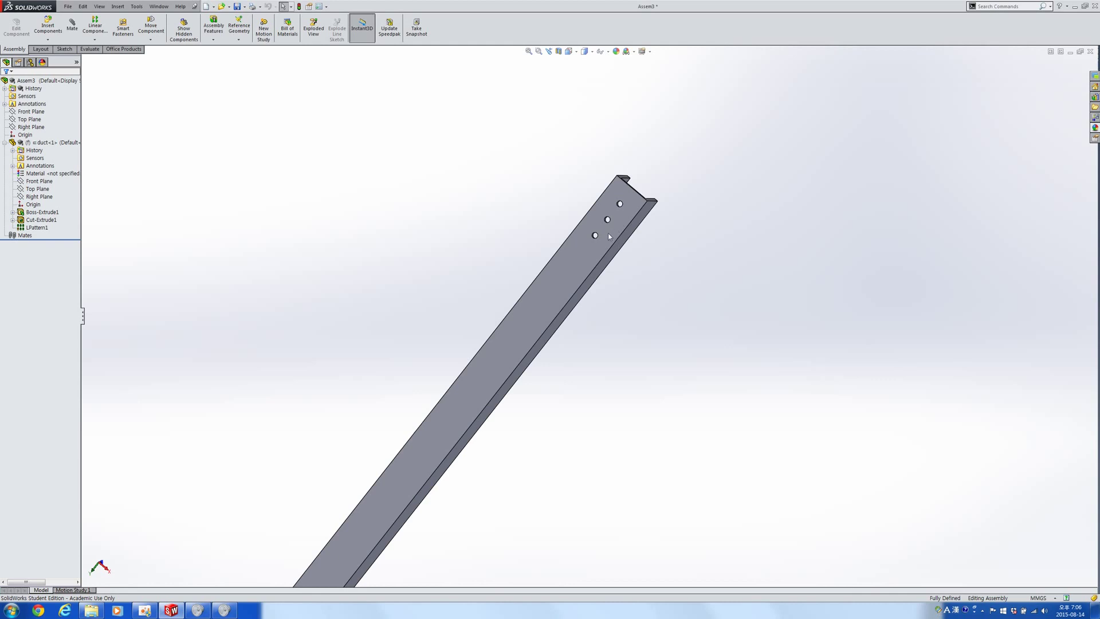
# Step: Examine the three-hole end of the channel part from several angles
pyautogui.scroll(-4, 597, 243)
pyautogui.scroll(2, 621, 264)
pyautogui.moveTo(621, 264); pyautogui.dragTo(639, 268, button='middle')
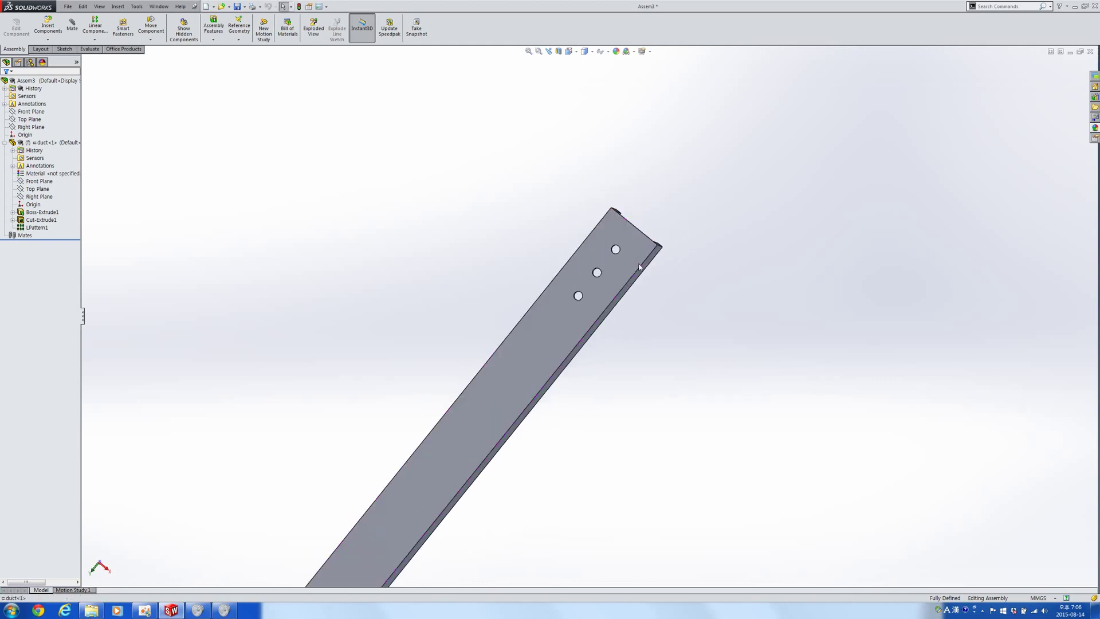
pyautogui.scroll(-4, 641, 267)
pyautogui.scroll(3, 690, 312)
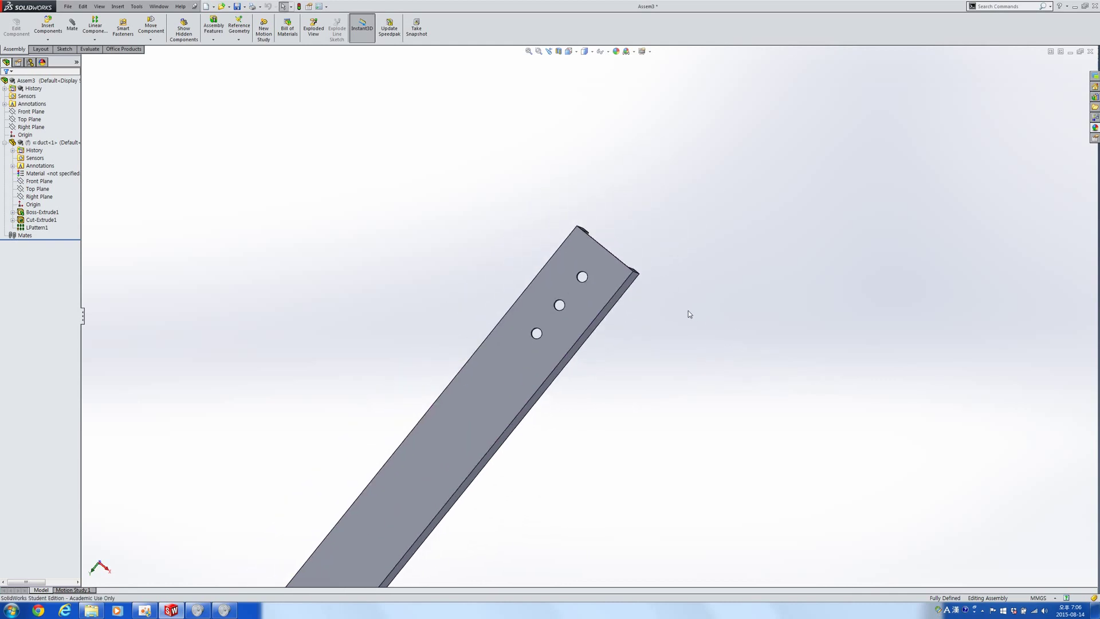
pyautogui.moveTo(690, 311)
pyautogui.mouseDown(button='middle')
pyautogui.moveTo(696, 305)
pyautogui.moveTo(631, 349)
pyautogui.moveTo(567, 329)
pyautogui.moveTo(588, 298)
pyautogui.moveTo(683, 311)
pyautogui.mouseUp(button='middle')
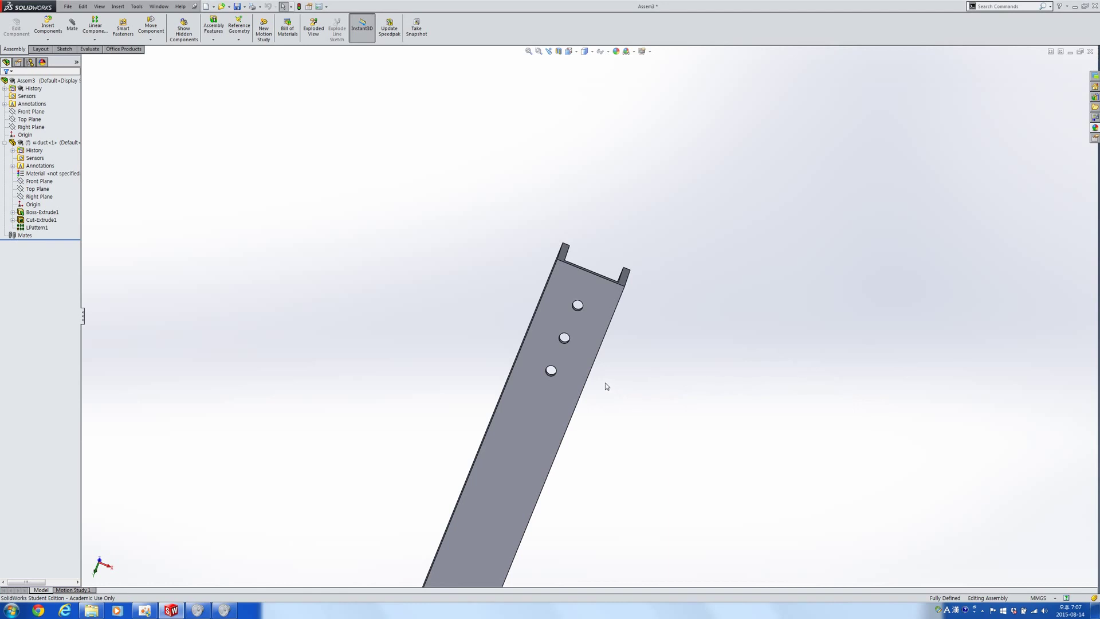
pyautogui.moveTo(592, 370); pyautogui.dragTo(591, 326, button='middle')
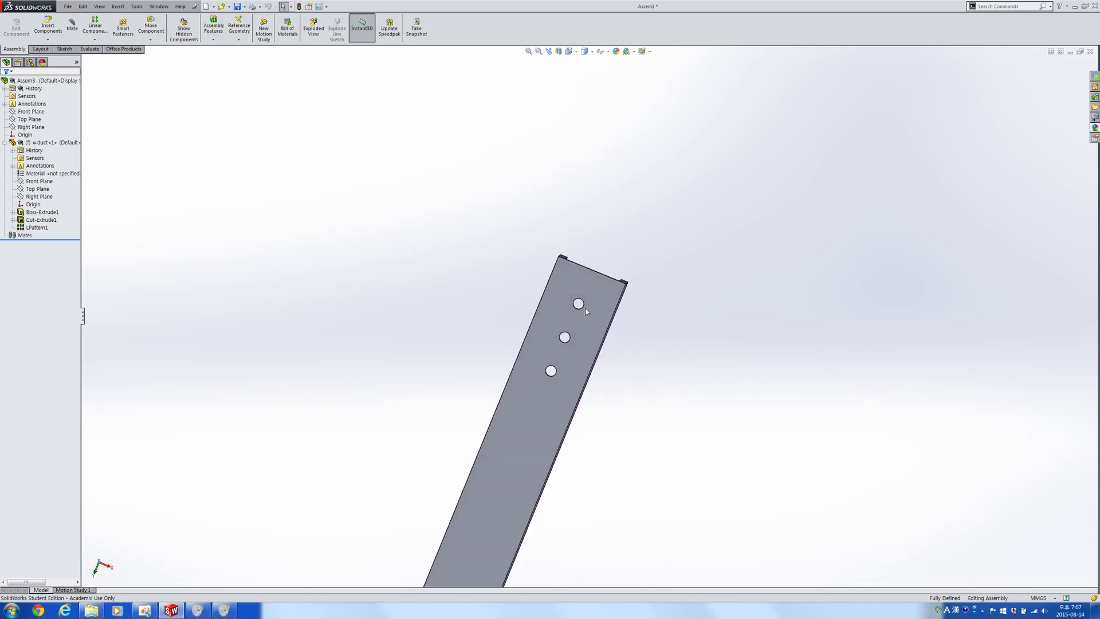
pyautogui.scroll(-4, 585, 310)
pyautogui.scroll(1, 574, 318)
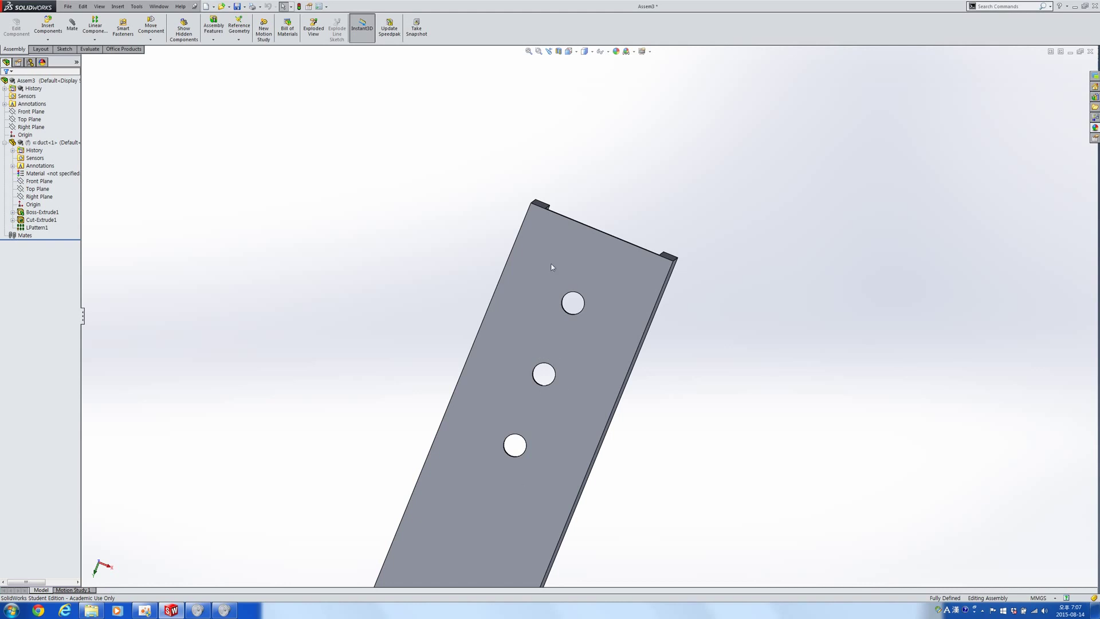
pyautogui.moveTo(715, 381); pyautogui.dragTo(524, 359, button='middle')
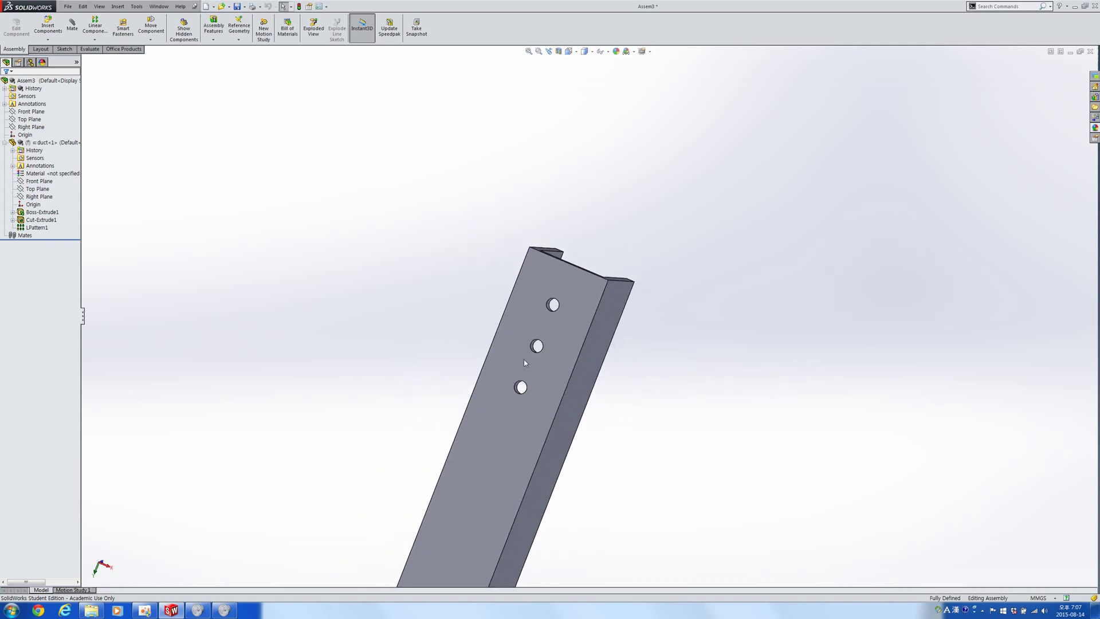
pyautogui.click(556, 361)
pyautogui.click(48, 39)
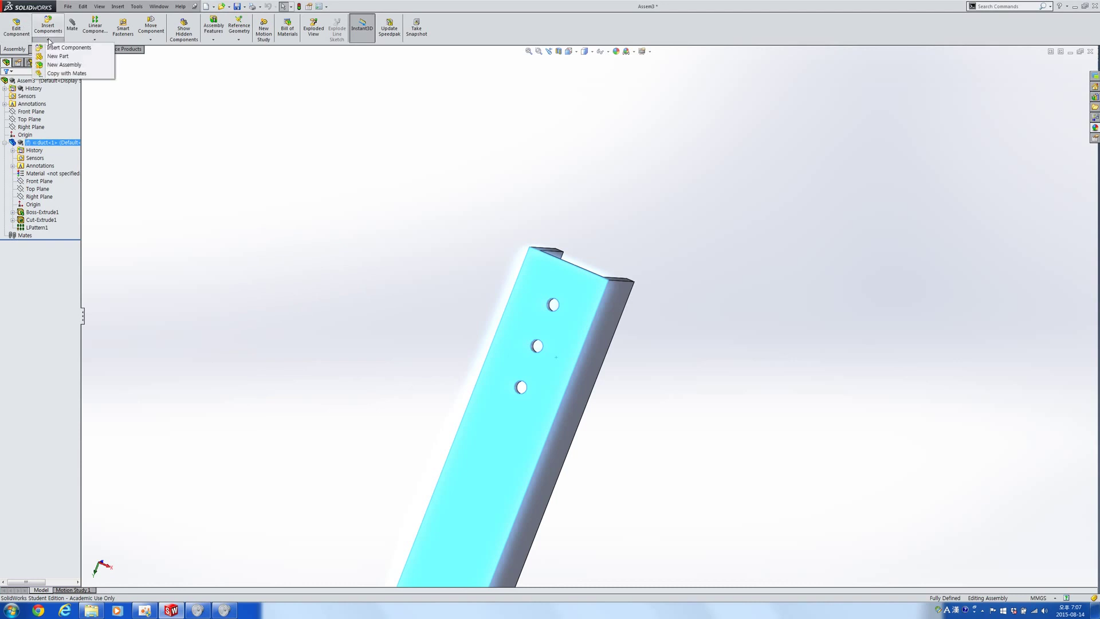
pyautogui.click(57, 57)
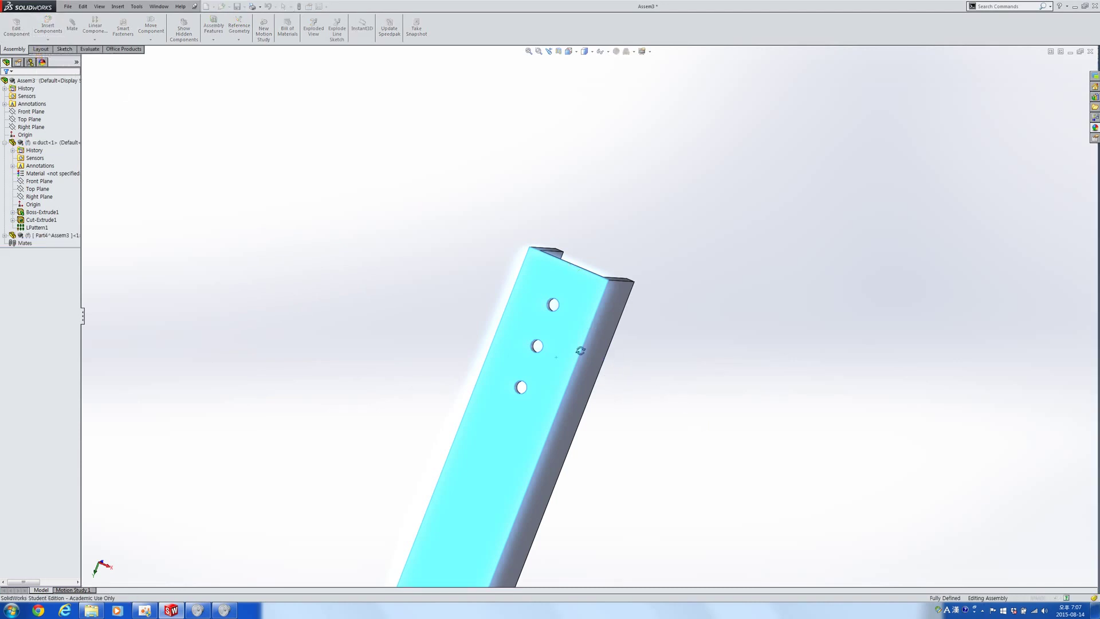
pyautogui.moveTo(582, 348); pyautogui.dragTo(487, 315, button='middle')
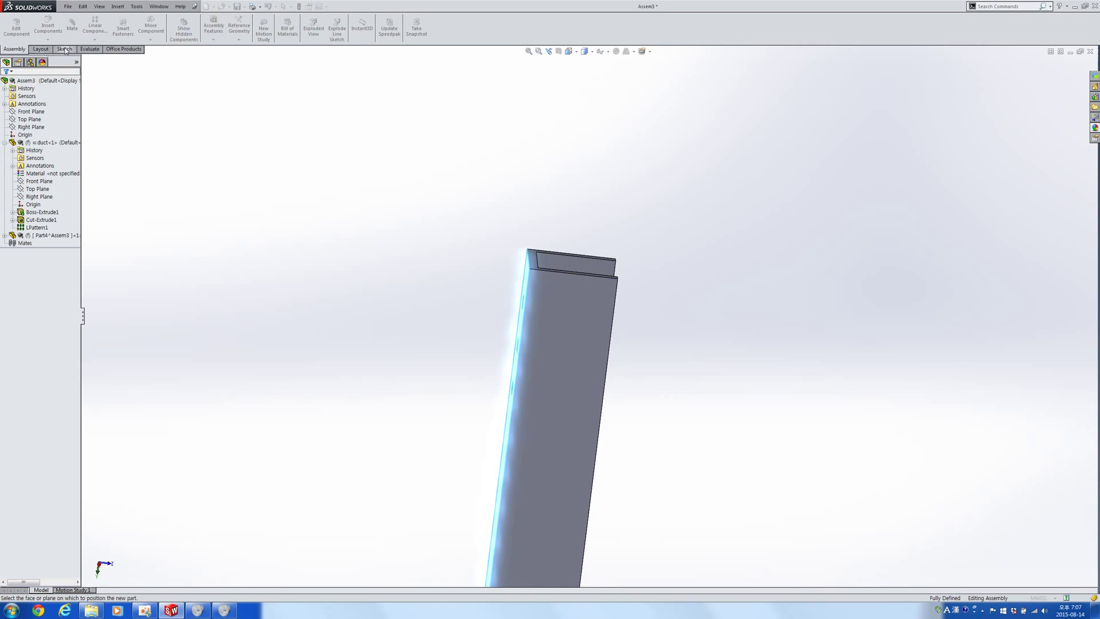
pyautogui.click(64, 49)
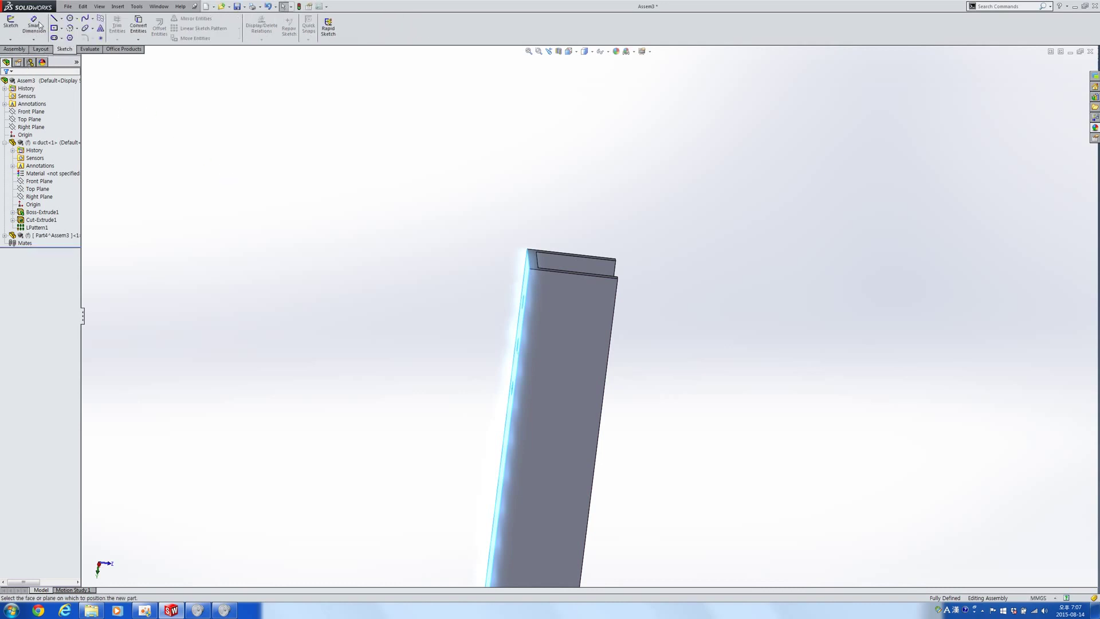
pyautogui.click(15, 49)
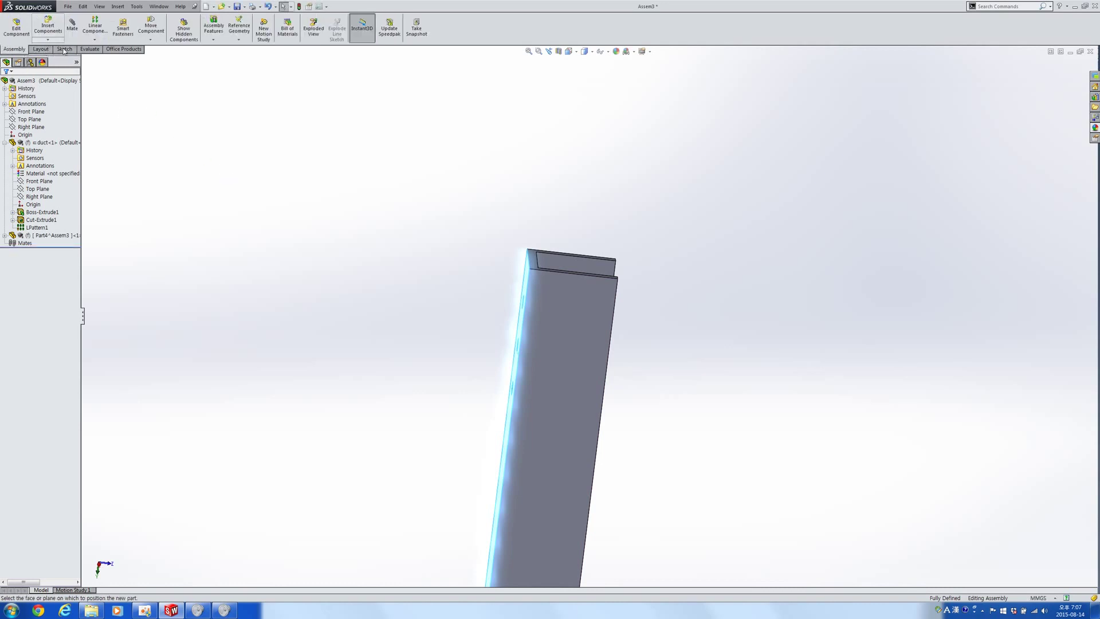
pyautogui.click(49, 234)
pyautogui.press('Delete')
pyautogui.press('Return')
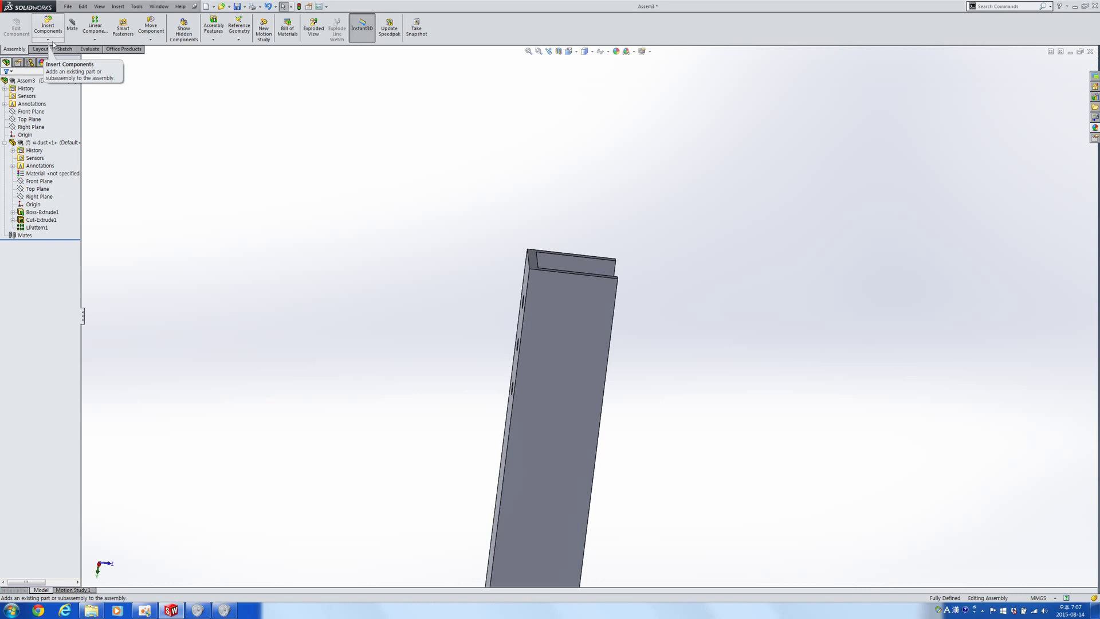
# Step: Create a new part in the assembly, positioned on the outer face of the channel's side flange
pyautogui.click(49, 39)
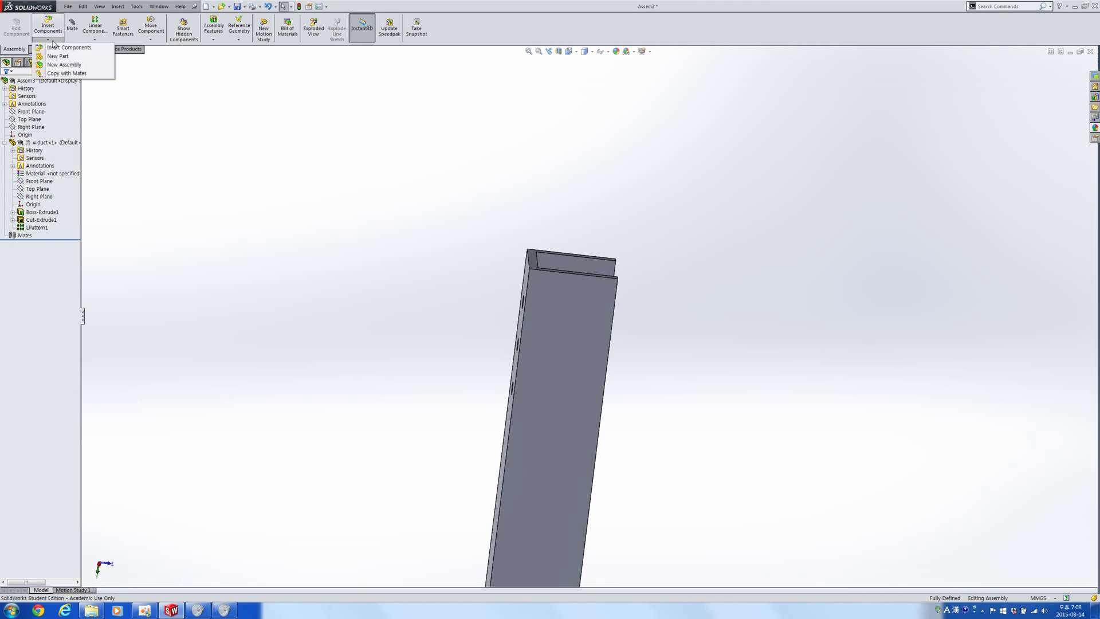
pyautogui.click(55, 52)
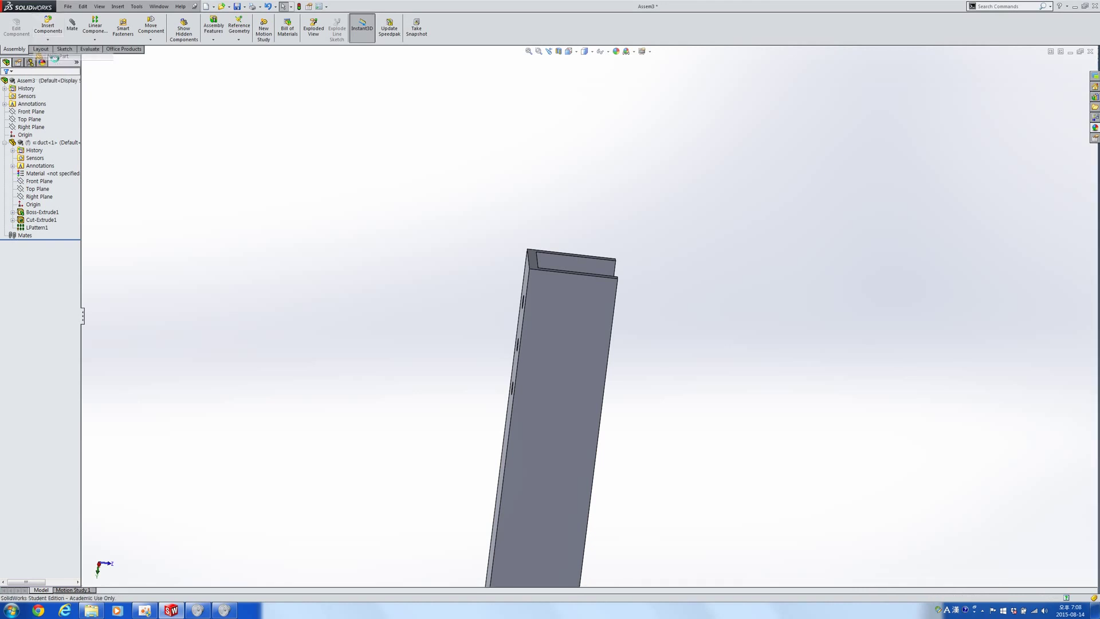
pyautogui.click(562, 328)
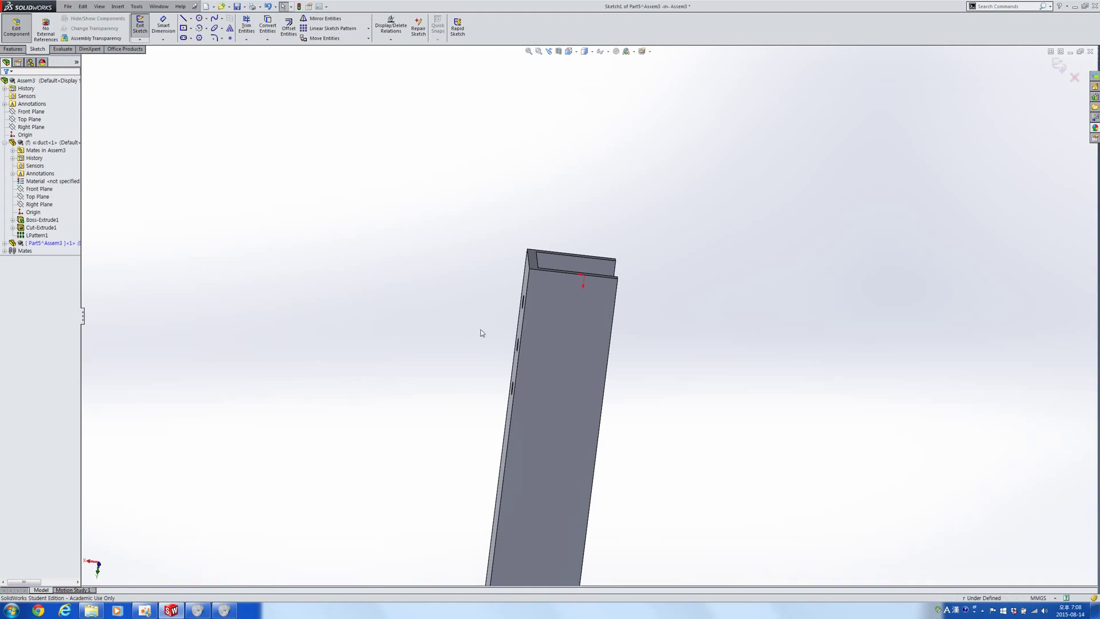
# Step: Sketch a corner rectangle about 22 by 31 mm, starting at the flange's end corner and extending outward beyond the channel's perforated web
pyautogui.click(183, 27)
pyautogui.click(530, 269)
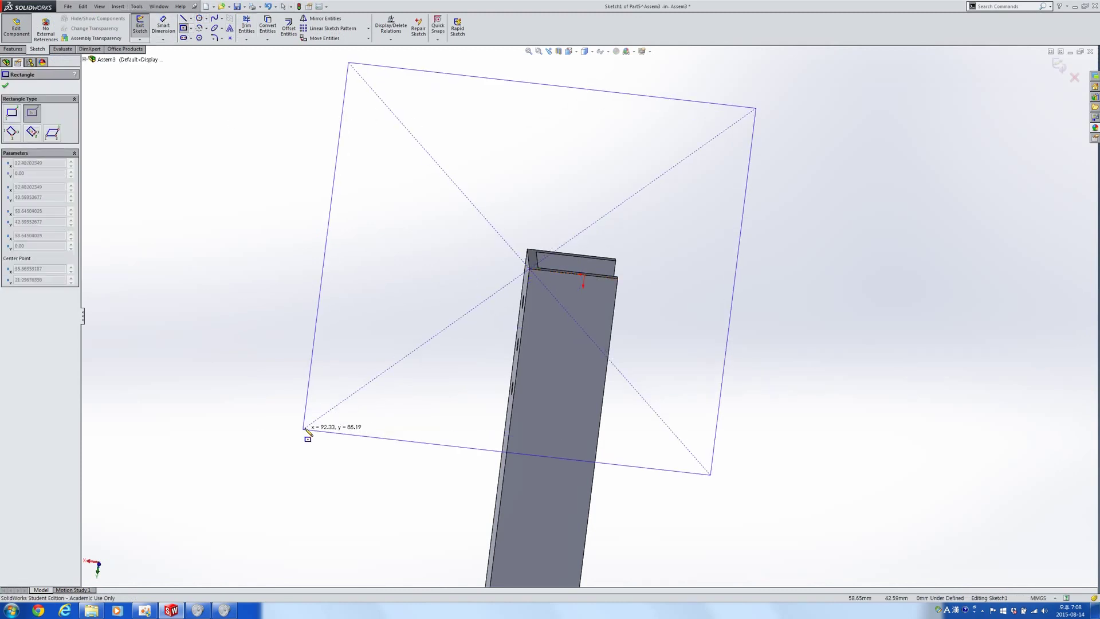
pyautogui.click(12, 113)
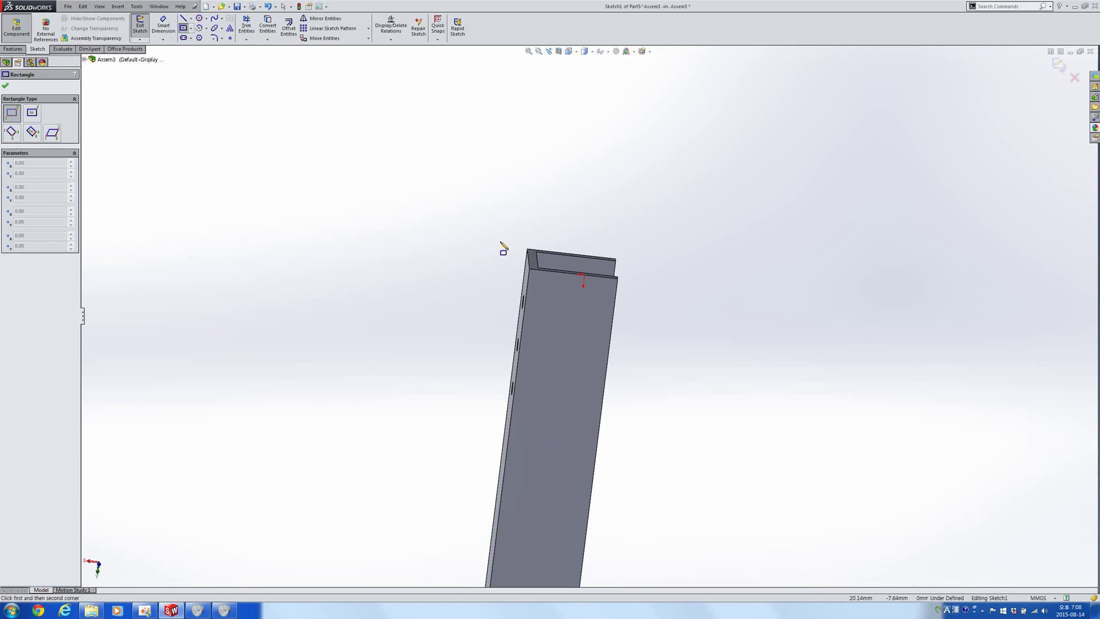
pyautogui.click(529, 267)
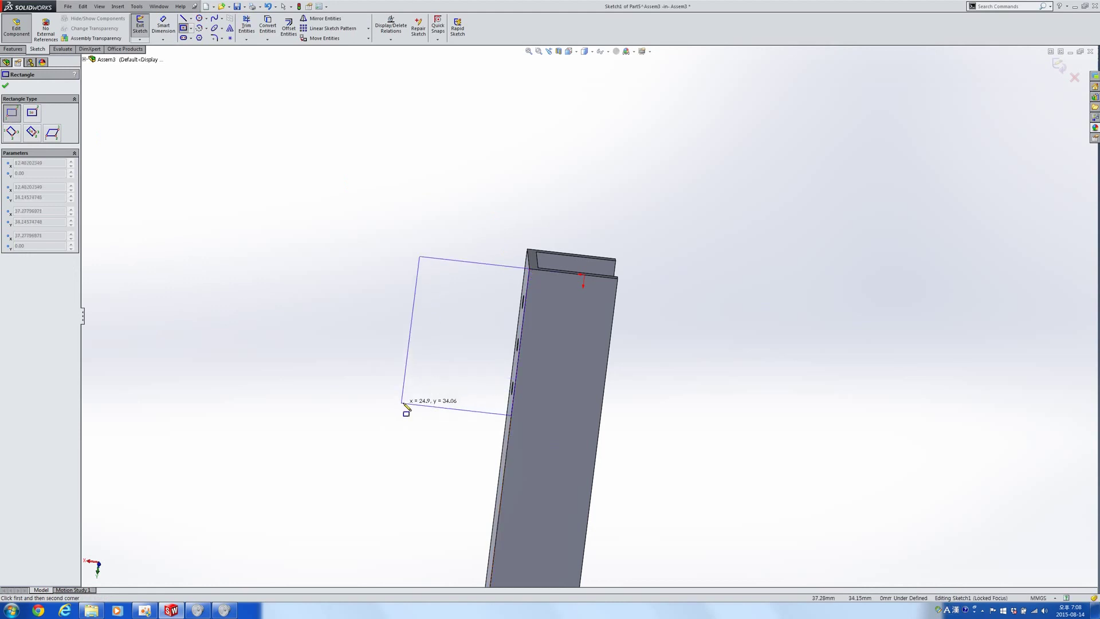
pyautogui.click(417, 391)
pyautogui.press('Escape')
# Step: Offset all four sides of the rectangle inward by 2 mm
pyautogui.moveTo(407, 204); pyautogui.dragTo(542, 461)
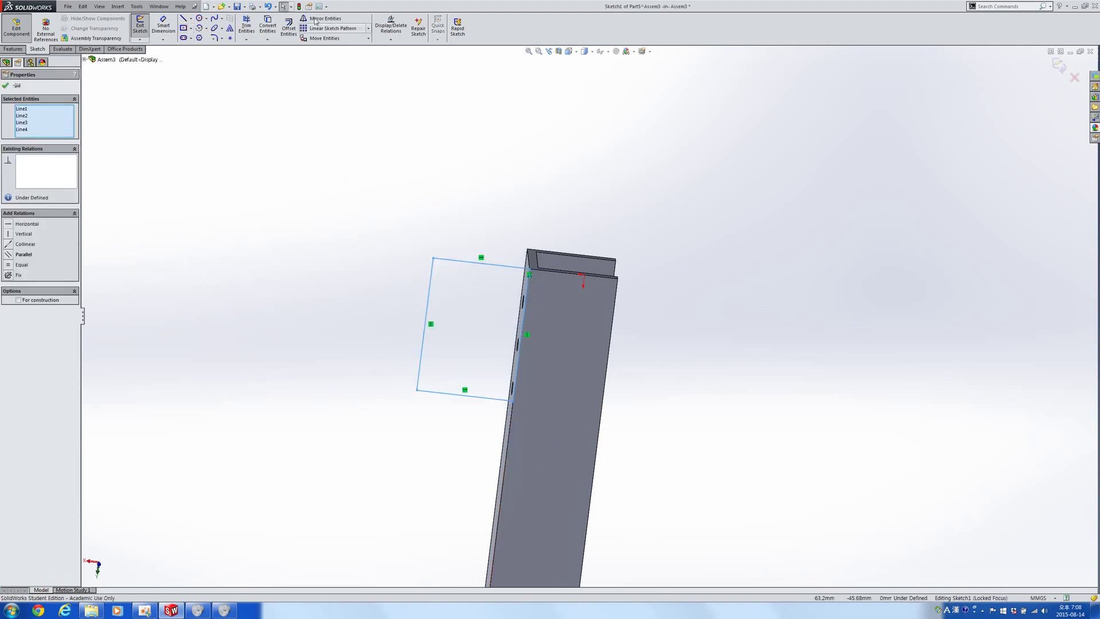
pyautogui.click(287, 30)
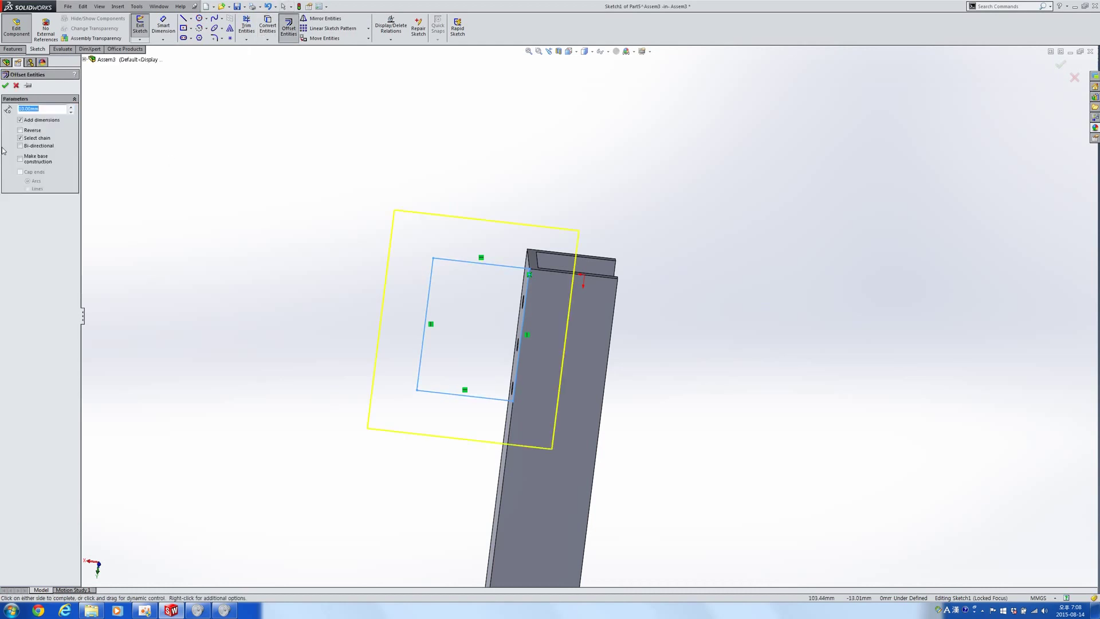
pyautogui.click(21, 131)
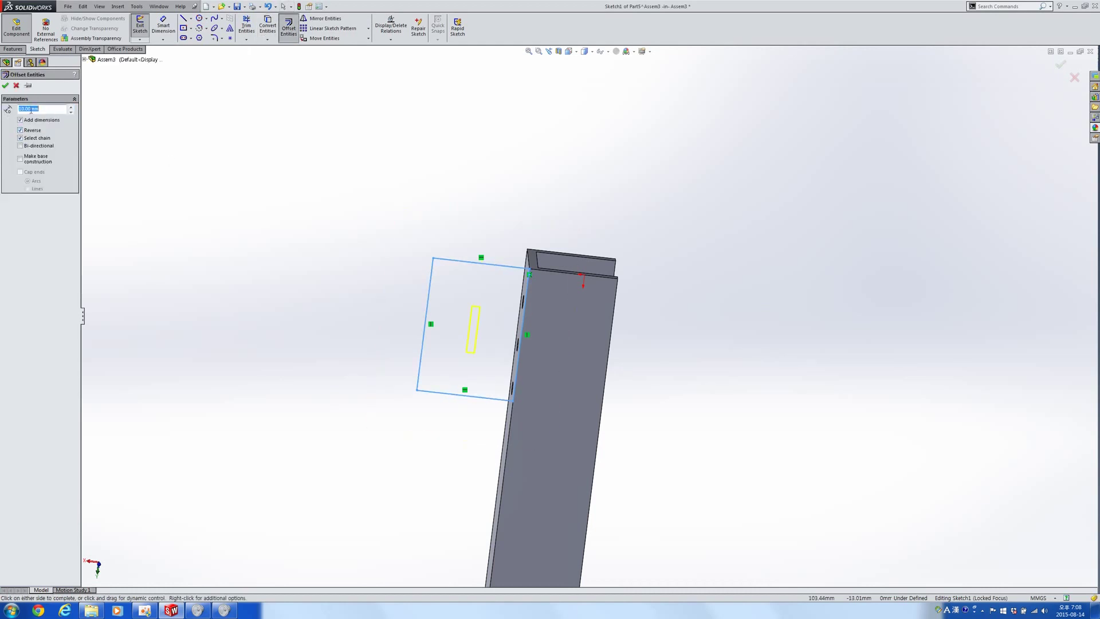
pyautogui.press('Return')
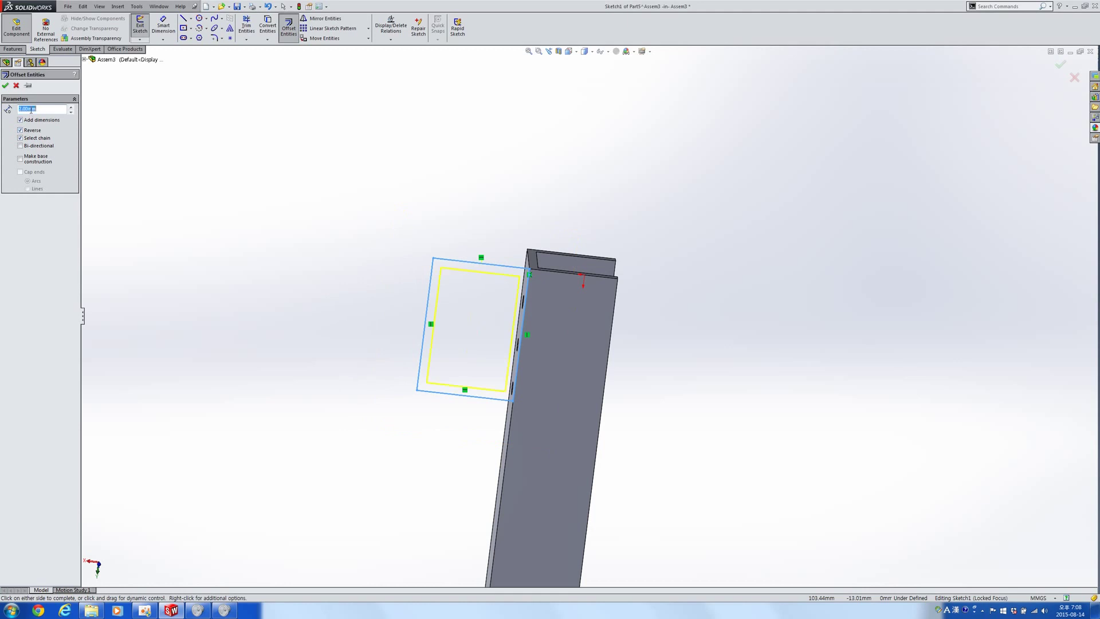
pyautogui.press('Return')
# Step: Dimension the outer rectangle to 20 mm wide and 35 mm along the channel's length
pyautogui.scroll(2, 424, 425)
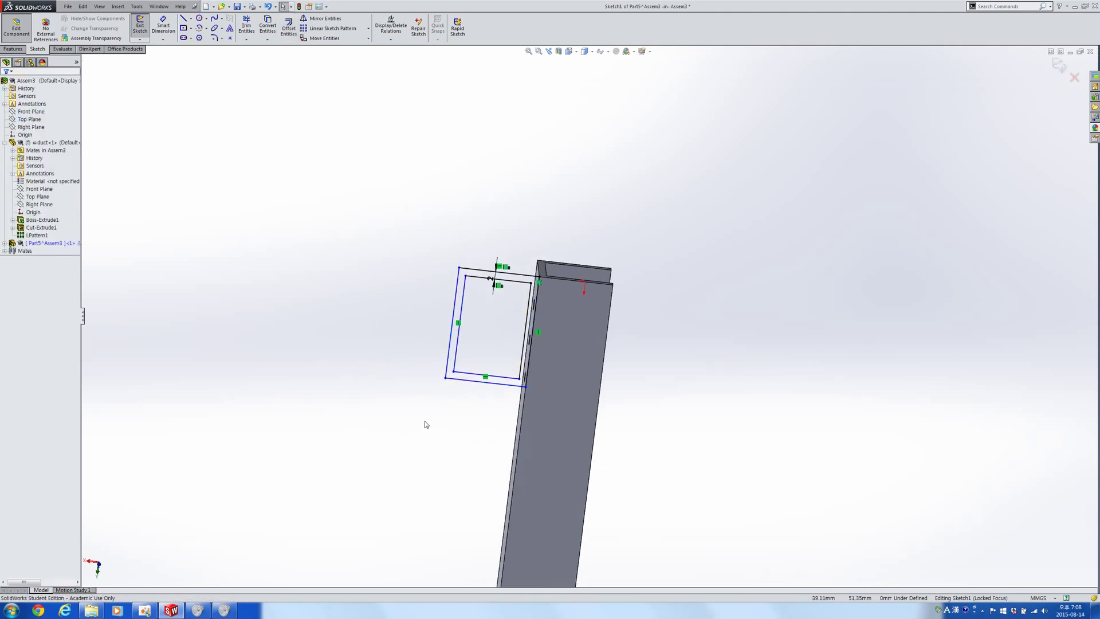
pyautogui.moveTo(469, 226); pyautogui.dragTo(471, 195, button='right')
pyautogui.click(518, 276)
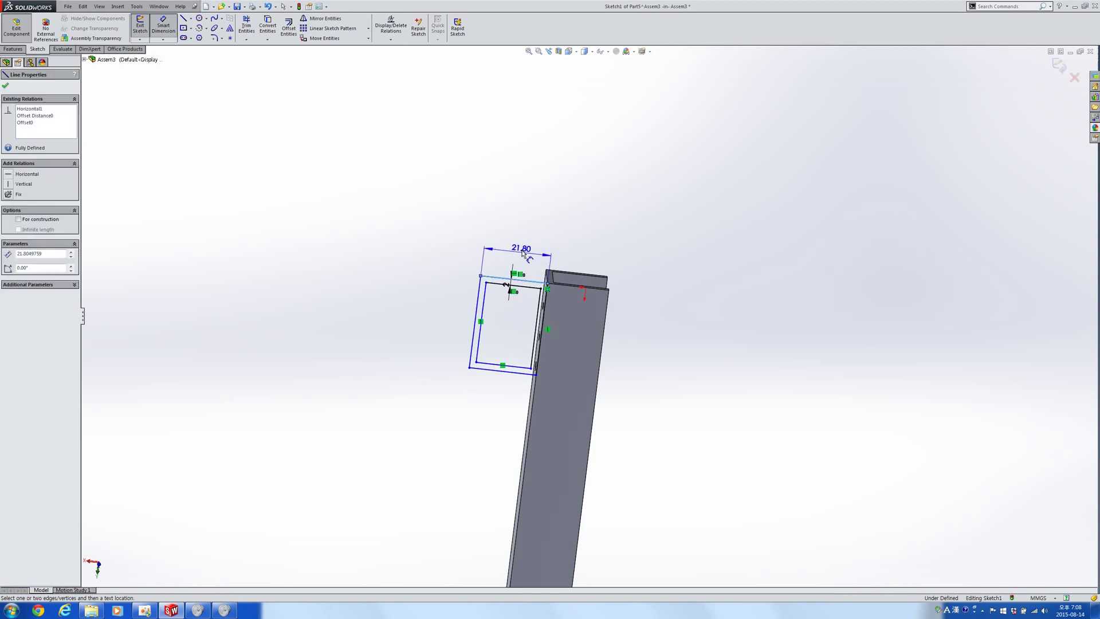
pyautogui.click(519, 246)
pyautogui.write('20')
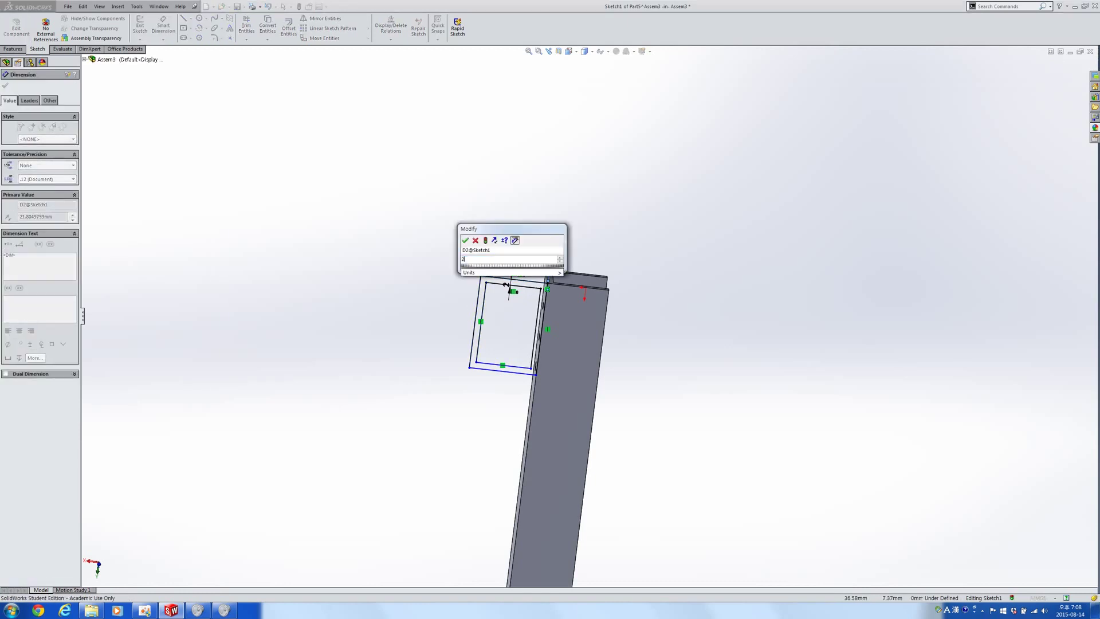
pyautogui.press('Return')
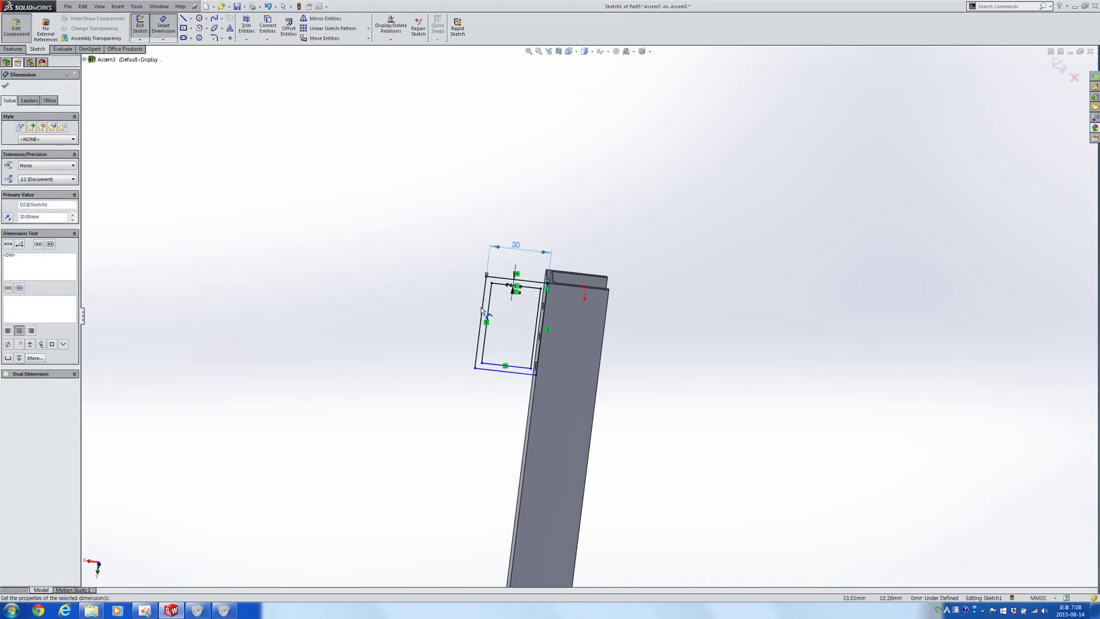
pyautogui.click(482, 310)
pyautogui.click(467, 318)
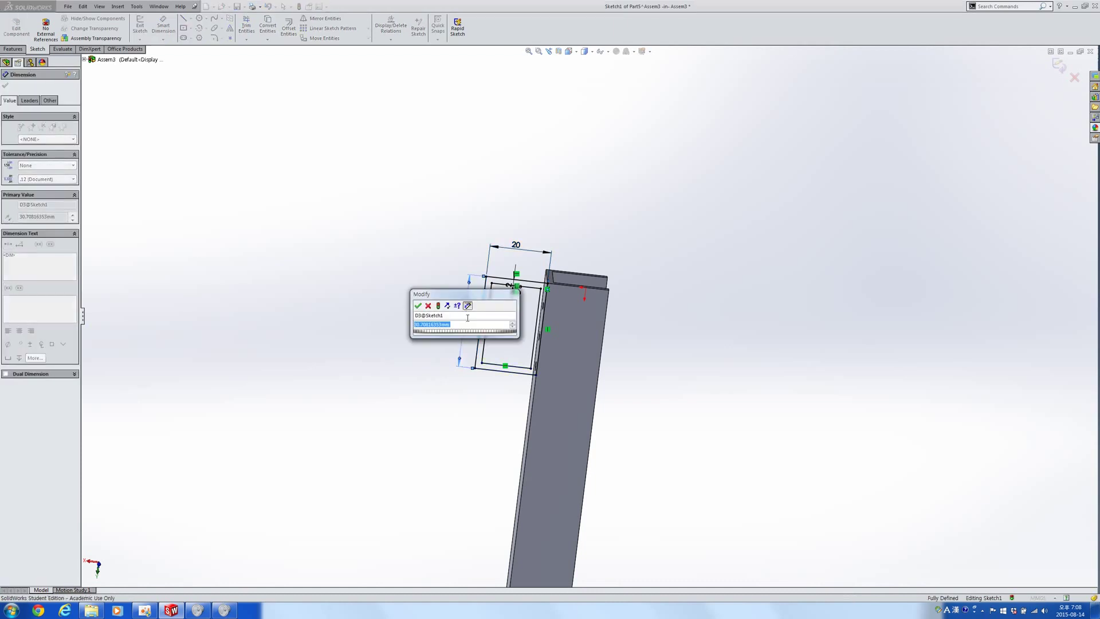
pyautogui.write('35')
pyautogui.press('Return')
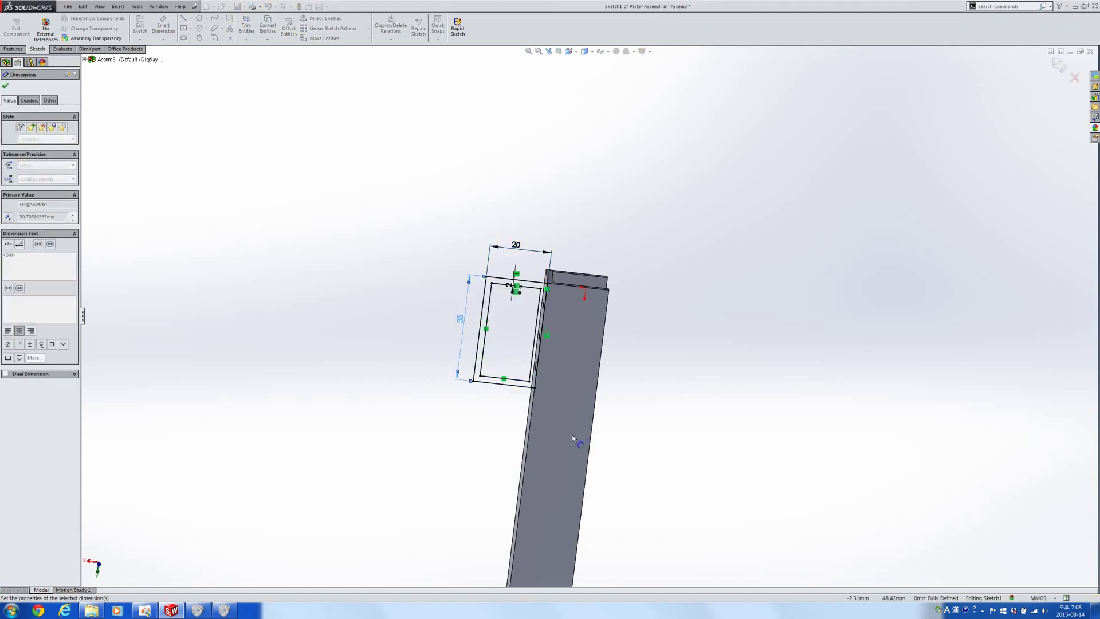
# Step: Extrude the hollow rectangular profile blind in the reversed direction, across the channel's three-hole web
pyautogui.moveTo(590, 417)
pyautogui.mouseDown(button='middle')
pyautogui.moveTo(623, 403)
pyautogui.moveTo(685, 415)
pyautogui.moveTo(550, 382)
pyautogui.mouseUp(button='middle')
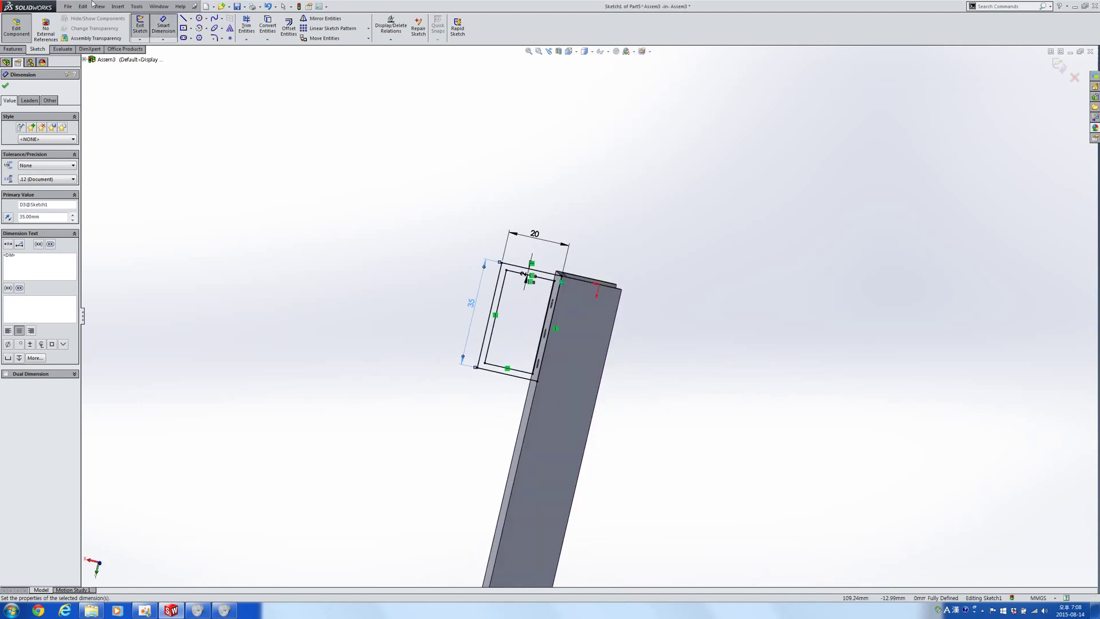
pyautogui.click(12, 50)
pyautogui.click(143, 27)
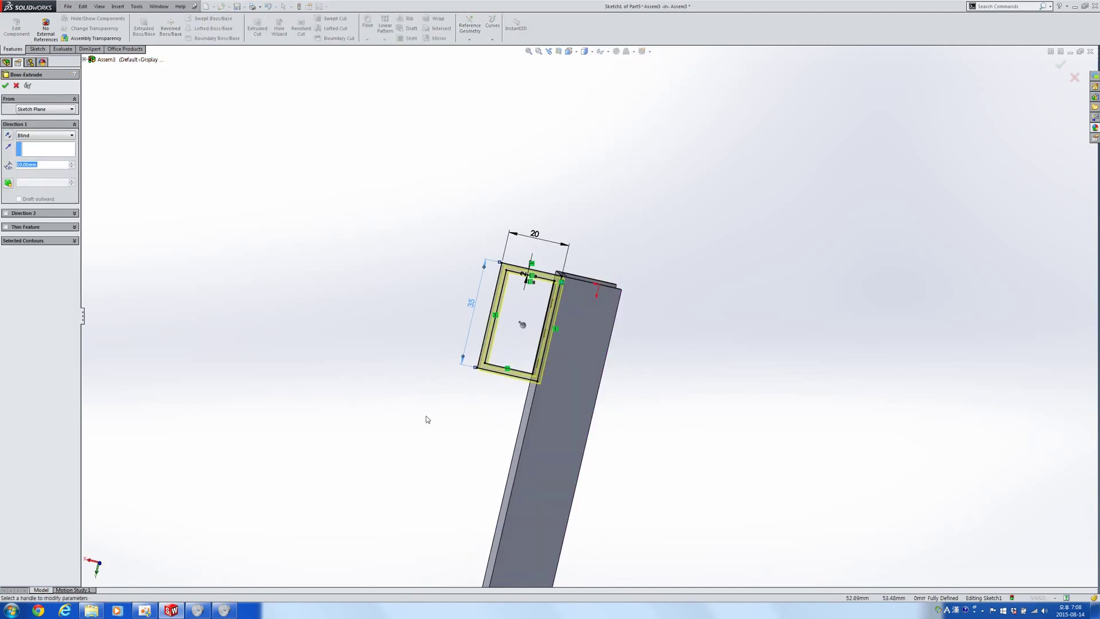
pyautogui.click(605, 332)
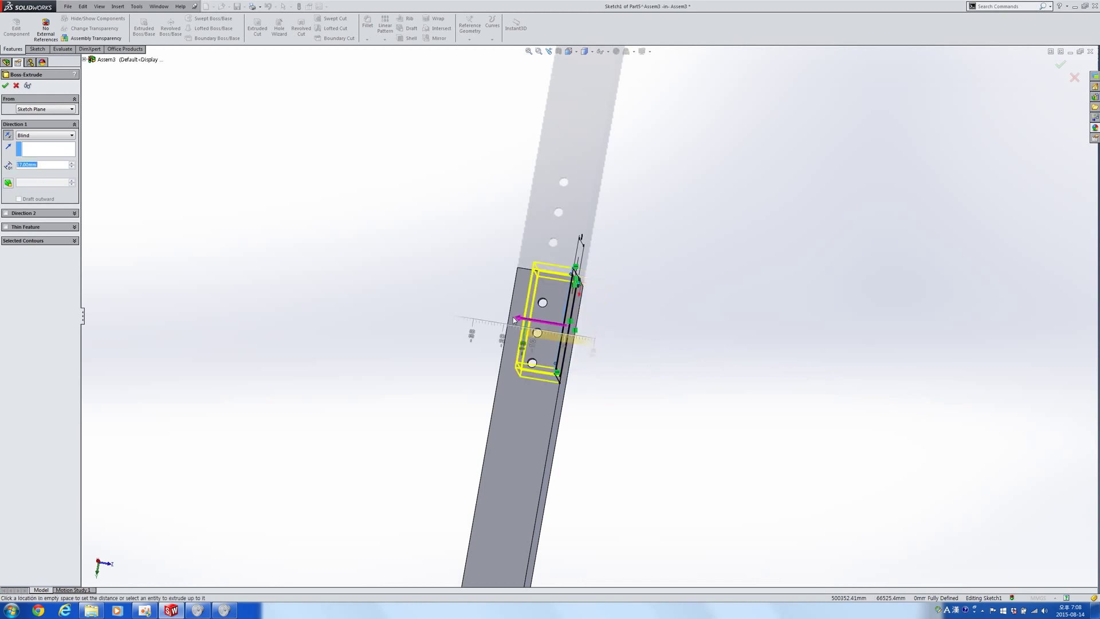
pyautogui.click(498, 315)
pyautogui.moveTo(507, 367); pyautogui.dragTo(571, 405, button='middle')
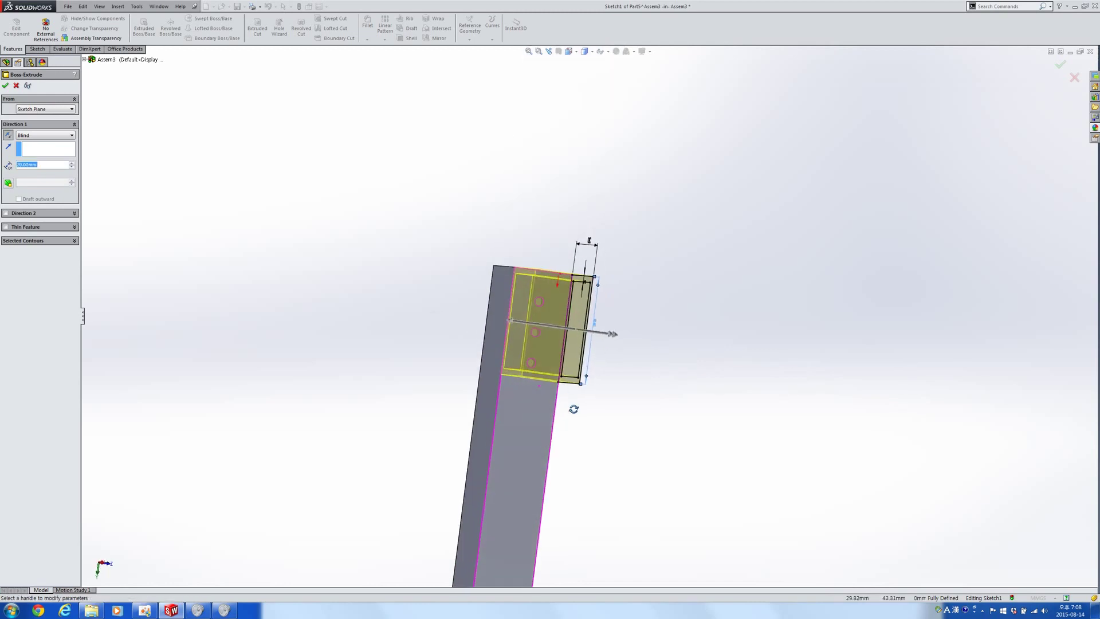
pyautogui.press('Return')
# Step: Start a sketch on the tube's outer face parallel to the channel's web and convert that face's edges into sketch entities
pyautogui.moveTo(640, 340); pyautogui.dragTo(581, 343, button='middle')
pyautogui.click(612, 325)
pyautogui.click(38, 48)
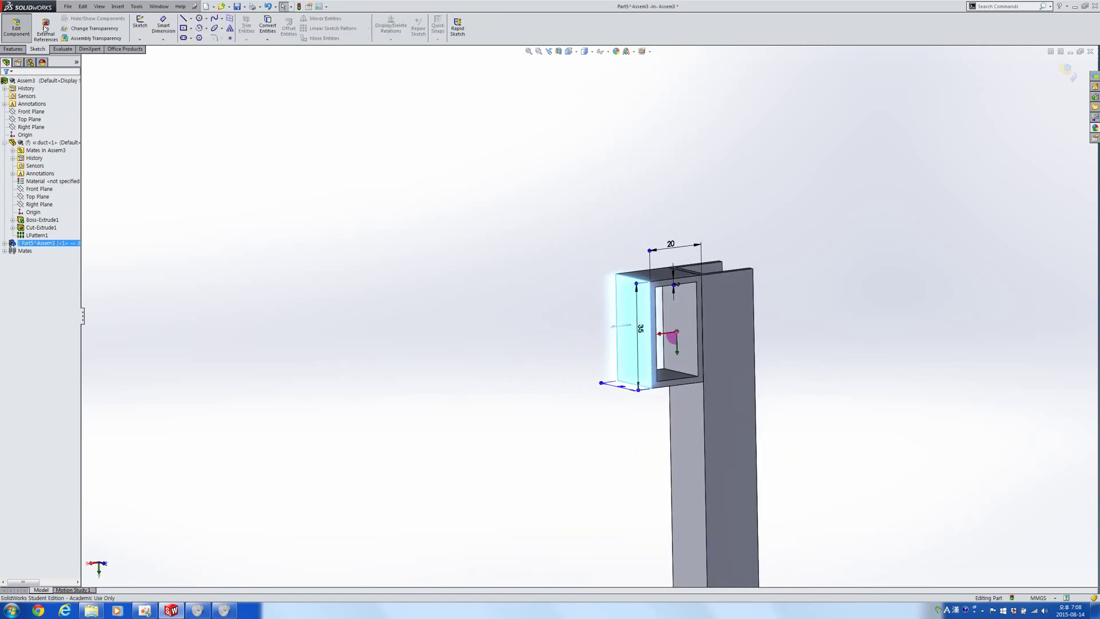
pyautogui.click(140, 25)
pyautogui.moveTo(677, 271); pyautogui.dragTo(716, 328, button='middle')
pyautogui.scroll(-7, 715, 328)
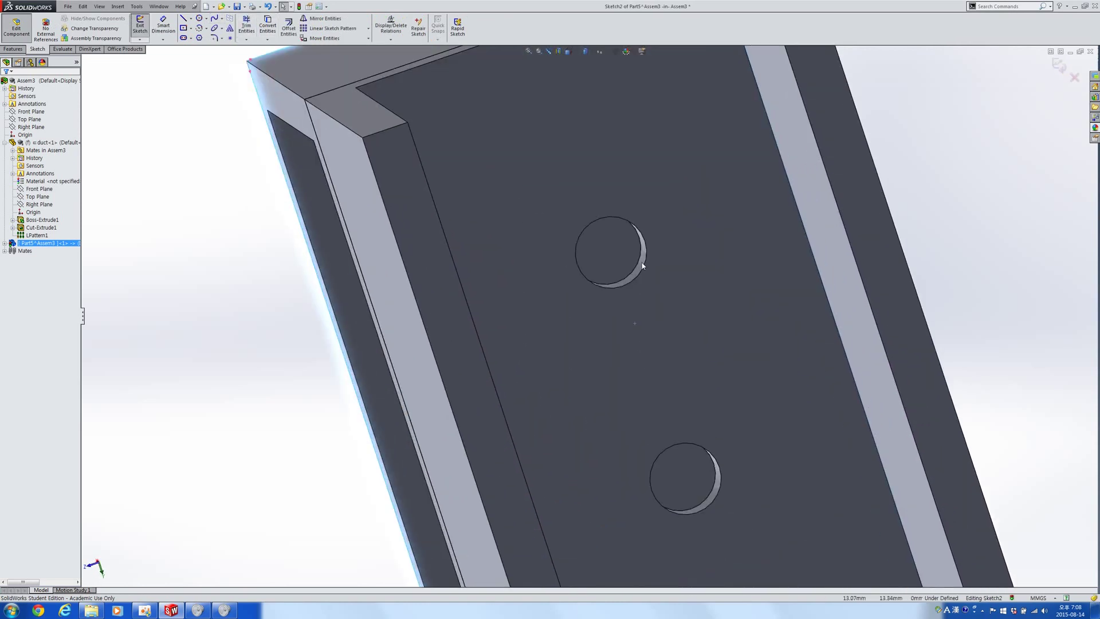
pyautogui.click(267, 23)
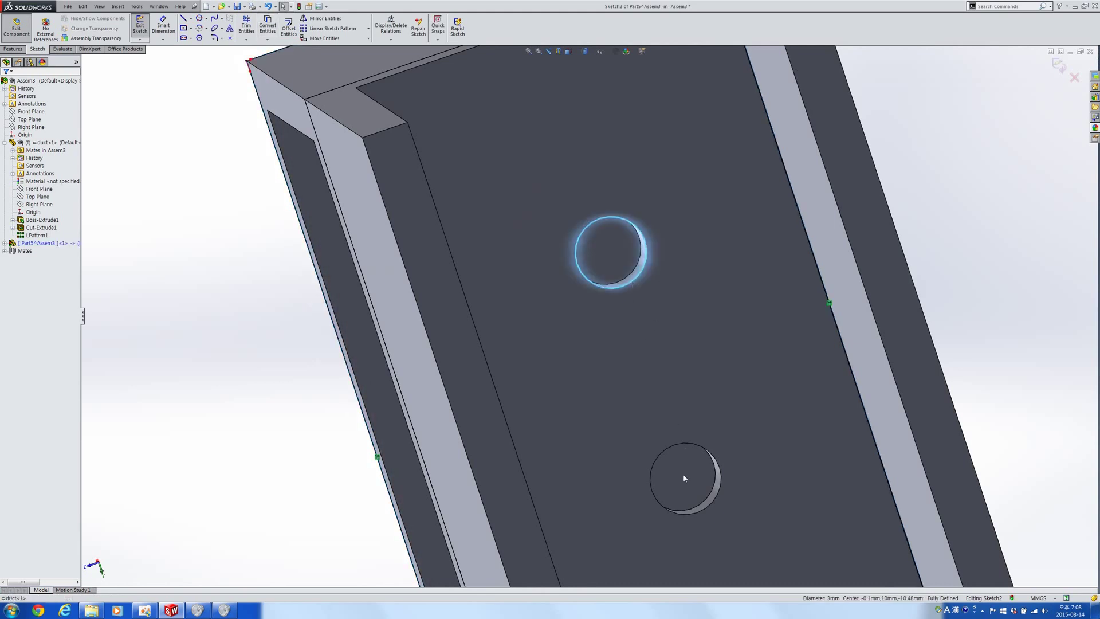
# Step: Convert the circular edges of the channel's three web holes into entities of the tube sketch
pyautogui.click(720, 477)
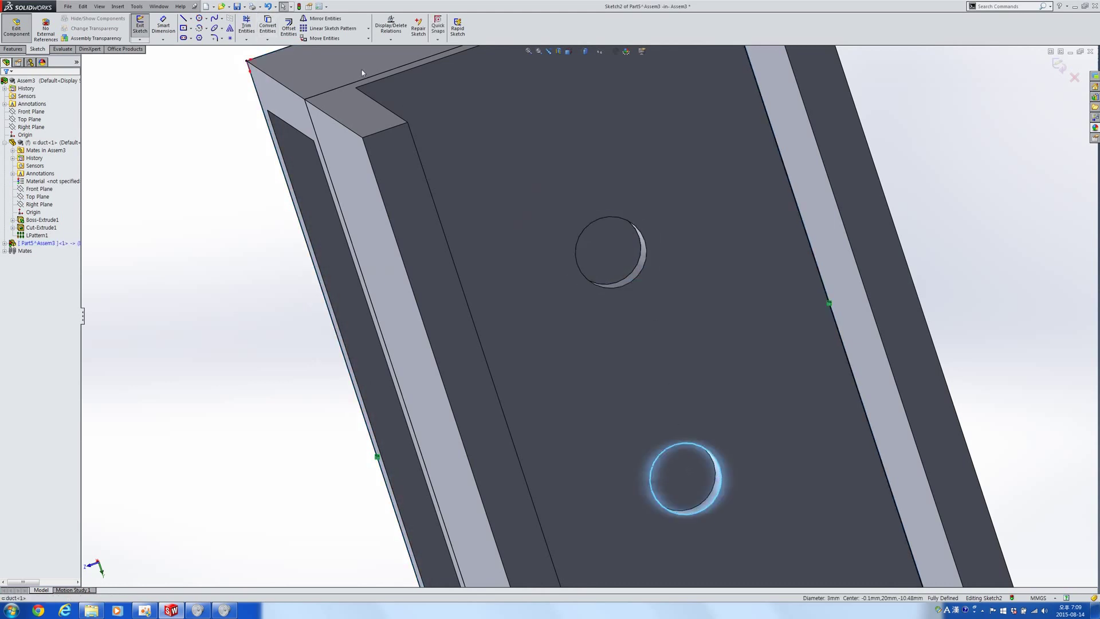
pyautogui.click(267, 23)
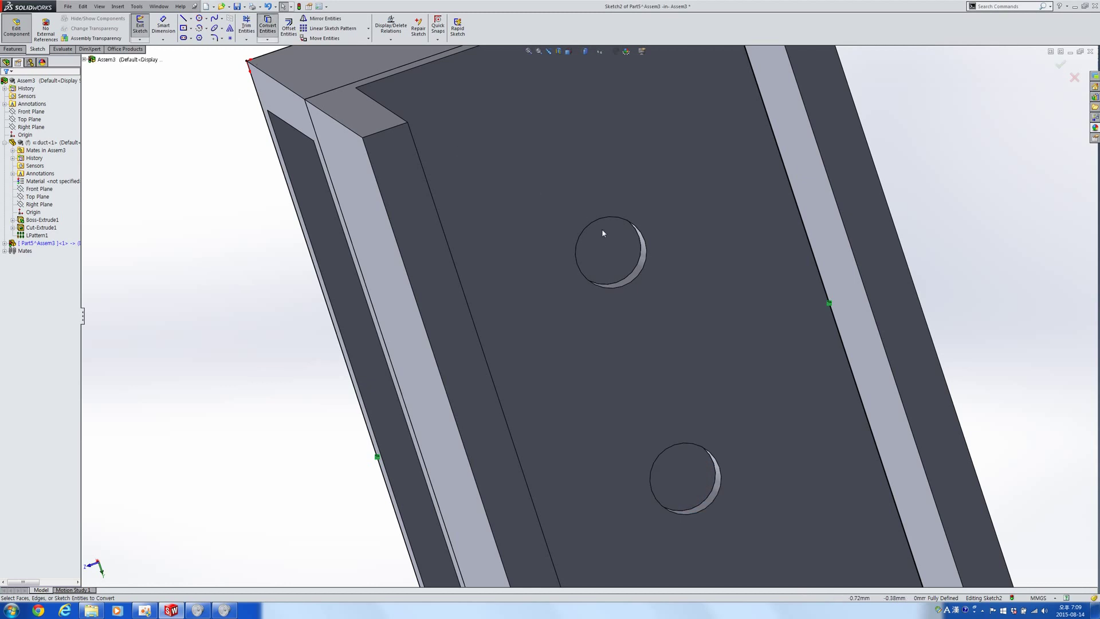
pyautogui.click(644, 247)
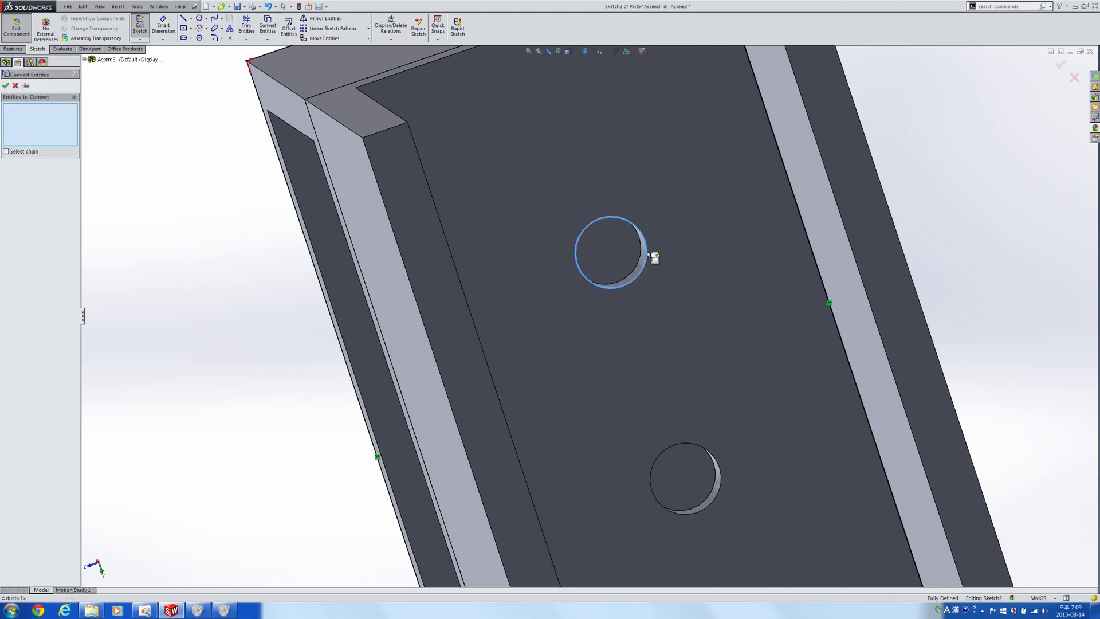
pyautogui.click(721, 477)
pyautogui.scroll(-3, 728, 487)
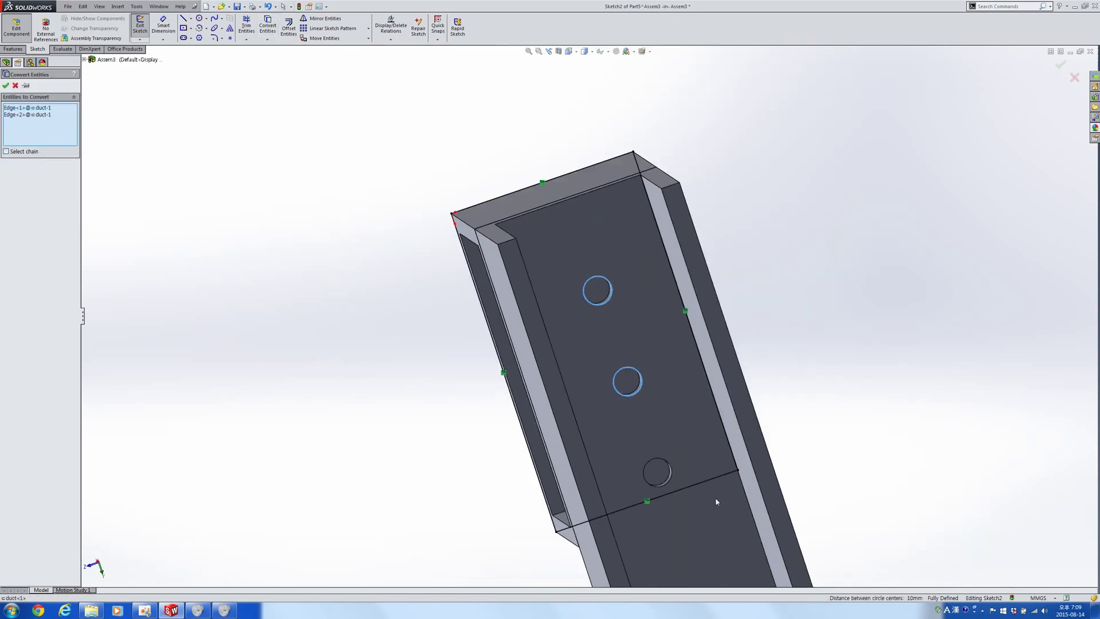
pyautogui.scroll(3, 638, 420)
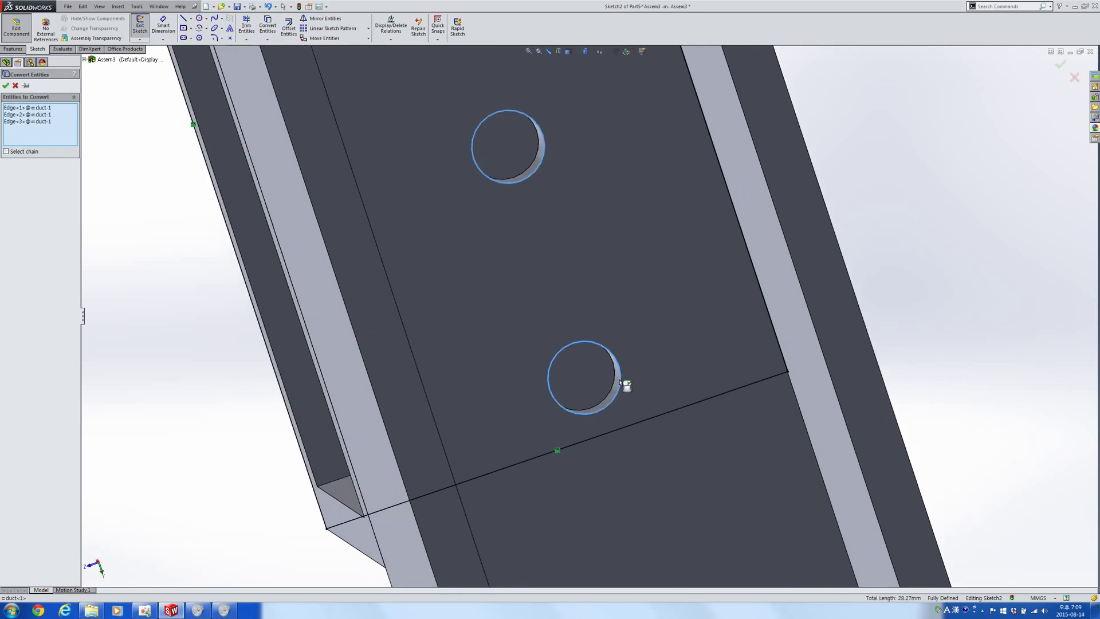
pyautogui.press('Return')
pyautogui.scroll(-4, 421, 238)
pyautogui.scroll(-5, 421, 237)
pyautogui.moveTo(423, 237); pyautogui.dragTo(626, 230, button='middle')
pyautogui.moveTo(280, 201); pyautogui.dragTo(295, 204, button='middle')
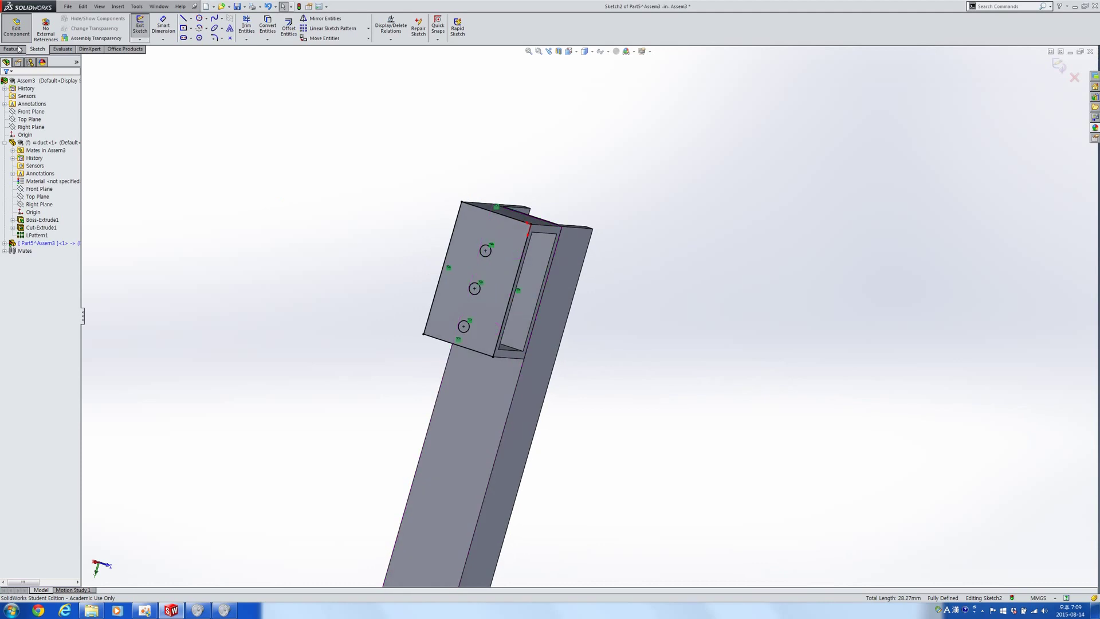
pyautogui.click(12, 49)
pyautogui.click(258, 25)
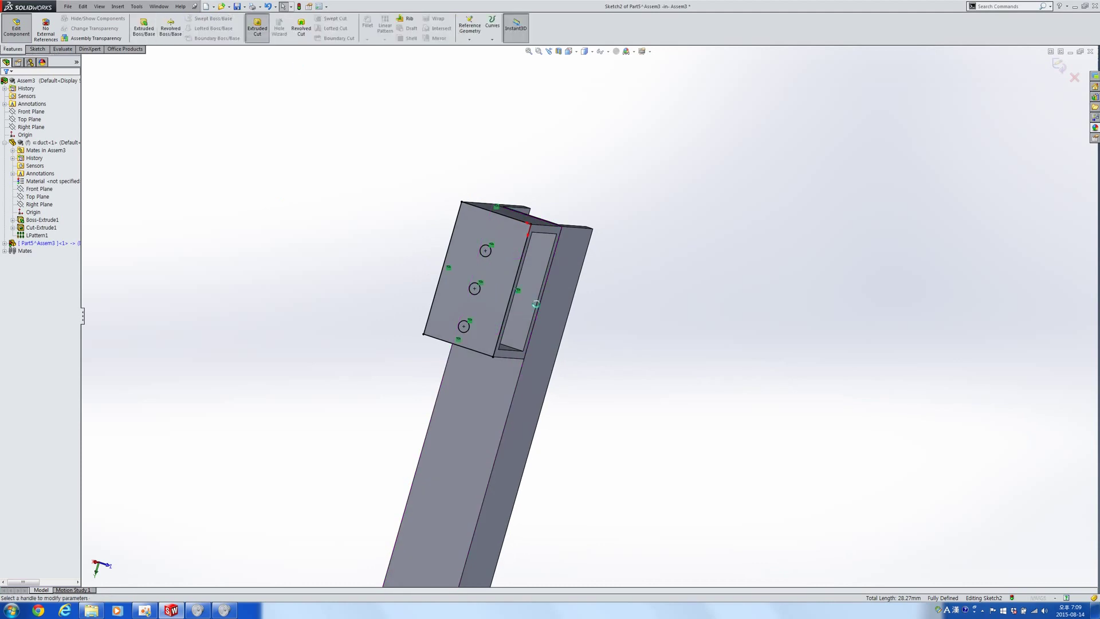
pyautogui.moveTo(524, 285); pyautogui.dragTo(624, 298)
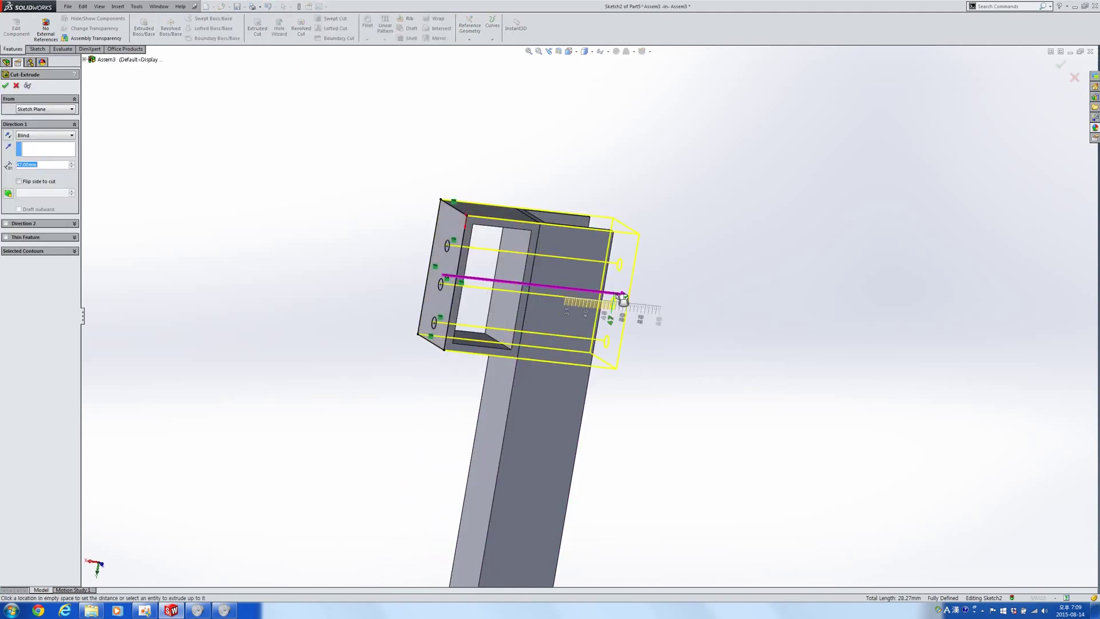
pyautogui.moveTo(704, 349); pyautogui.dragTo(685, 351, button='middle')
pyautogui.press('Return')
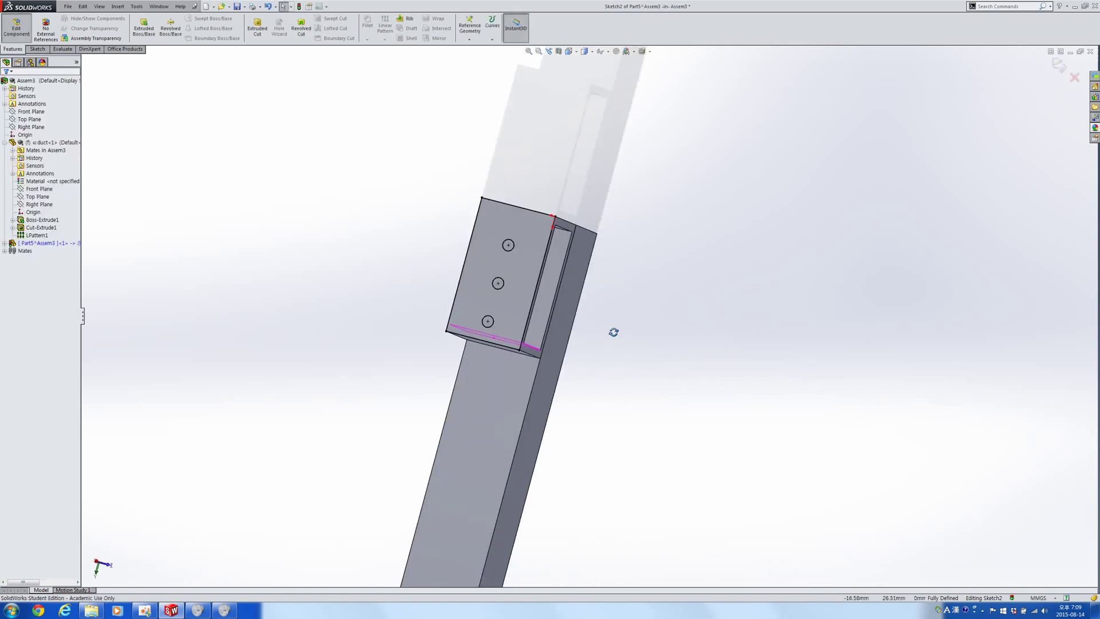
# Step: Trim away the converted rectangular outline from the tube sketch, leaving only the three hole circles
pyautogui.click(37, 49)
pyautogui.click(248, 27)
pyautogui.moveTo(450, 246)
pyautogui.mouseDown()
pyautogui.moveTo(565, 196)
pyautogui.moveTo(579, 201)
pyautogui.moveTo(494, 370)
pyautogui.mouseUp()
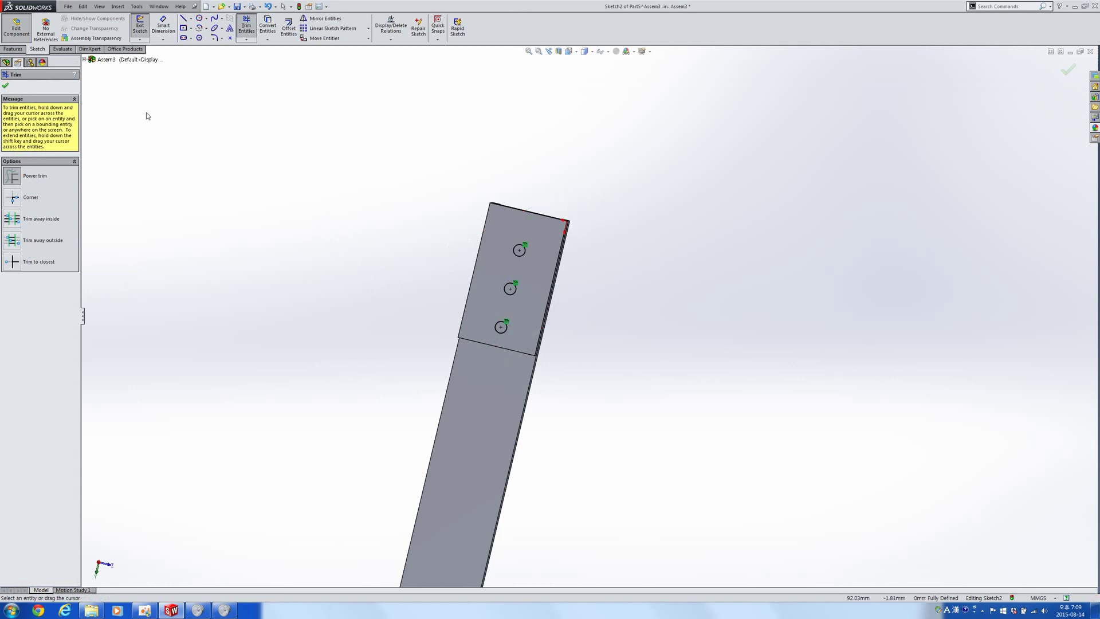
pyautogui.click(5, 84)
# Step: Cut-extrude the three circles blind 20 mm through the rectangular tube
pyautogui.click(12, 48)
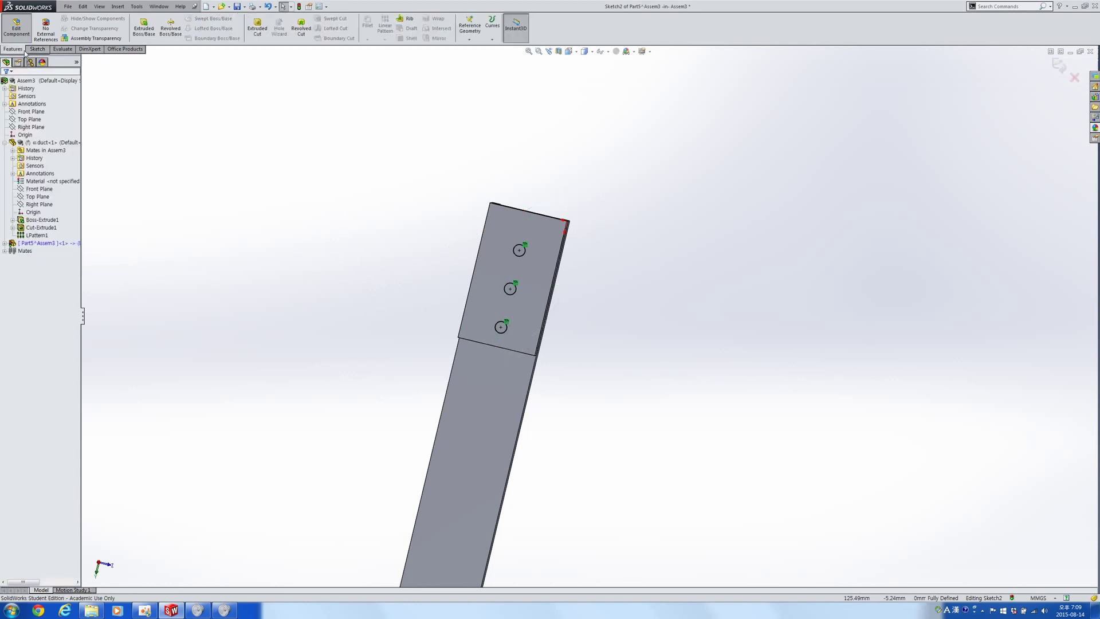
pyautogui.click(257, 26)
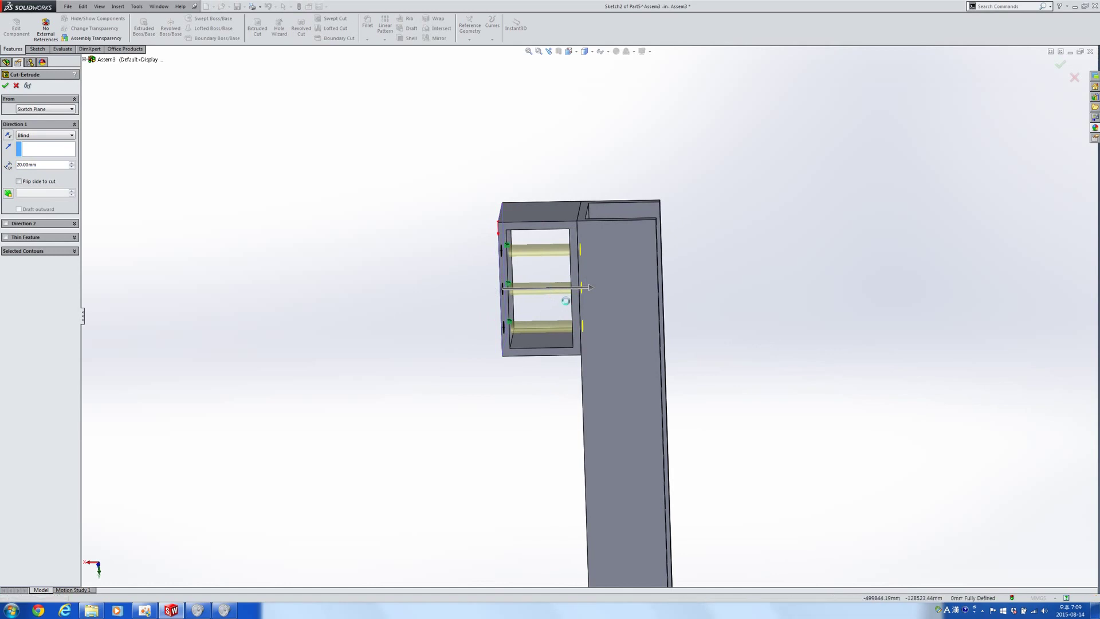
pyautogui.press('Return')
pyautogui.moveTo(610, 303); pyautogui.dragTo(696, 372, button='middle')
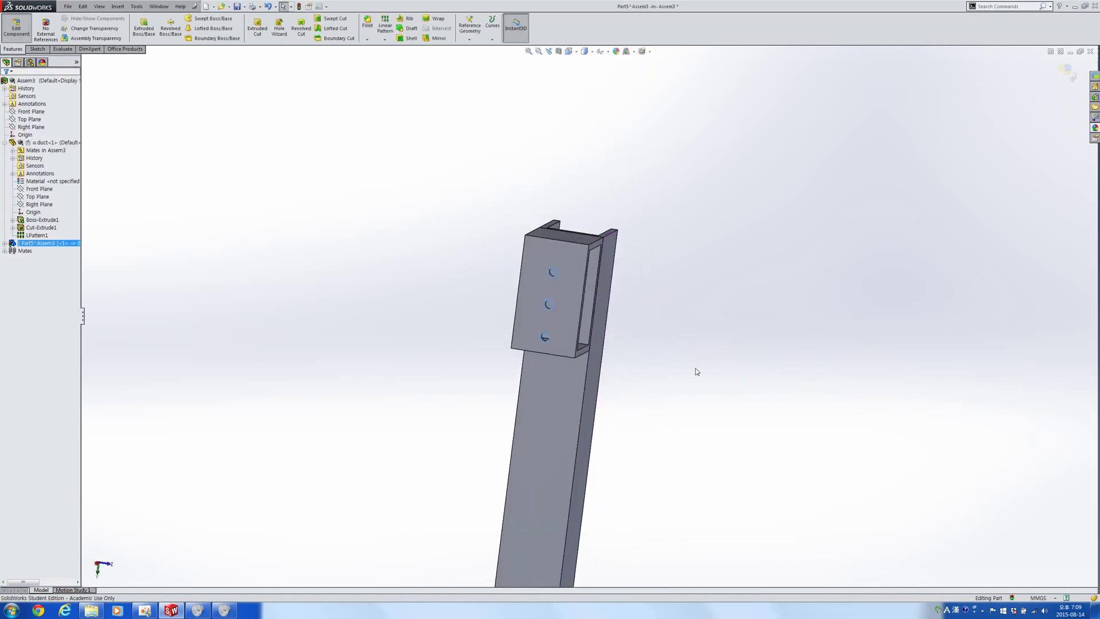
# Step: Set the tube's dimension along the channel to 40 mm and rebuild the model
pyautogui.click(551, 329)
pyautogui.moveTo(551, 329); pyautogui.dragTo(465, 278, button='middle')
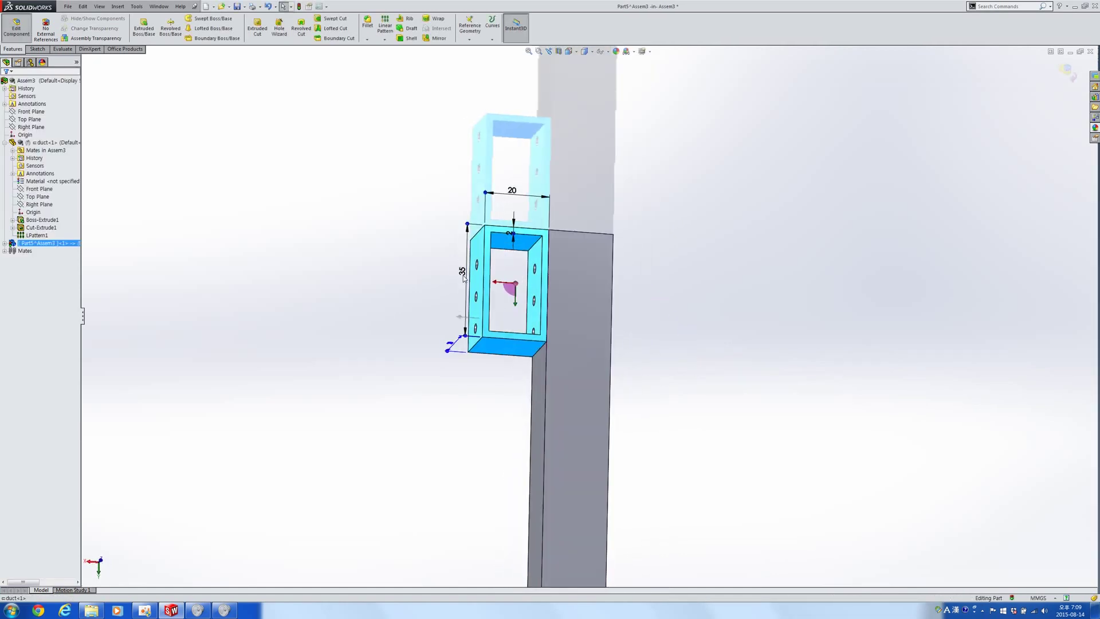
pyautogui.doubleClick(462, 270)
pyautogui.write('40')
pyautogui.press('Return')
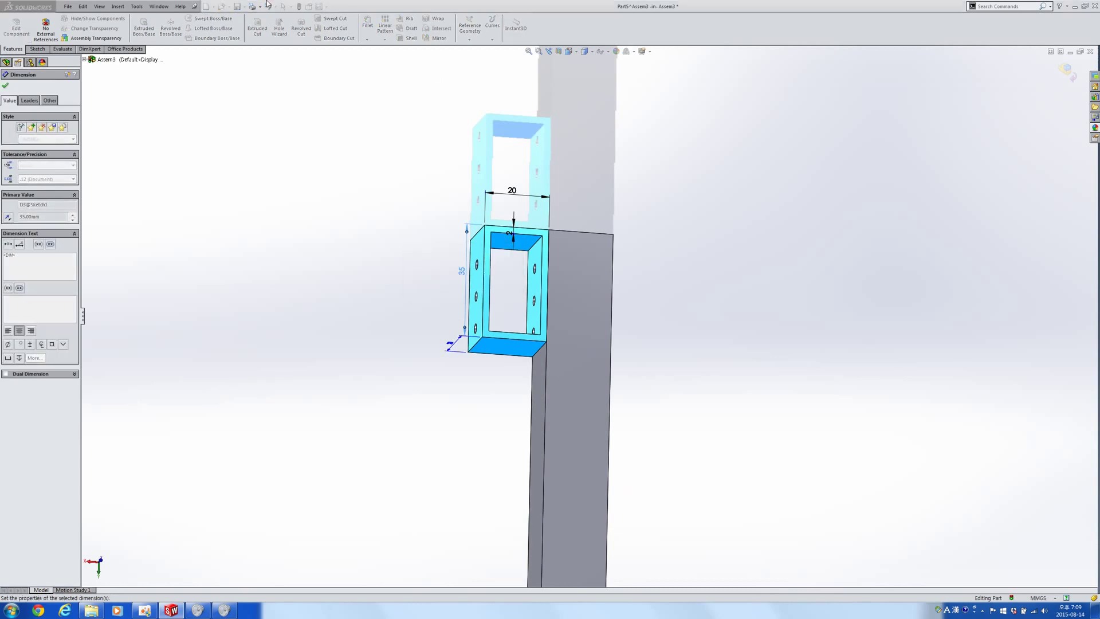
pyautogui.click(299, 6)
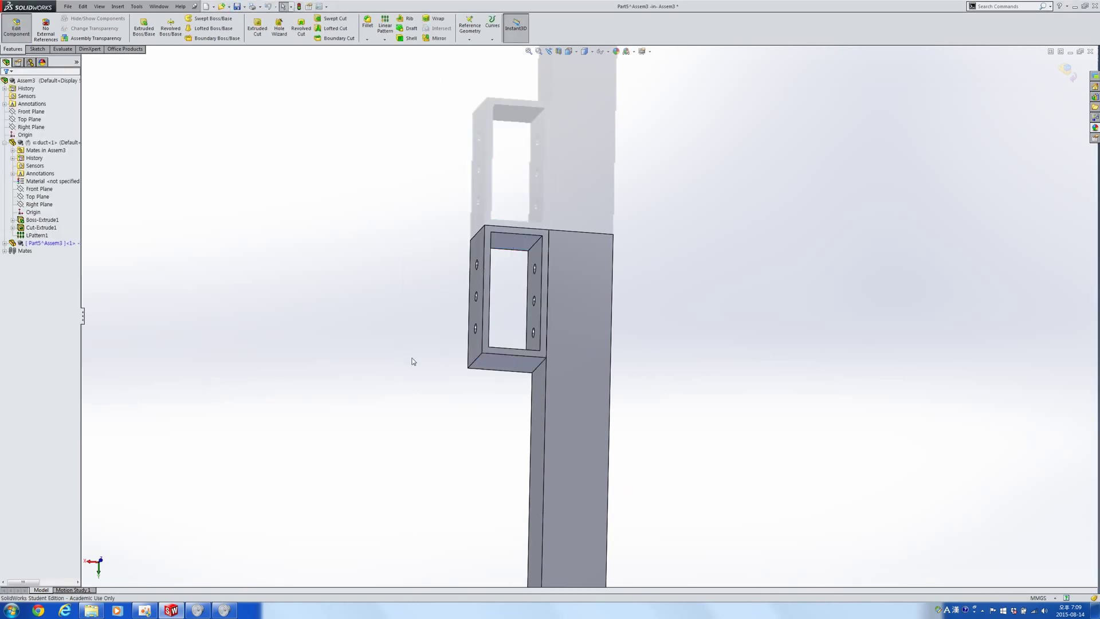
pyautogui.moveTo(410, 363); pyautogui.dragTo(565, 379, button='middle')
pyautogui.moveTo(607, 343); pyautogui.dragTo(467, 363, button='middle')
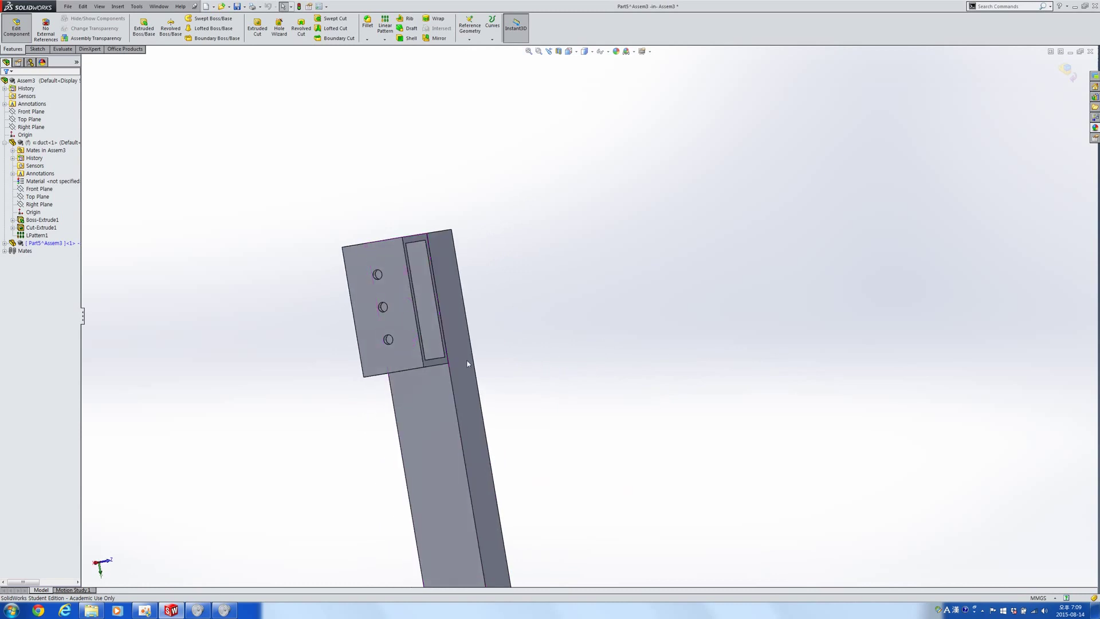
# Step: Add in the Toolbox from the Design Library
pyautogui.click(1094, 98)
pyautogui.click(985, 74)
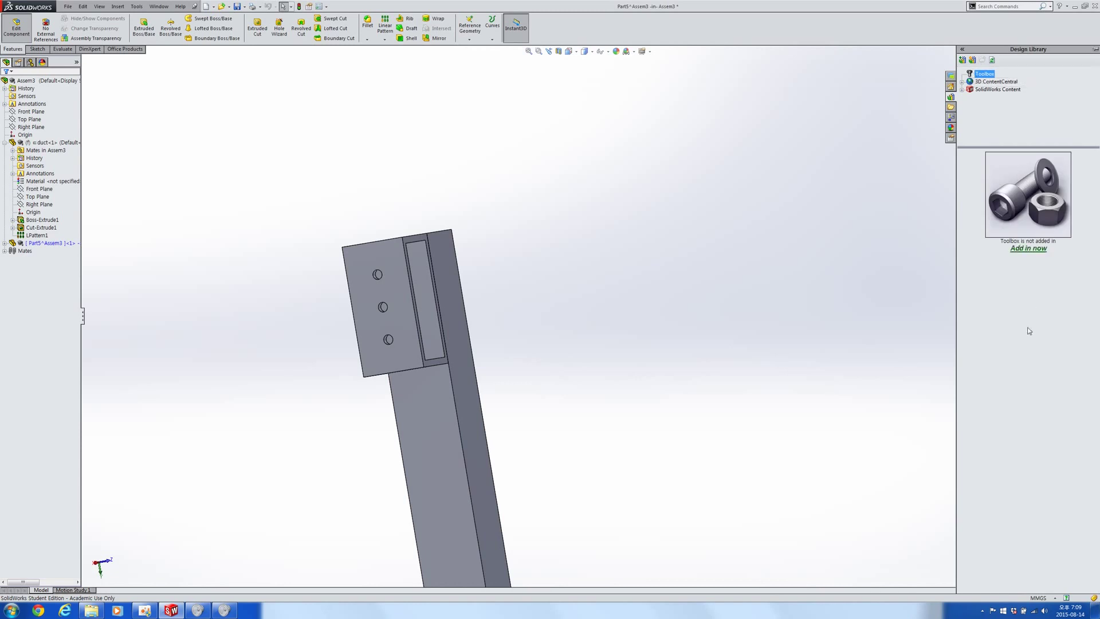
pyautogui.click(1029, 248)
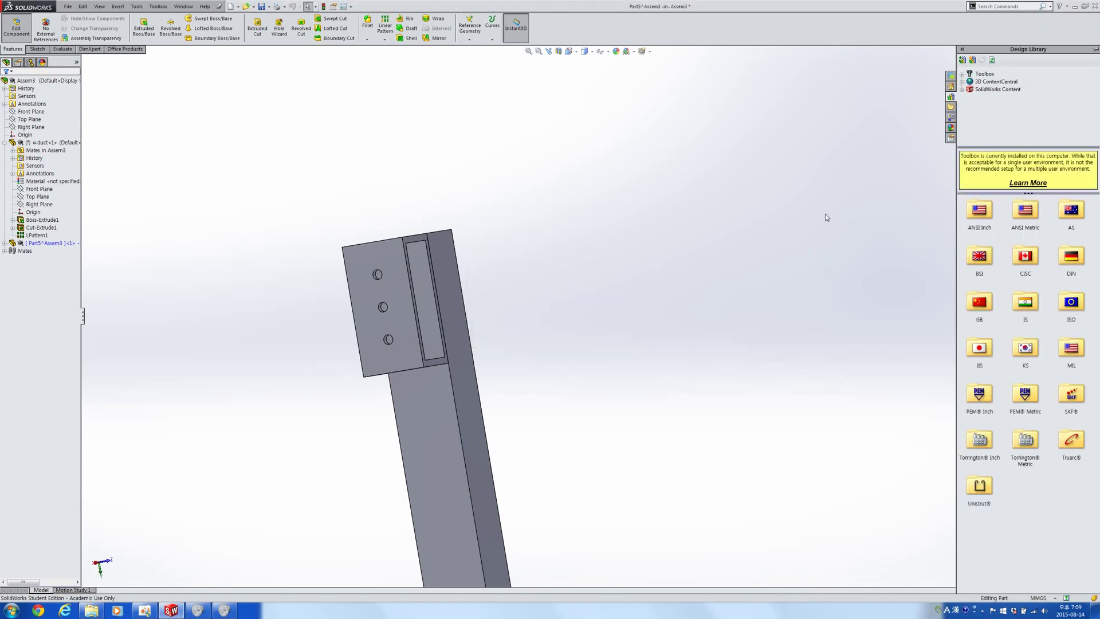
# Step: Open the ANSI Metric socket head screws among the Toolbox bolts and screws
pyautogui.doubleClick(1017, 210)
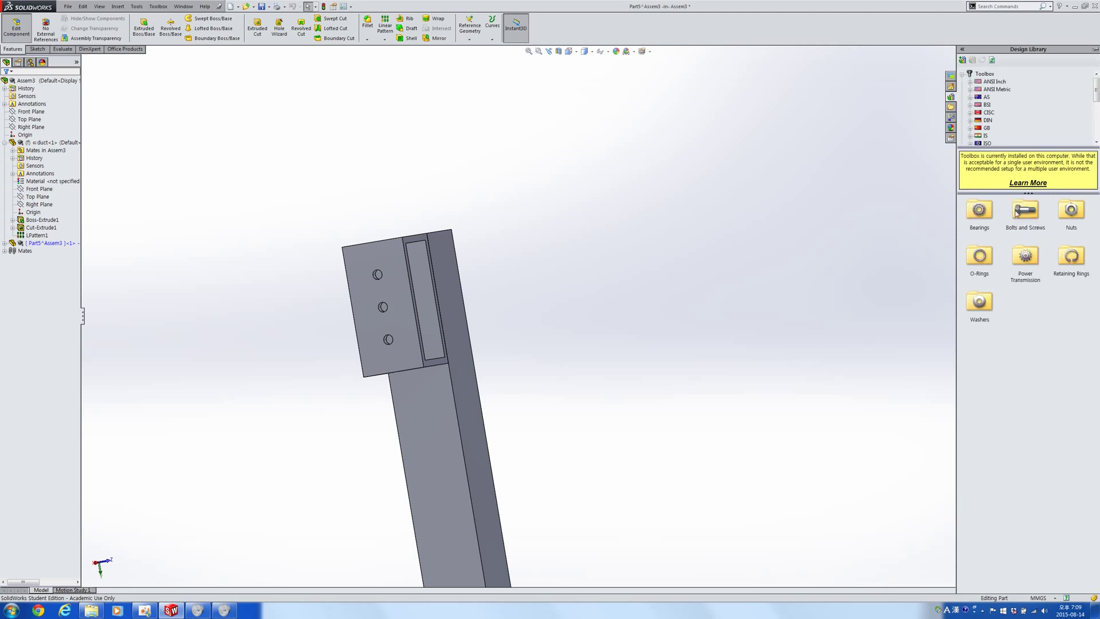
pyautogui.doubleClick(1017, 205)
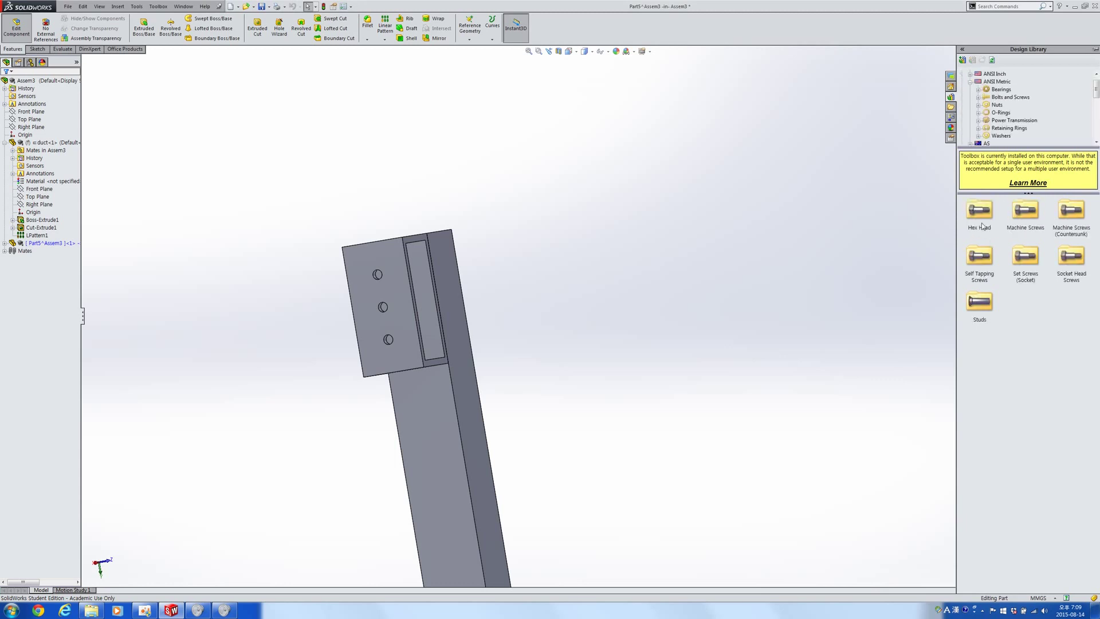
pyautogui.doubleClick(1071, 257)
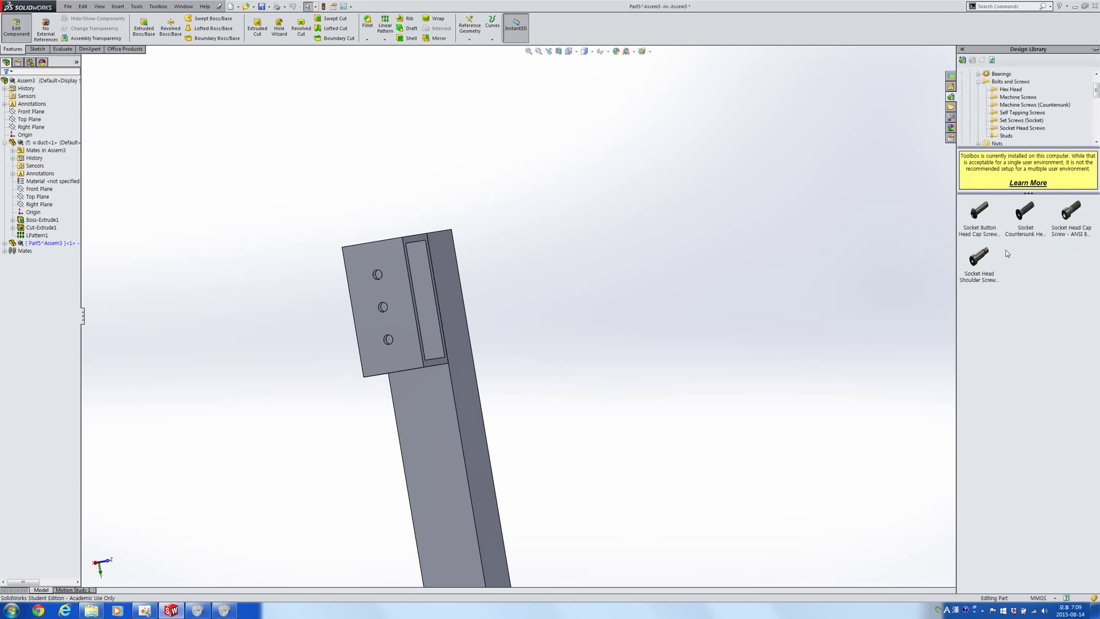
pyautogui.click(1071, 212)
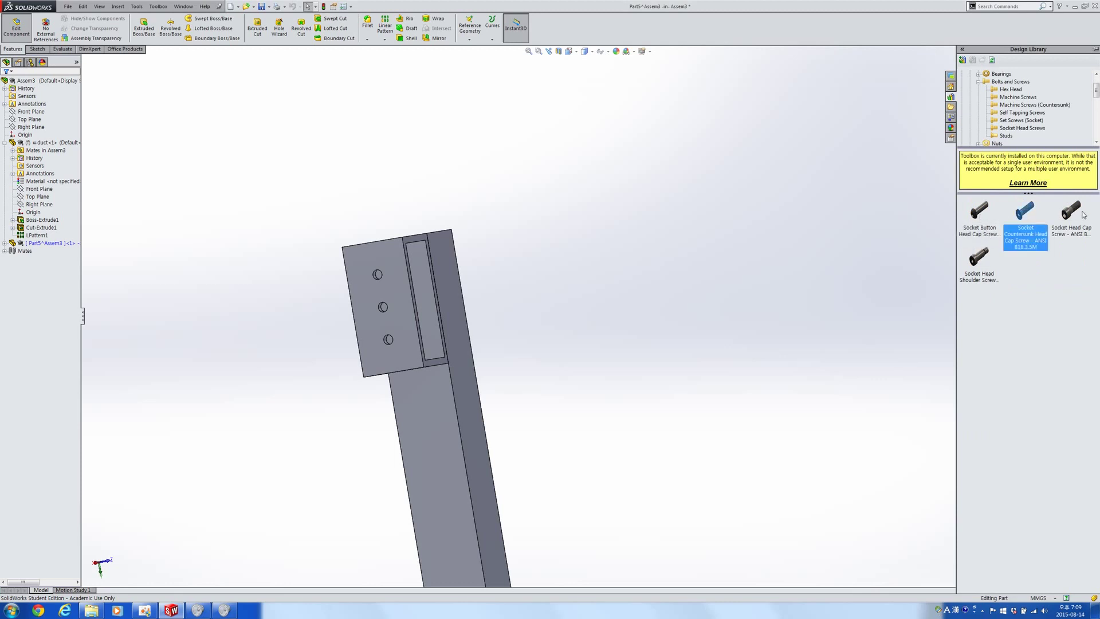
# Step: Try to insert the Socket Head Cap Screw - ANSI B18.3.1M while the tube part is being edited
pyautogui.click(979, 259)
pyautogui.moveTo(1071, 212); pyautogui.dragTo(516, 313)
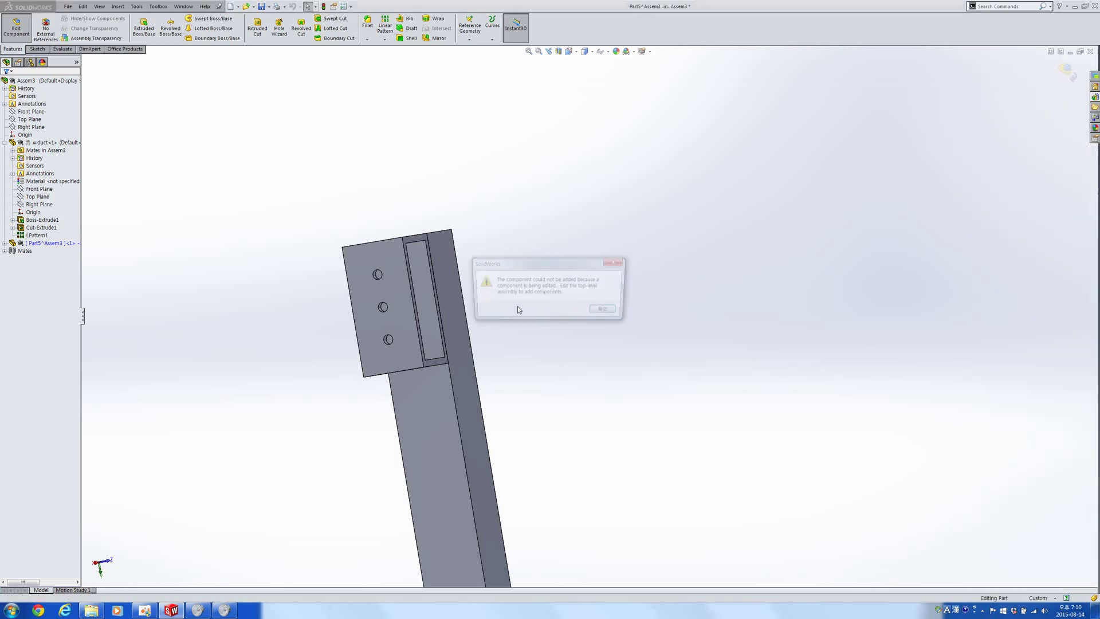
pyautogui.click(604, 311)
# Step: Return to editing the assembly and insert a Socket Head Cap Screw - ANSI B18.3.1M in the free space beside the channel
pyautogui.click(16, 27)
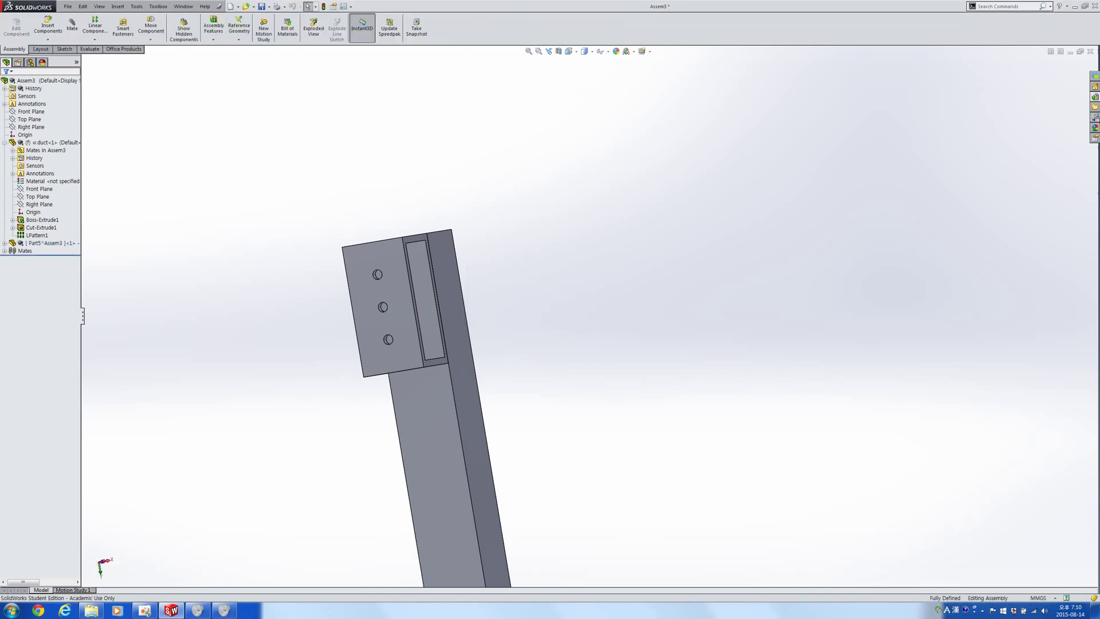
pyautogui.click(1094, 98)
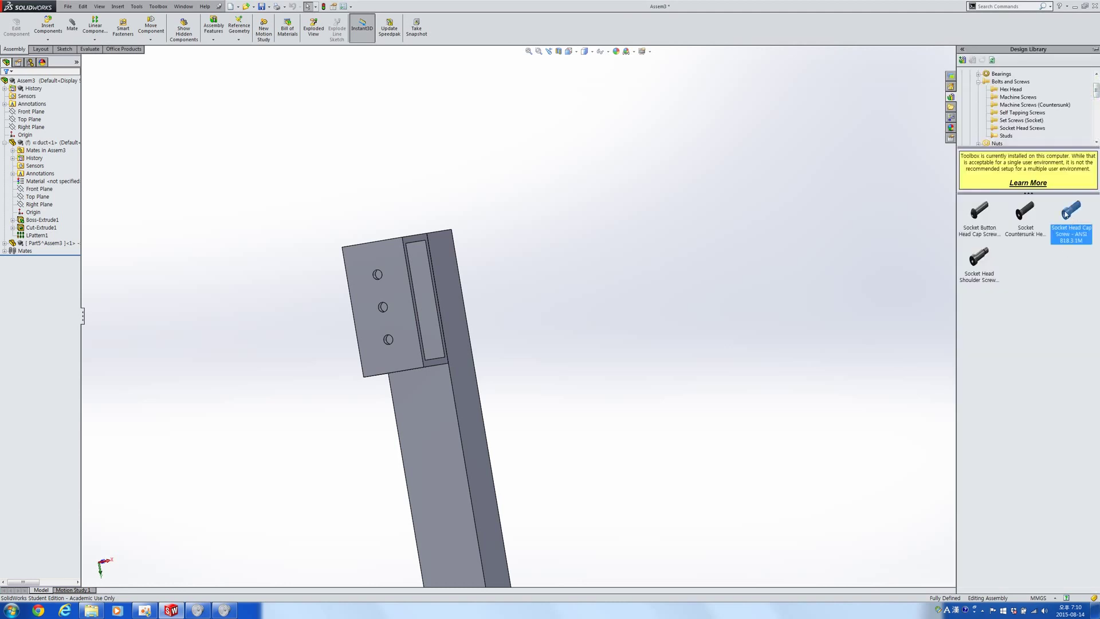
pyautogui.moveTo(1066, 215); pyautogui.dragTo(692, 275)
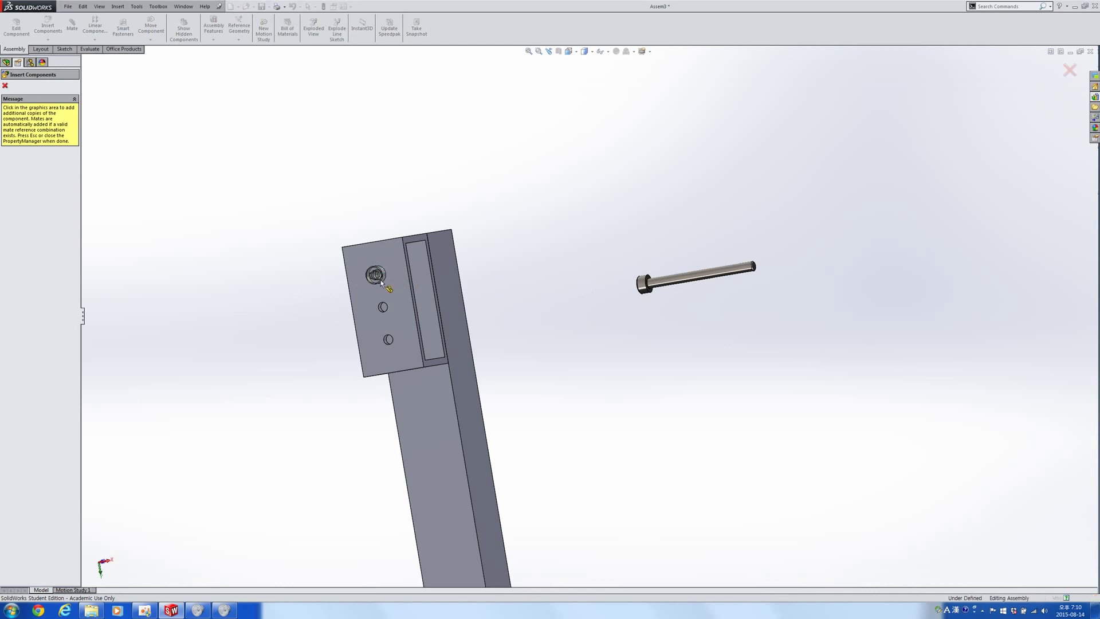
# Step: Place copies of the cap screw in the tube's three holes and finish inserting components
pyautogui.click(381, 281)
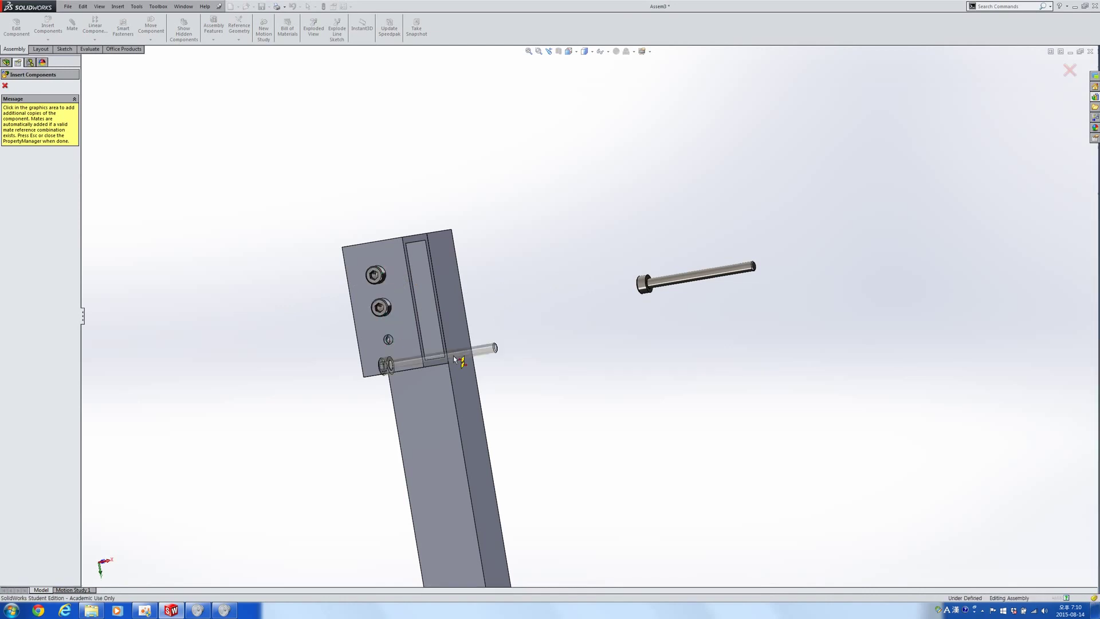
pyautogui.click(400, 343)
pyautogui.moveTo(356, 360); pyautogui.dragTo(493, 342, button='middle')
pyautogui.press('Escape')
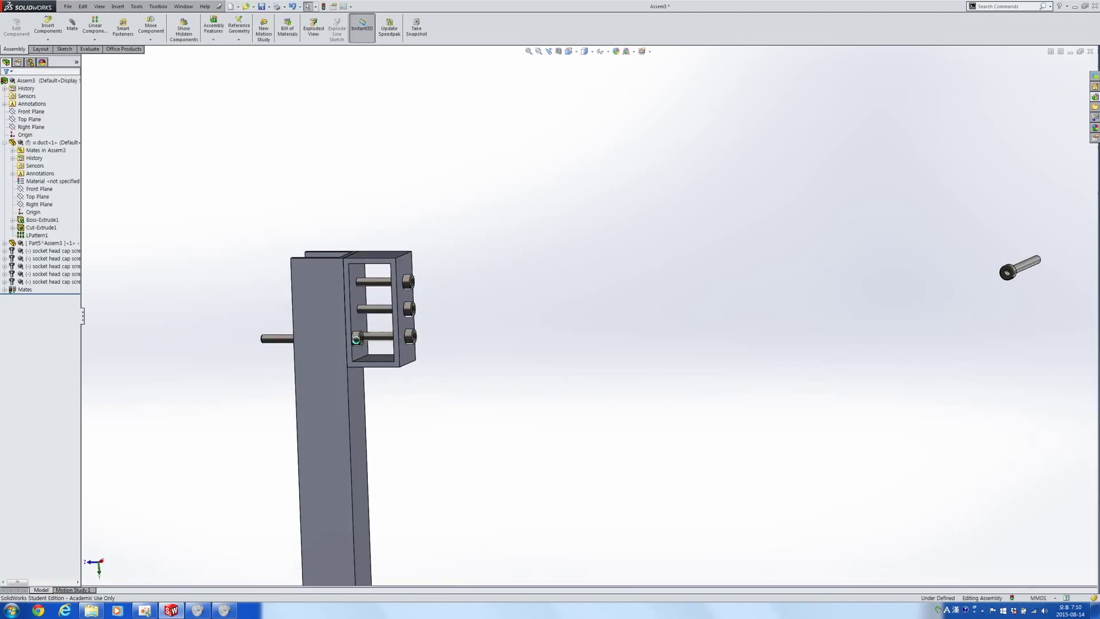
# Step: Delete the extra cap screw seated inside the tube at the lowest hole and the loose one beside the channel
pyautogui.click(356, 339)
pyautogui.press('Delete')
pyautogui.press('Return')
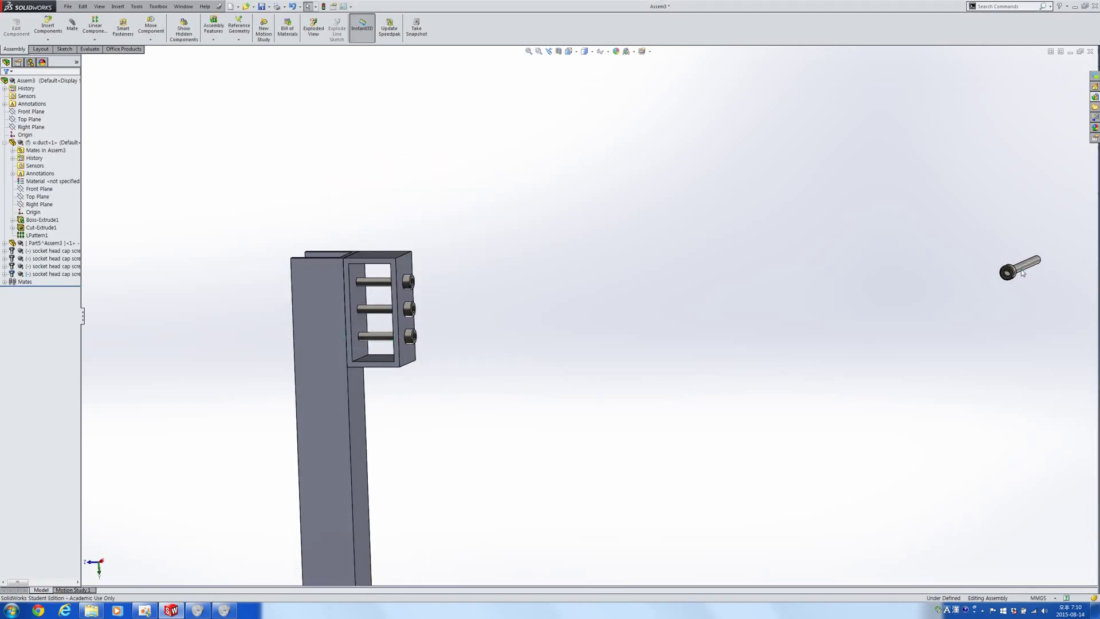
pyautogui.click(1023, 272)
pyautogui.press('Delete')
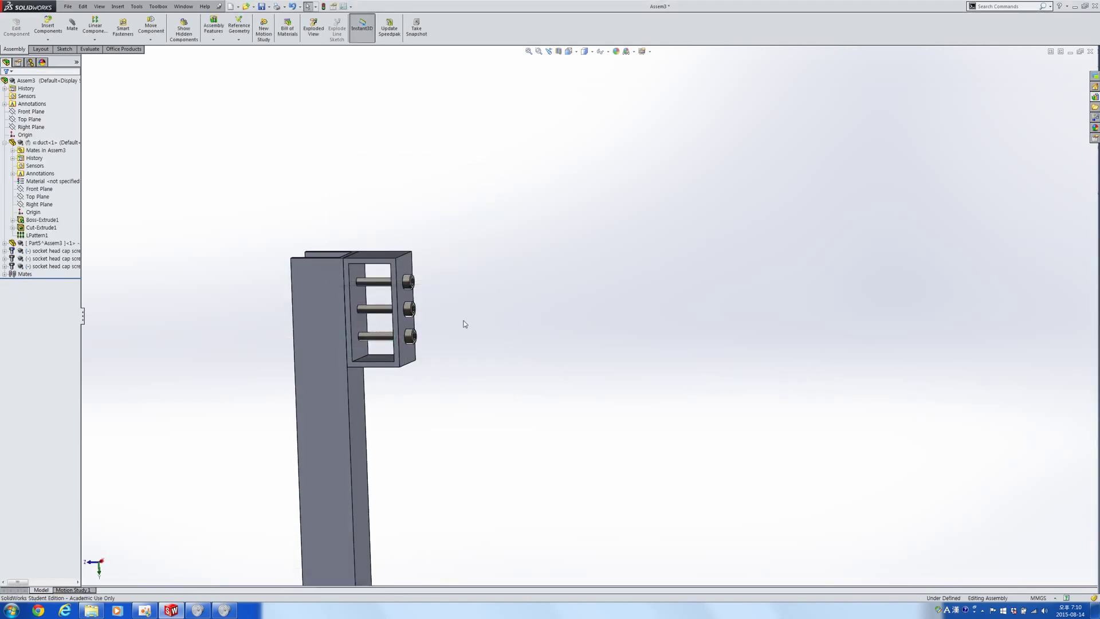
# Step: Examine how the three cap screws sit in the tube and reach the channel's web
pyautogui.moveTo(481, 329); pyautogui.dragTo(358, 312, button='middle')
pyautogui.scroll(-3, 359, 313)
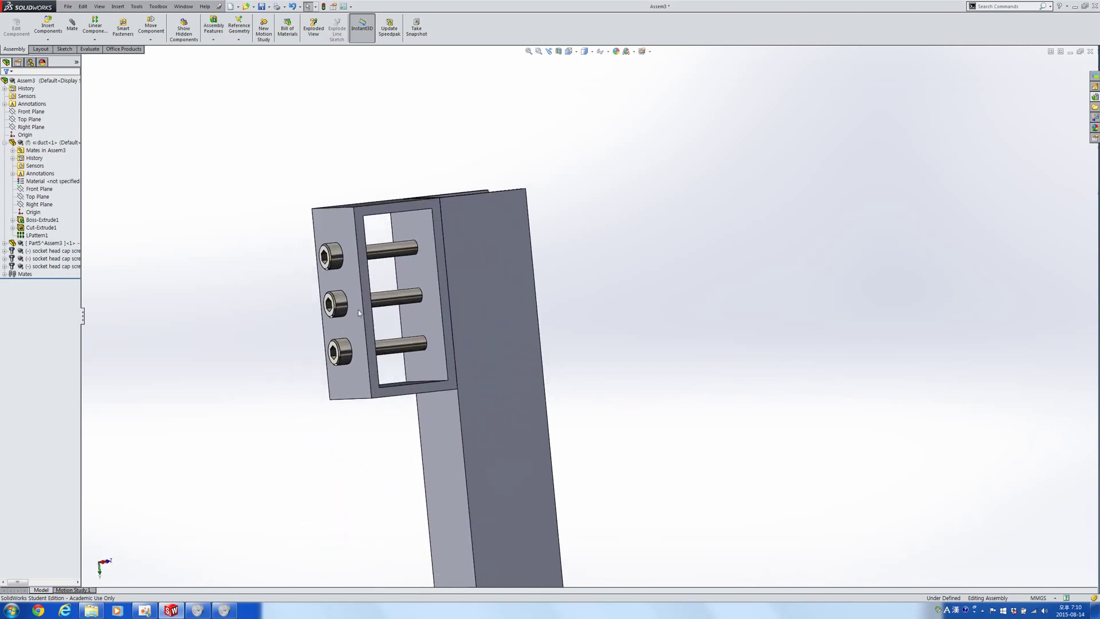
pyautogui.moveTo(436, 262); pyautogui.dragTo(399, 322, button='middle')
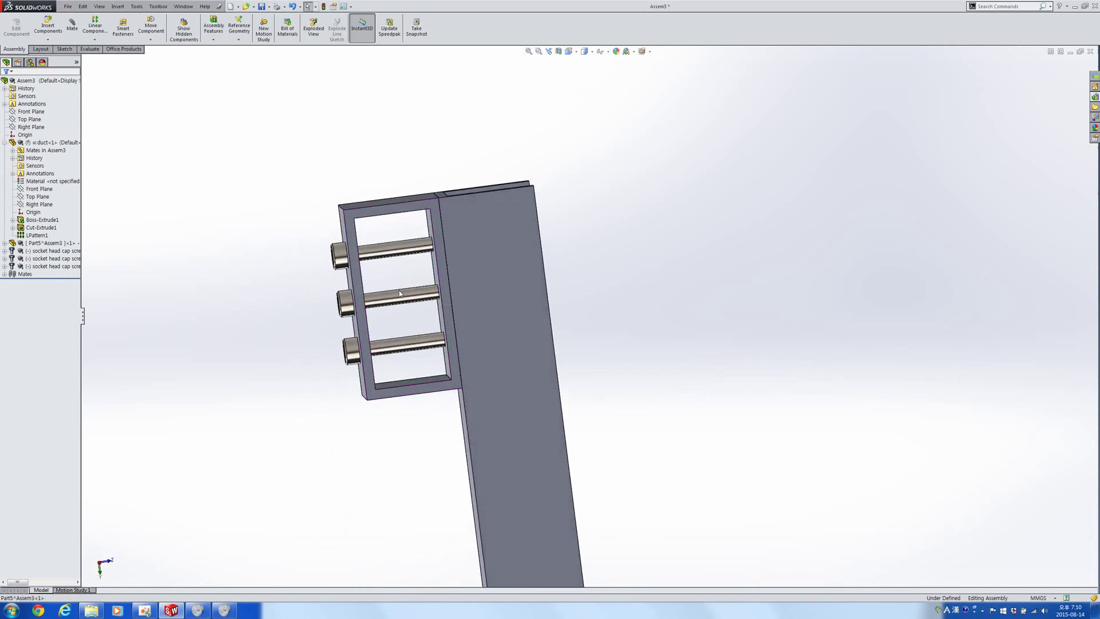
pyautogui.click(401, 295)
pyautogui.click(414, 341)
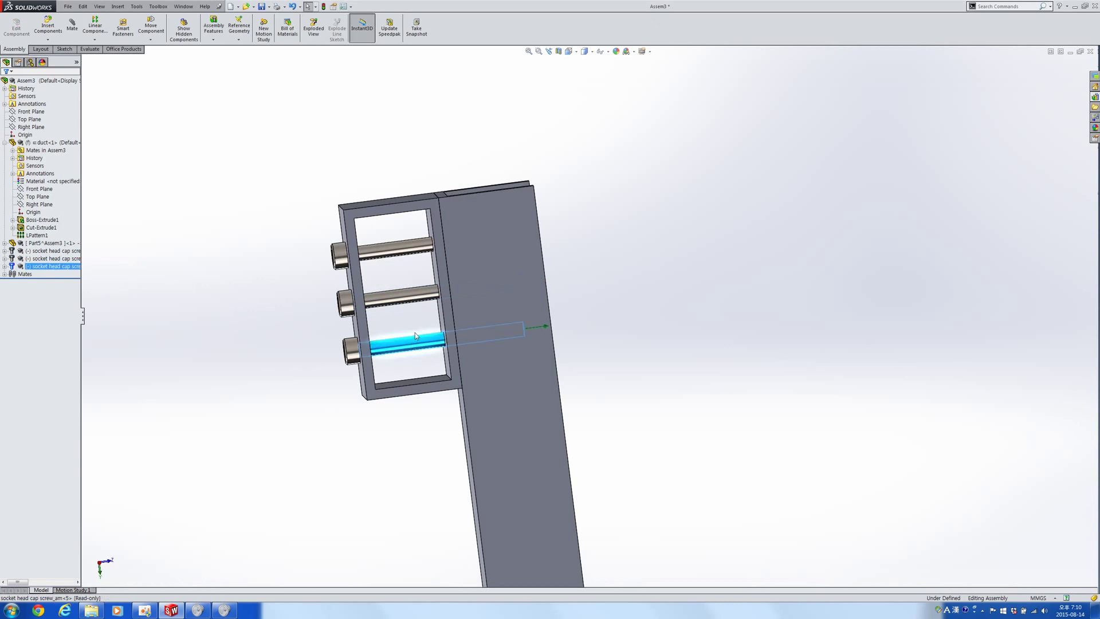
pyautogui.moveTo(408, 305); pyautogui.dragTo(406, 289, button='middle')
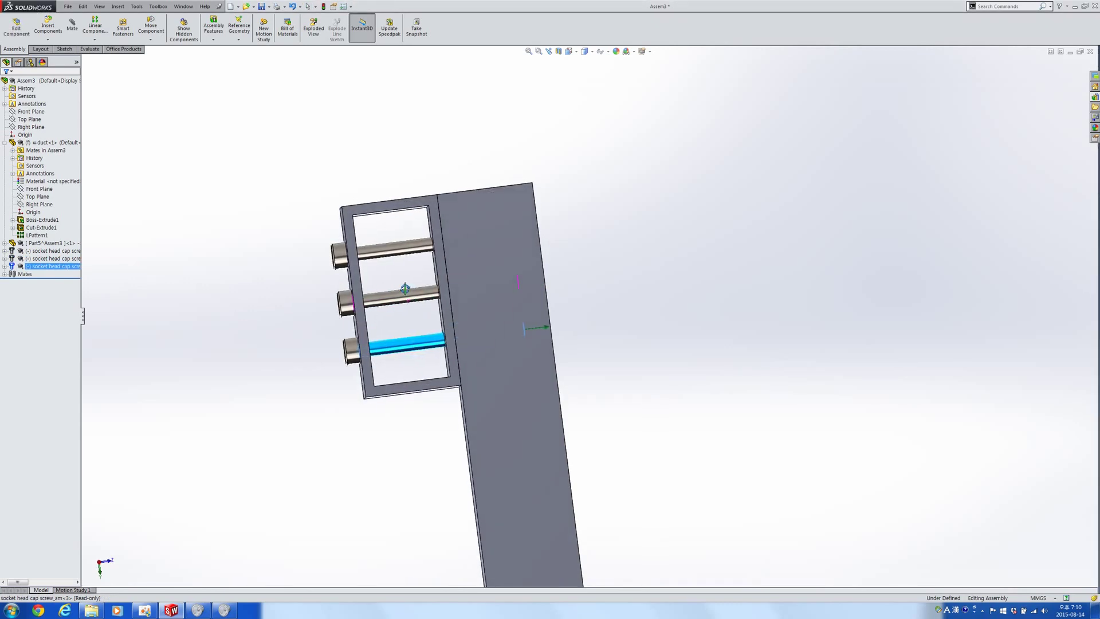
# Step: Insert a new part in the assembly, placing its sketch on the tube's inner wall face on the channel side
pyautogui.click(400, 251)
pyautogui.click(400, 347)
pyautogui.click(236, 331)
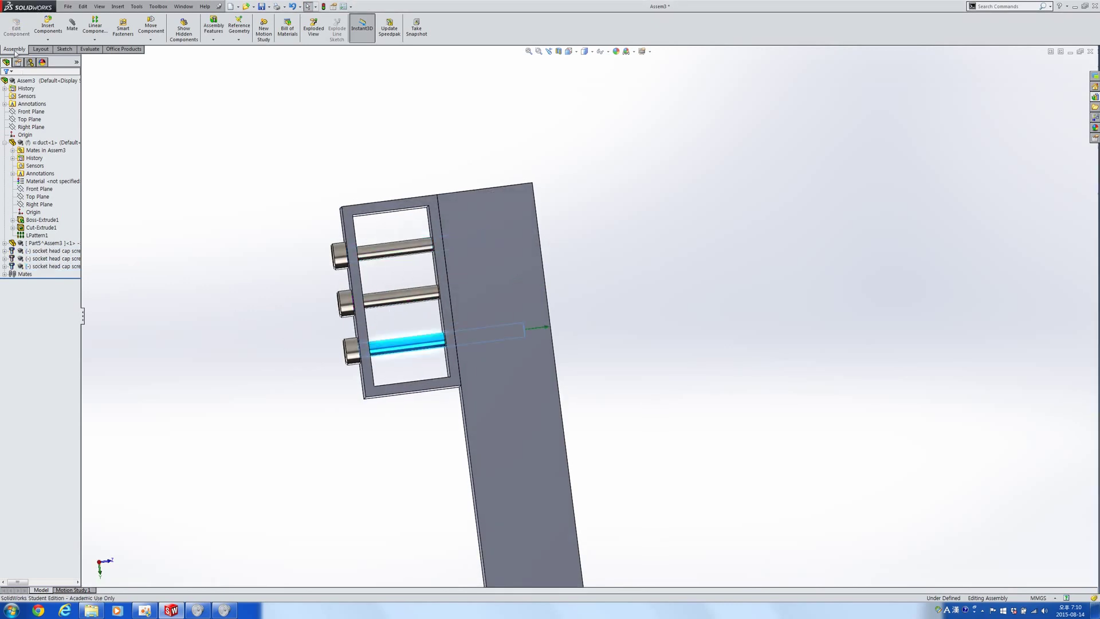
pyautogui.click(48, 39)
pyautogui.click(56, 57)
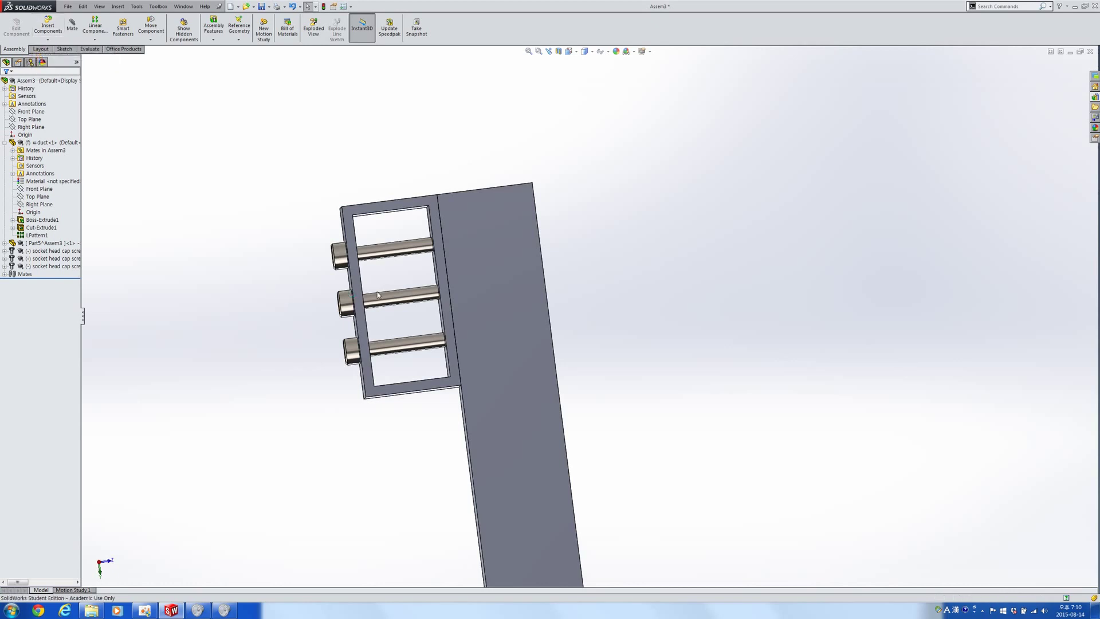
pyautogui.moveTo(377, 295); pyautogui.dragTo(444, 322, button='middle')
pyautogui.click(427, 338)
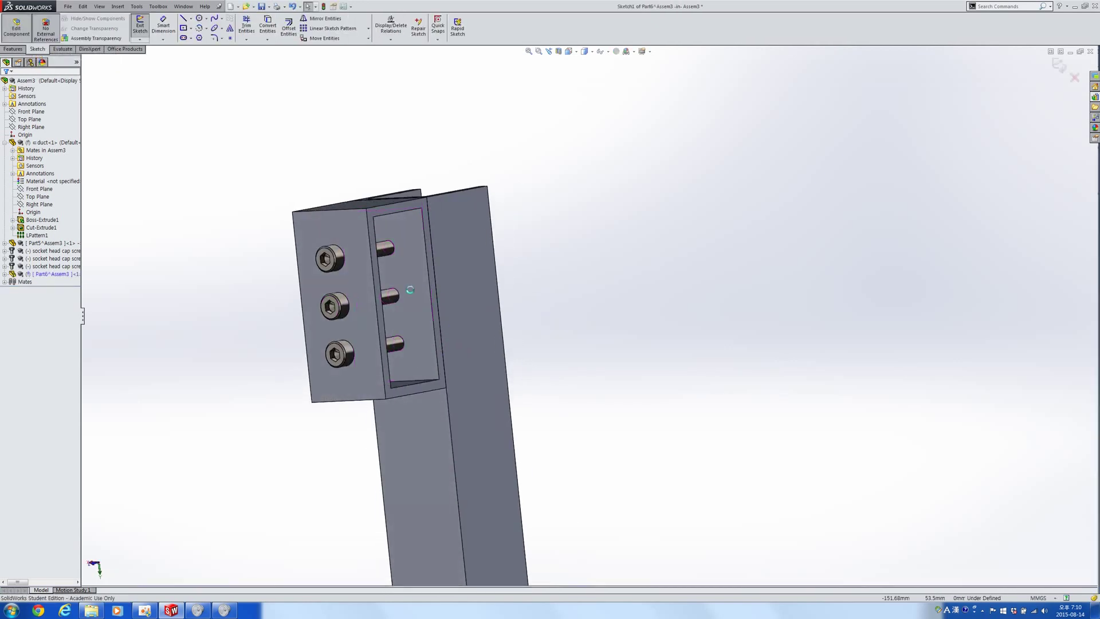
# Step: Sketch a circle around the lowest cap screw's tip and set its diameter to 3 mm
pyautogui.click(199, 19)
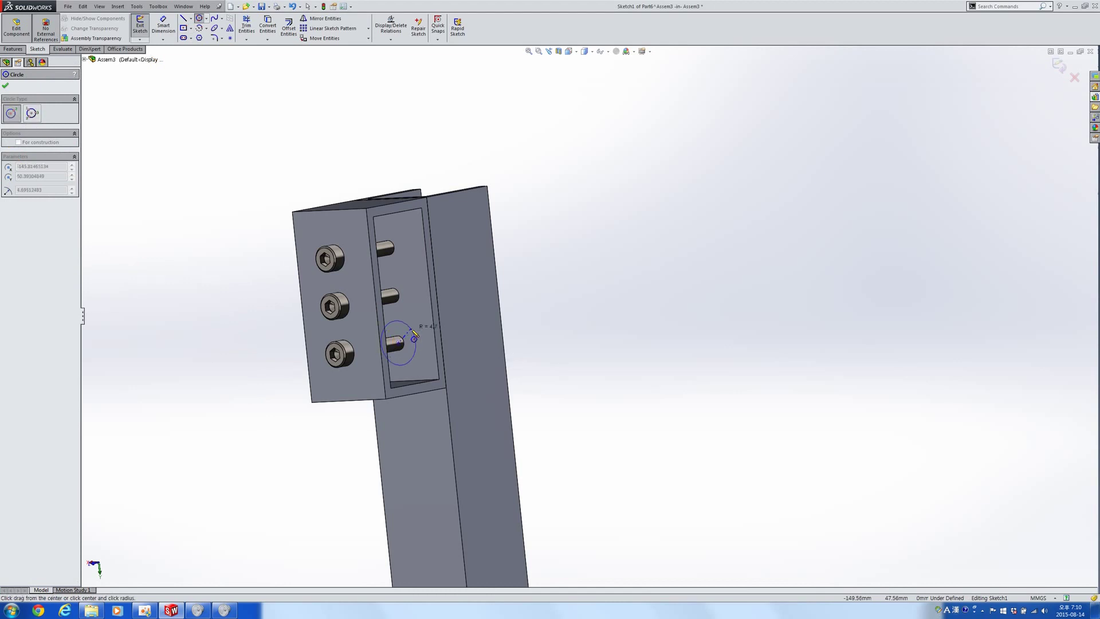
pyautogui.click(414, 334)
pyautogui.press('d')
pyautogui.click(415, 337)
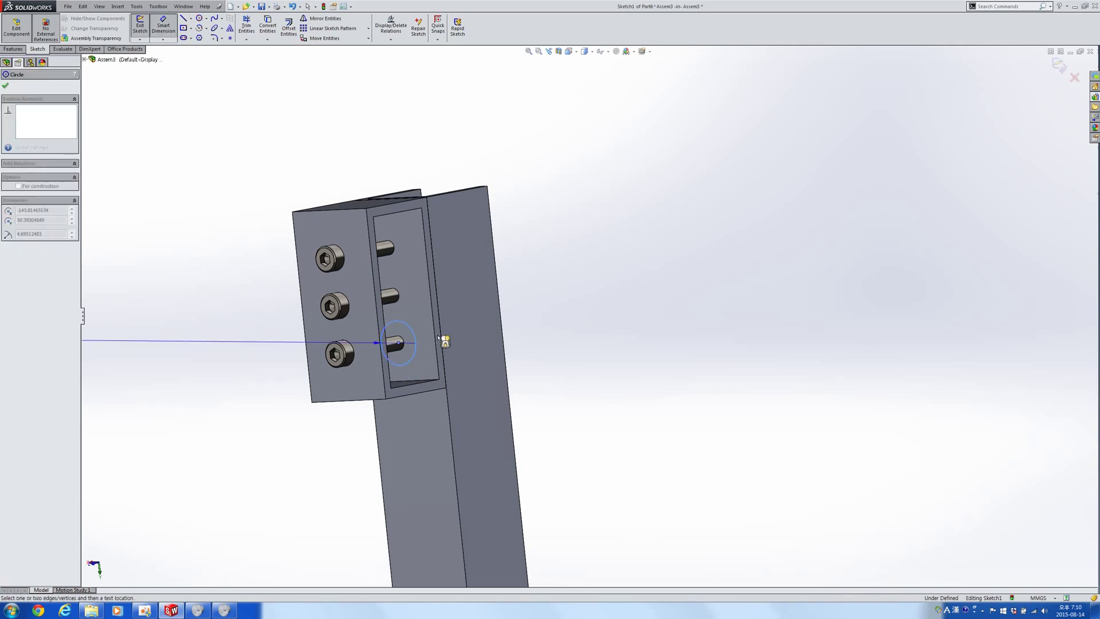
pyautogui.click(424, 343)
pyautogui.write('3')
pyautogui.press('Return')
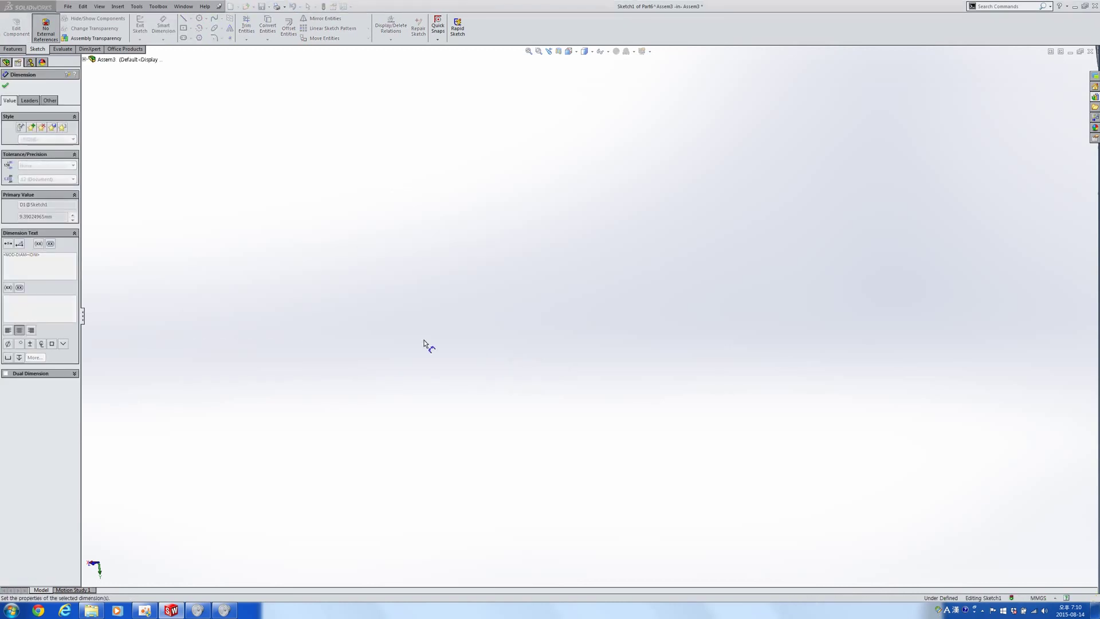
pyautogui.click(6, 86)
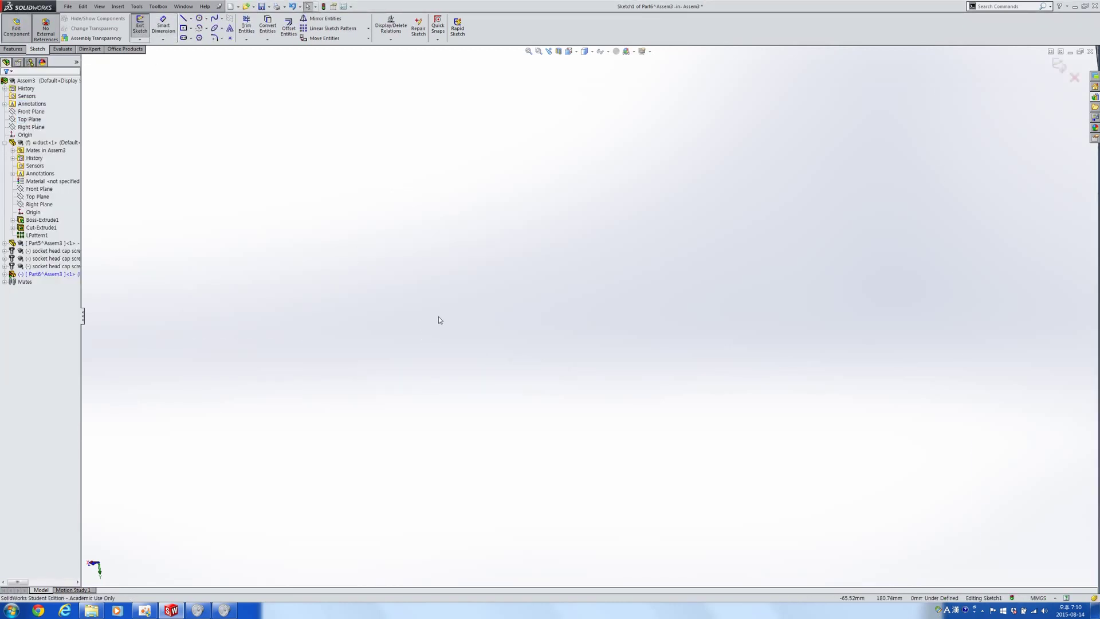
# Step: Delete the circle with its dimension in the empty space beside the tube and close the sketch
pyautogui.scroll(8, 459, 334)
pyautogui.scroll(-5, 607, 171)
pyautogui.scroll(-6, 596, 230)
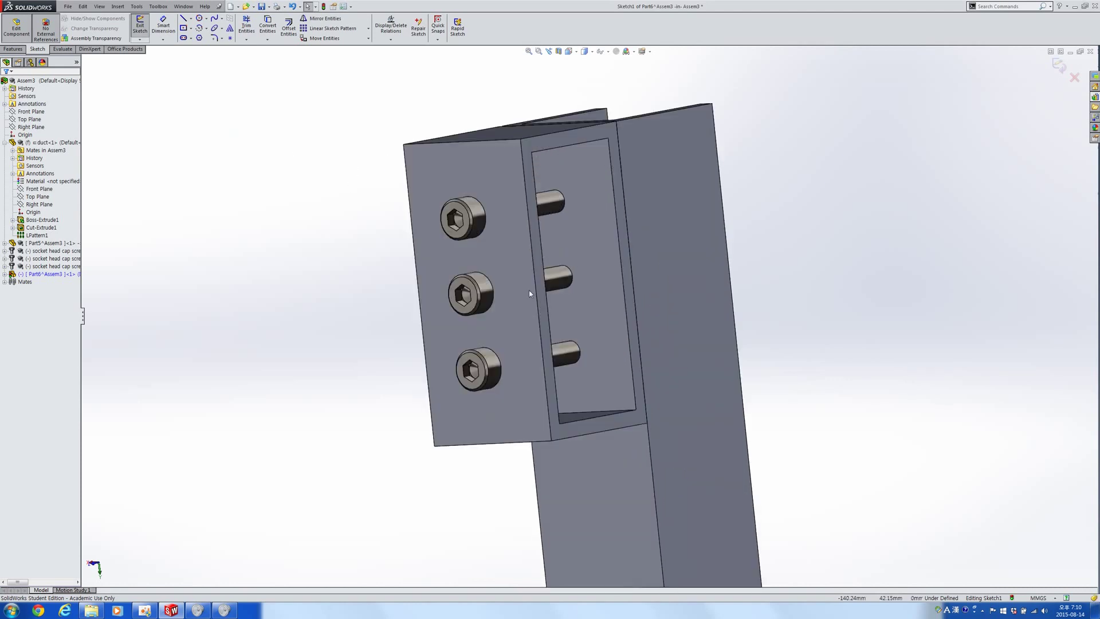
pyautogui.scroll(4, 528, 290)
pyautogui.moveTo(509, 308); pyautogui.dragTo(355, 229, button='middle')
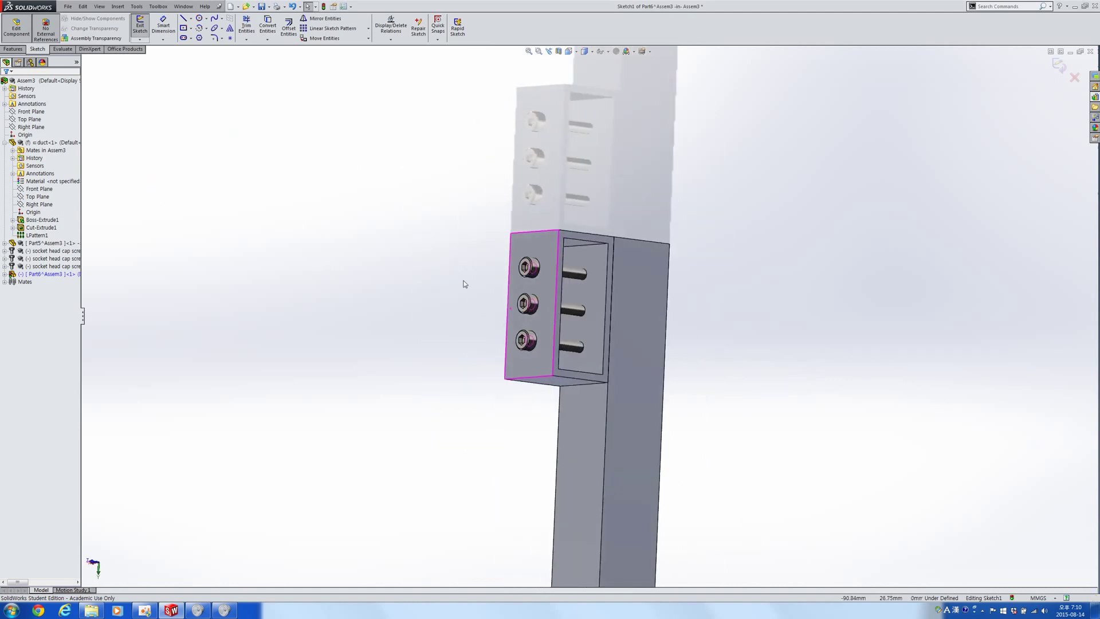
pyautogui.moveTo(404, 297); pyautogui.dragTo(304, 199)
pyautogui.moveTo(426, 330); pyautogui.dragTo(291, 124)
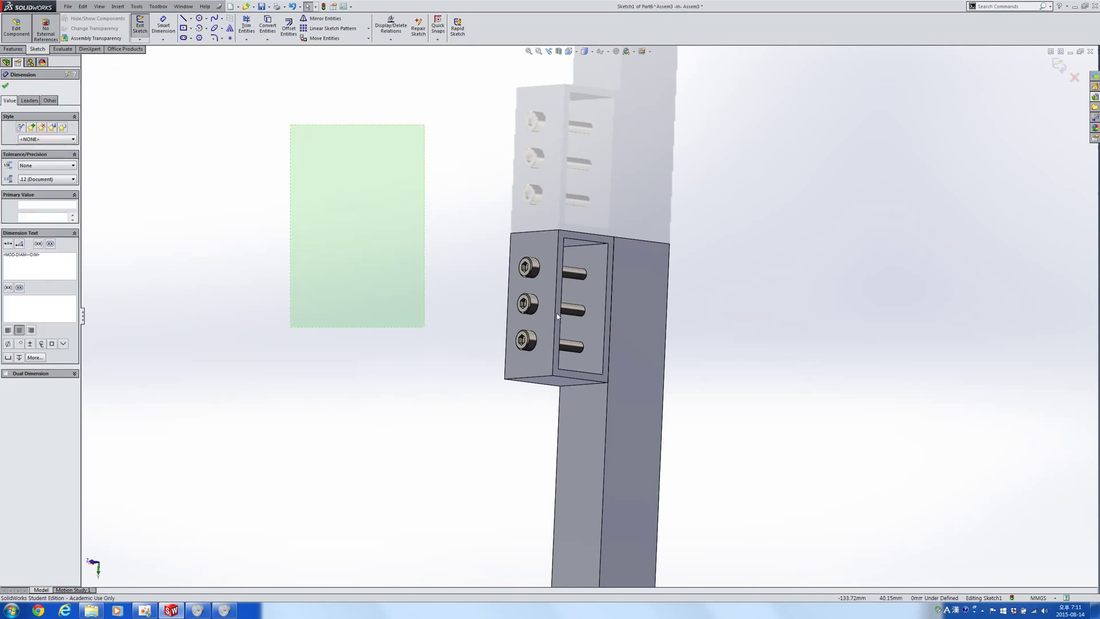
pyautogui.press('Delete')
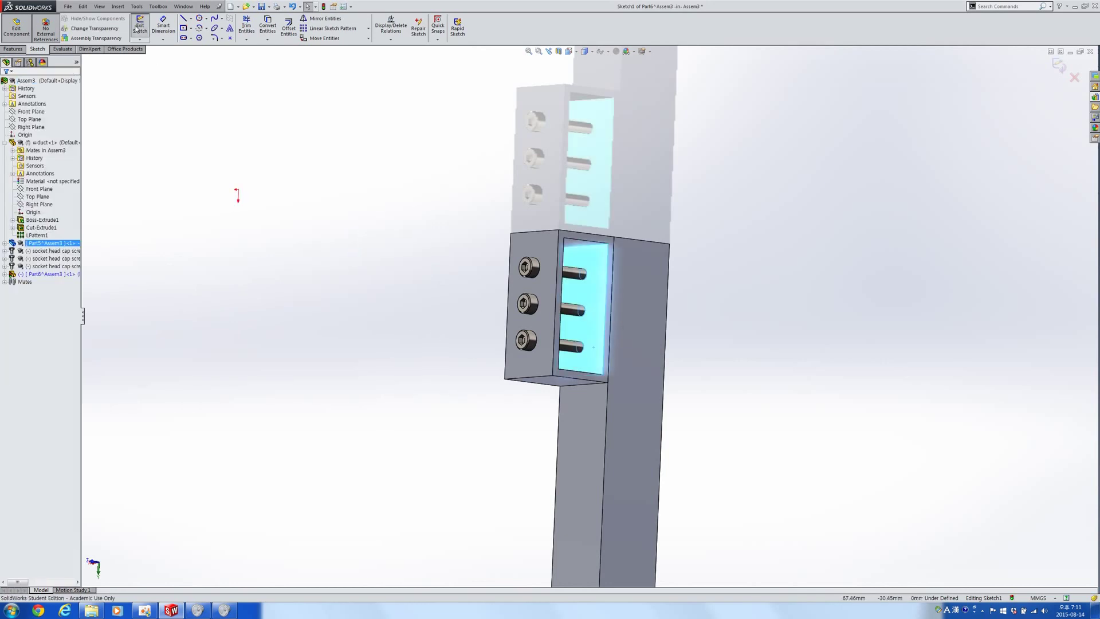
pyautogui.click(139, 28)
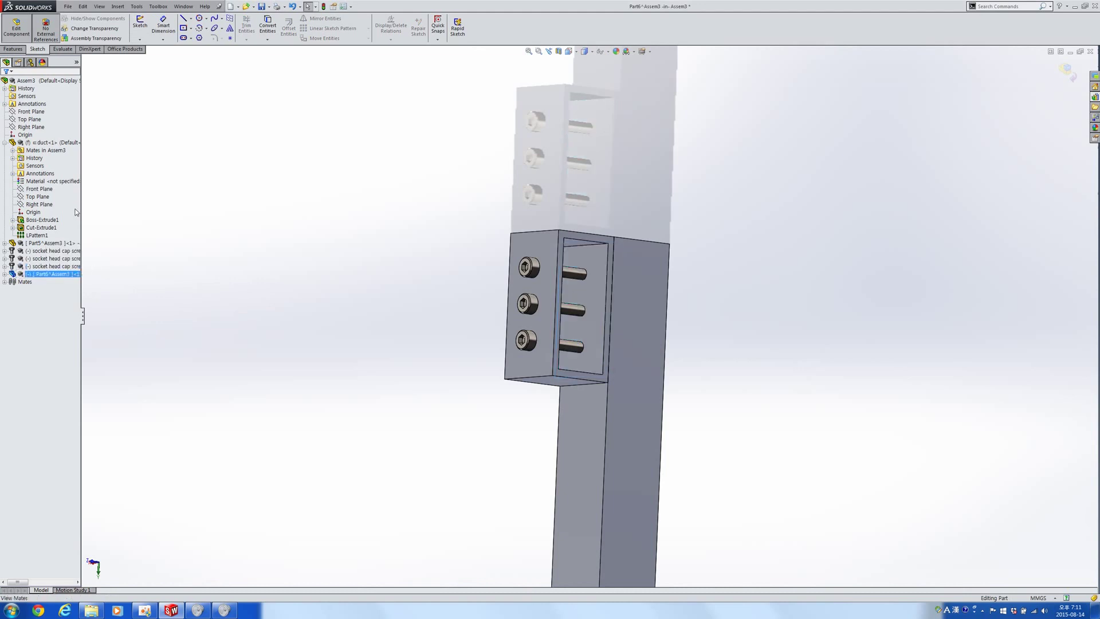
pyautogui.click(139, 28)
pyautogui.click(599, 337)
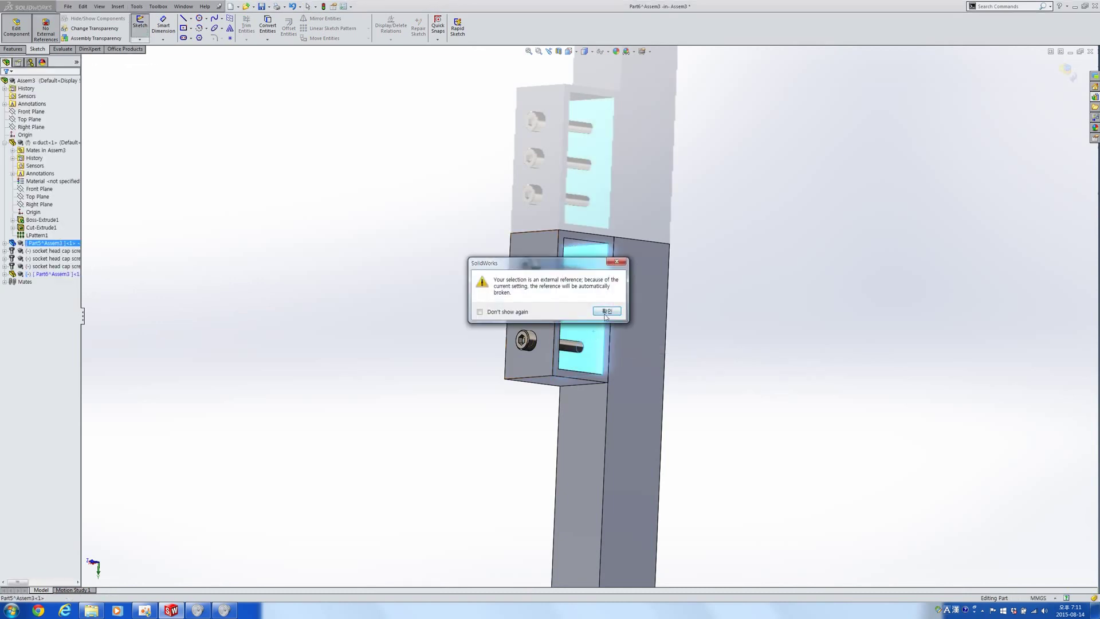
pyautogui.click(606, 311)
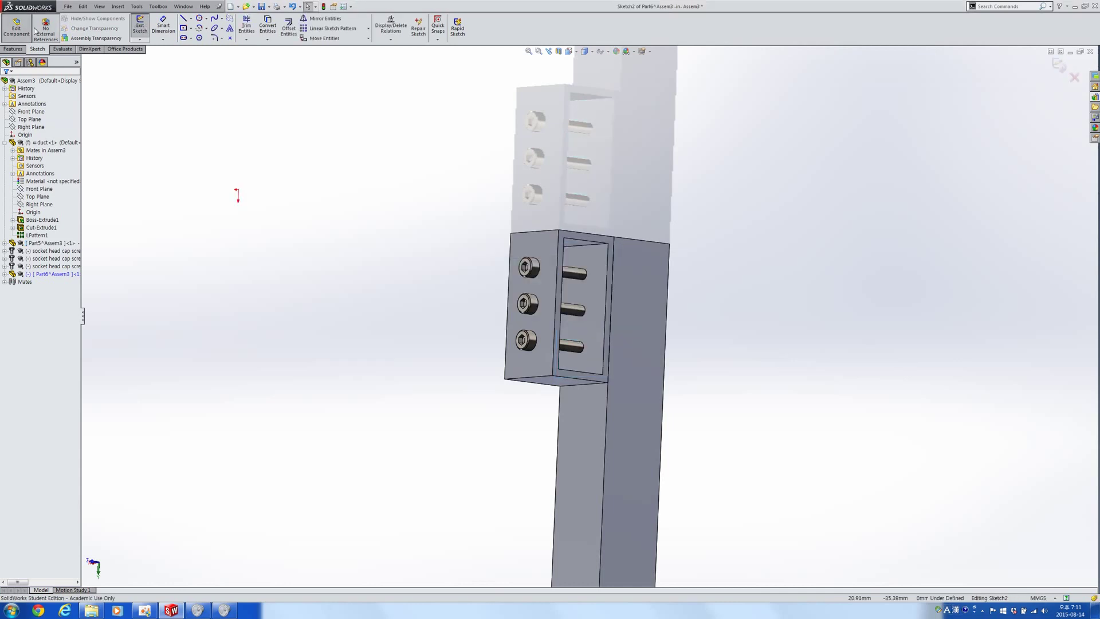
pyautogui.click(140, 25)
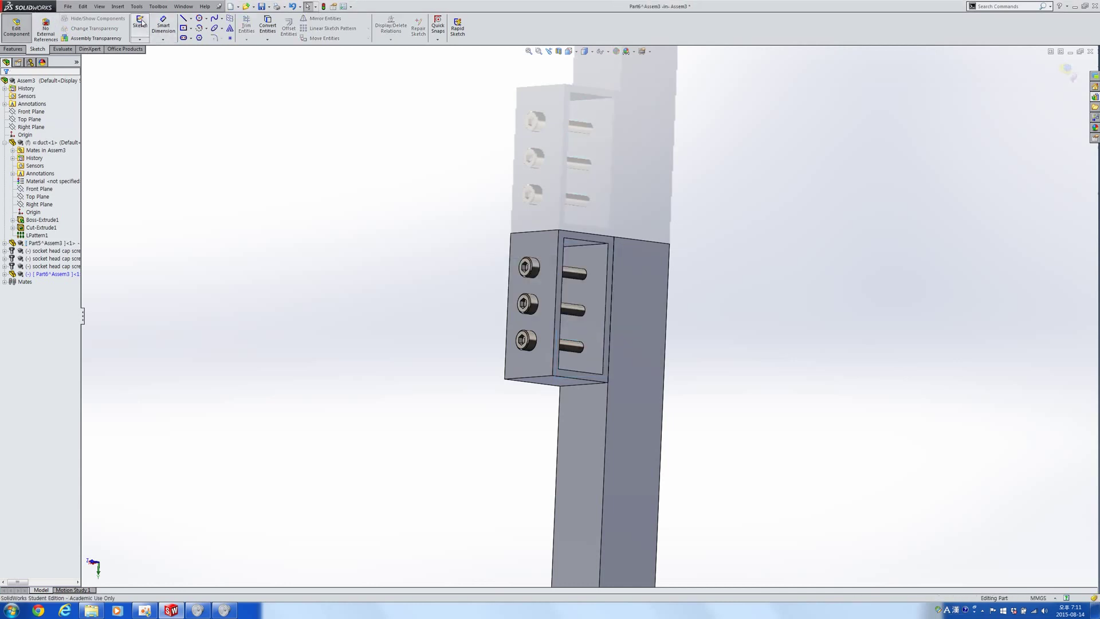
# Step: Start a sketch on the tube's inner face and draw a circle about 8 mm in diameter centred on the lowest screw's tip
pyautogui.click(140, 26)
pyautogui.click(584, 329)
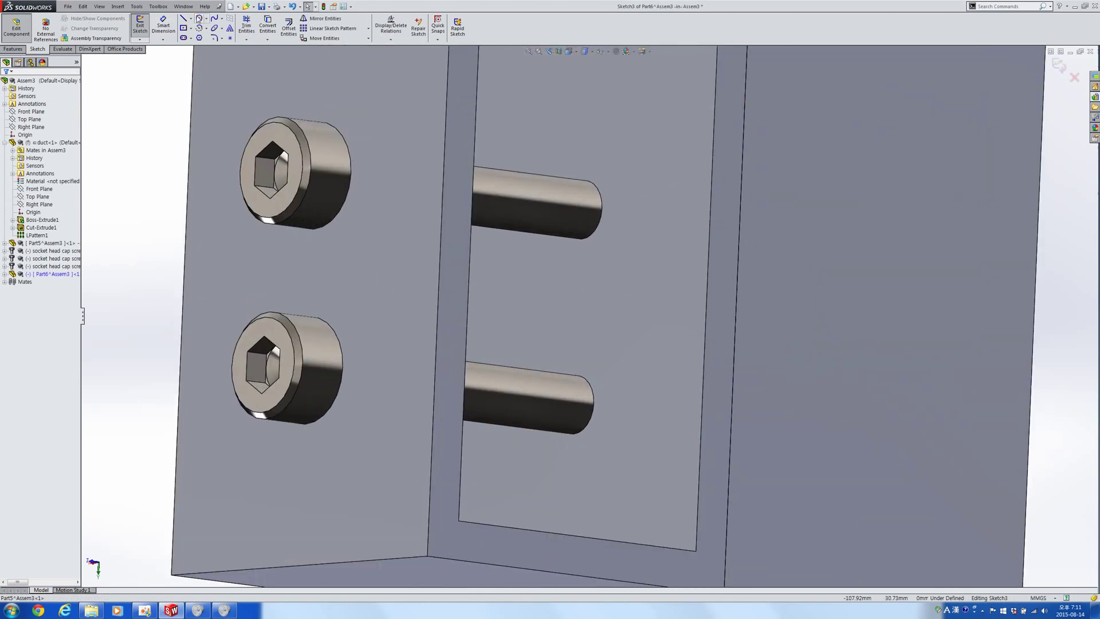
pyautogui.click(199, 19)
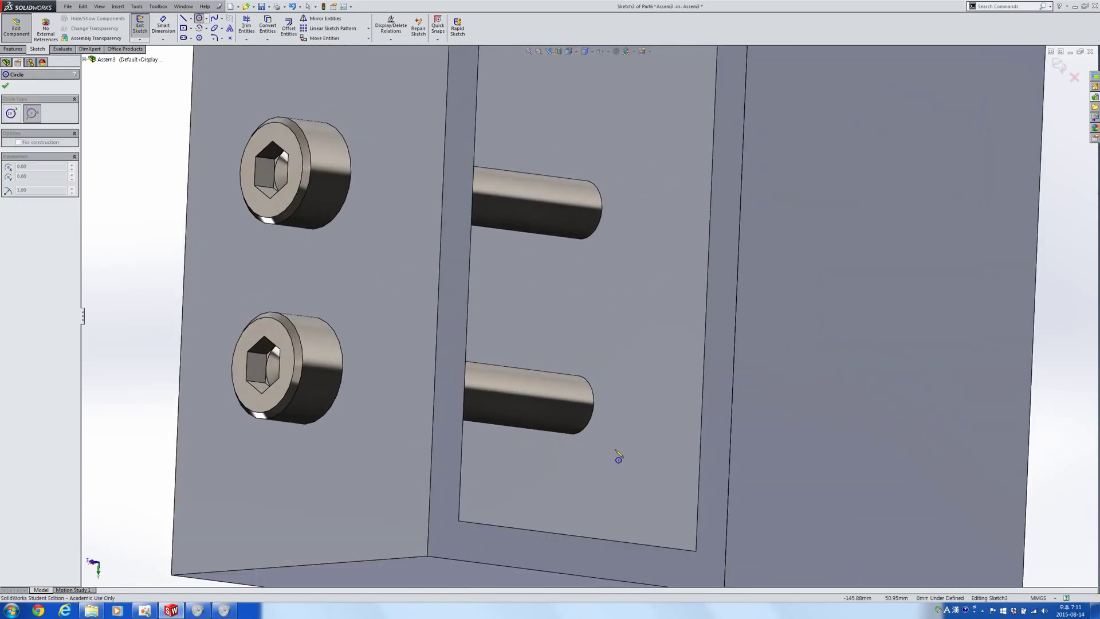
pyautogui.scroll(3, 584, 424)
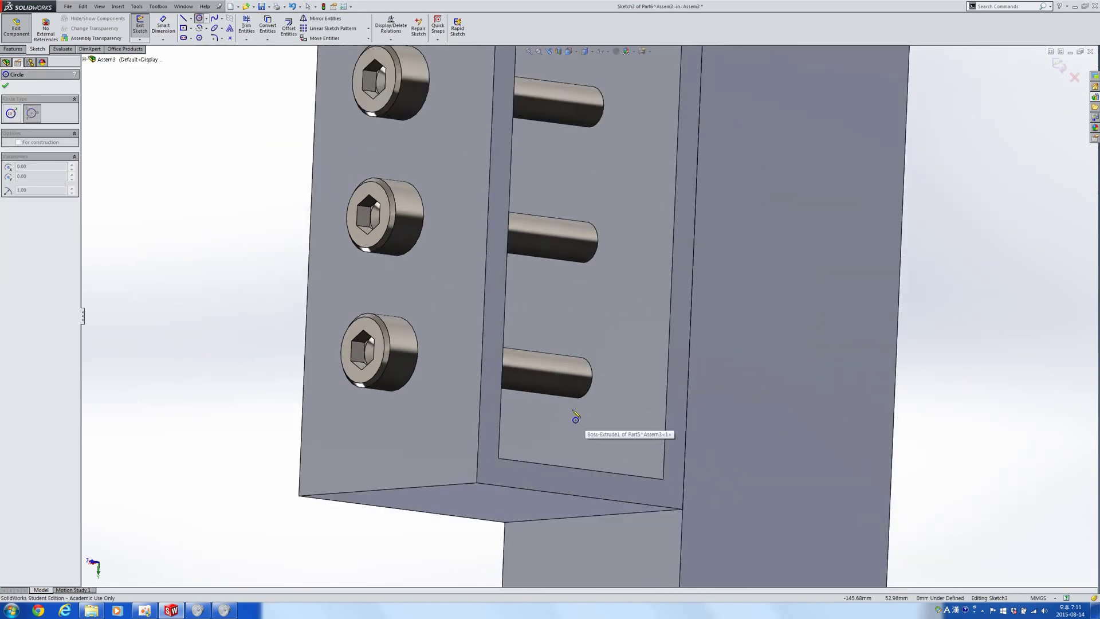
pyautogui.click(10, 113)
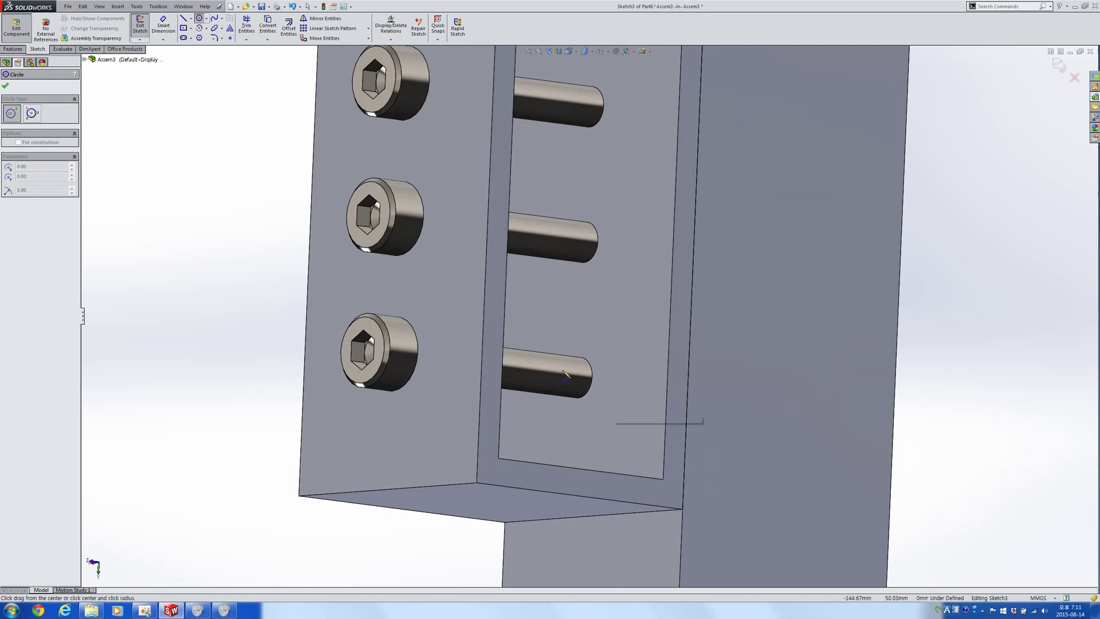
pyautogui.moveTo(595, 394); pyautogui.dragTo(593, 394, button='middle')
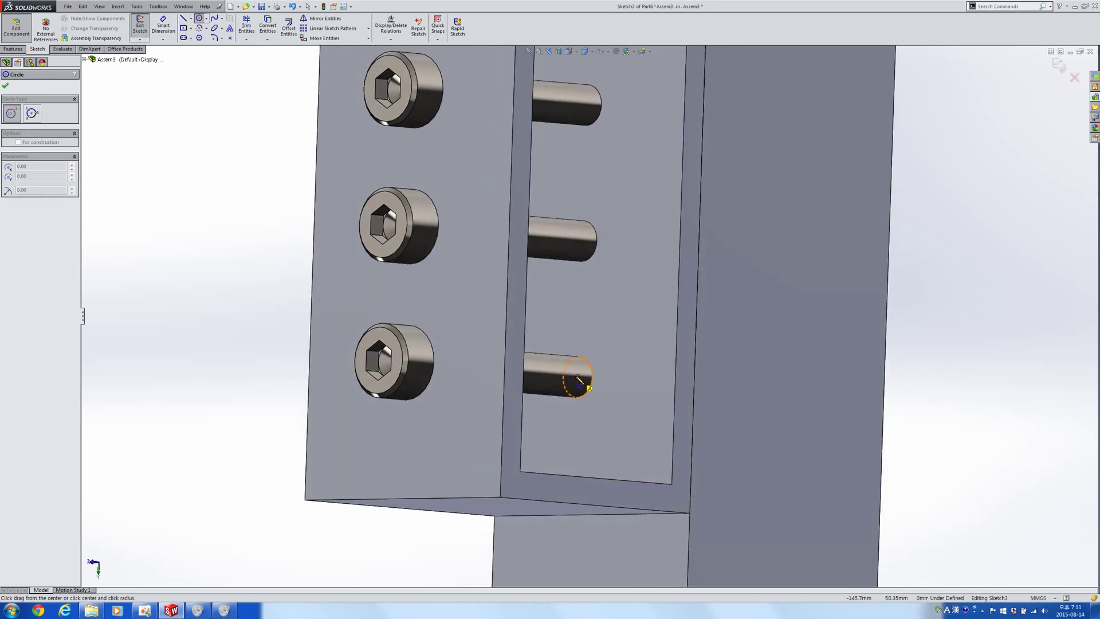
pyautogui.click(615, 364)
# Step: Set the circle's diameter to 3 mm to match the screw shank
pyautogui.moveTo(647, 424); pyautogui.dragTo(645, 336, button='right')
pyautogui.click(615, 358)
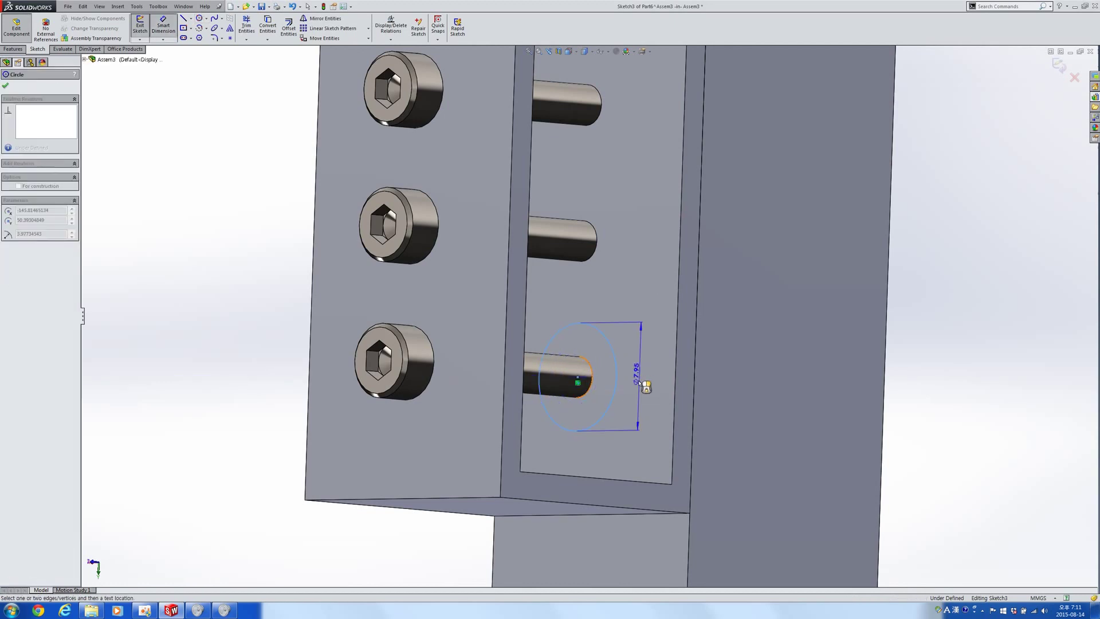
pyautogui.click(637, 380)
pyautogui.write('3')
pyautogui.press('Return')
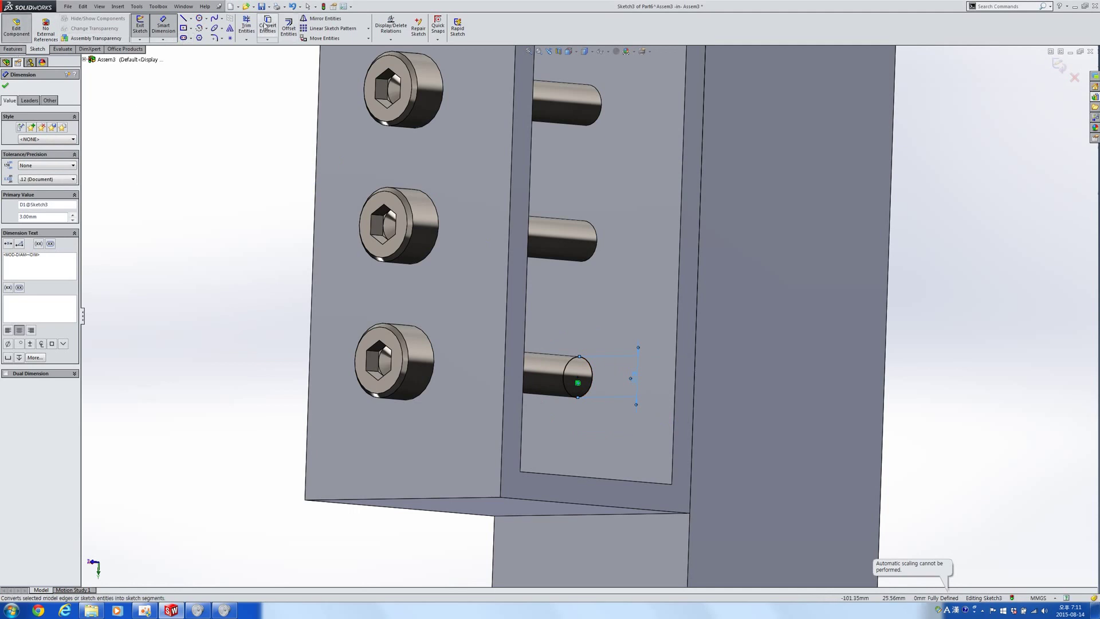
# Step: Offset the 3 mm circle outward by 2 mm to form a ring profile
pyautogui.click(289, 26)
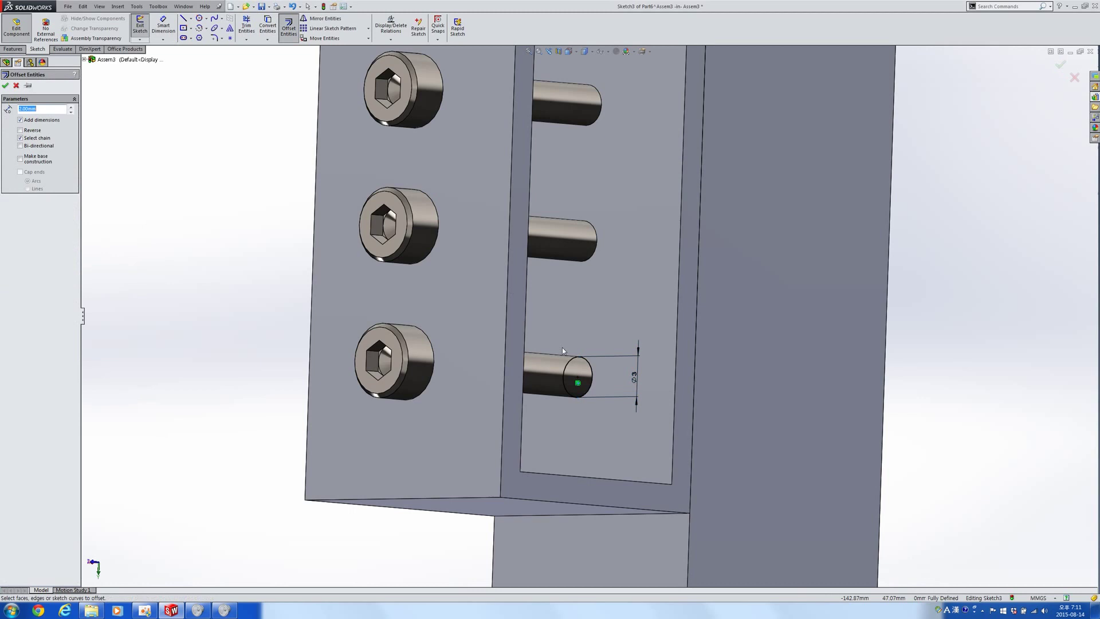
pyautogui.click(593, 378)
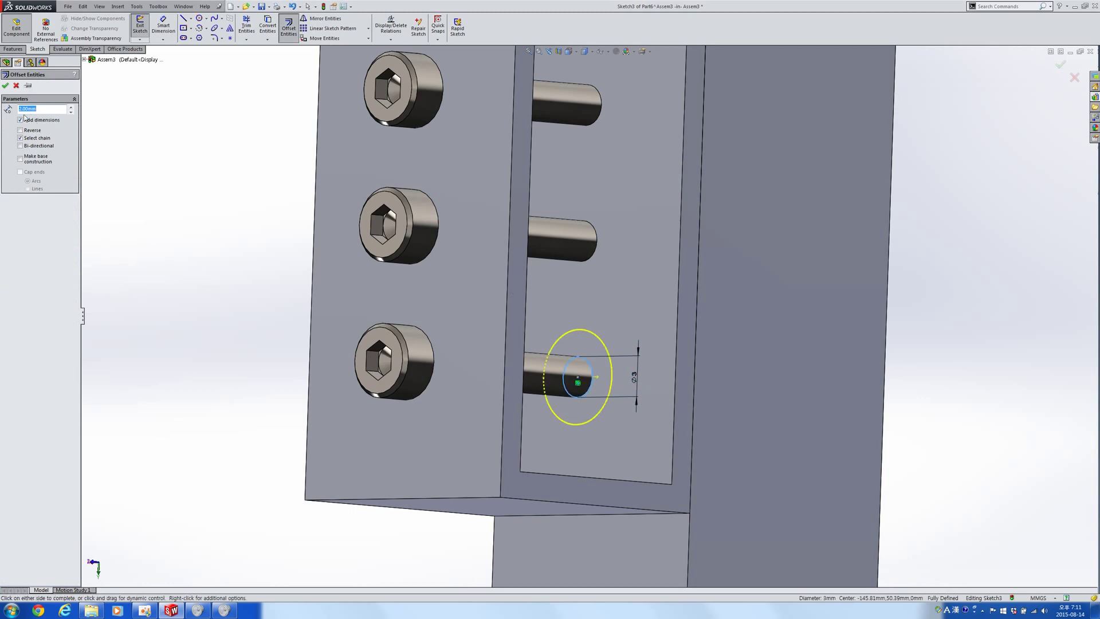
pyautogui.press('Return')
# Step: Extrude the ring into a spacer spanning the tube's interior between its inner walls and return to editing the assembly
pyautogui.click(9, 50)
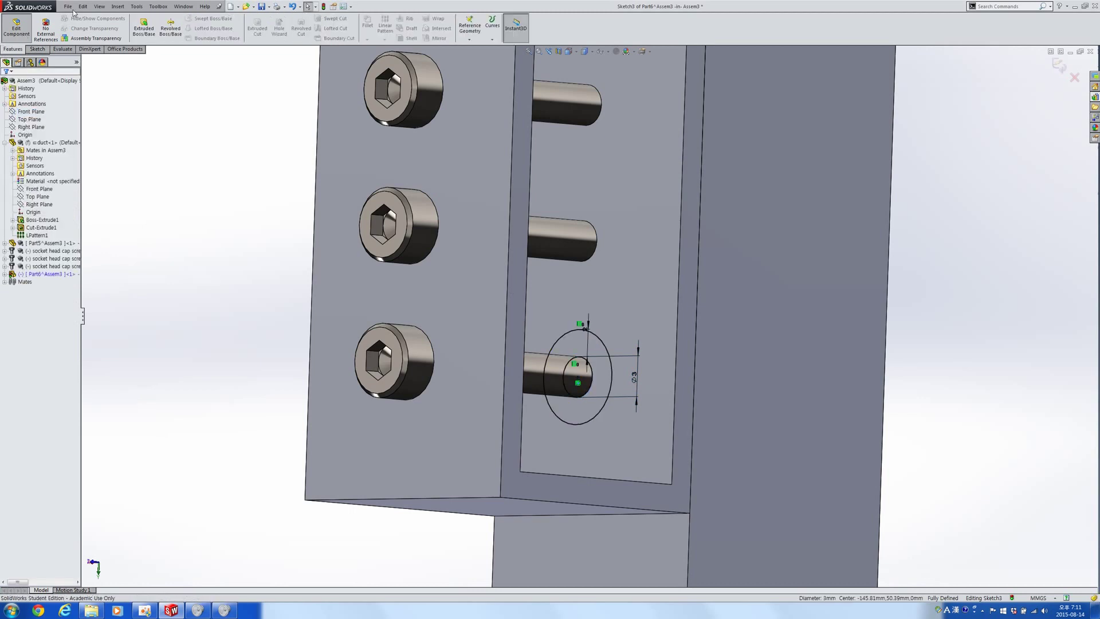
pyautogui.click(149, 23)
pyautogui.moveTo(488, 333); pyautogui.dragTo(483, 343, button='middle')
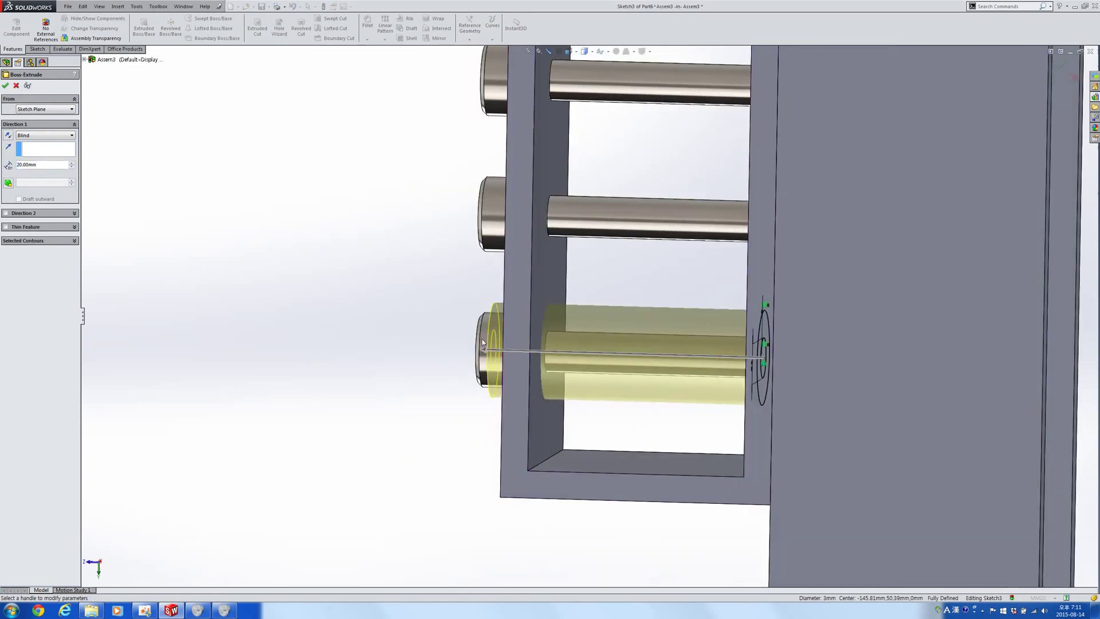
pyautogui.moveTo(483, 352); pyautogui.dragTo(541, 355)
pyautogui.moveTo(599, 406); pyautogui.dragTo(623, 419, button='middle')
pyautogui.rightClick(634, 399)
pyautogui.scroll(1, 646, 367)
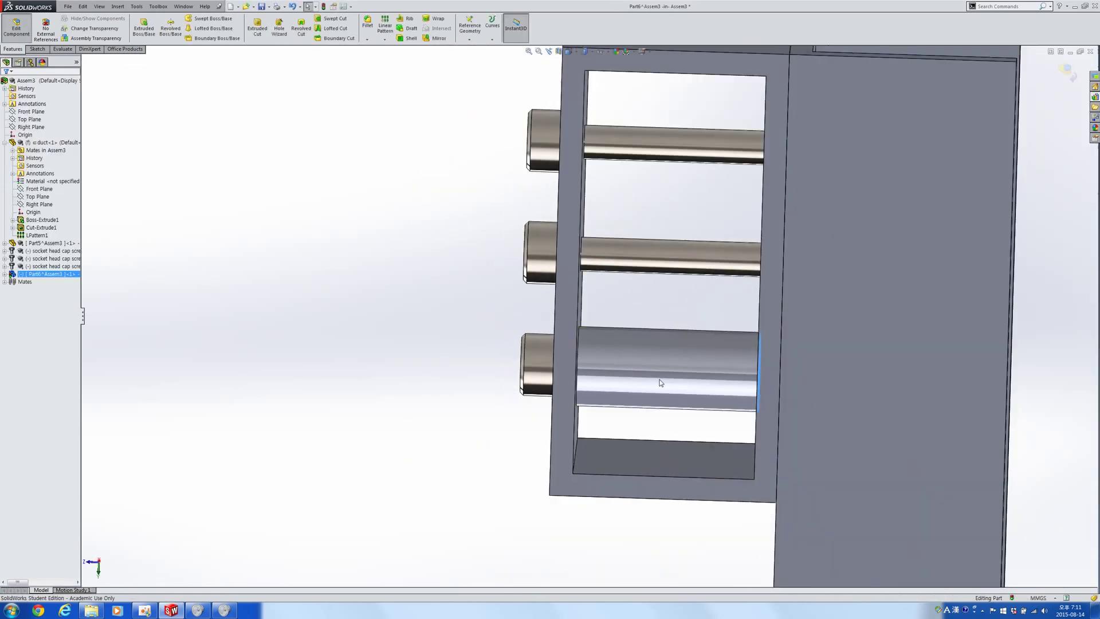
pyautogui.click(657, 382)
pyautogui.click(20, 274)
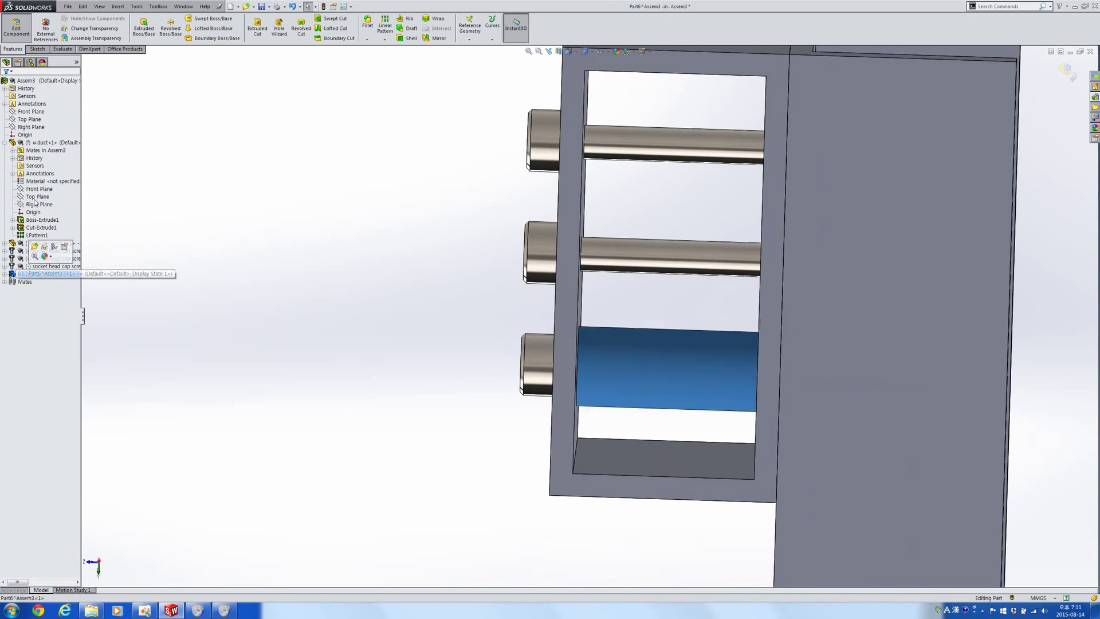
pyautogui.click(22, 29)
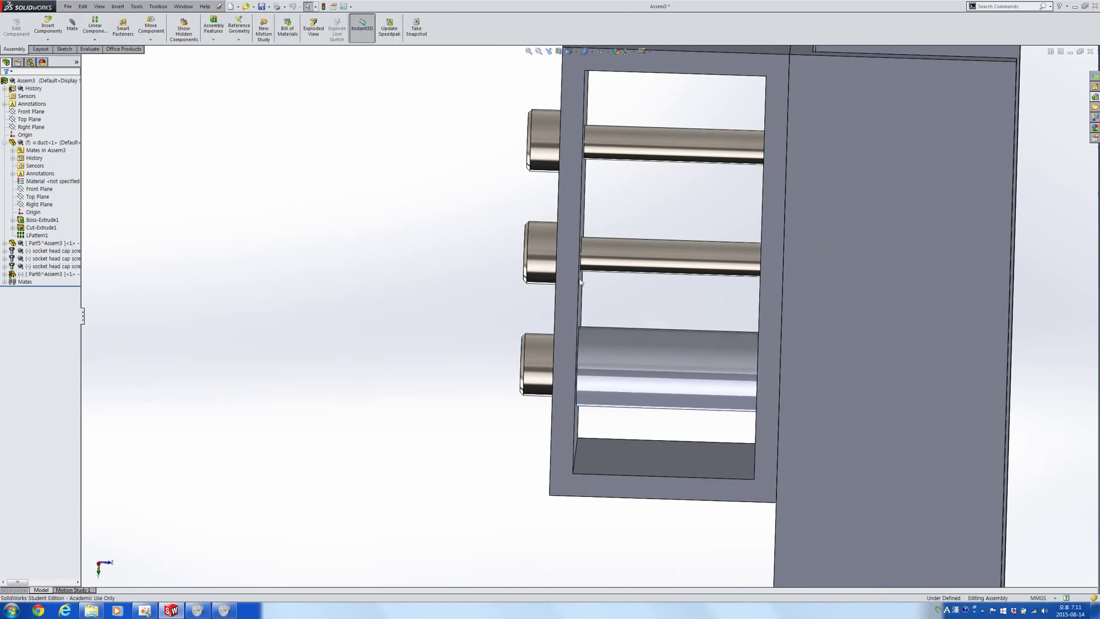
pyautogui.rightClick(41, 274)
pyautogui.click(77, 374)
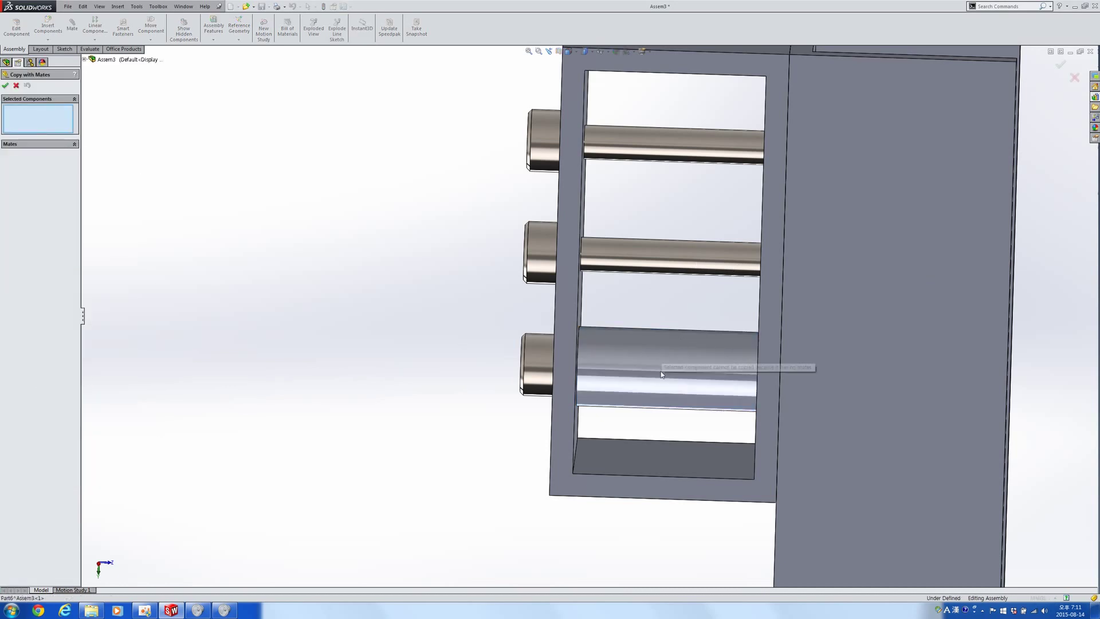
pyautogui.click(6, 85)
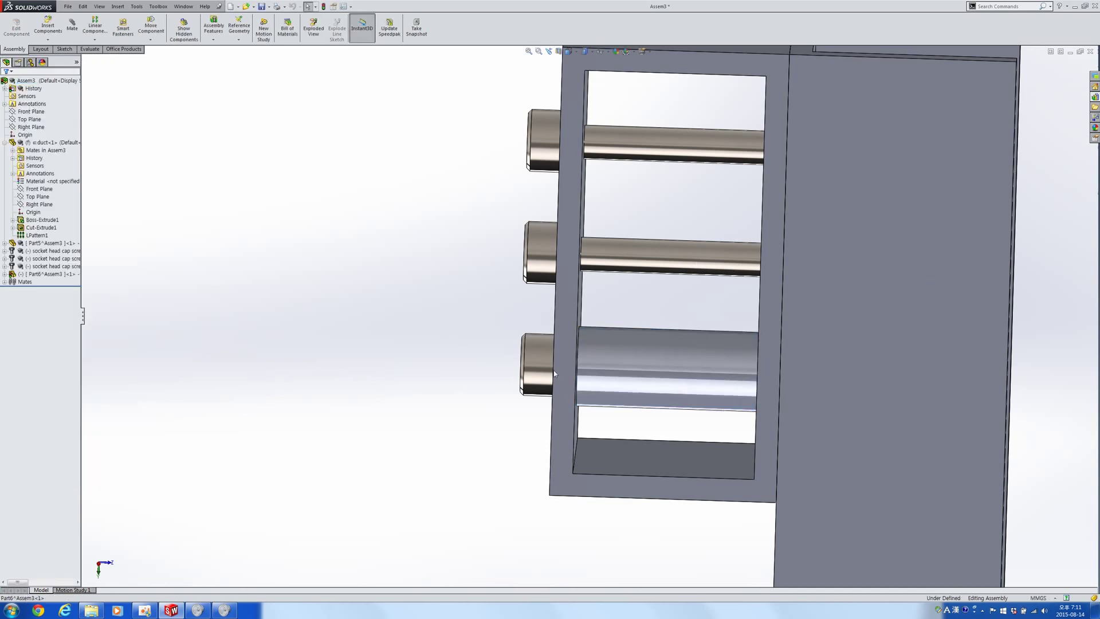
# Step: Pull the spacer out of the tube and mate its outer surface concentric with the lowest cap screw's shank
pyautogui.moveTo(618, 380); pyautogui.dragTo(398, 385)
pyautogui.moveTo(398, 385); pyautogui.dragTo(636, 384, button='middle')
pyautogui.keyDown('ctrl'); pyautogui.click(634, 378); pyautogui.keyUp('ctrl')
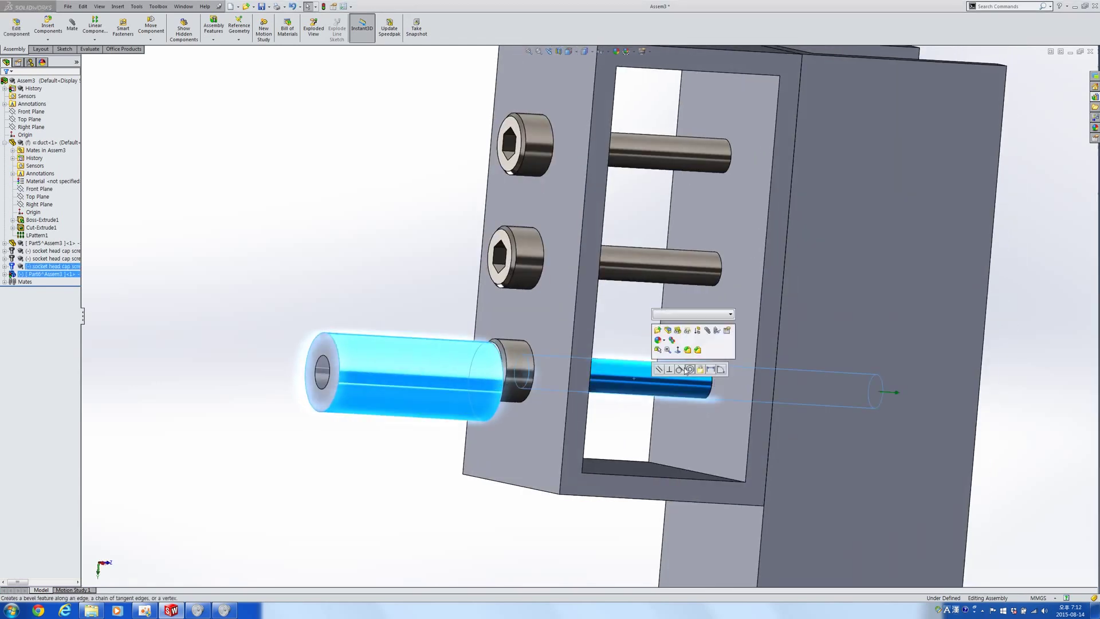
pyautogui.click(689, 372)
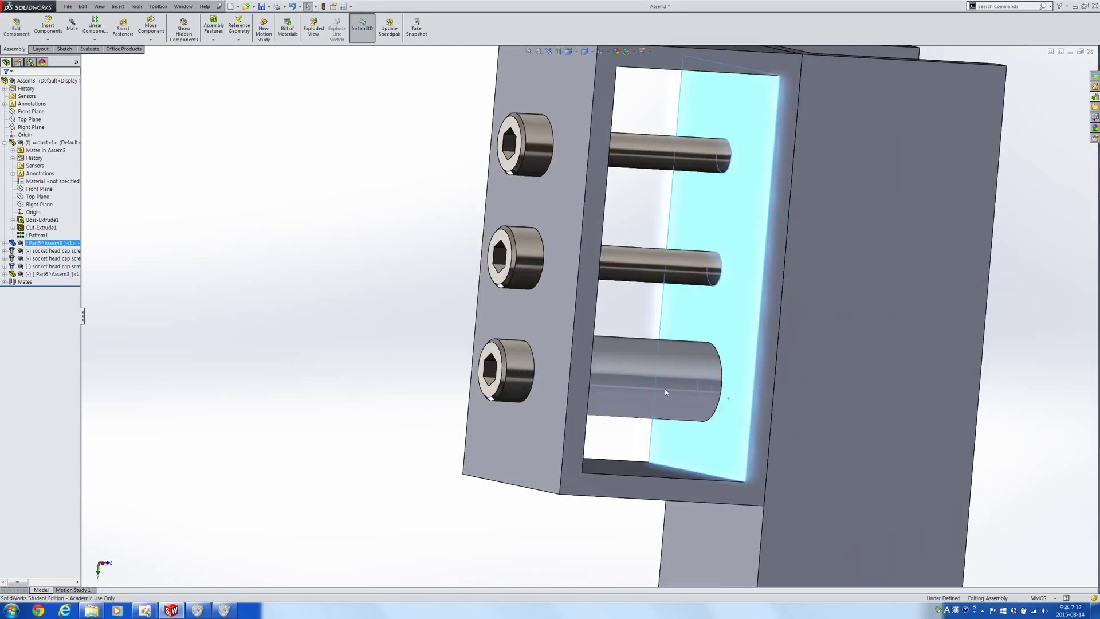
# Step: Mate the spacer's end face coincident with the tube's inner wall face on the channel side and check that the spacer holds its position
pyautogui.click(718, 418)
pyautogui.moveTo(519, 373); pyautogui.dragTo(476, 353, button='middle')
pyautogui.scroll(-2, 476, 353)
pyautogui.keyDown('ctrl'); pyautogui.click(479, 337); pyautogui.keyUp('ctrl')
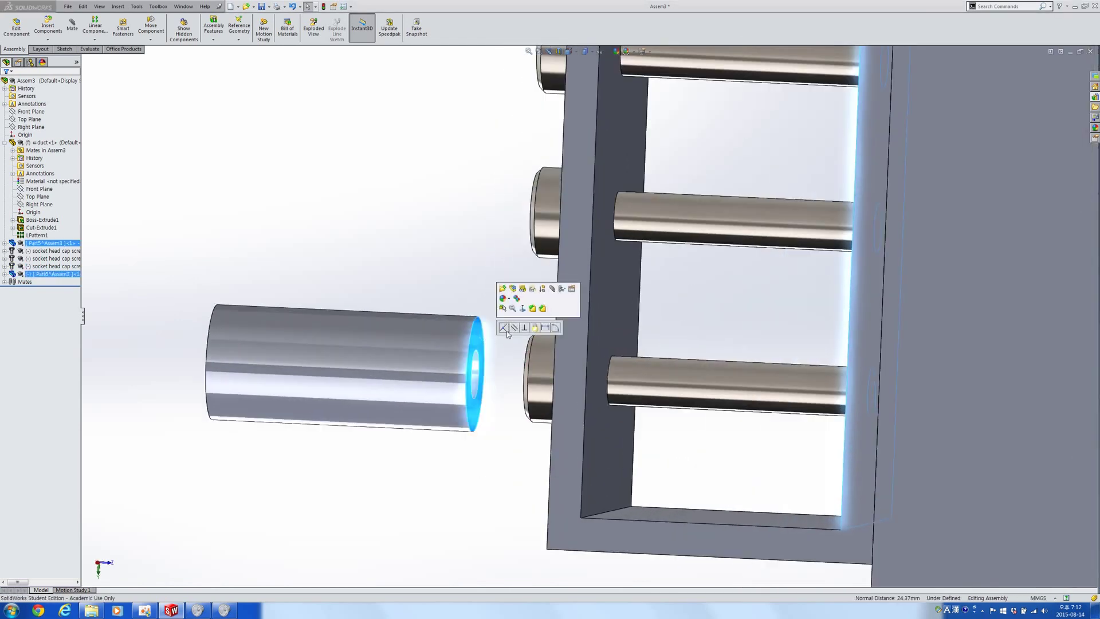
pyautogui.click(507, 290)
pyautogui.moveTo(795, 415); pyautogui.dragTo(695, 434)
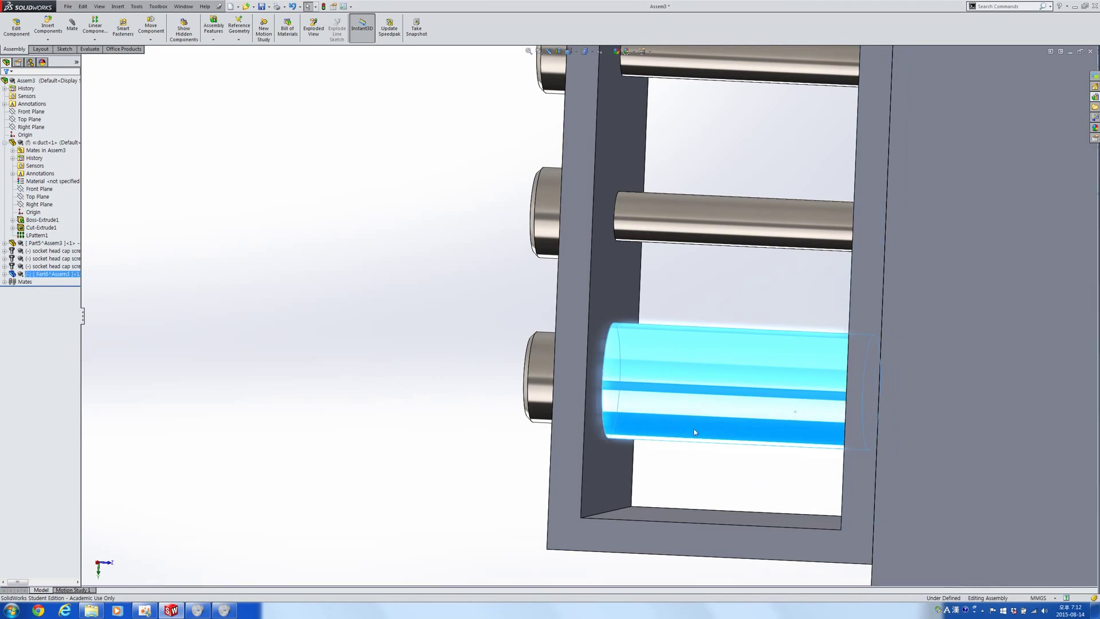
# Step: Change the spacer's ring offset dimension to 1 mm and rebuild the assembly
pyautogui.moveTo(695, 434); pyautogui.dragTo(709, 429, button='middle')
pyautogui.scroll(2, 703, 401)
pyautogui.doubleClick(695, 360)
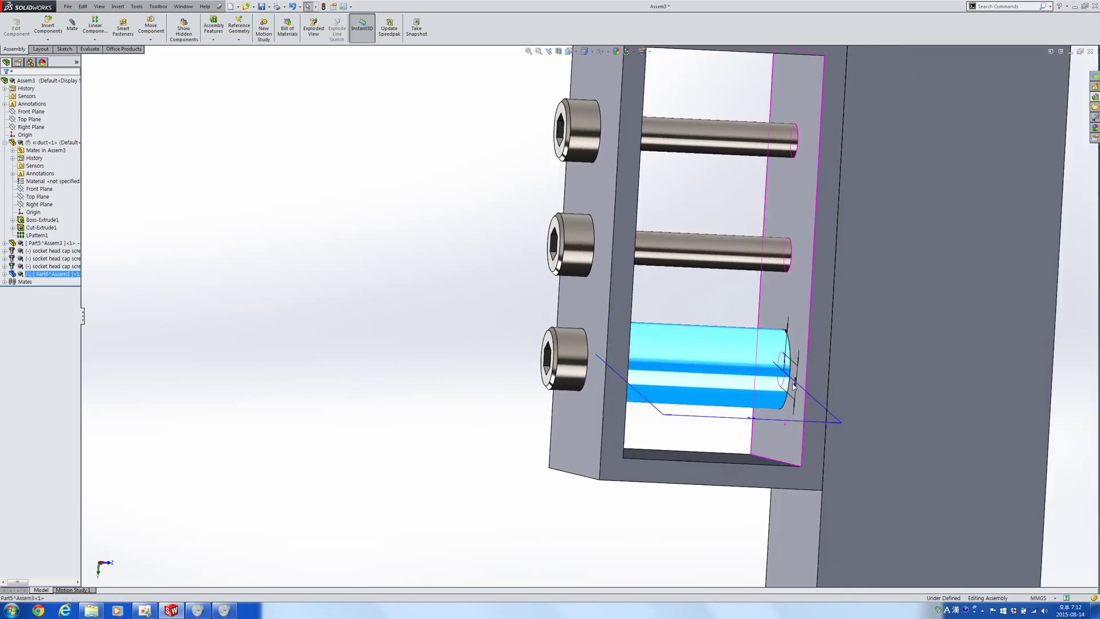
pyautogui.scroll(-1, 796, 380)
pyautogui.moveTo(795, 375); pyautogui.dragTo(820, 382, button='middle')
pyautogui.scroll(-5, 790, 344)
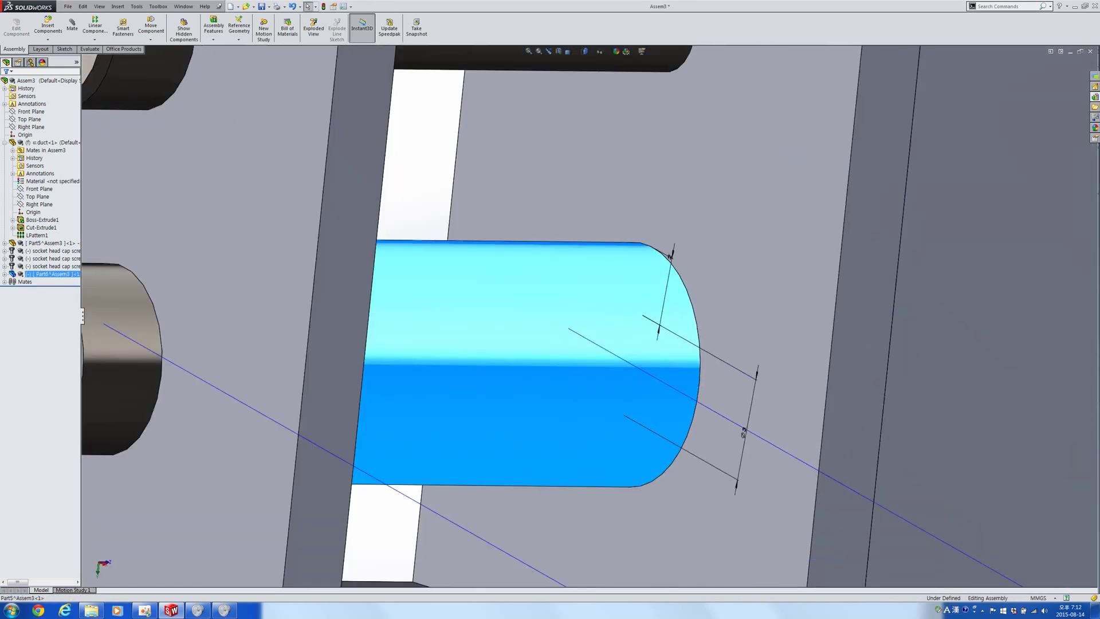
pyautogui.doubleClick(671, 256)
pyautogui.write('1')
pyautogui.press('Return')
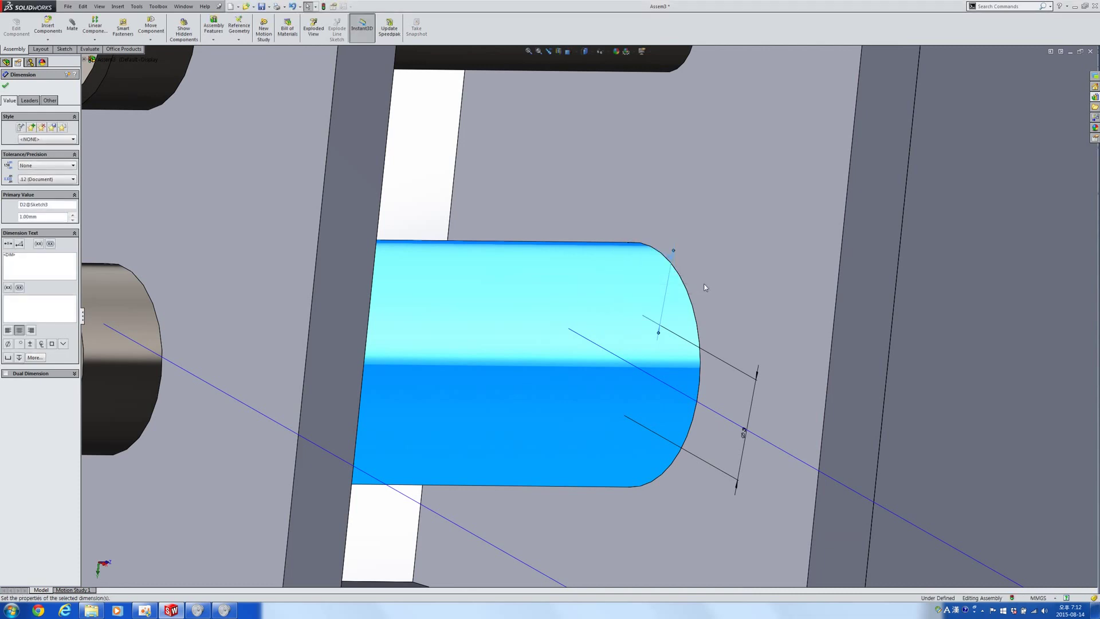
pyautogui.click(323, 6)
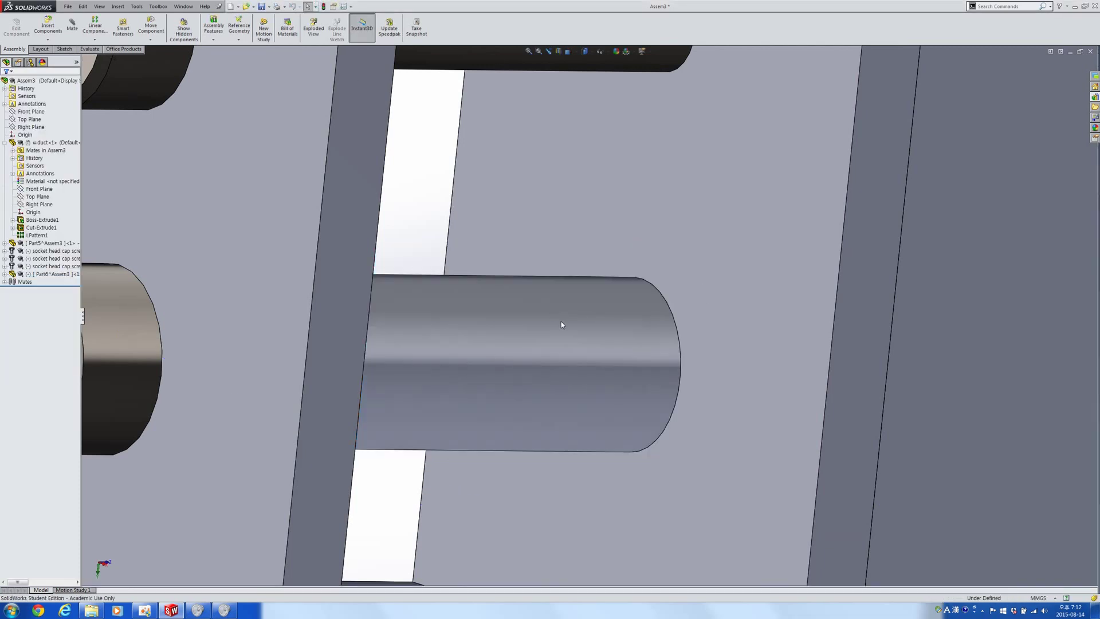
pyautogui.click(559, 320)
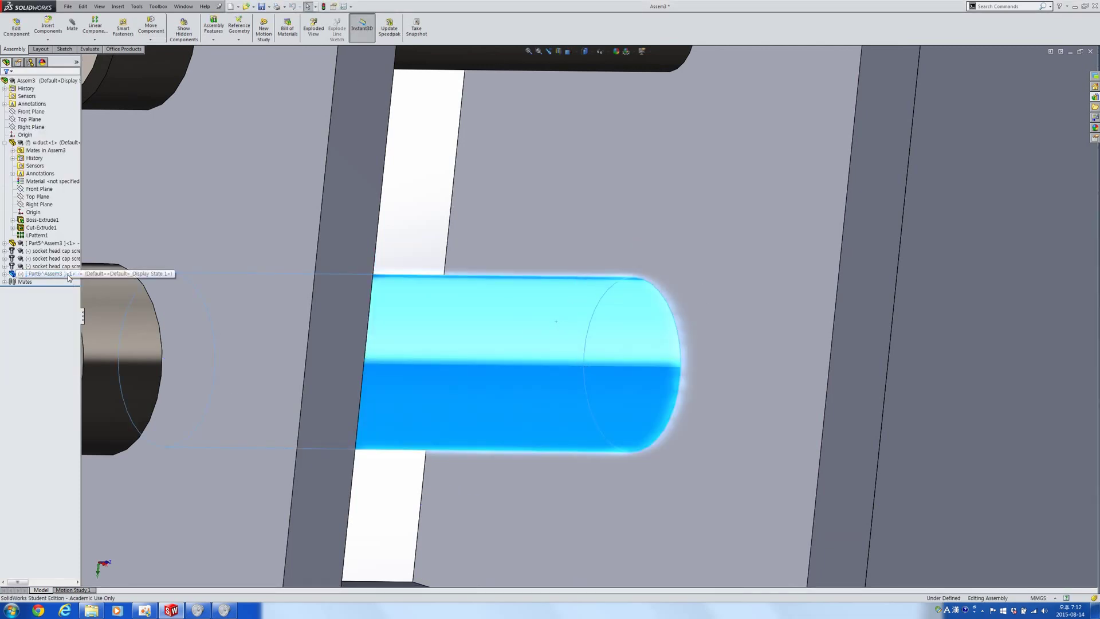
pyautogui.rightClick(68, 275)
pyautogui.click(103, 376)
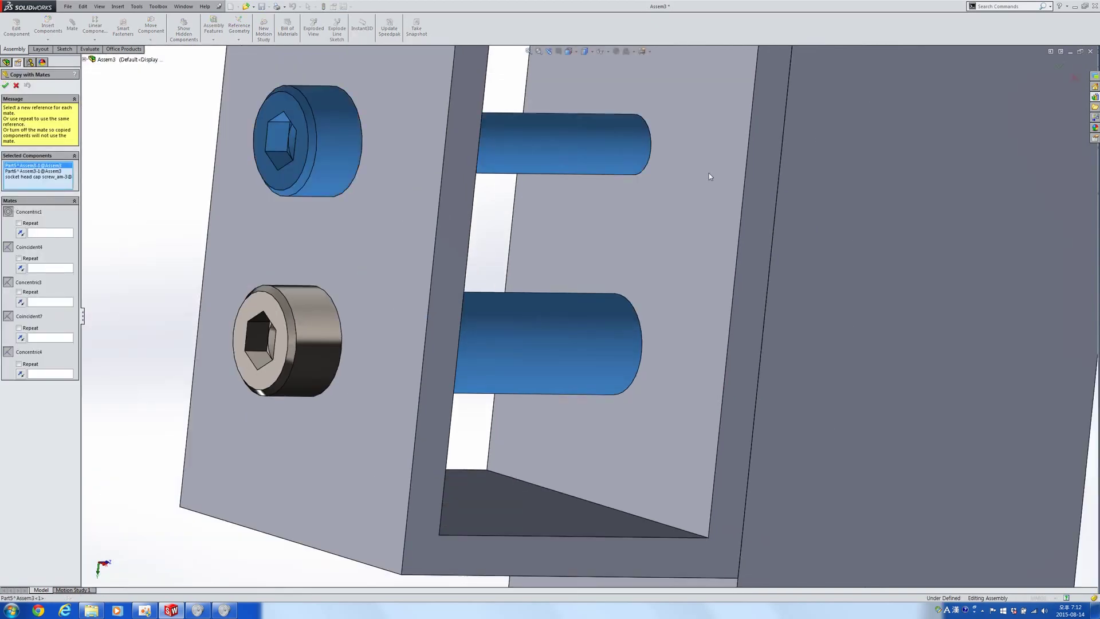
pyautogui.press('Escape')
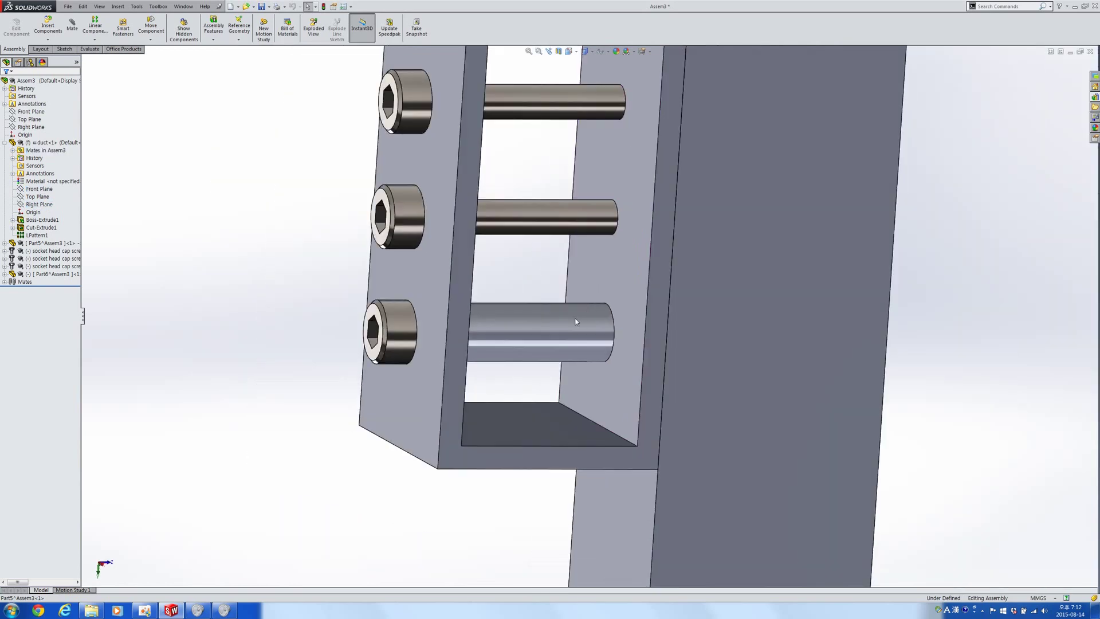
# Step: Copy the spacer with its mates onto the middle cap screw, reusing the tube's inner wall face for the coincident mate
pyautogui.click(61, 274)
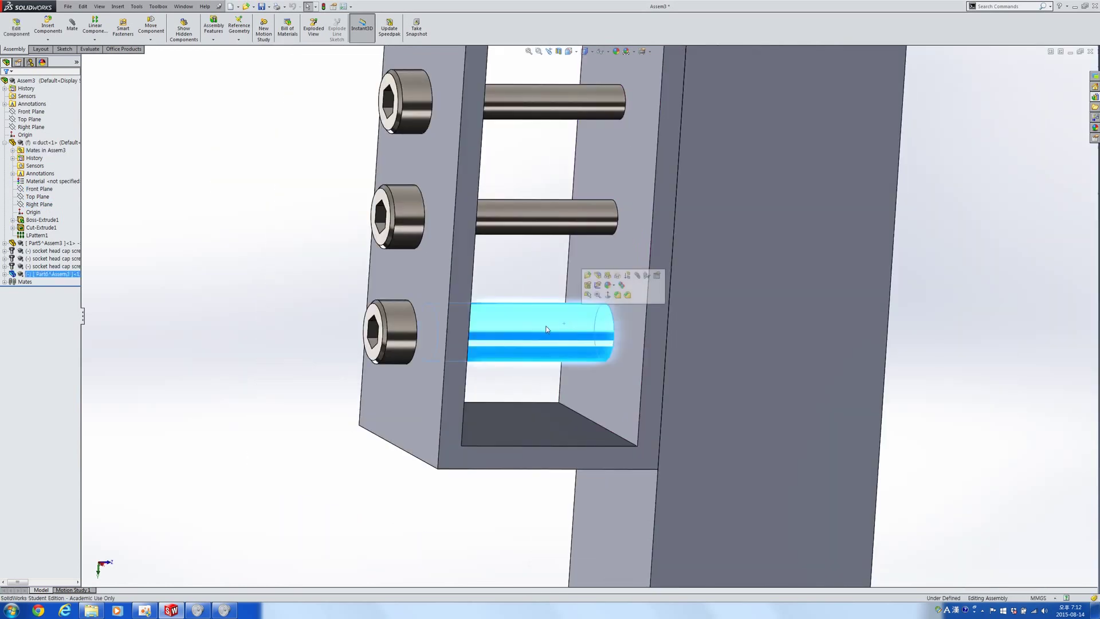
pyautogui.rightClick(62, 276)
pyautogui.click(103, 379)
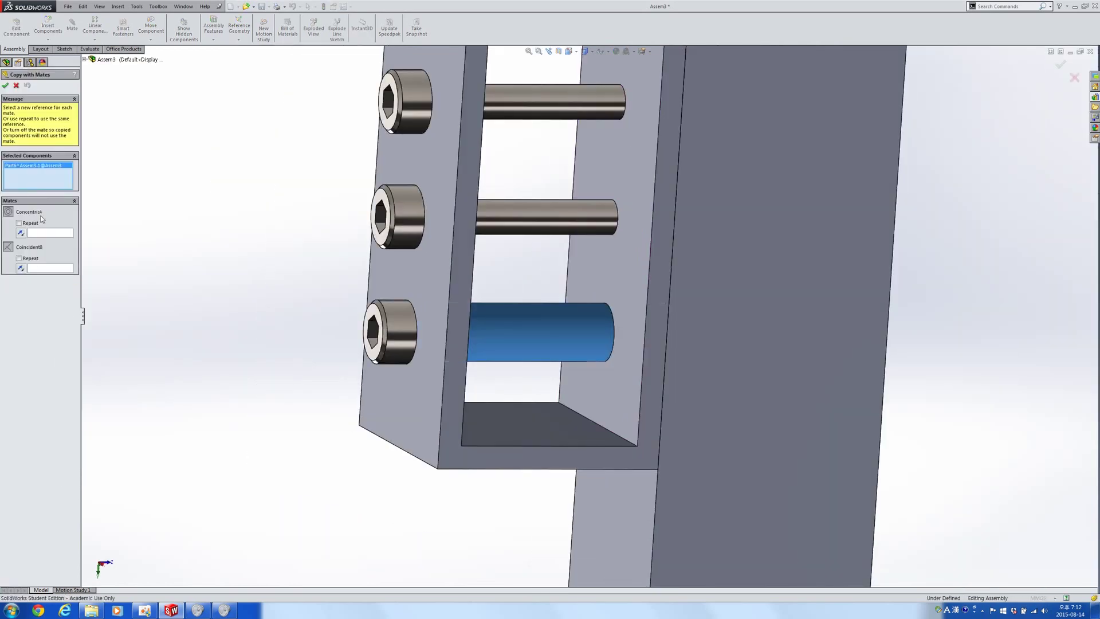
pyautogui.click(64, 234)
pyautogui.click(525, 214)
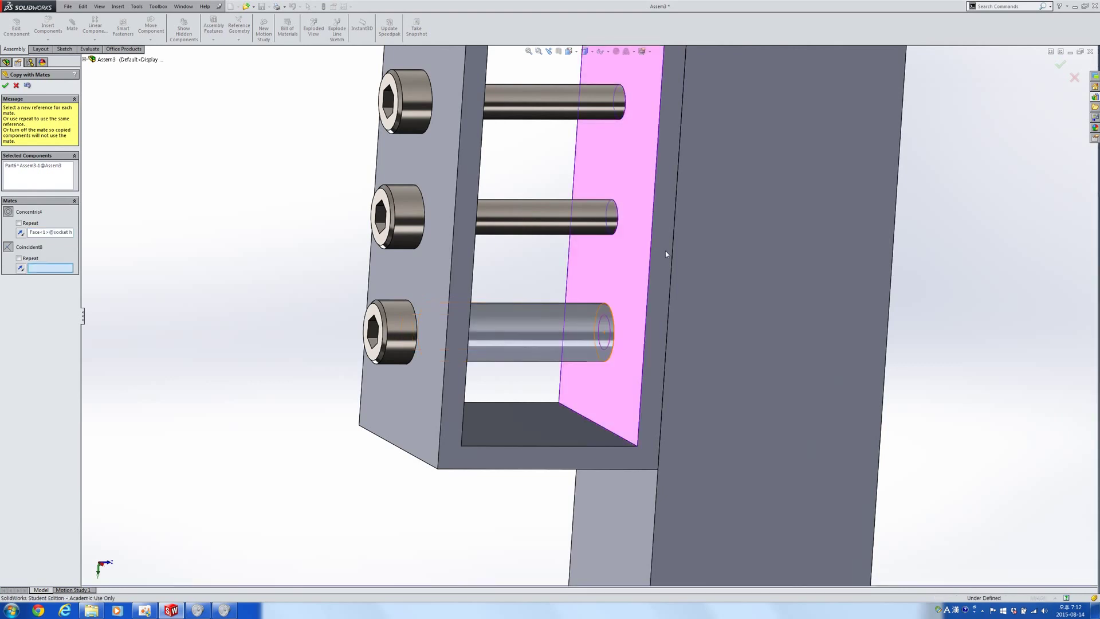
pyautogui.rightClick(631, 263)
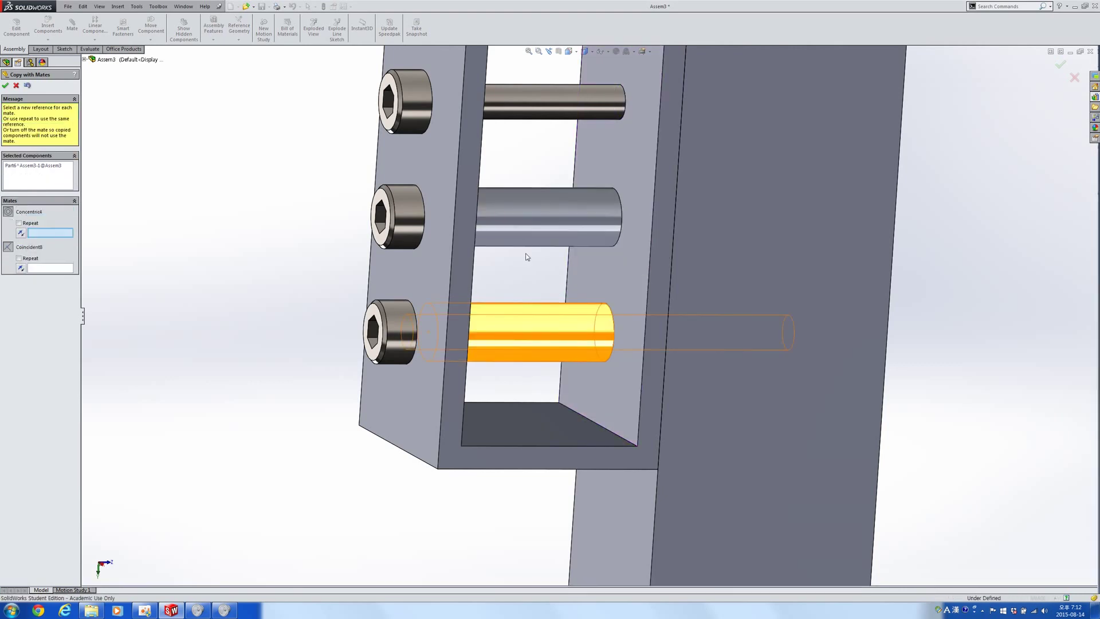
pyautogui.scroll(4, 516, 248)
pyautogui.moveTo(509, 245); pyautogui.dragTo(344, 261, button='middle')
pyautogui.click(6, 85)
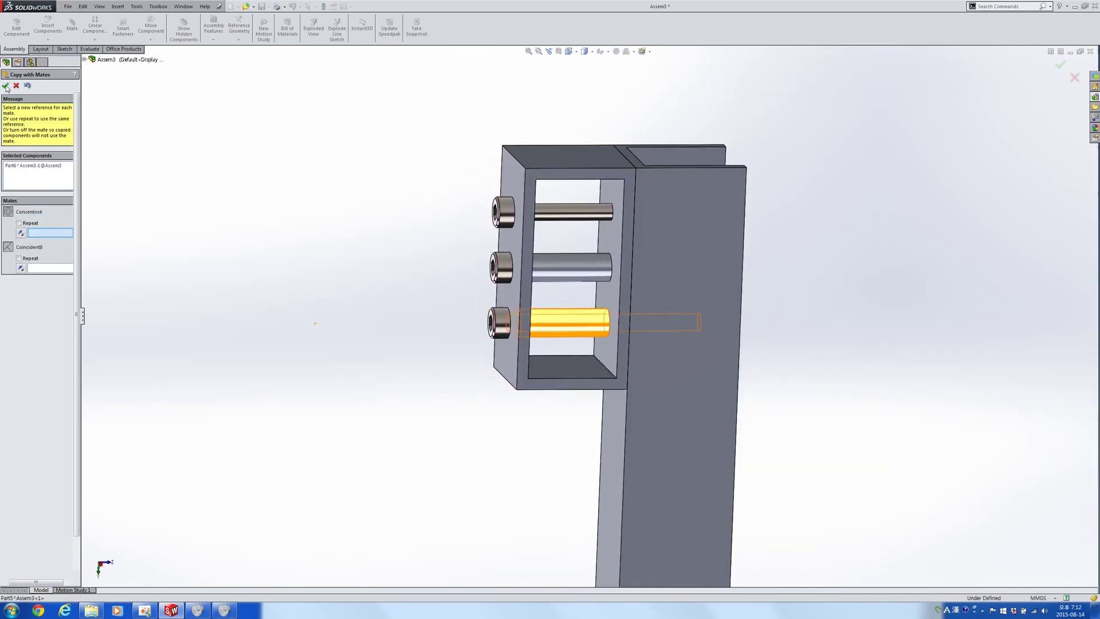
pyautogui.moveTo(709, 312); pyautogui.dragTo(601, 290, button='middle')
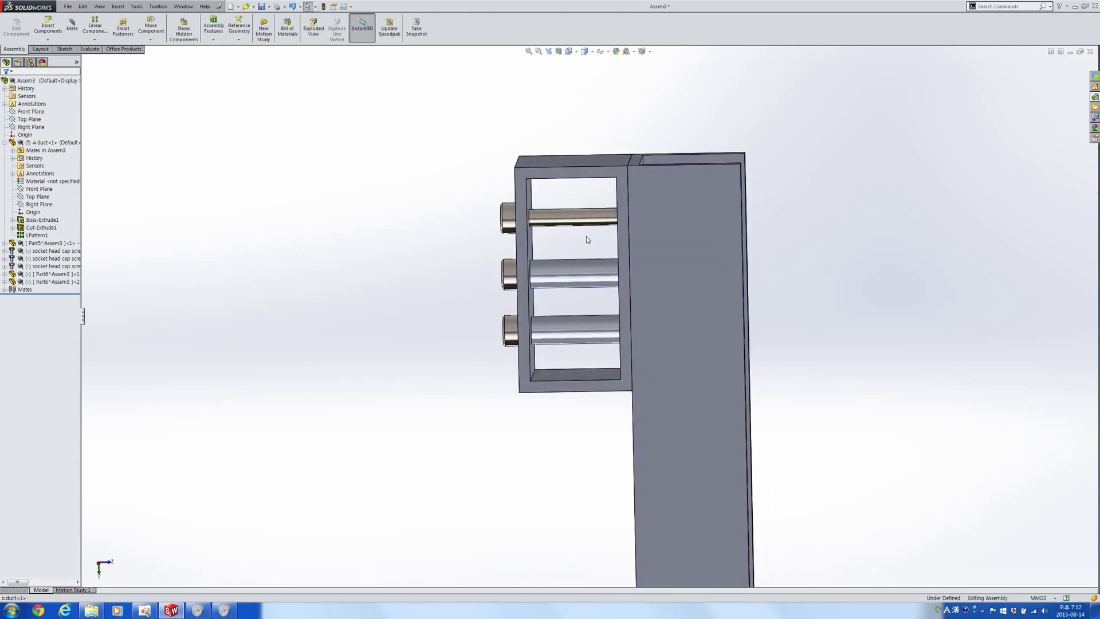
pyautogui.moveTo(434, 323); pyautogui.dragTo(390, 310, button='middle')
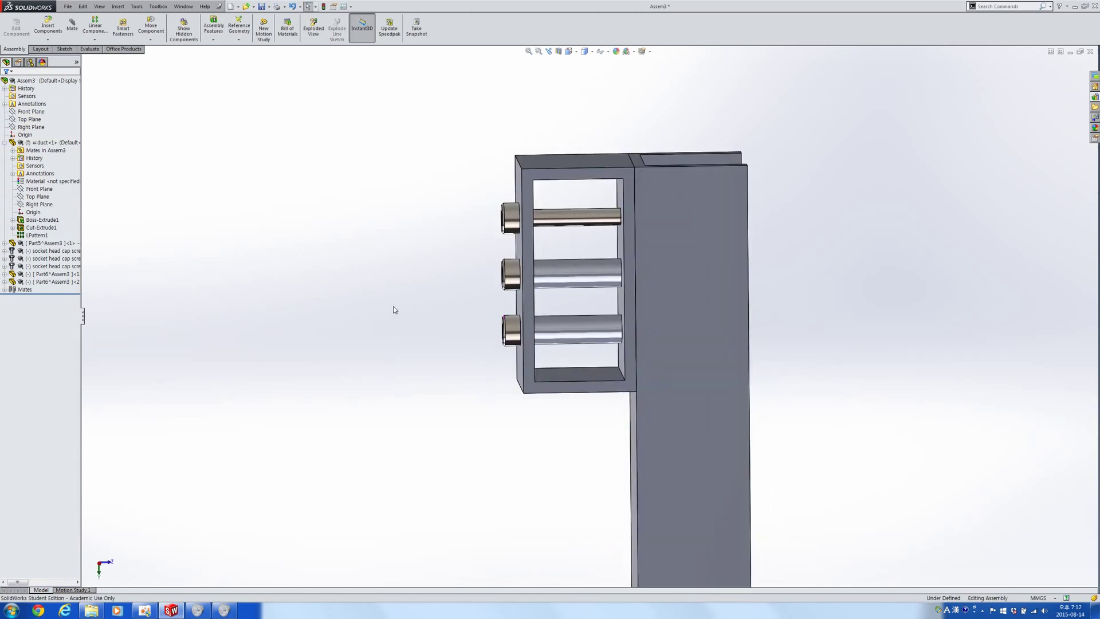
# Step: Create a new part document and start a sketch on the Top Plane
pyautogui.hotkey('ctrl', 'n')
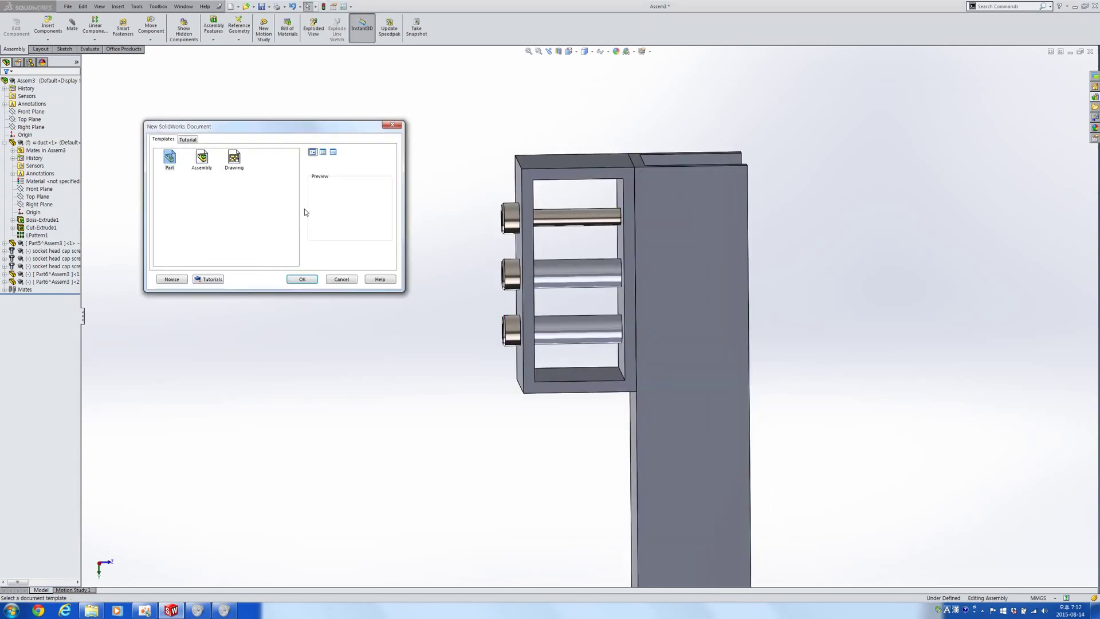
pyautogui.doubleClick(174, 158)
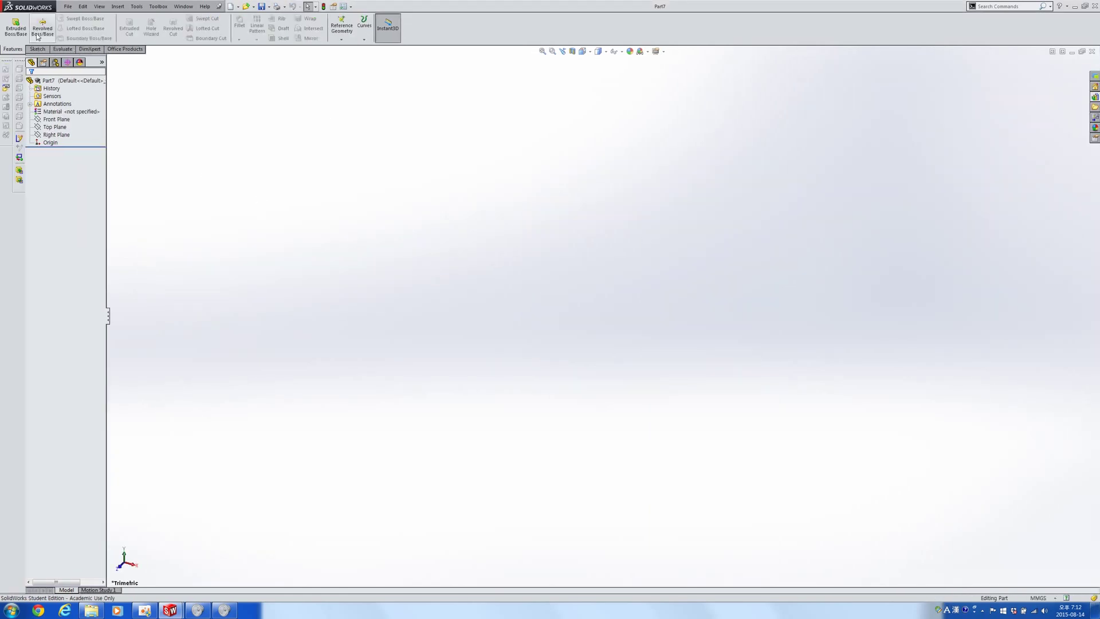
pyautogui.click(37, 50)
pyautogui.click(55, 127)
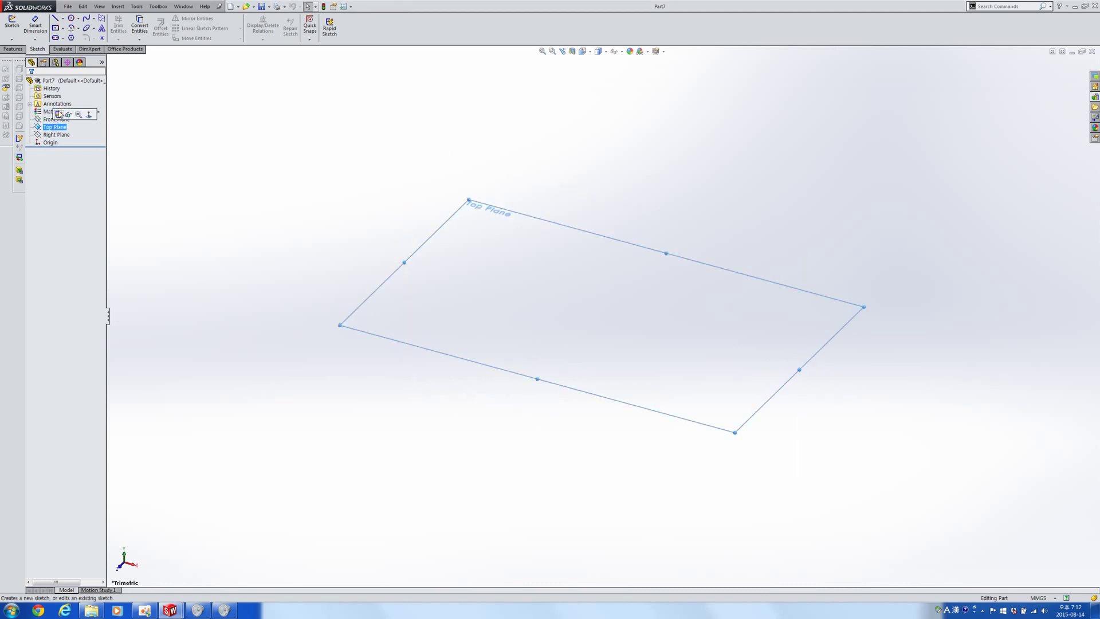
pyautogui.click(59, 114)
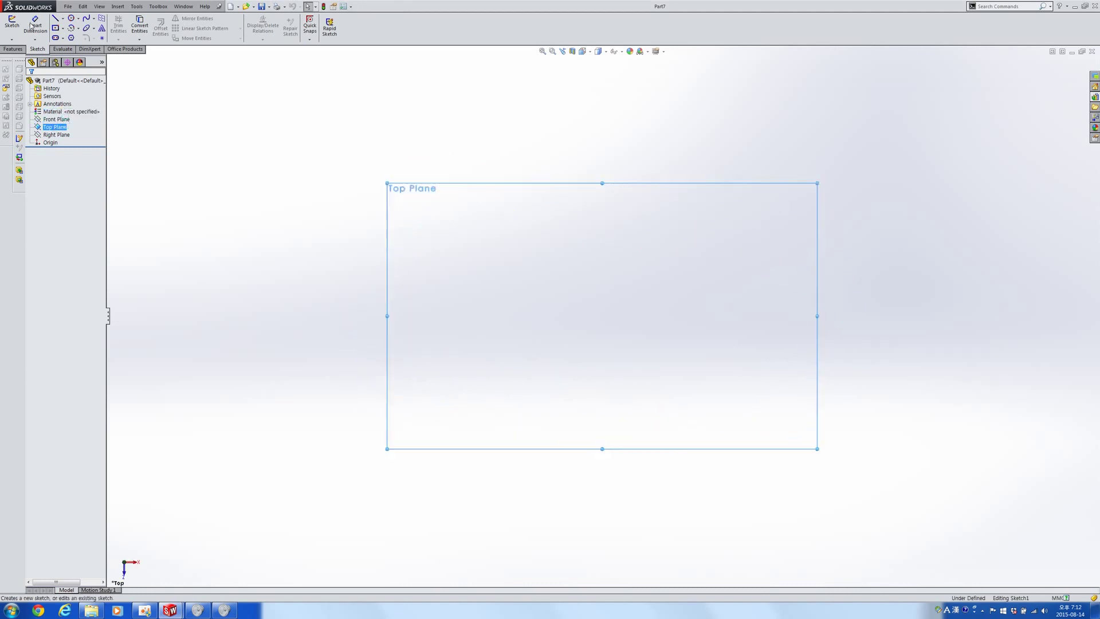
# Step: Draw a vertical centerline passing through the origin
pyautogui.click(63, 18)
pyautogui.click(73, 35)
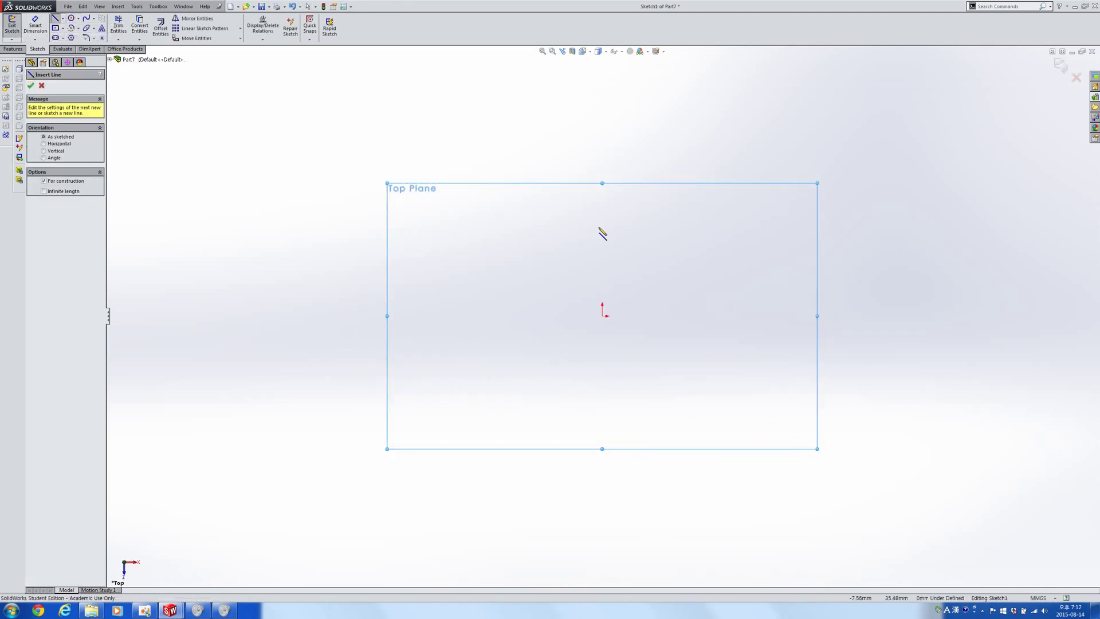
pyautogui.moveTo(602, 229)
pyautogui.mouseDown()
pyautogui.moveTo(624, 430)
pyautogui.moveTo(601, 411)
pyautogui.mouseUp()
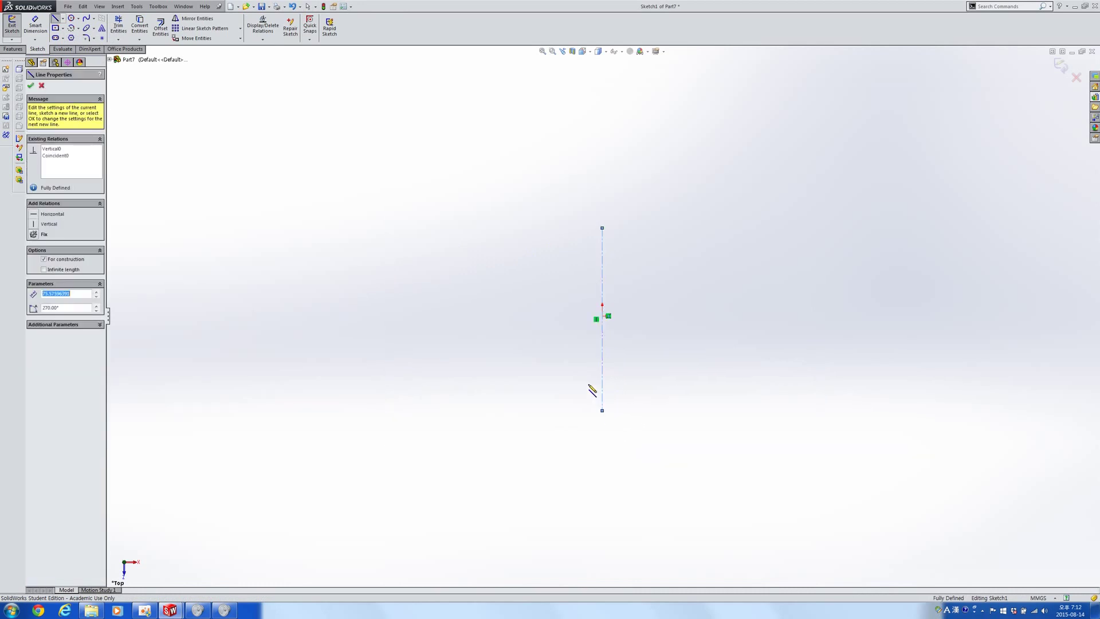
pyautogui.press('Escape')
pyautogui.press('Escape')
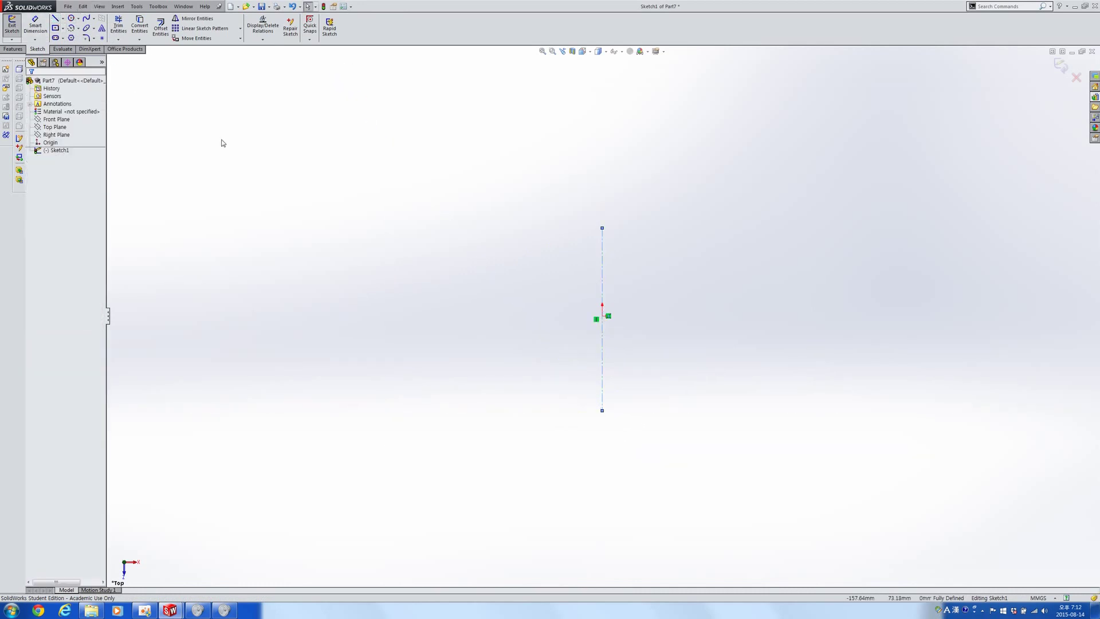
# Step: Sketch a stepped half-profile about 19 mm wide from the centerline above the origin, around its left side, and back to the origin
pyautogui.press('l')
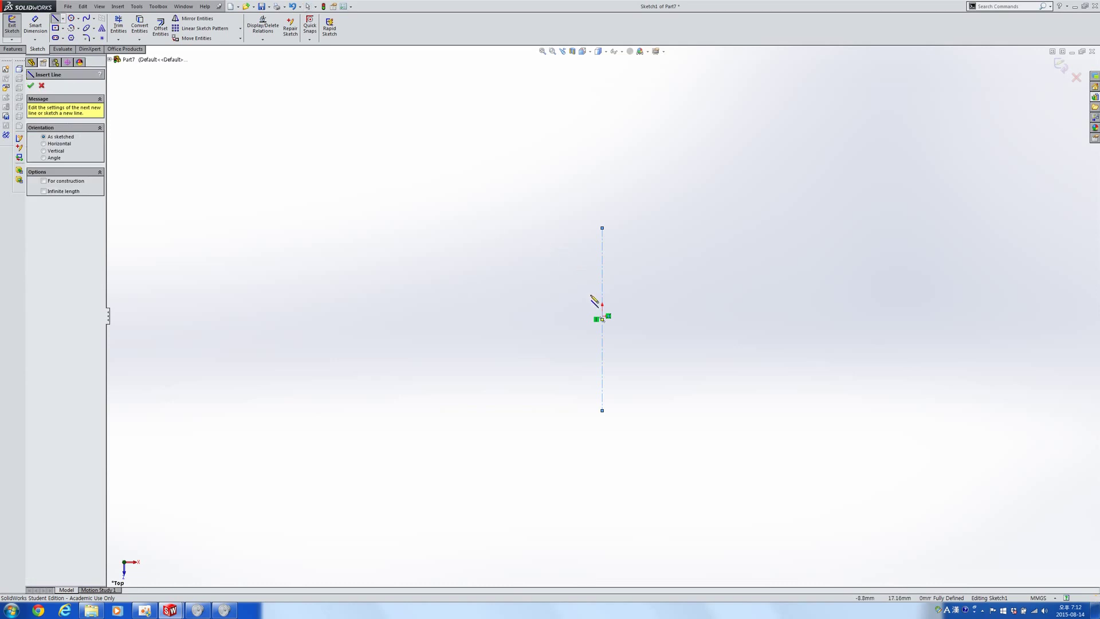
pyautogui.click(601, 297)
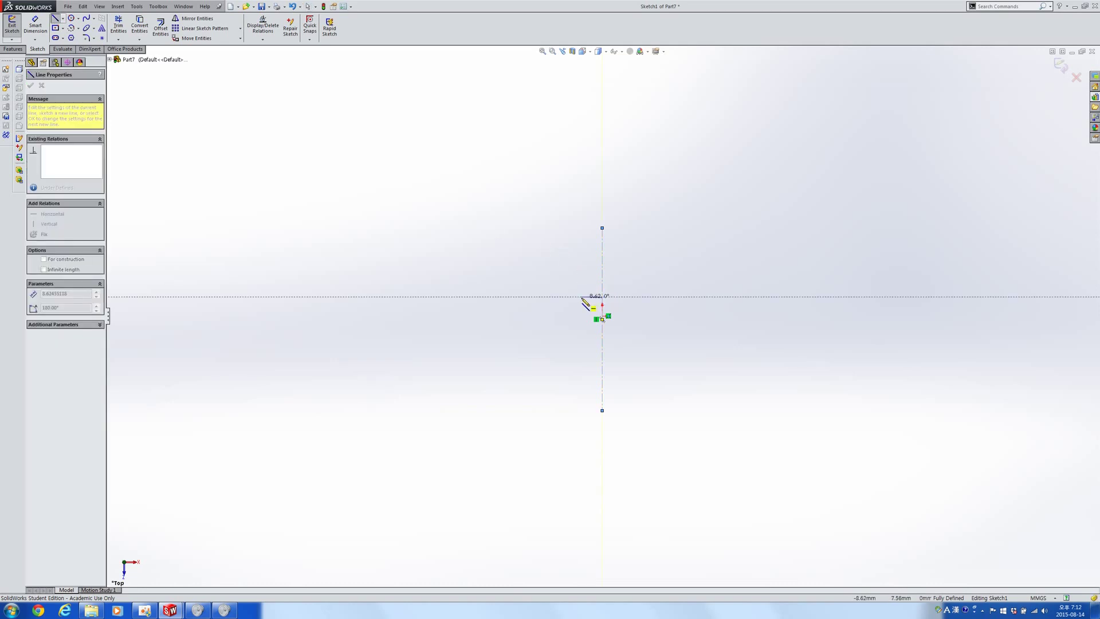
pyautogui.click(582, 296)
pyautogui.click(581, 267)
pyautogui.click(557, 267)
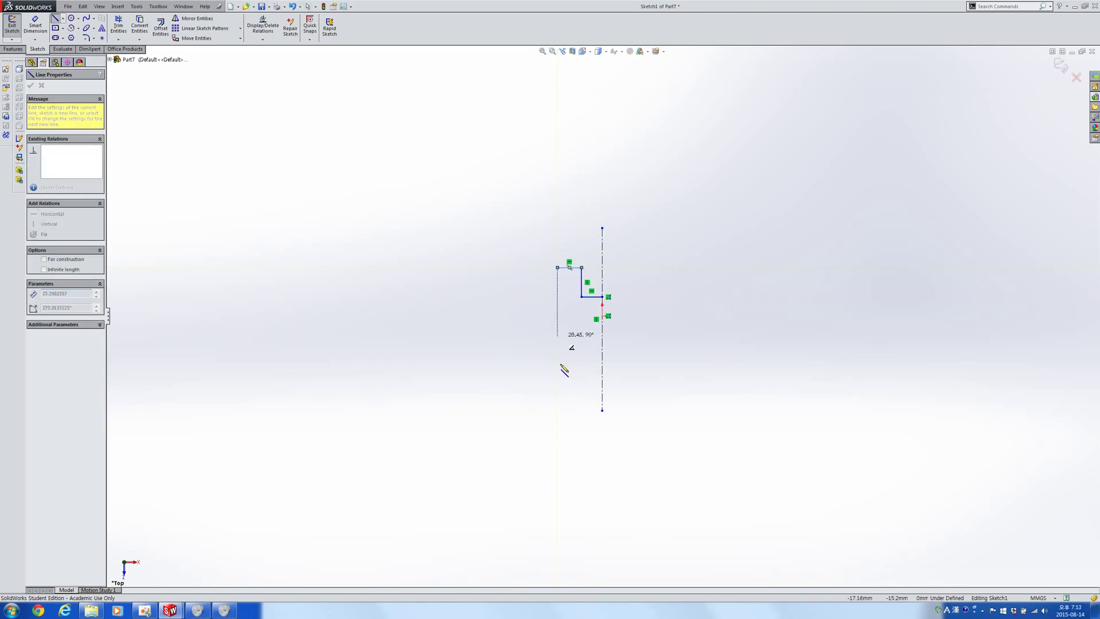
pyautogui.click(558, 315)
pyautogui.click(601, 316)
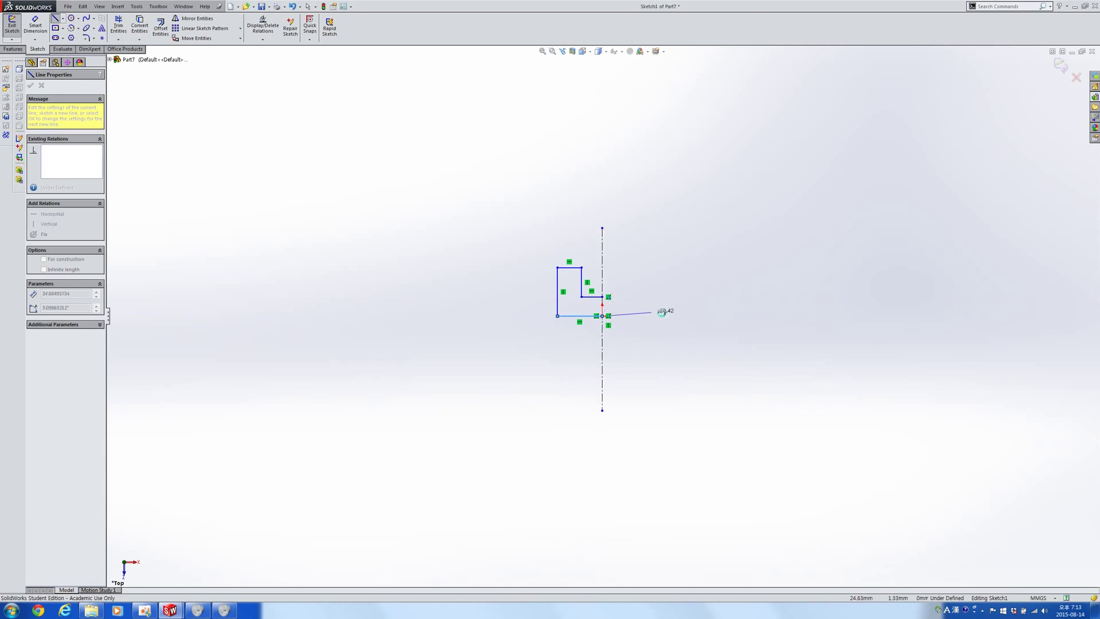
pyautogui.press('Escape')
# Step: Mirror the half-profile about the vertical centerline to form a symmetric U-shaped outline
pyautogui.moveTo(596, 334); pyautogui.dragTo(510, 242)
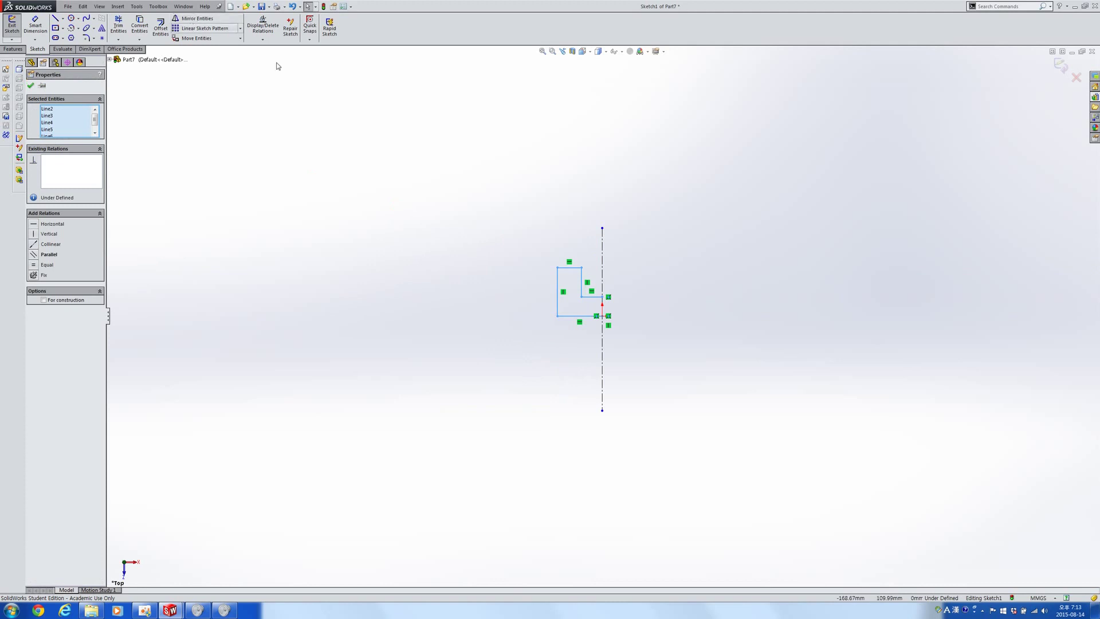
pyautogui.click(197, 19)
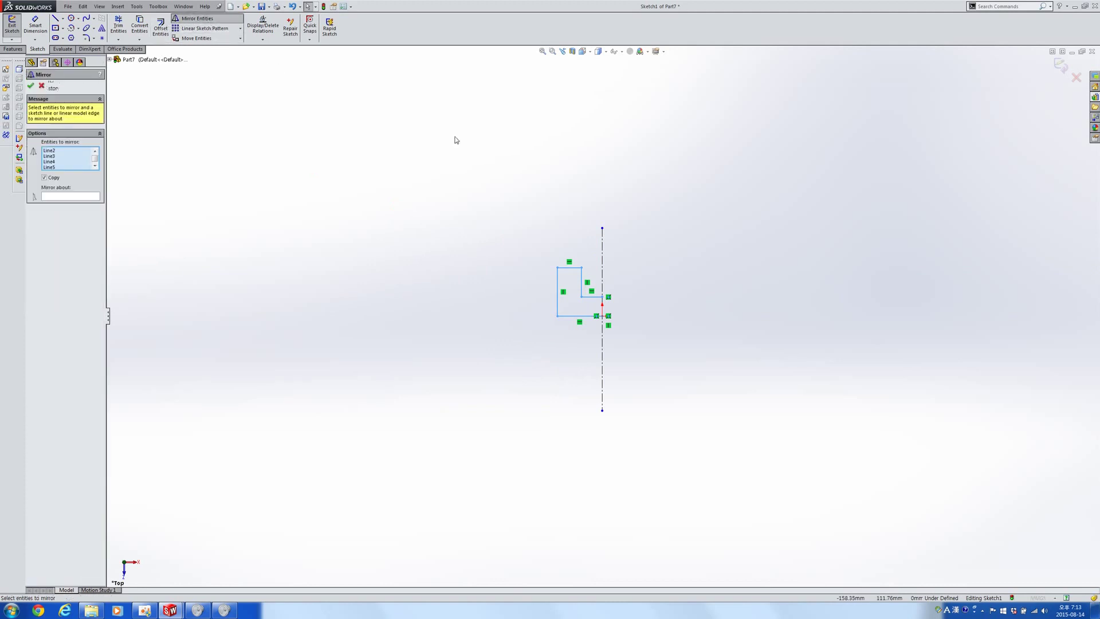
pyautogui.click(602, 253)
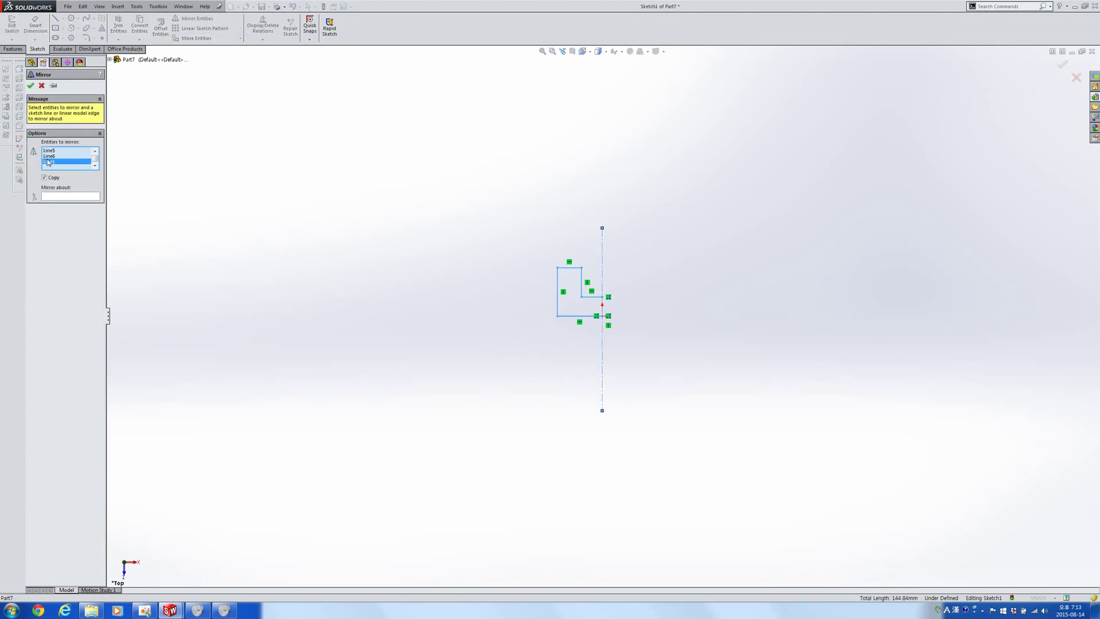
pyautogui.press('Delete')
pyautogui.click(71, 198)
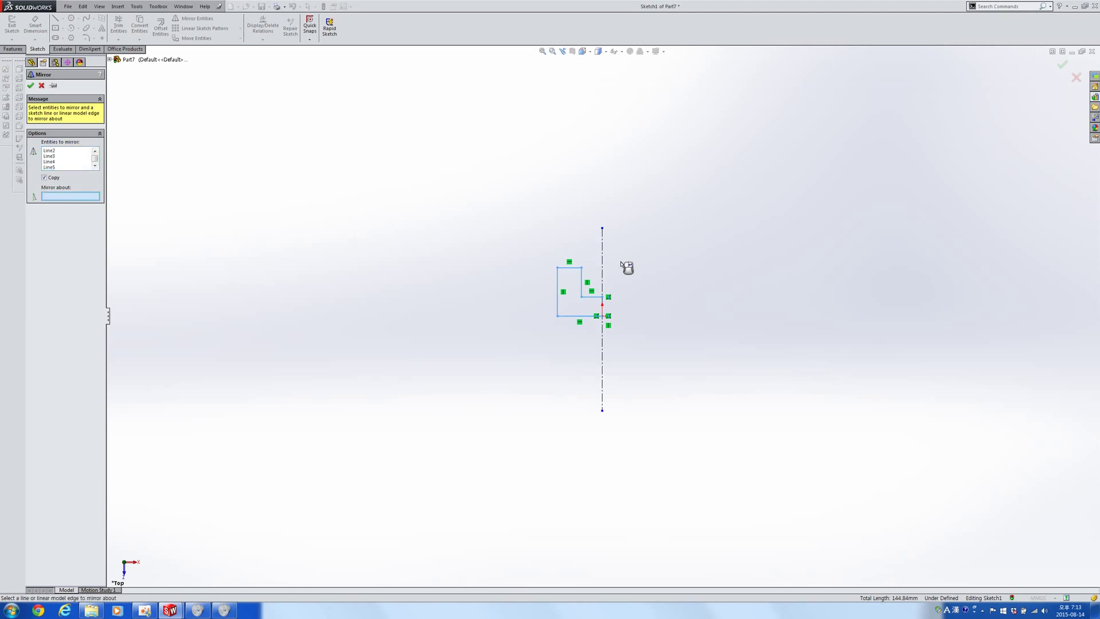
pyautogui.click(603, 258)
pyautogui.press('Return')
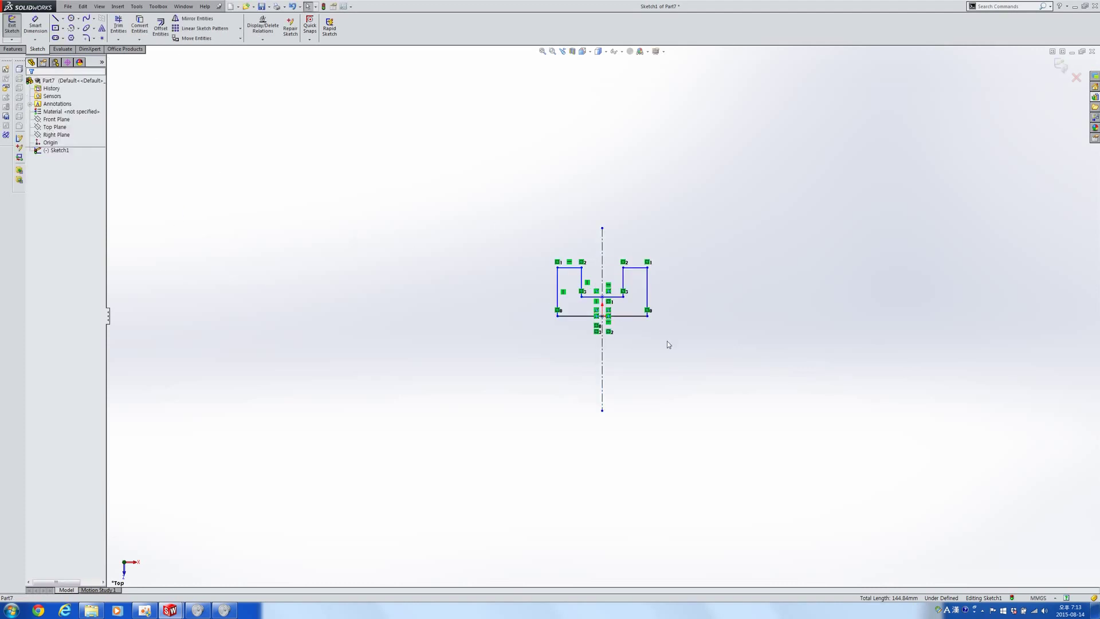
# Step: Dimension the base line of the U-shaped profile to 6 mm
pyautogui.press('d')
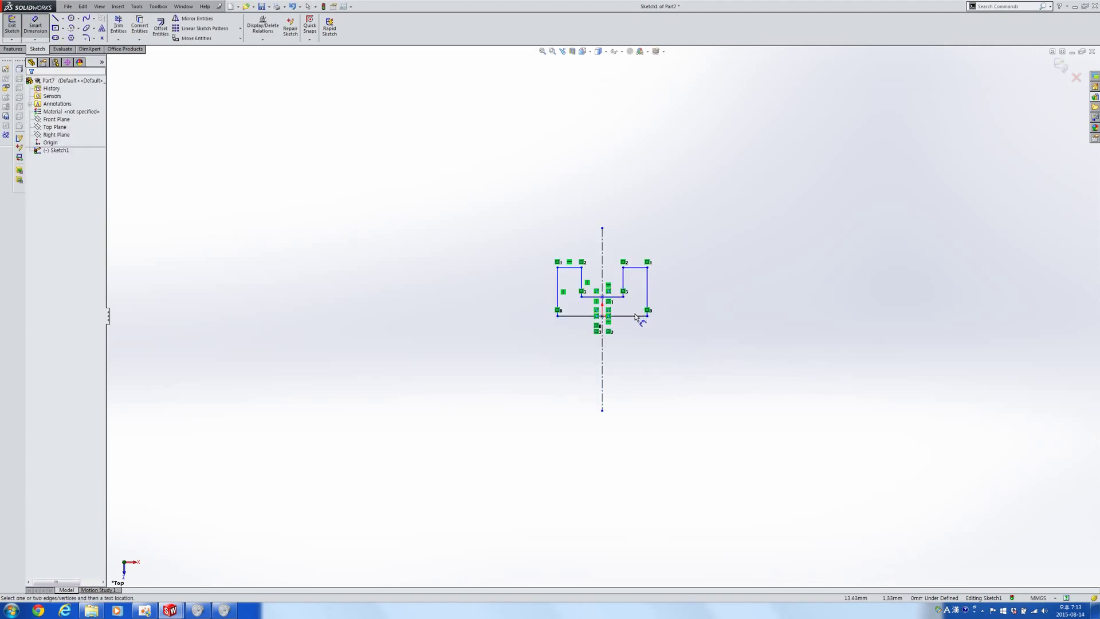
pyautogui.click(635, 316)
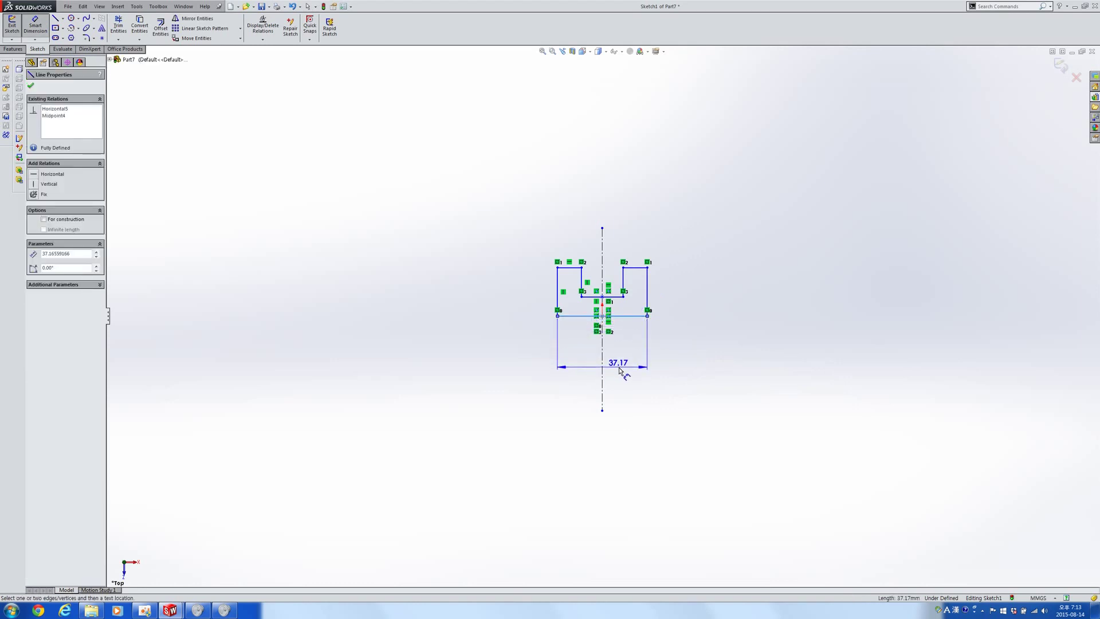
pyautogui.click(620, 371)
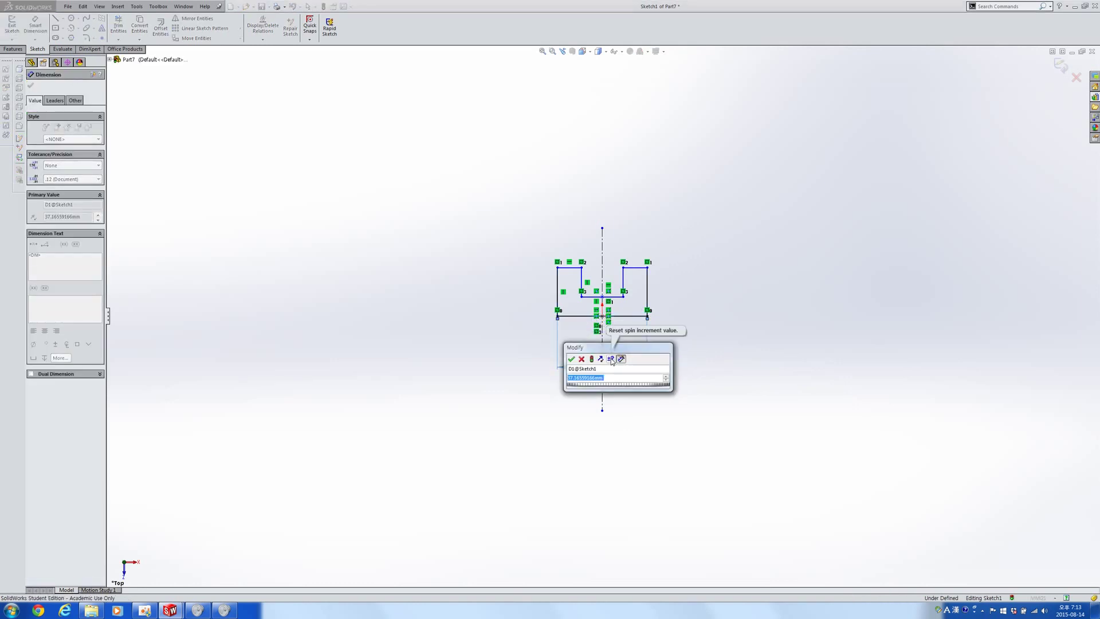
pyautogui.write('6')
pyautogui.press('Return')
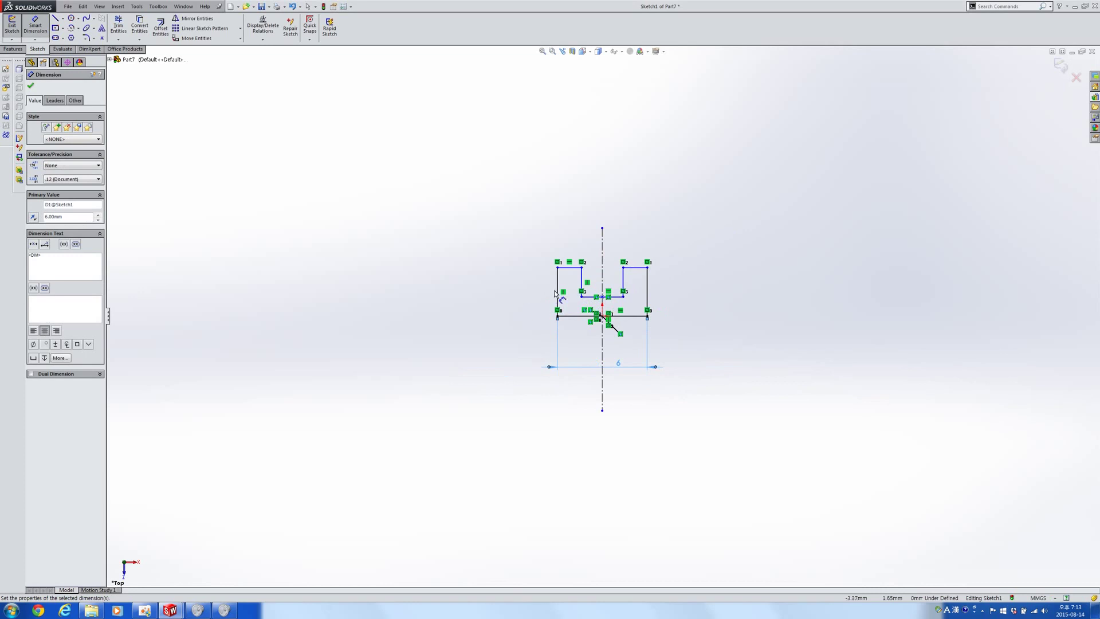
# Step: Dimension the profile's outer left edge to 3 mm and the distance from the base line to the notch floor to 2 mm
pyautogui.click(559, 295)
pyautogui.click(533, 292)
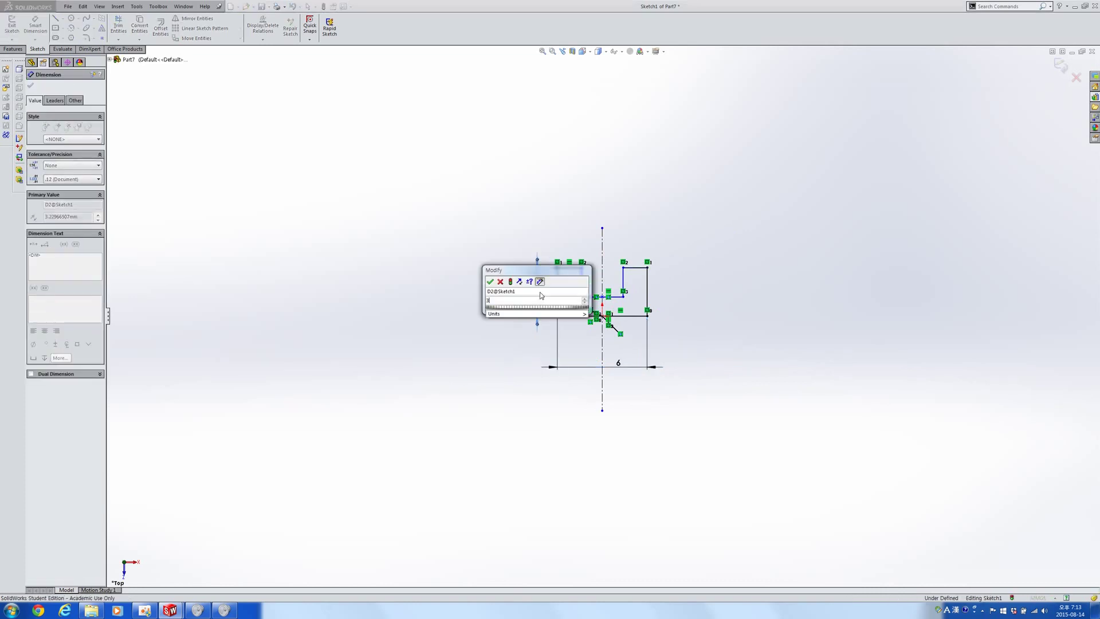
pyautogui.press('Return')
pyautogui.click(619, 300)
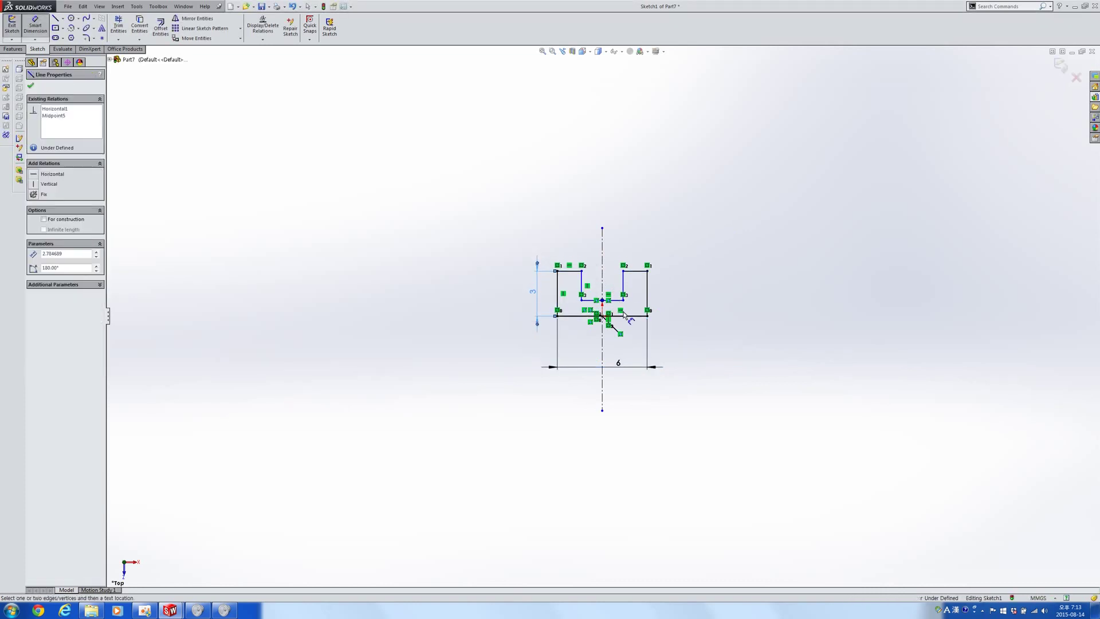
pyautogui.click(633, 316)
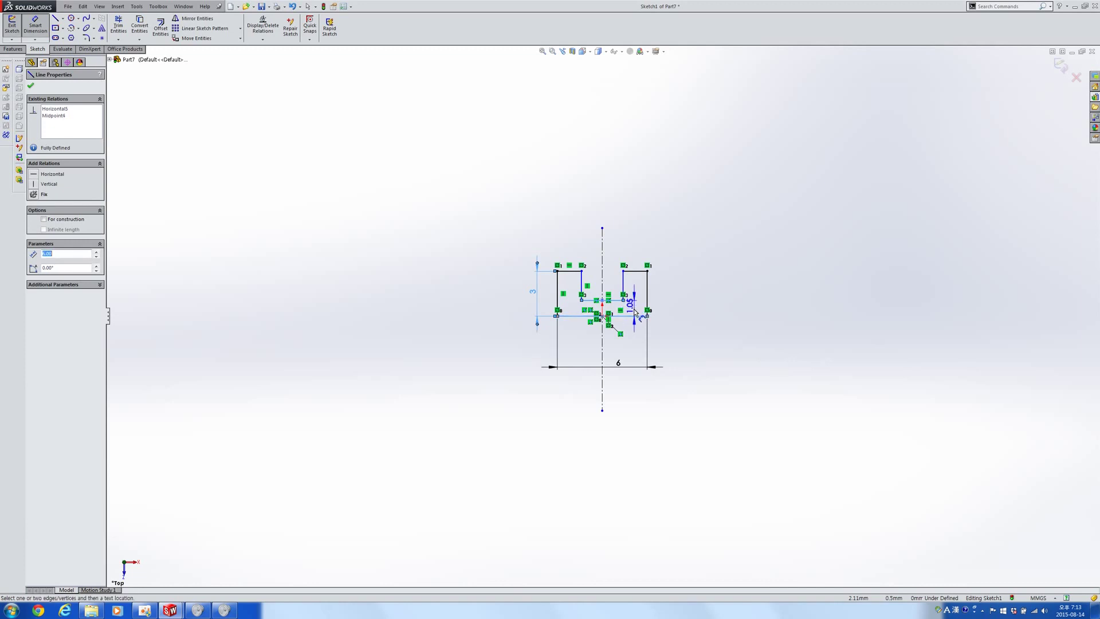
pyautogui.click(635, 312)
pyautogui.write('2')
pyautogui.press('Return')
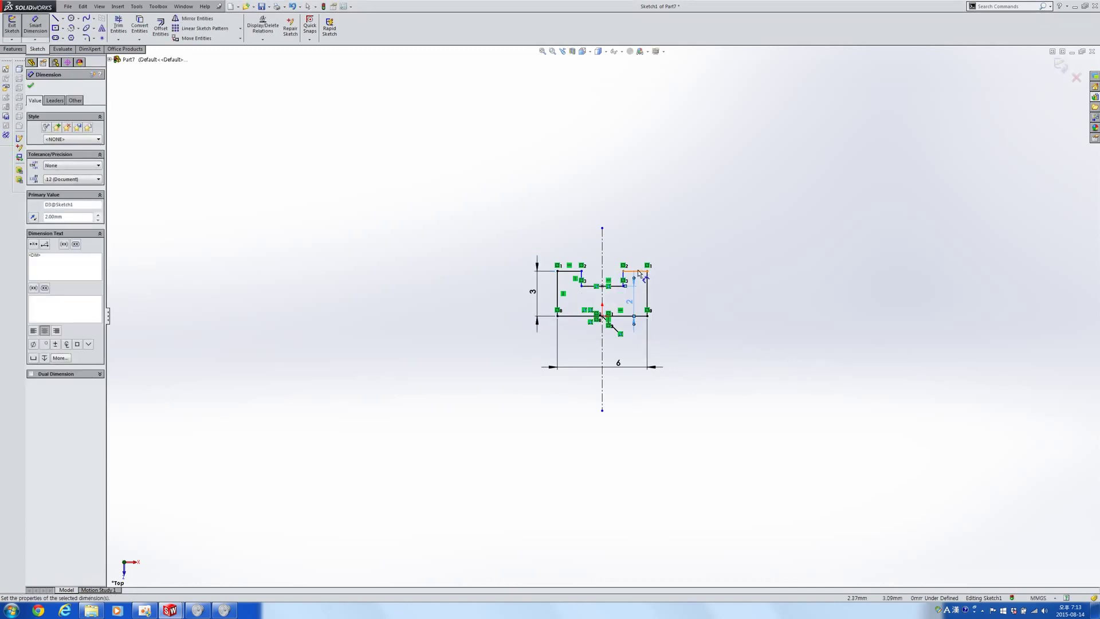
# Step: Dimension the top edge of the profile's right leg to 1 mm
pyautogui.click(638, 273)
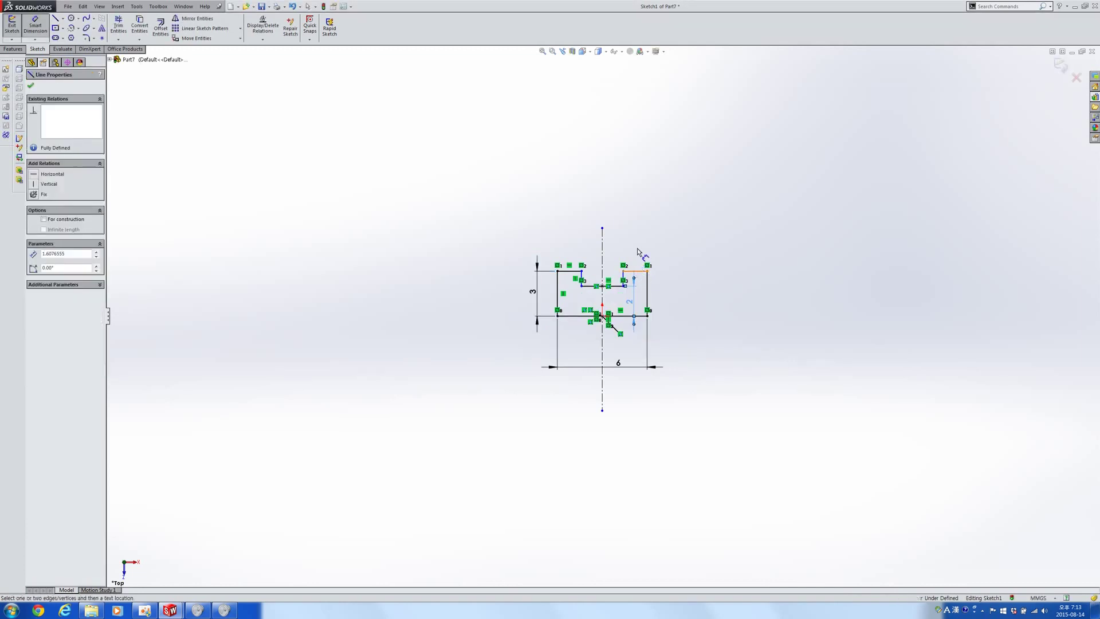
pyautogui.click(640, 232)
pyautogui.write('2')
pyautogui.press('Return')
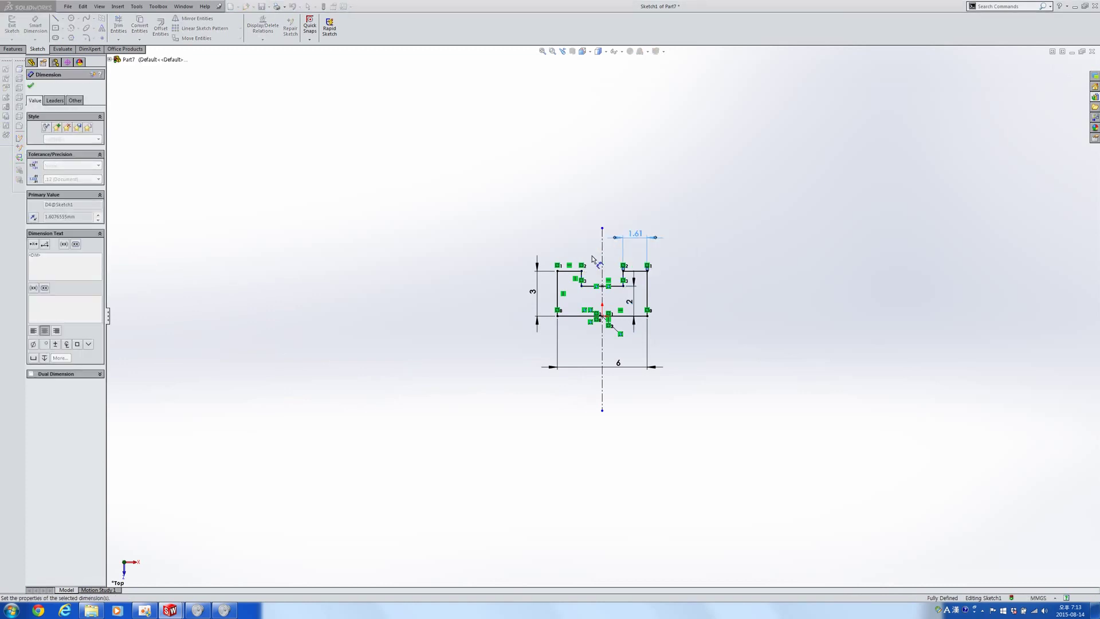
pyautogui.doubleClick(633, 235)
pyautogui.write('10mm')
pyautogui.press('Return')
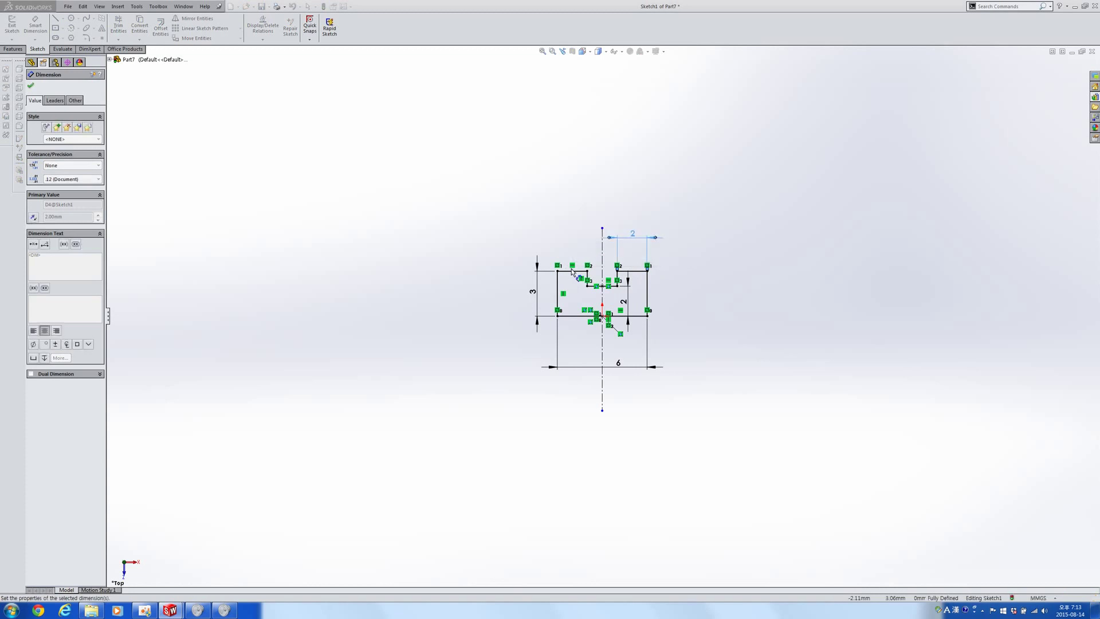
pyautogui.doubleClick(577, 232)
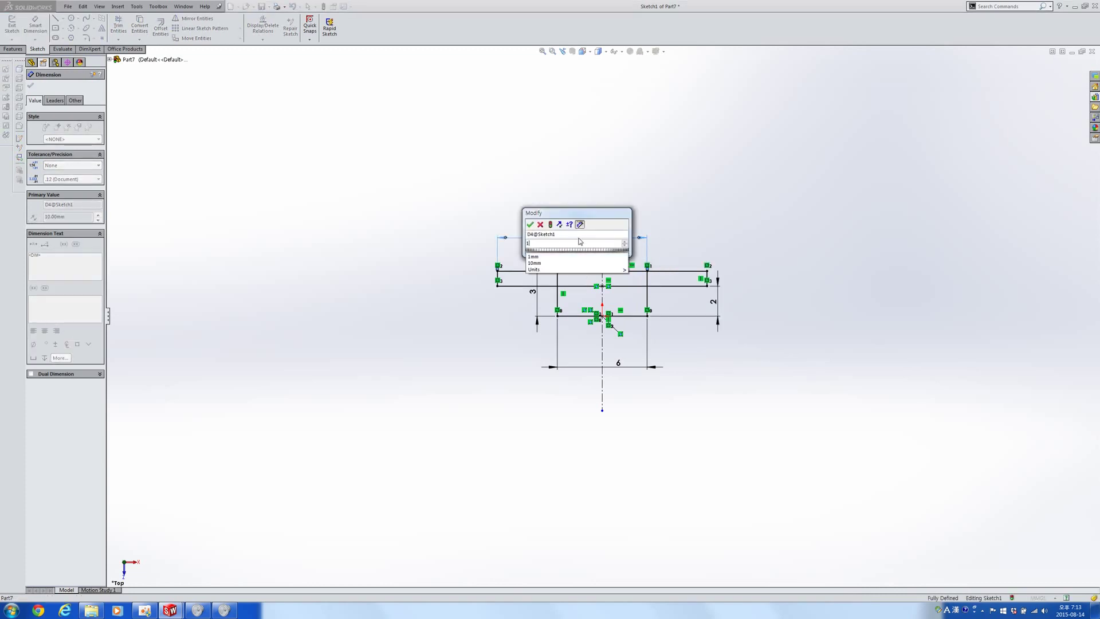
pyautogui.write('1')
pyautogui.press('Return')
pyautogui.click(565, 272)
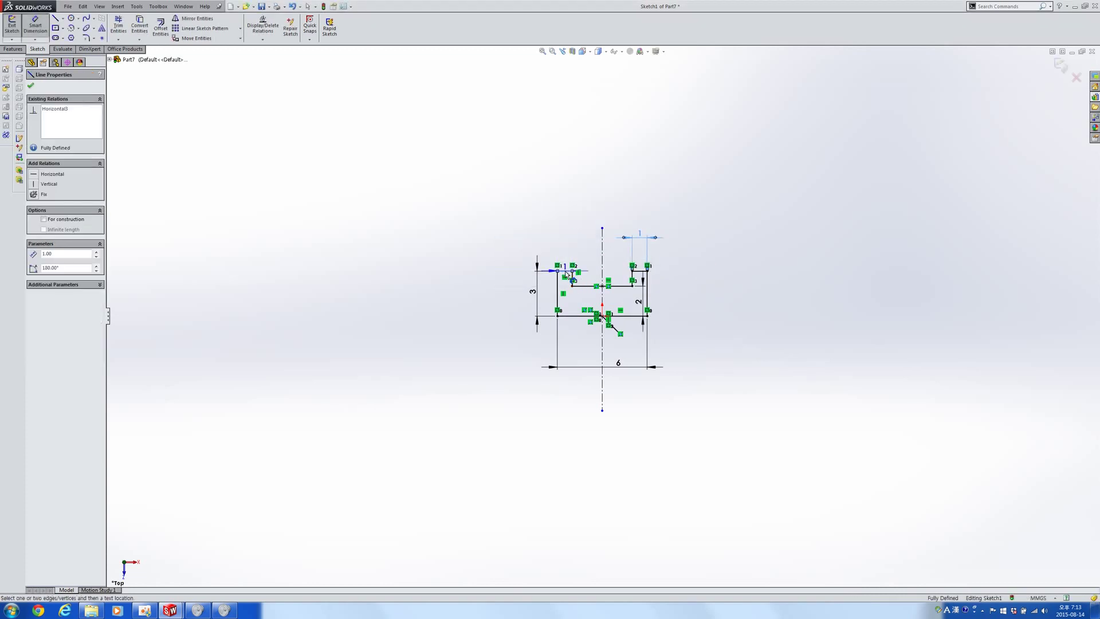
pyautogui.click(577, 247)
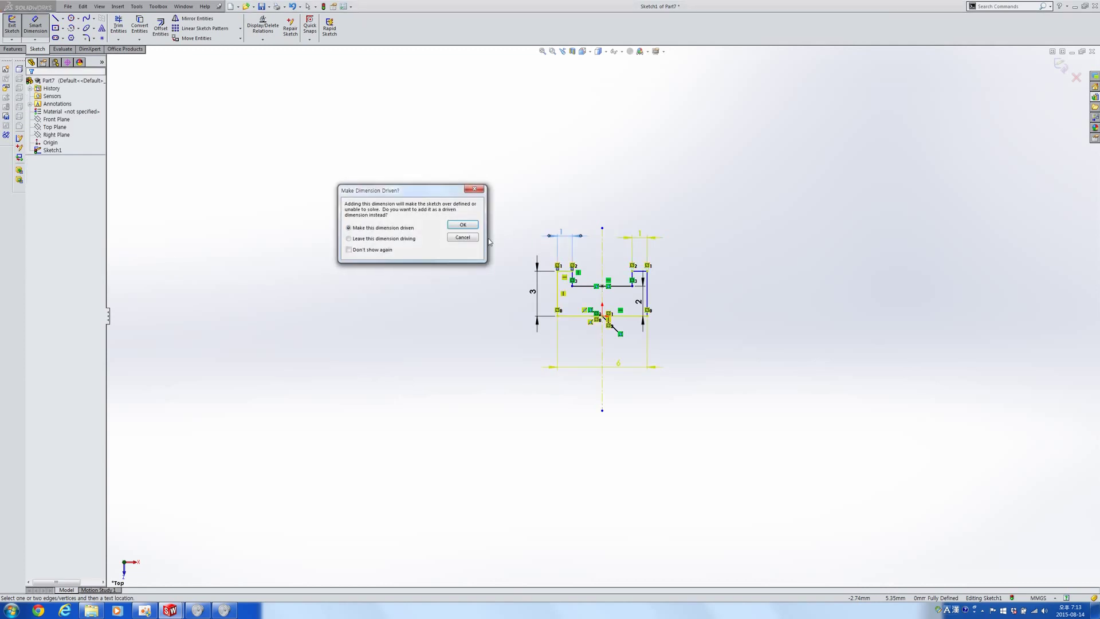
pyautogui.click(474, 240)
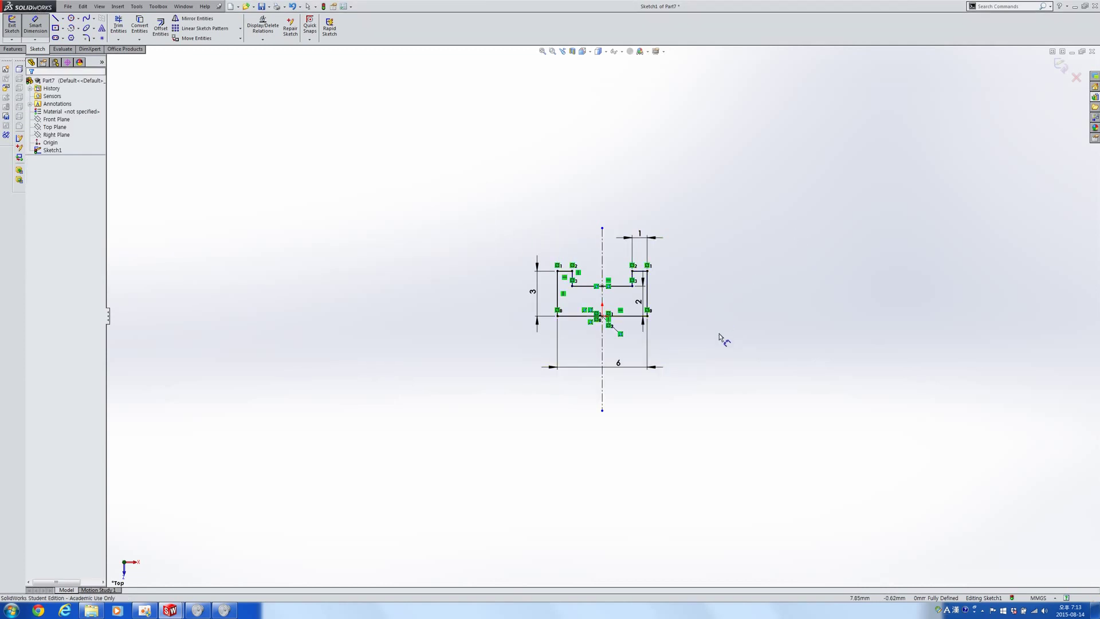
# Step: Revolve the profile 360 degrees, using its base line as the axis of revolution instead of the centerline
pyautogui.click(13, 49)
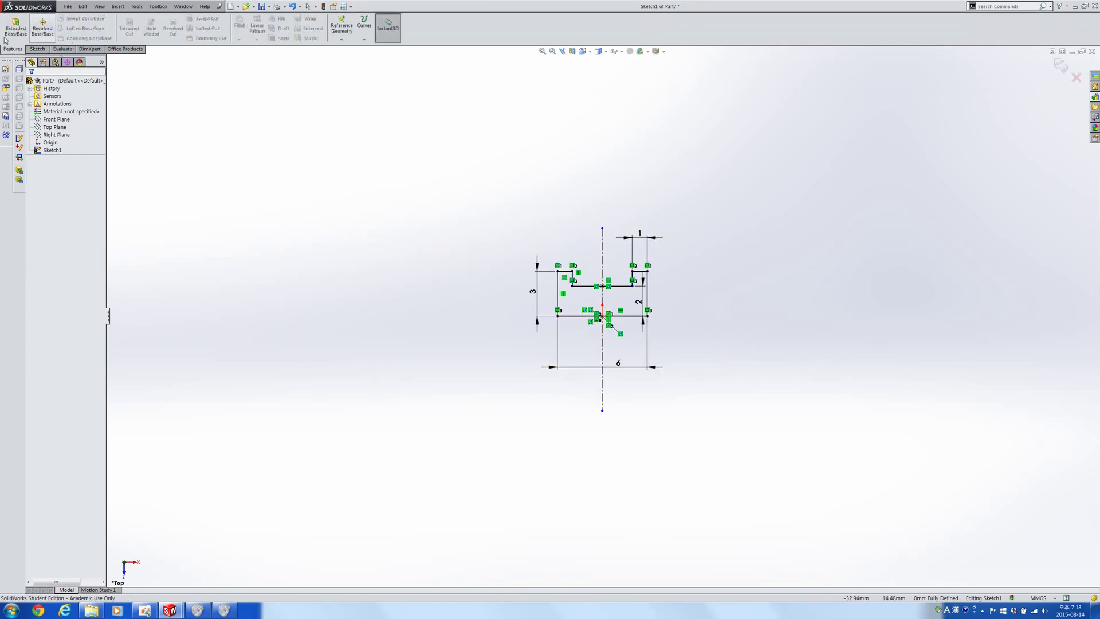
pyautogui.click(43, 28)
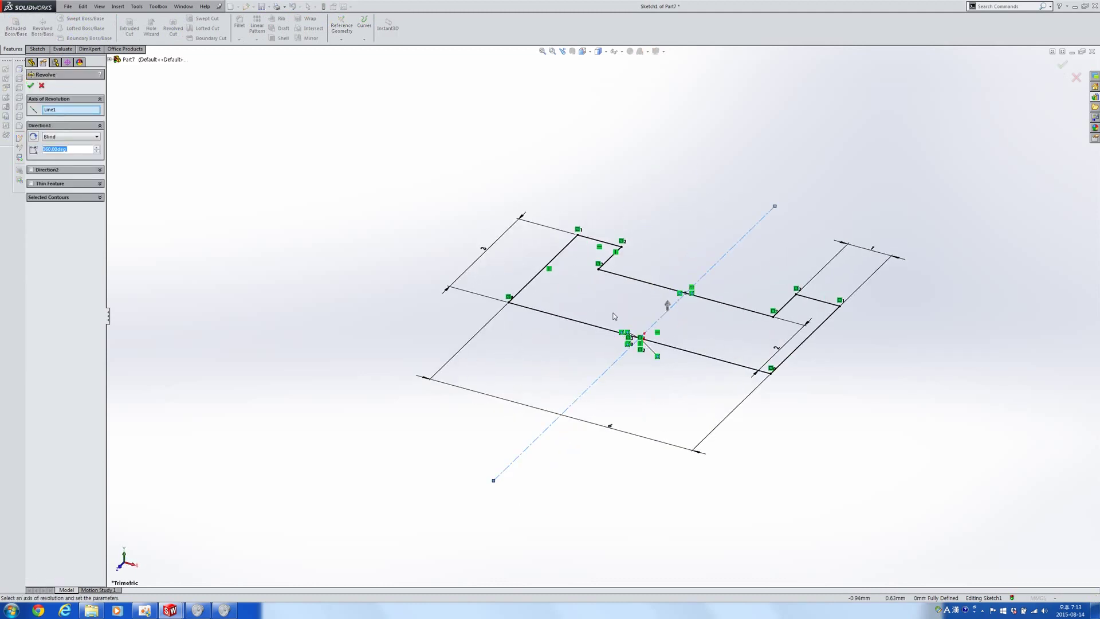
pyautogui.click(47, 110)
pyautogui.press('Delete')
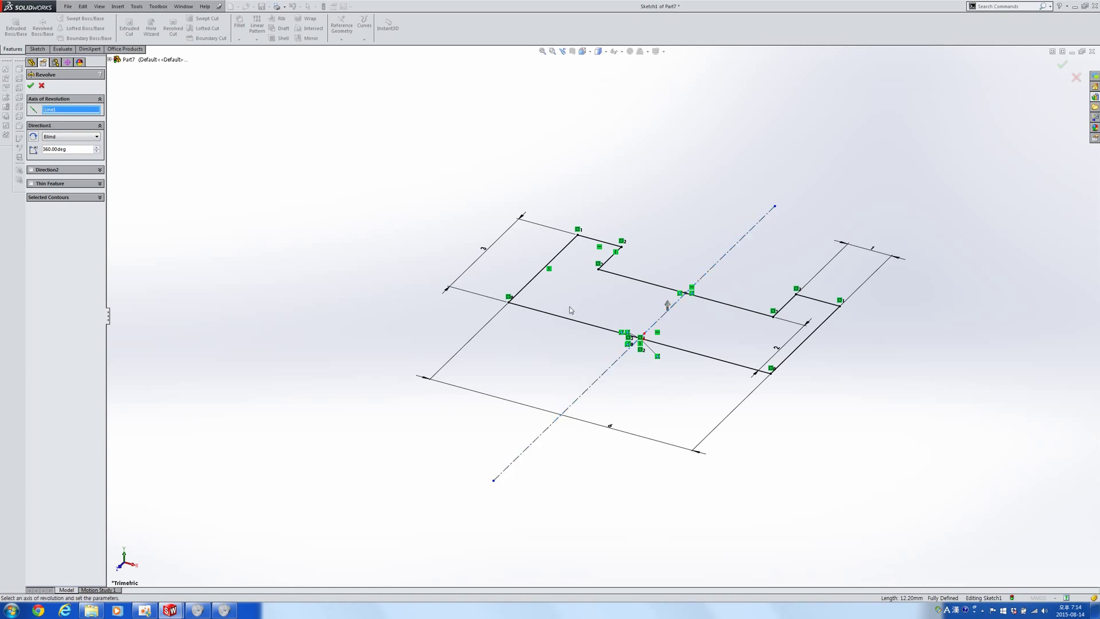
pyautogui.click(575, 322)
pyautogui.click(31, 86)
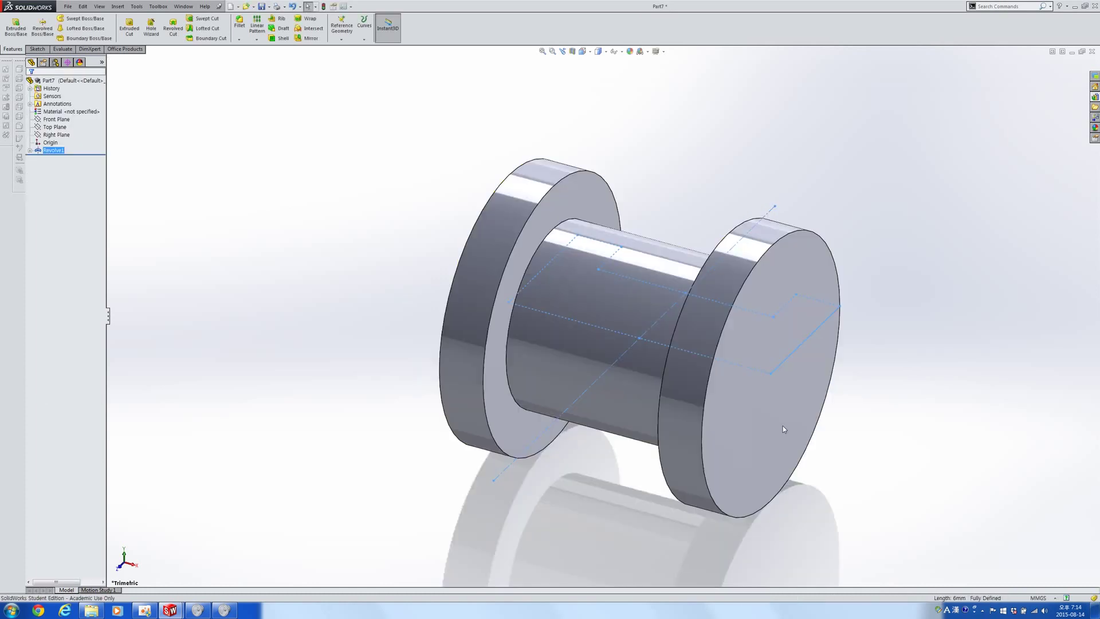
# Step: Show the revolved part's dimensions, set the flange thickness to 1.5 mm and rebuild the part
pyautogui.scroll(3, 783, 426)
pyautogui.moveTo(783, 425); pyautogui.dragTo(826, 406, button='middle')
pyautogui.click(826, 409)
pyautogui.moveTo(642, 349)
pyautogui.mouseDown(button='middle')
pyautogui.moveTo(614, 331)
pyautogui.moveTo(634, 322)
pyautogui.mouseUp(button='middle')
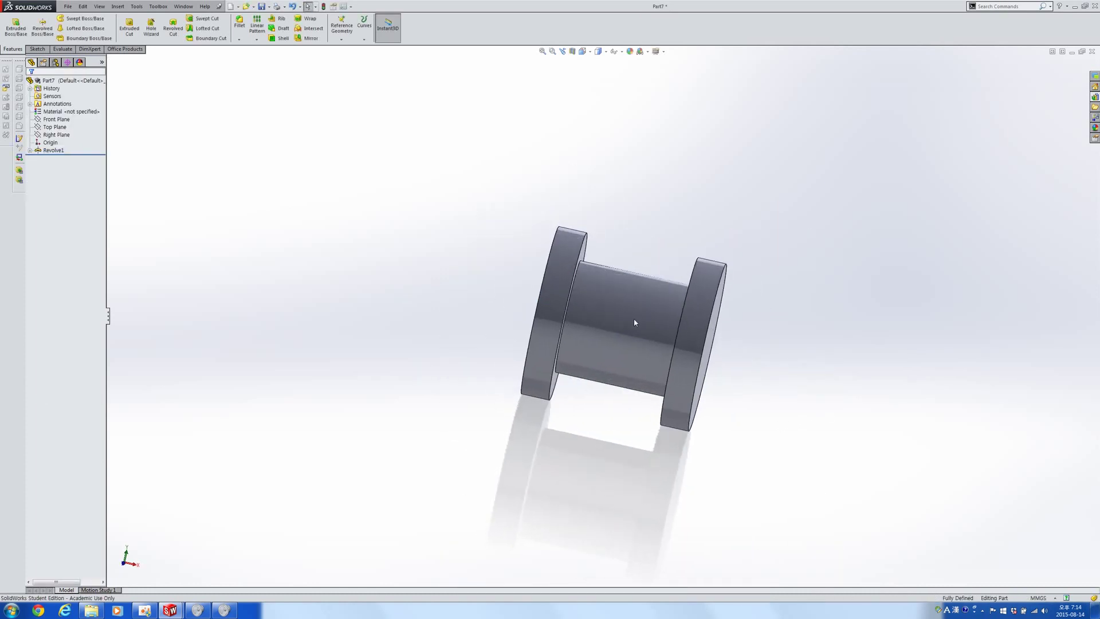
pyautogui.doubleClick(564, 306)
pyautogui.moveTo(560, 289); pyautogui.dragTo(706, 190, button='middle')
pyautogui.doubleClick(732, 198)
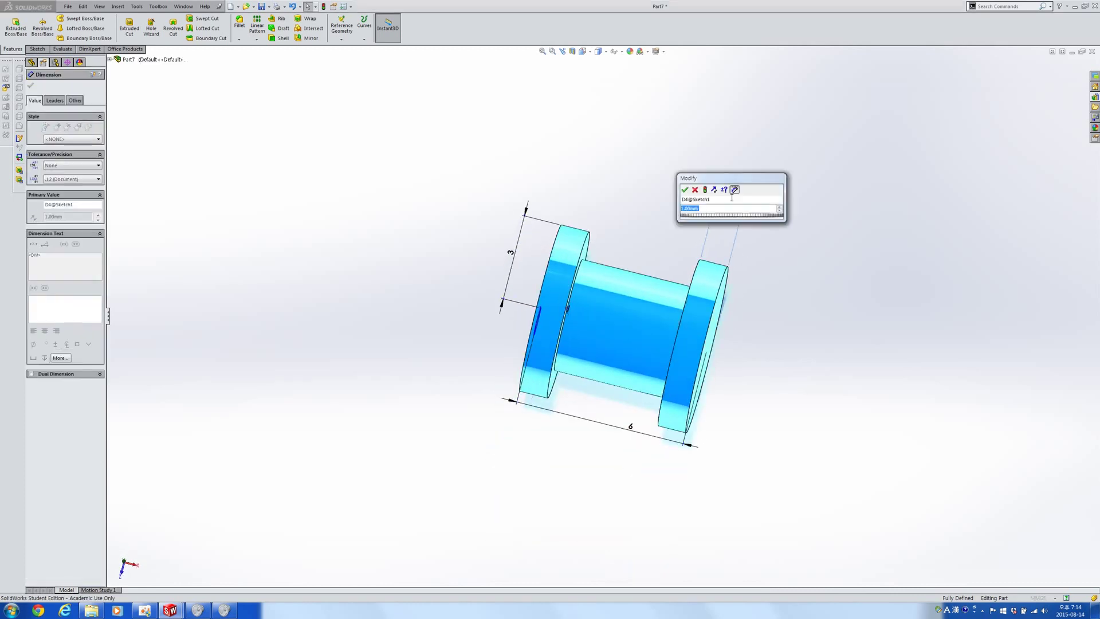
pyautogui.write('1.5')
pyautogui.press('Return')
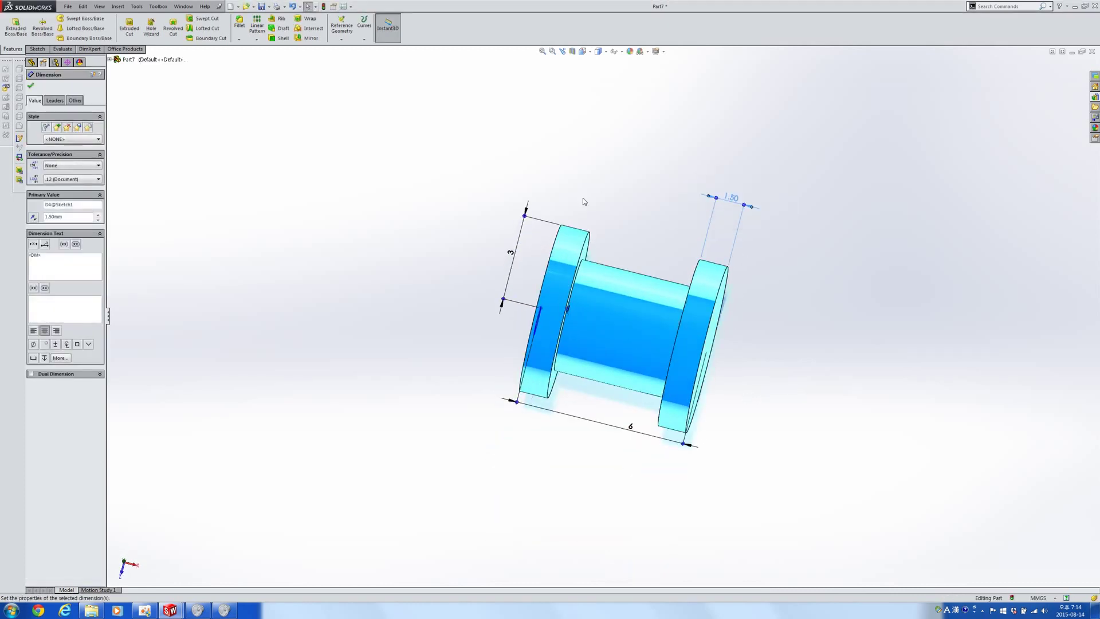
pyautogui.click(324, 7)
# Step: Set the spool's flange thickness to 1 mm and its overall length to 4 mm, and rebuild the part
pyautogui.moveTo(842, 365); pyautogui.dragTo(702, 334, button='middle')
pyautogui.doubleClick(657, 335)
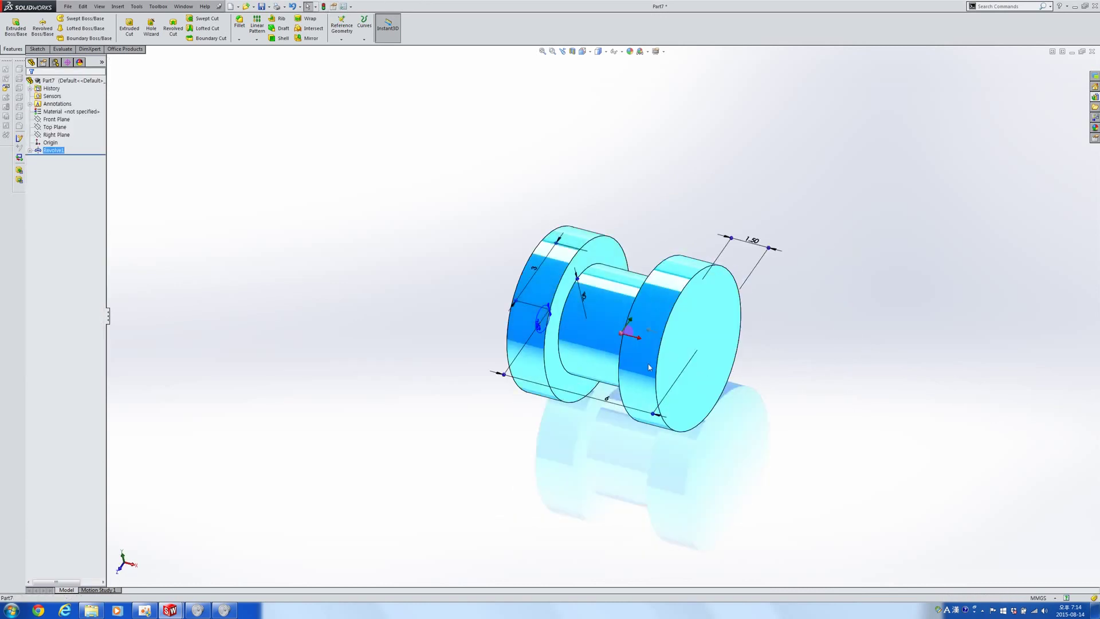
pyautogui.moveTo(538, 352); pyautogui.dragTo(597, 415, button='middle')
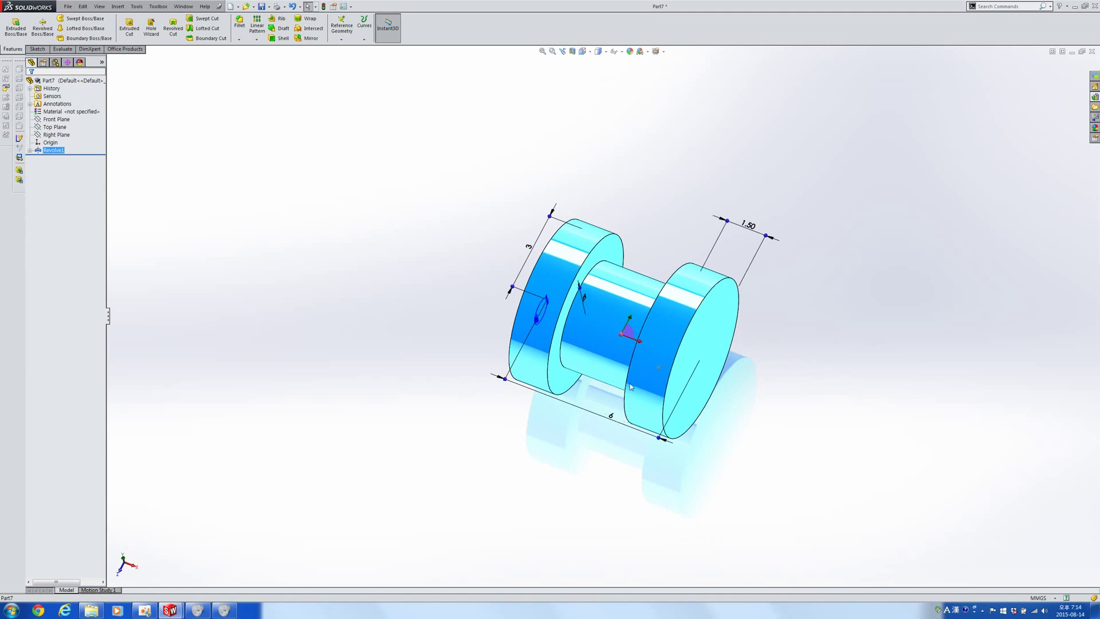
pyautogui.doubleClick(749, 225)
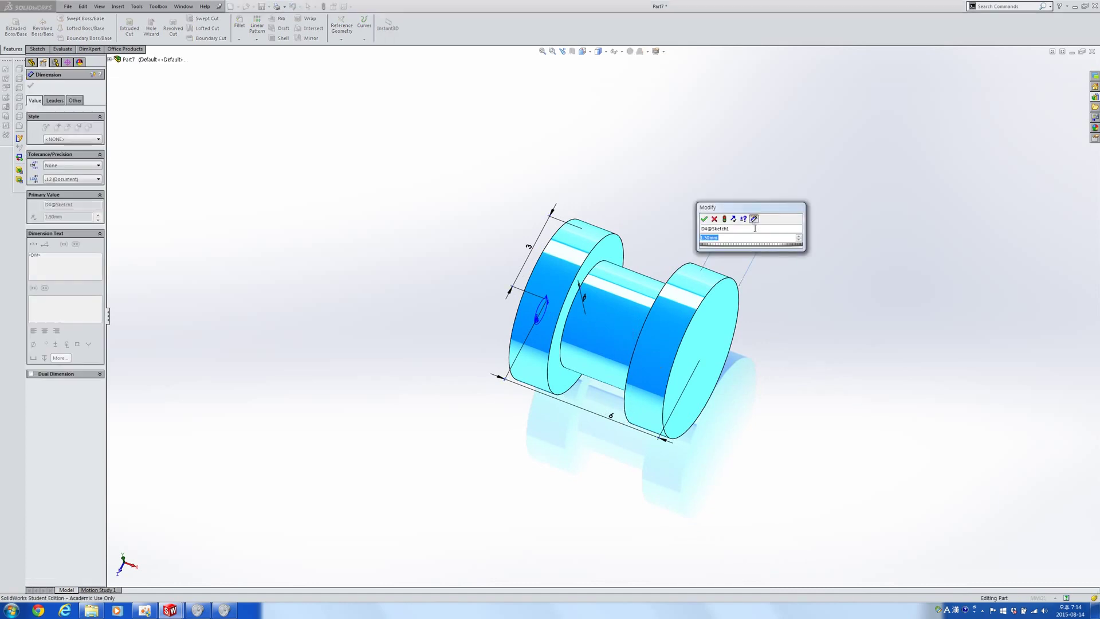
pyautogui.write('1')
pyautogui.press('Return')
pyautogui.doubleClick(611, 415)
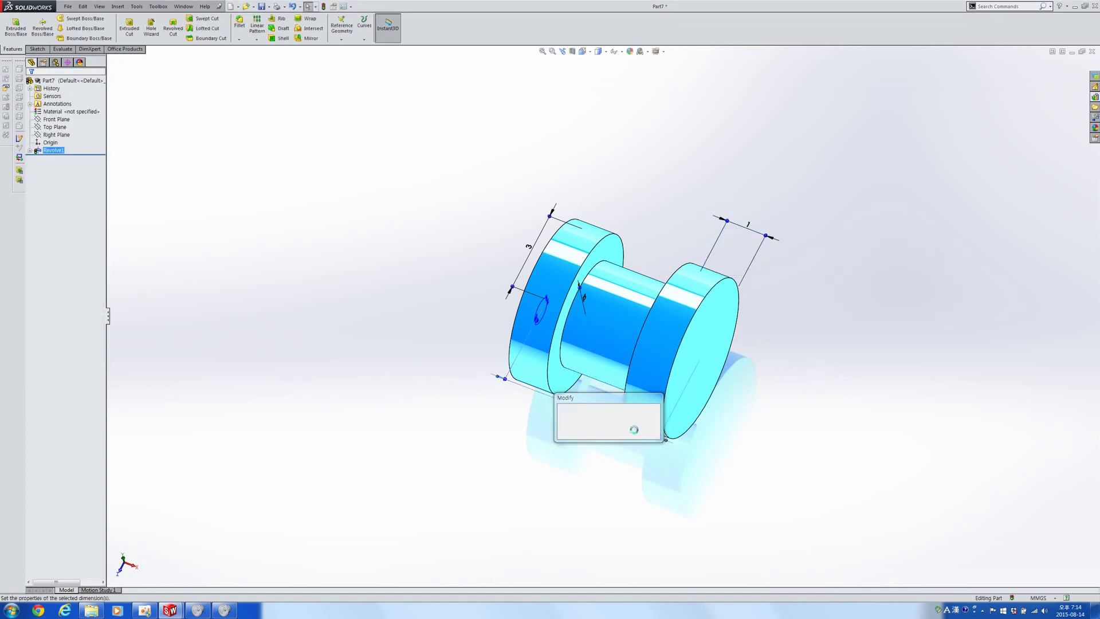
pyautogui.write('4')
pyautogui.press('Return')
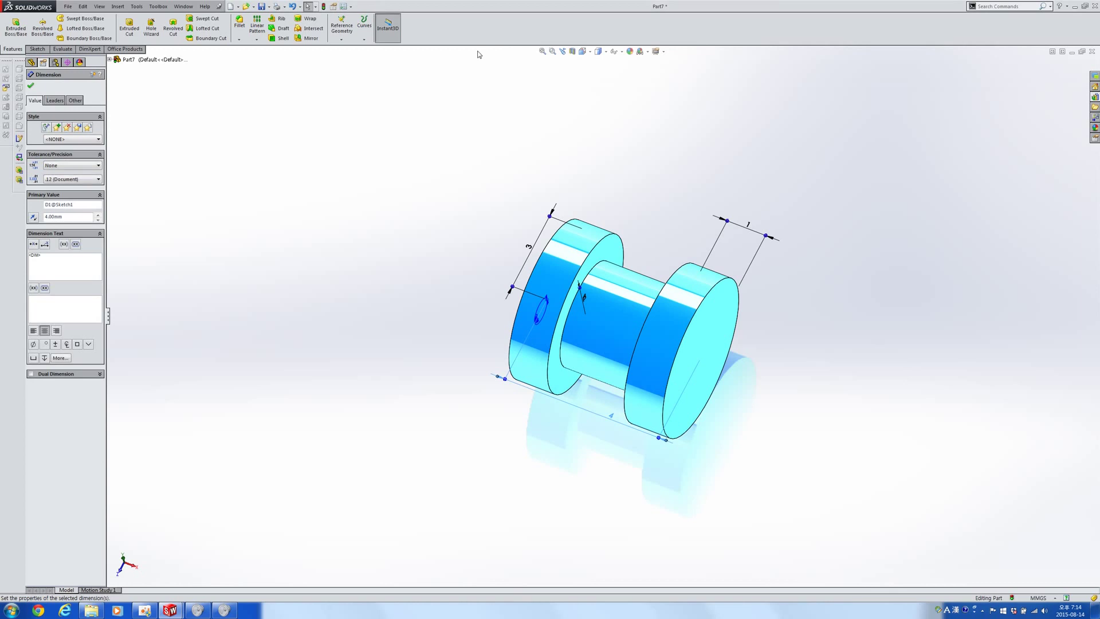
pyautogui.click(325, 5)
# Step: Open the revolved feature's profile sketch for editing
pyautogui.moveTo(680, 392); pyautogui.dragTo(705, 363, button='middle')
pyautogui.click(658, 367)
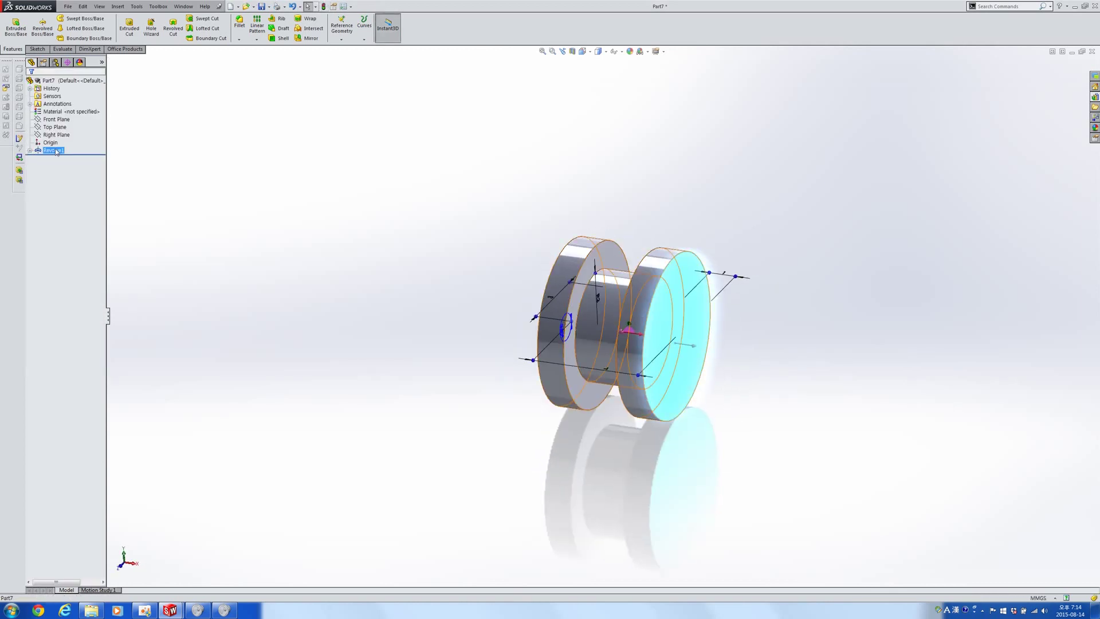
pyautogui.click(55, 150)
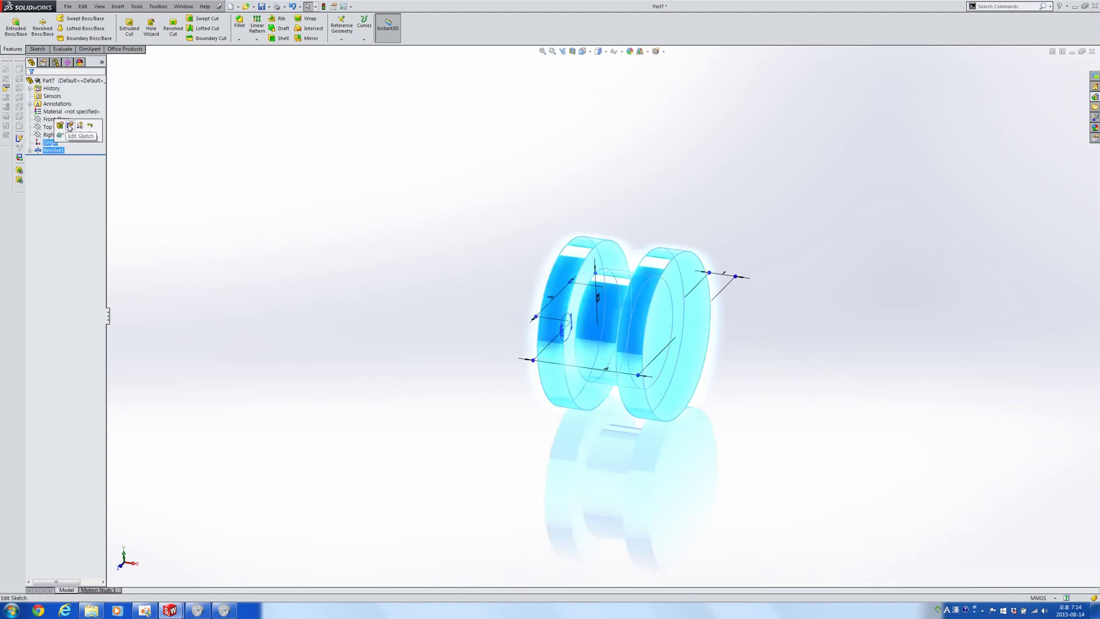
pyautogui.moveTo(337, 250); pyautogui.dragTo(361, 353, button='middle')
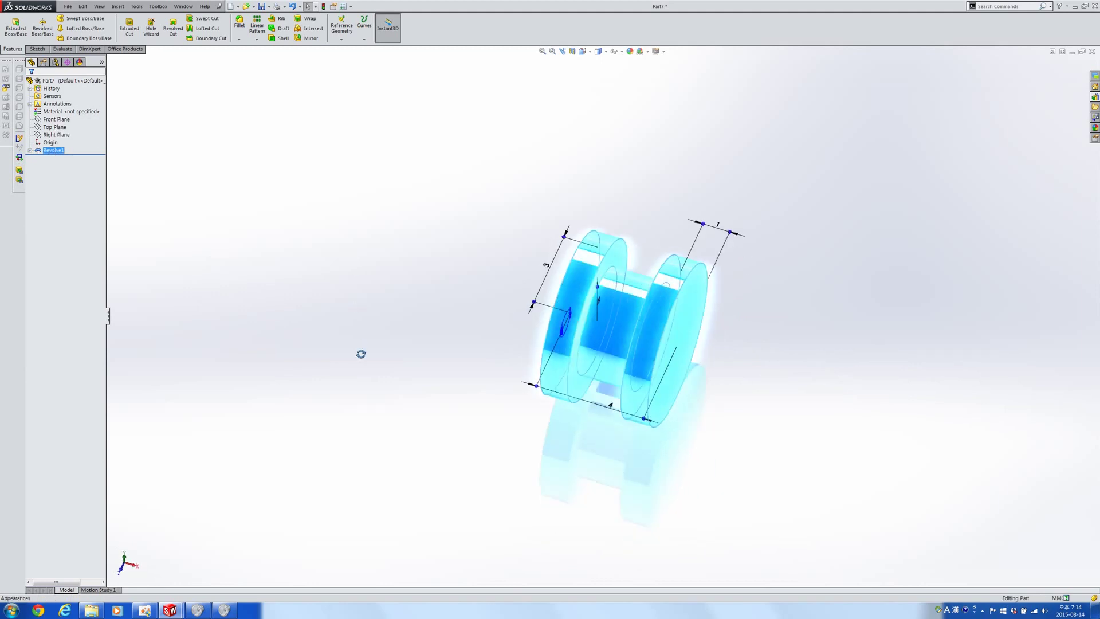
pyautogui.keyDown('ctrl'); pyautogui.click(62, 143); pyautogui.keyUp('ctrl')
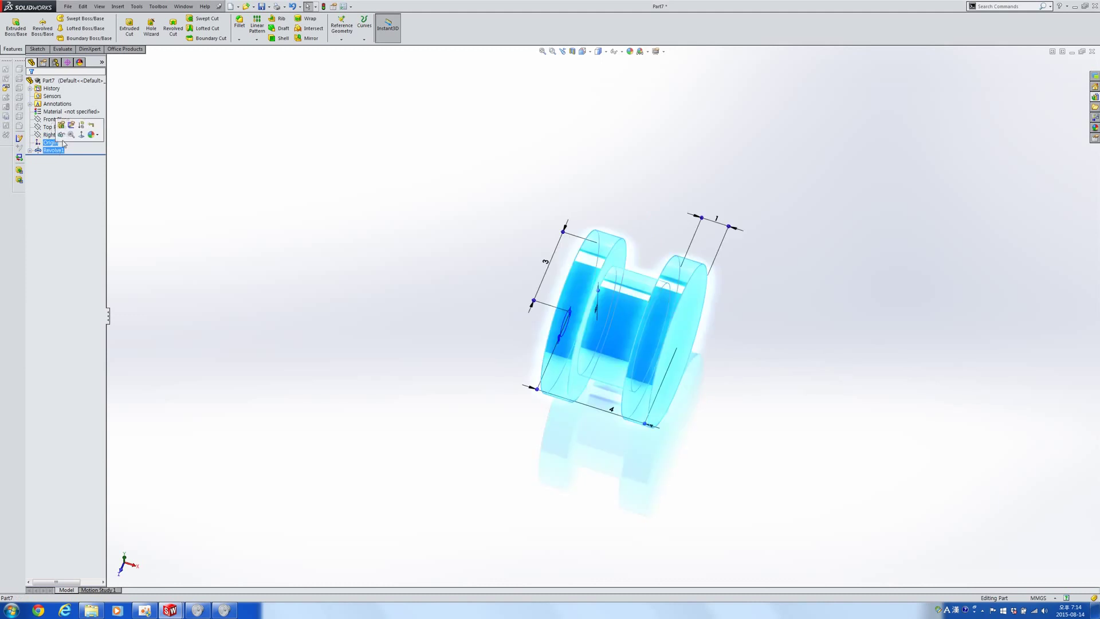
pyautogui.click(72, 124)
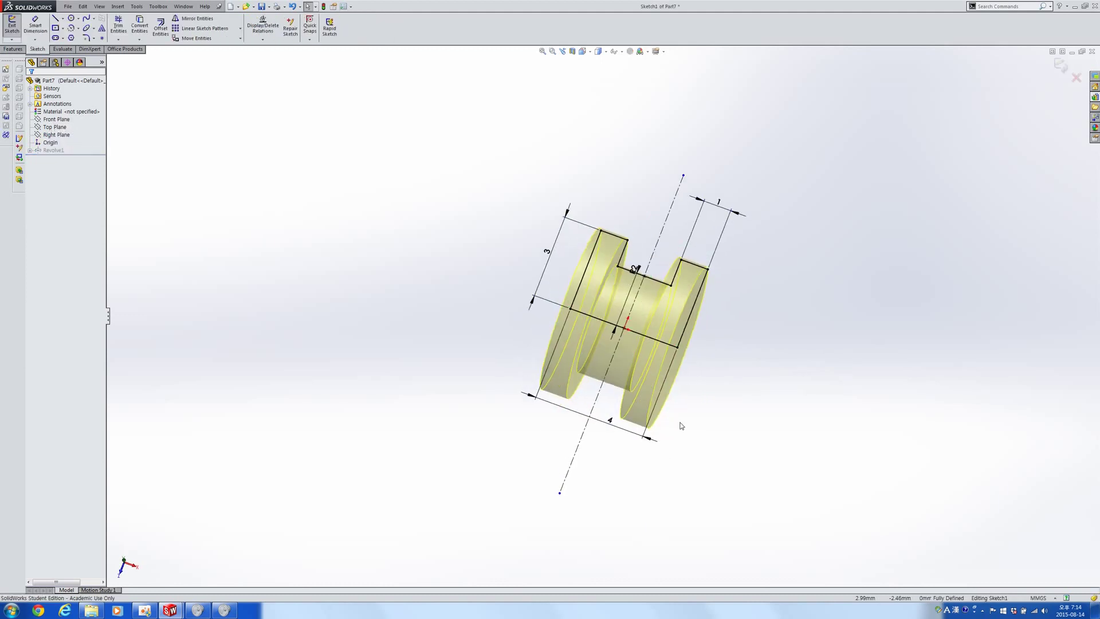
# Step: Draw a centerline about 11.6 mm long parallel to the profile's base line, on the side away from the notch
pyautogui.click(63, 19)
pyautogui.click(73, 33)
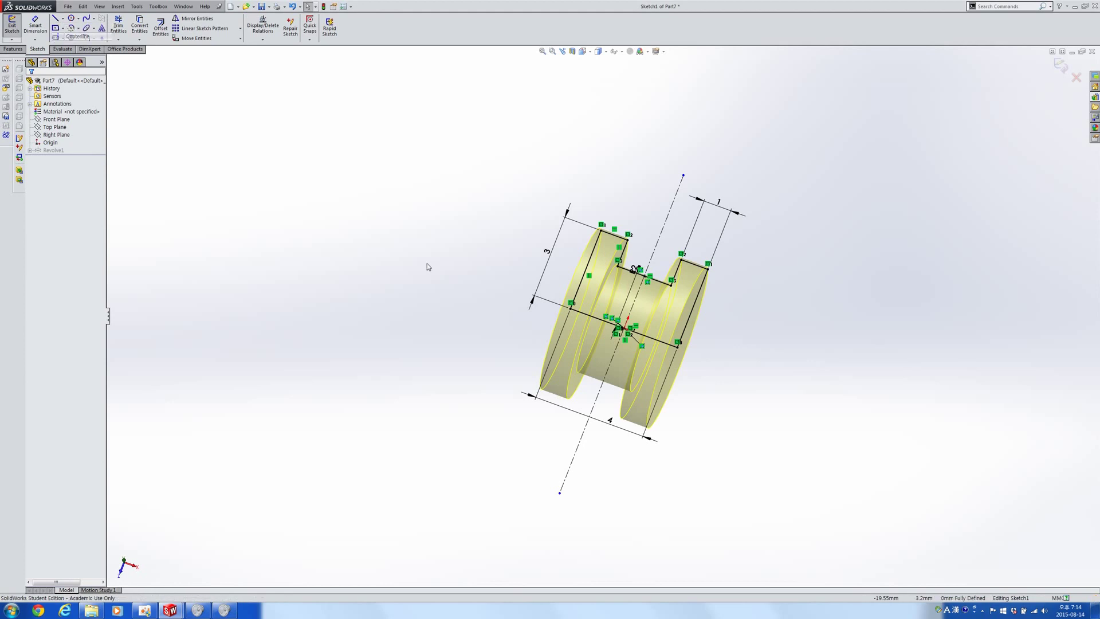
pyautogui.click(474, 337)
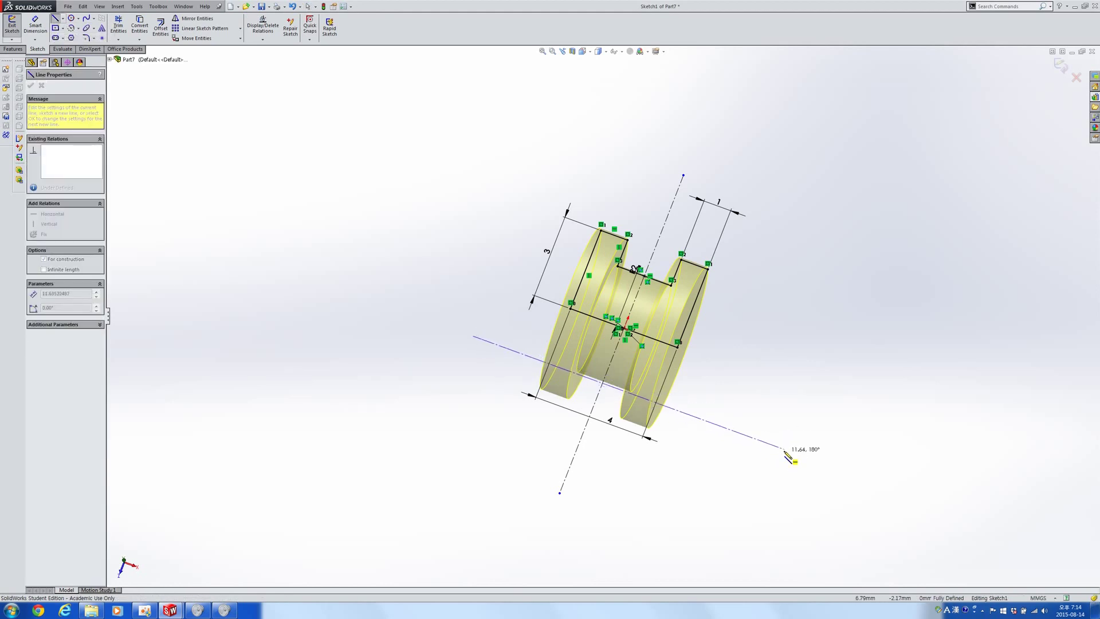
pyautogui.click(784, 449)
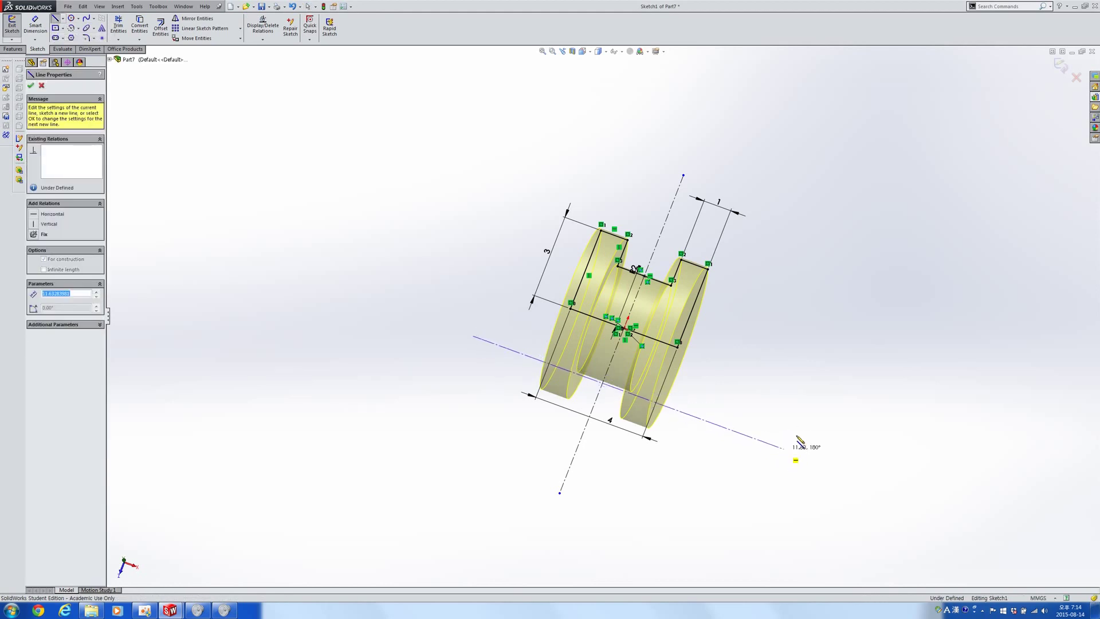
# Step: Dimension the distance between the profile's base line and the new parallel centerline to 2 mm
pyautogui.moveTo(769, 392); pyautogui.dragTo(710, 314, button='right')
pyautogui.click(626, 393)
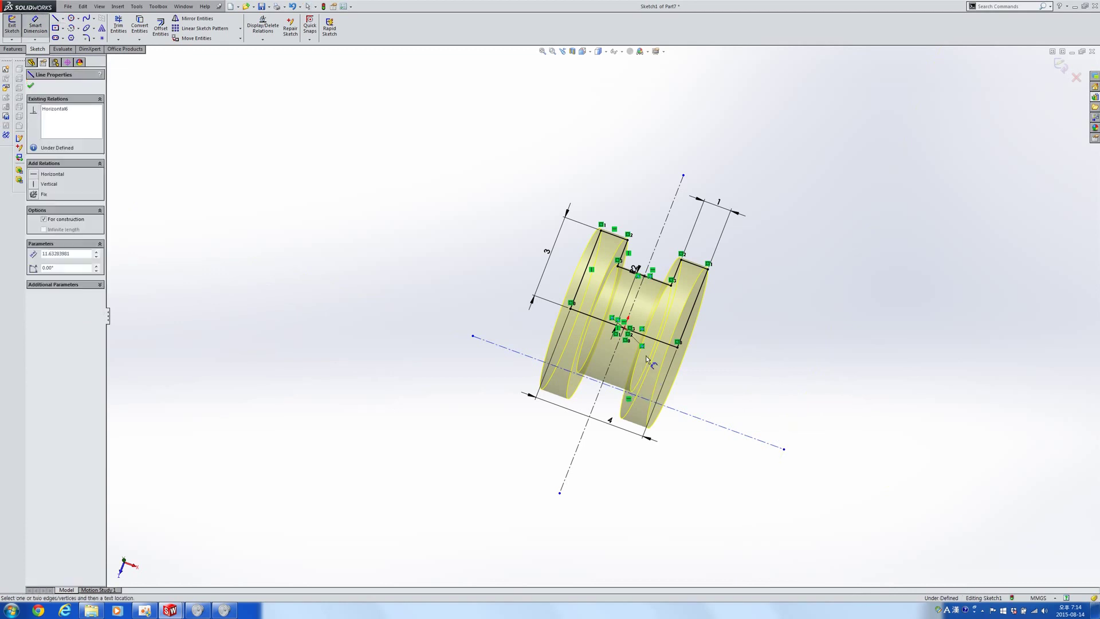
pyautogui.click(659, 340)
pyautogui.click(696, 389)
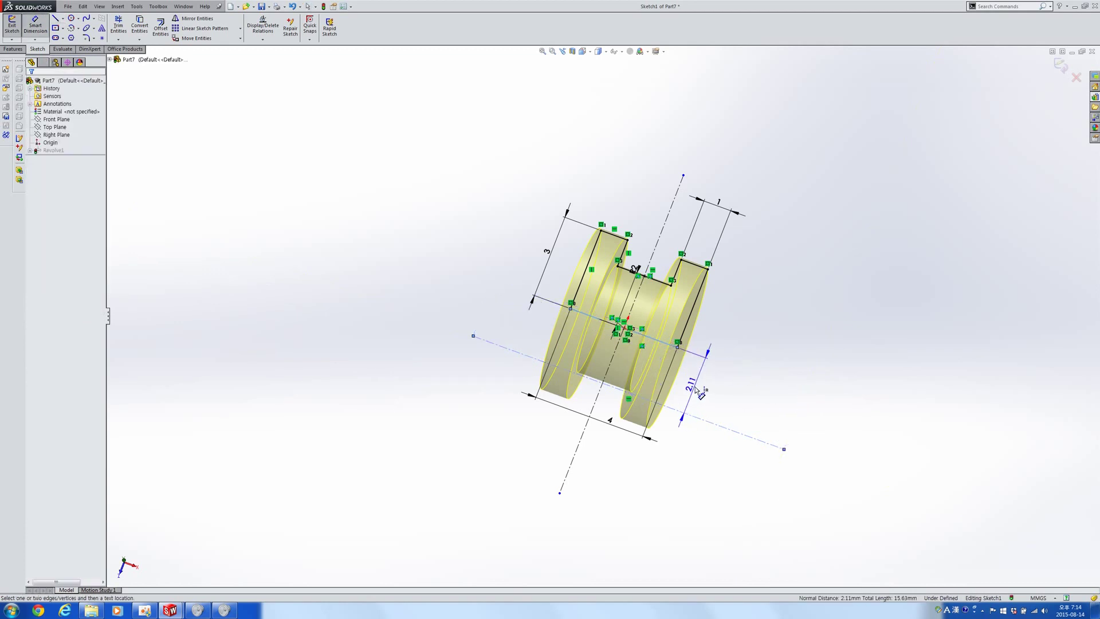
pyautogui.write('3')
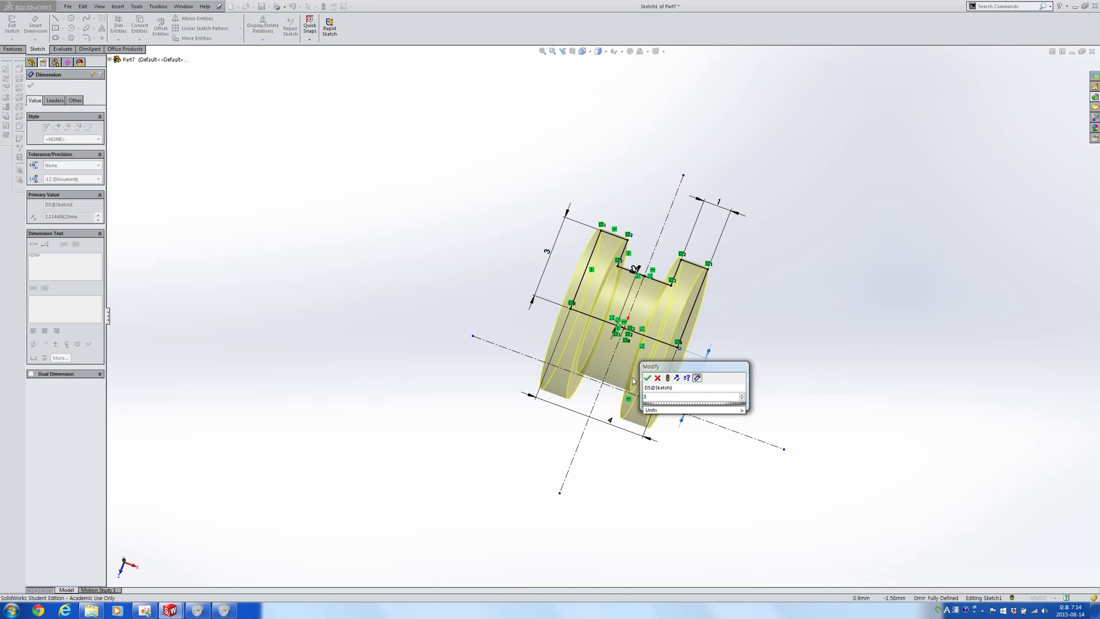
pyautogui.press('BackSpace')
pyautogui.write('2')
pyautogui.press('Return')
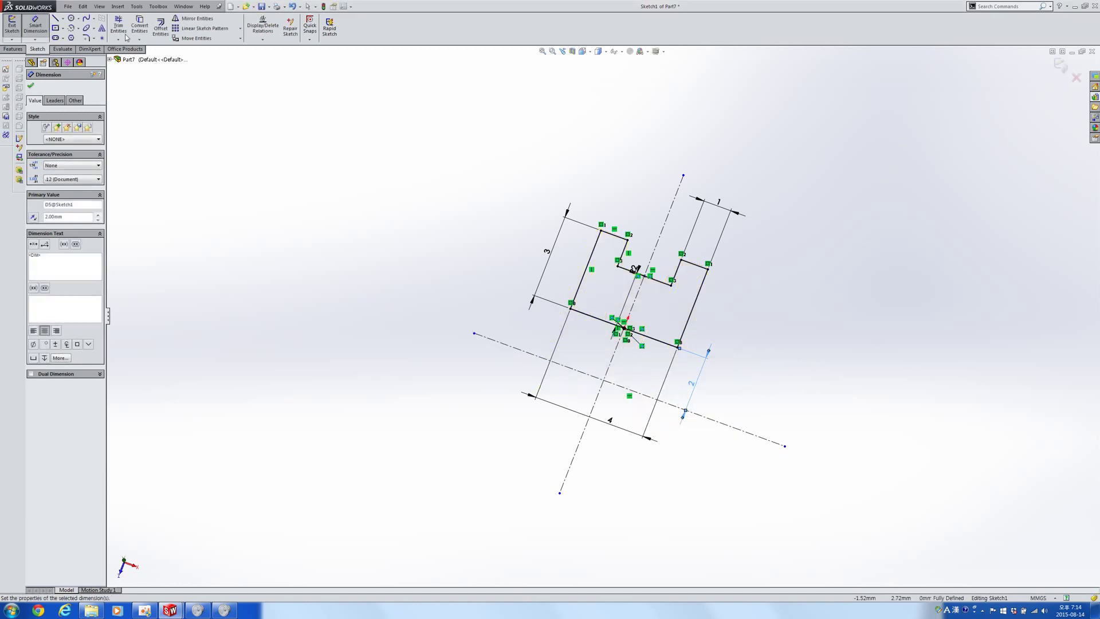
# Step: Exit the profile sketch and change the revolve's axis of revolution to the new centerline 2 mm from the profile's base
pyautogui.click(11, 26)
pyautogui.click(53, 151)
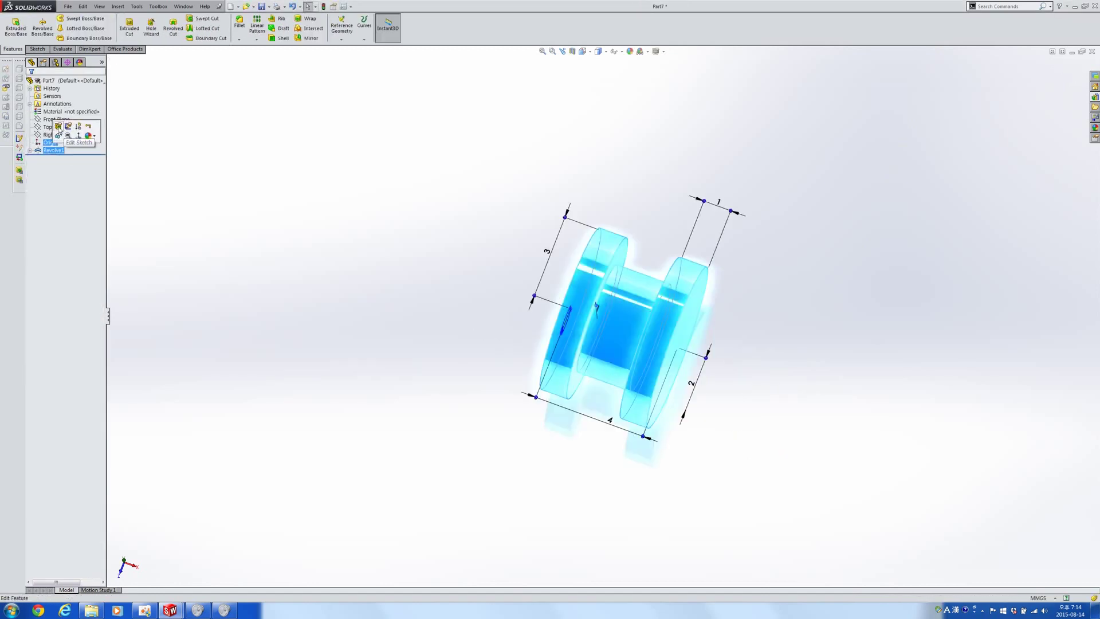
pyautogui.click(58, 127)
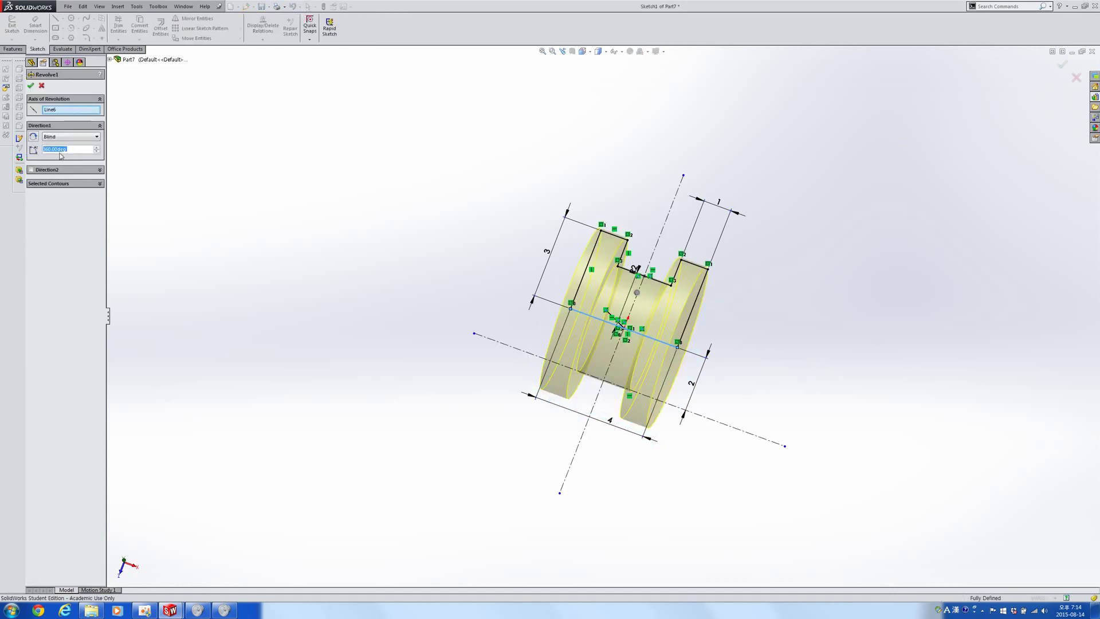
pyautogui.click(60, 109)
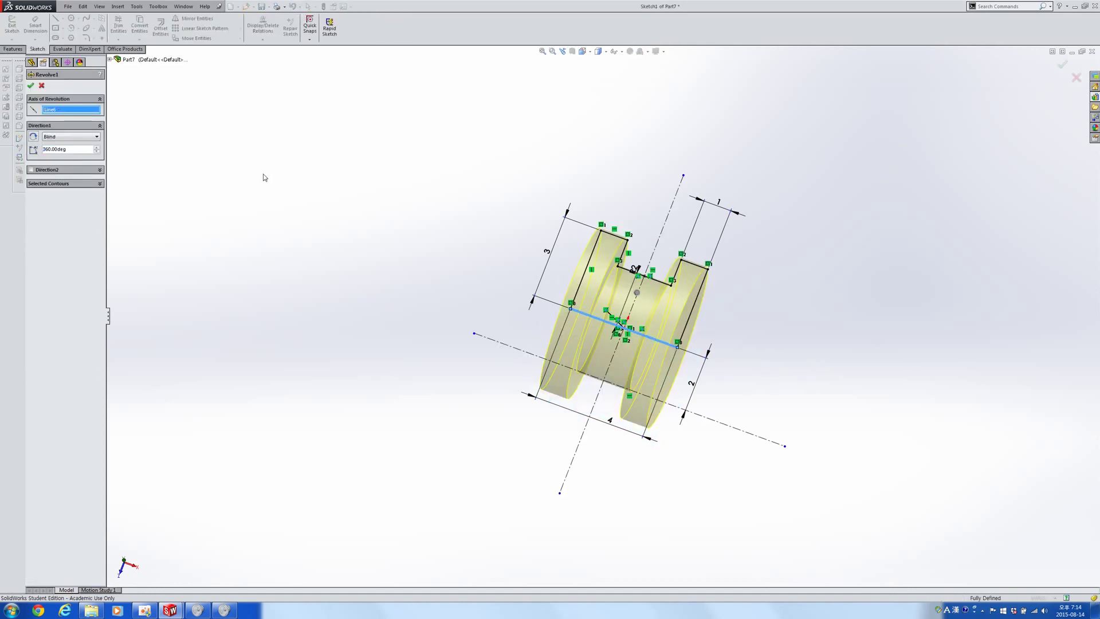
pyautogui.click(737, 429)
pyautogui.rightClick(731, 428)
pyautogui.moveTo(695, 448); pyautogui.dragTo(585, 403, button='middle')
pyautogui.press('F2')
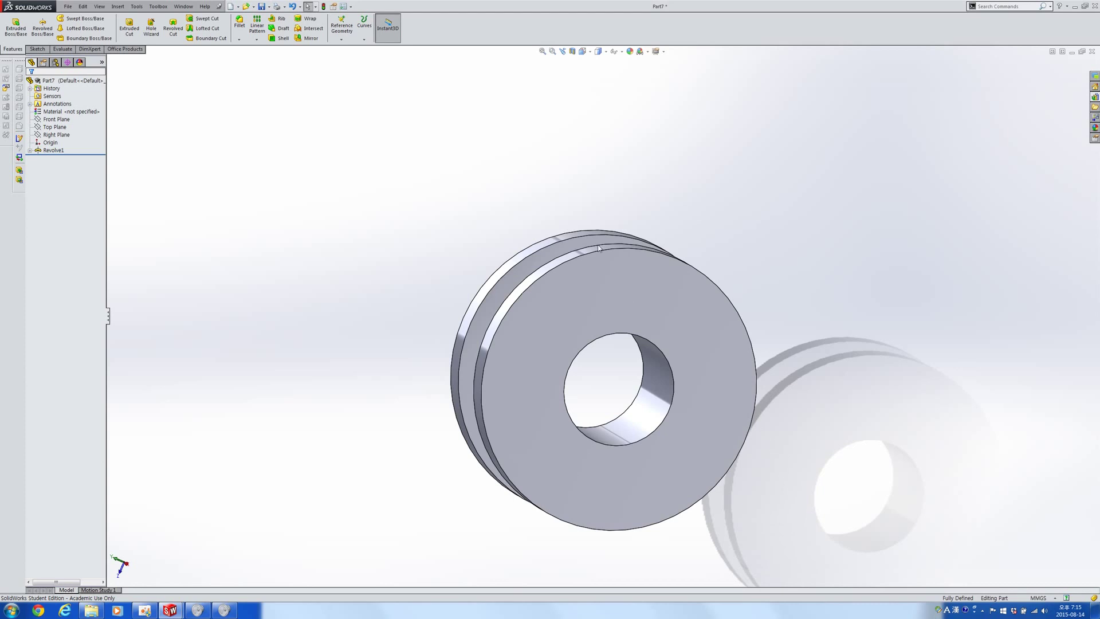
# Step: Save the part as pulley in the Video 3 folder
pyautogui.hotkey('ctrl', 's')
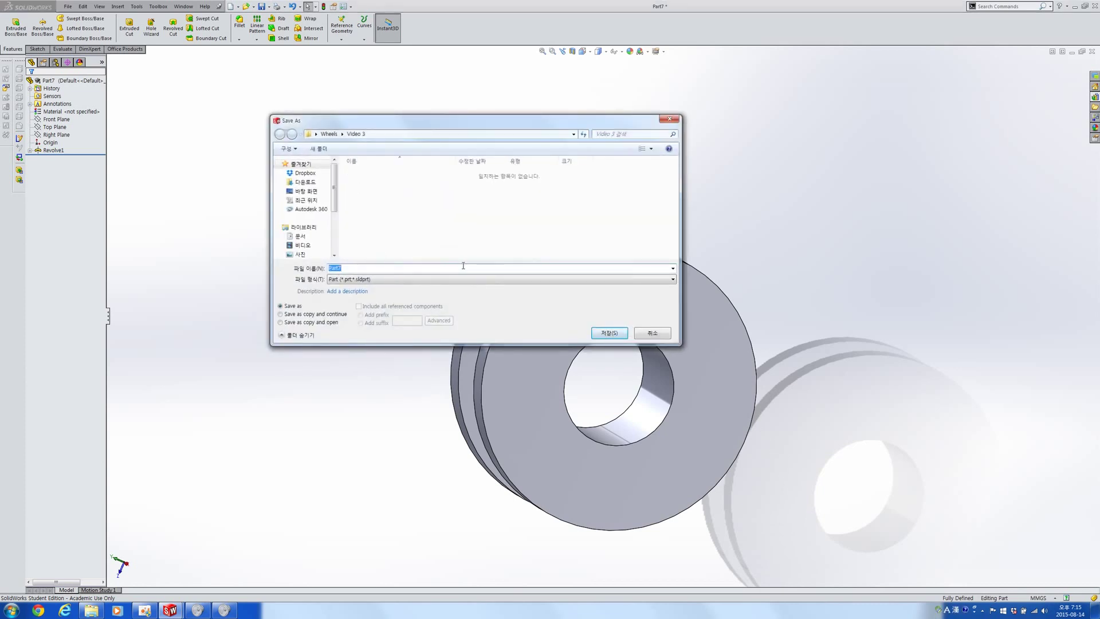
pyautogui.write('pulley')
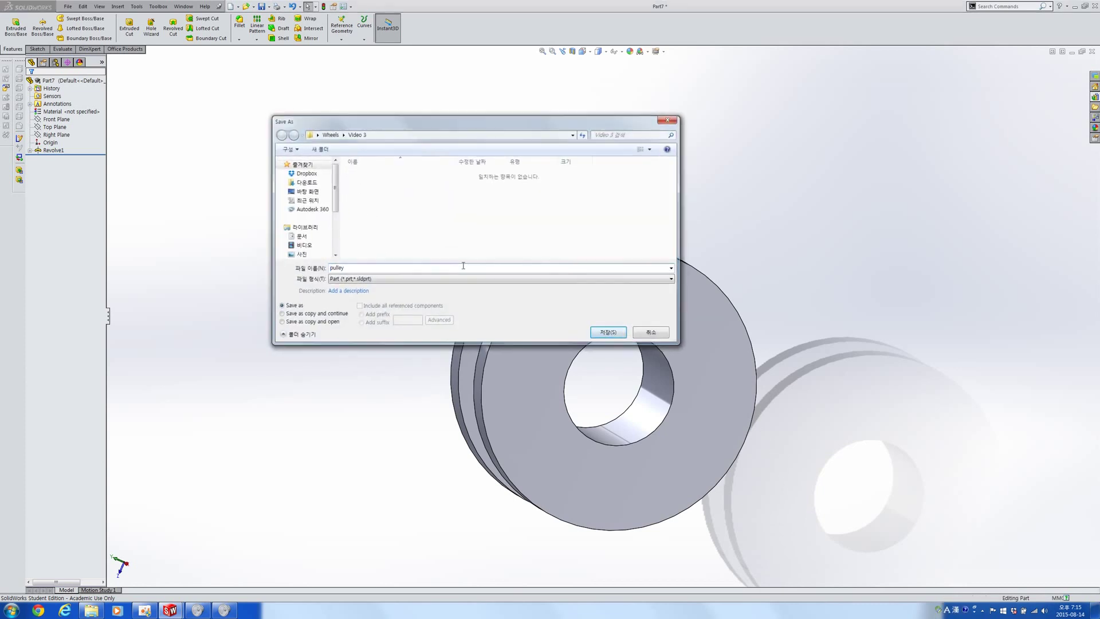
pyautogui.press('Return')
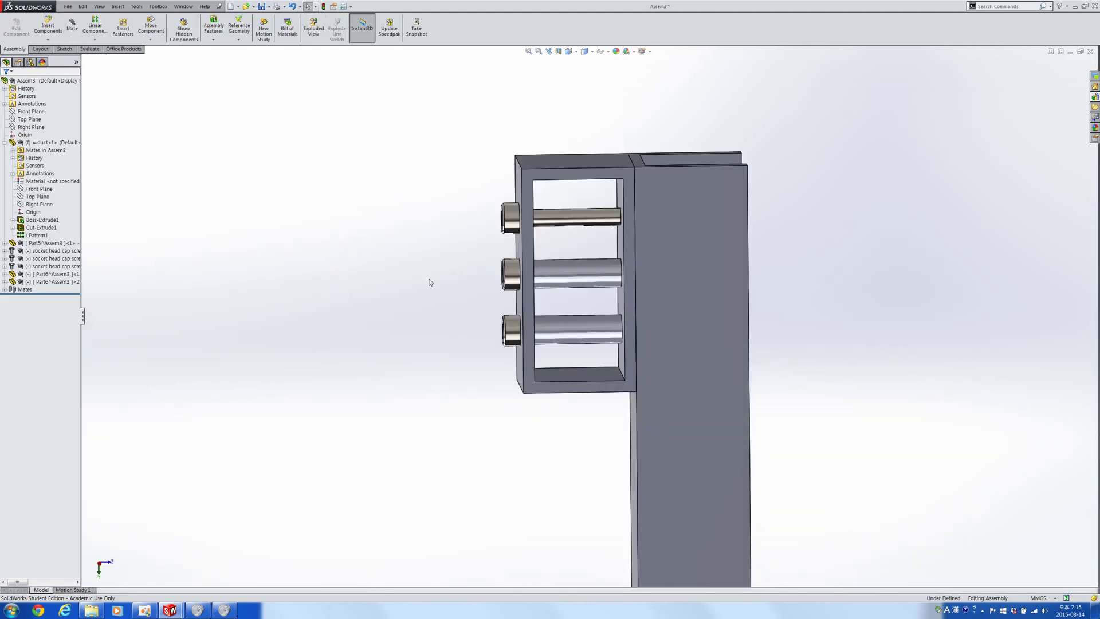
# Step: Insert the pulley part into the assembly beside the rectangular tube
pyautogui.click(47, 26)
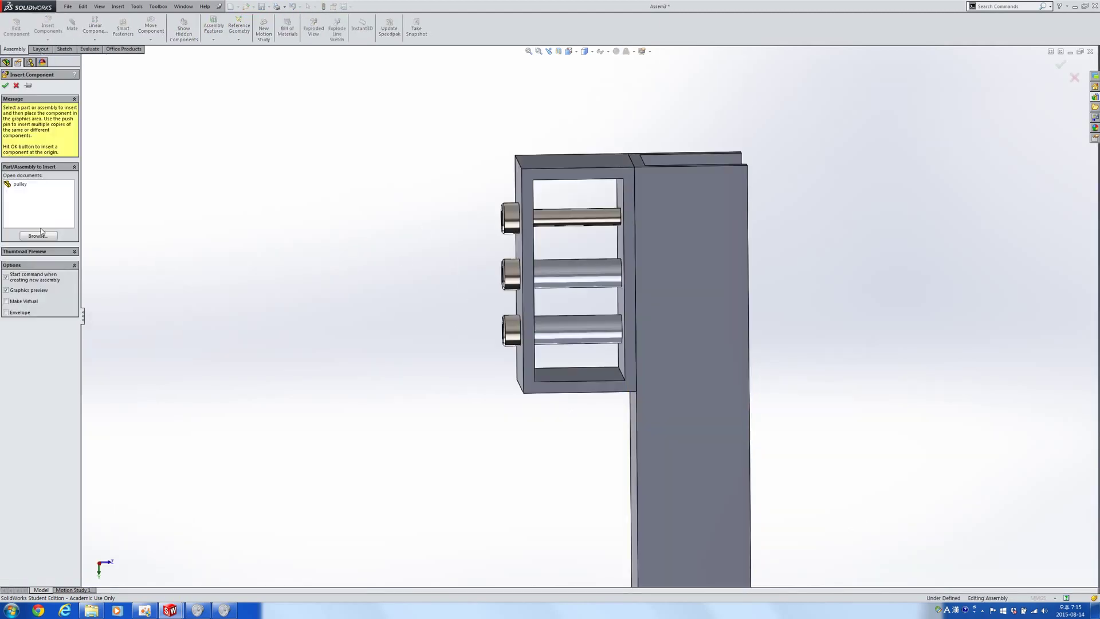
pyautogui.click(20, 185)
pyautogui.click(448, 256)
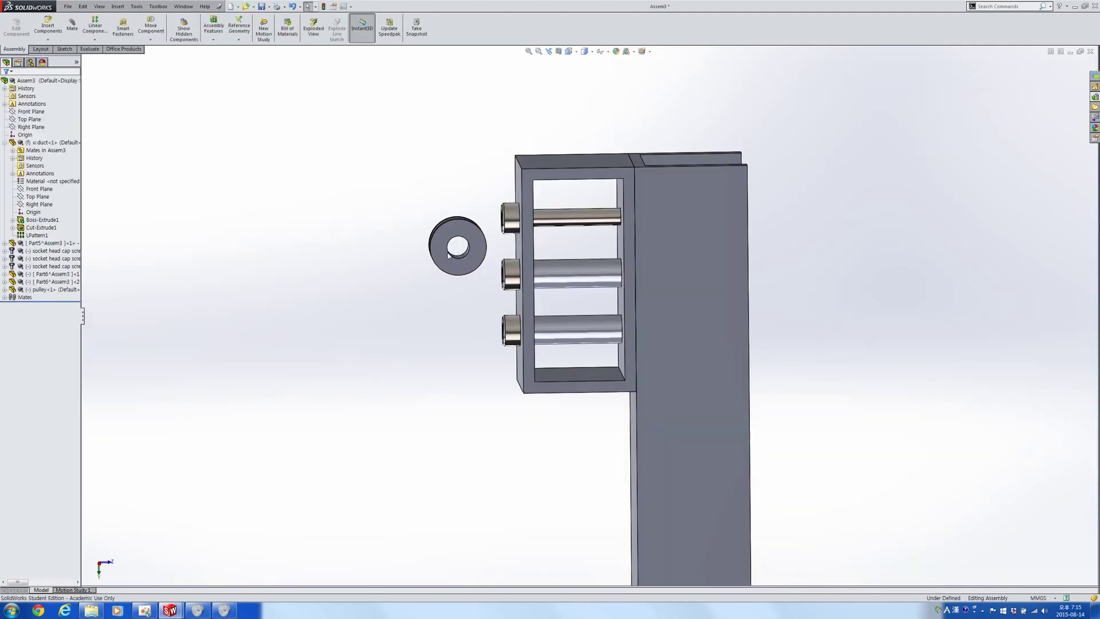
# Step: Mate the pulley's bore concentric with the uppermost cap screw's shank and slide the pulley along it into the tube opening
pyautogui.click(450, 252)
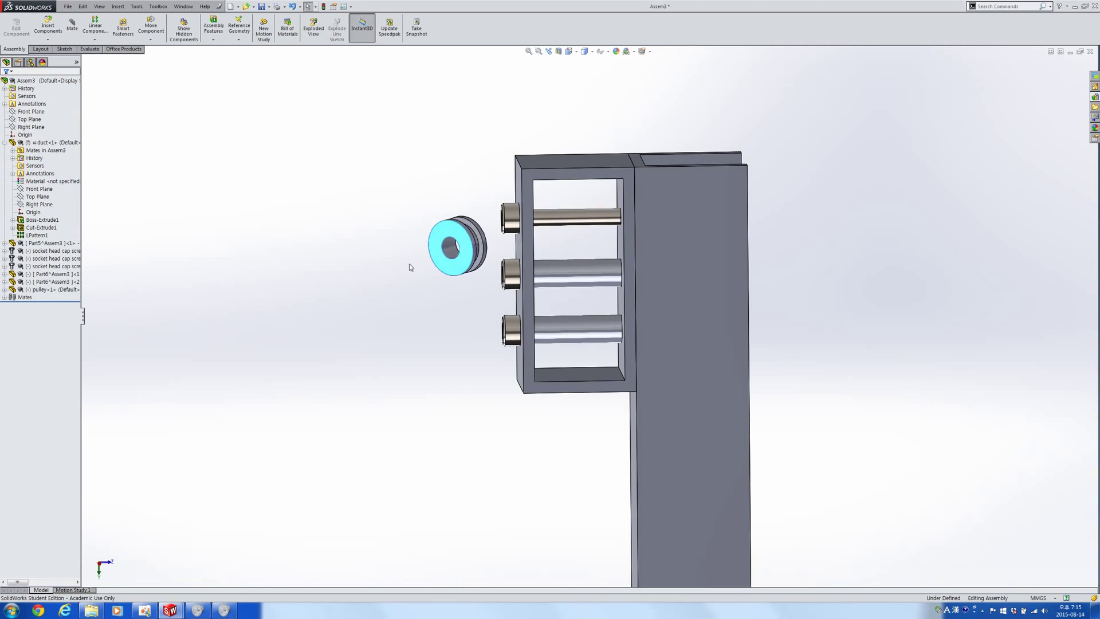
pyautogui.keyDown('ctrl'); pyautogui.click(574, 222); pyautogui.keyUp('ctrl')
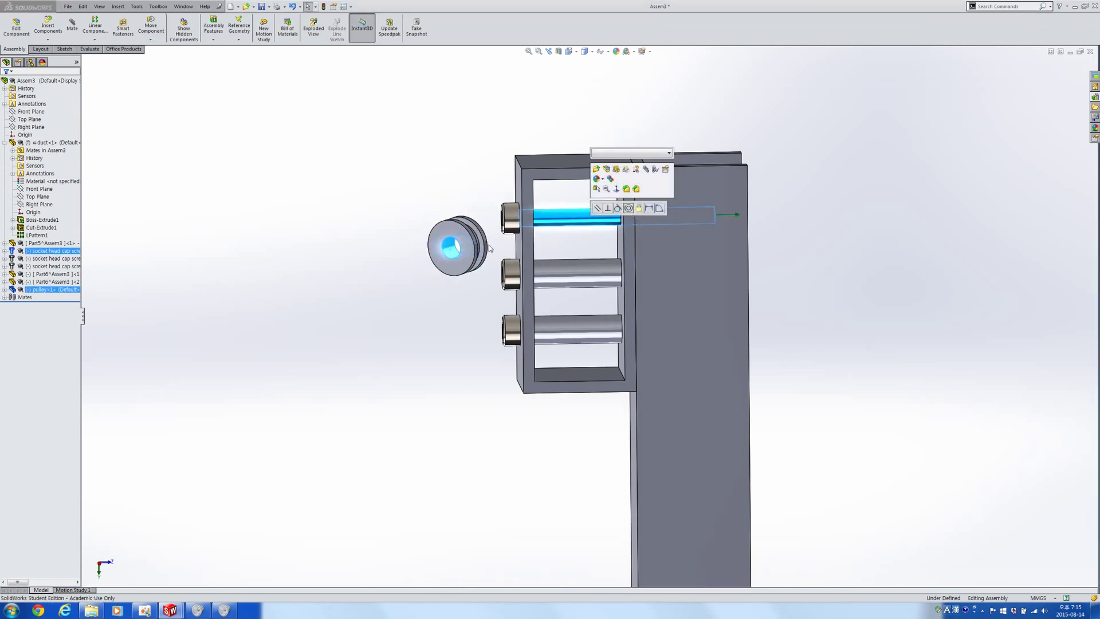
pyautogui.click(628, 207)
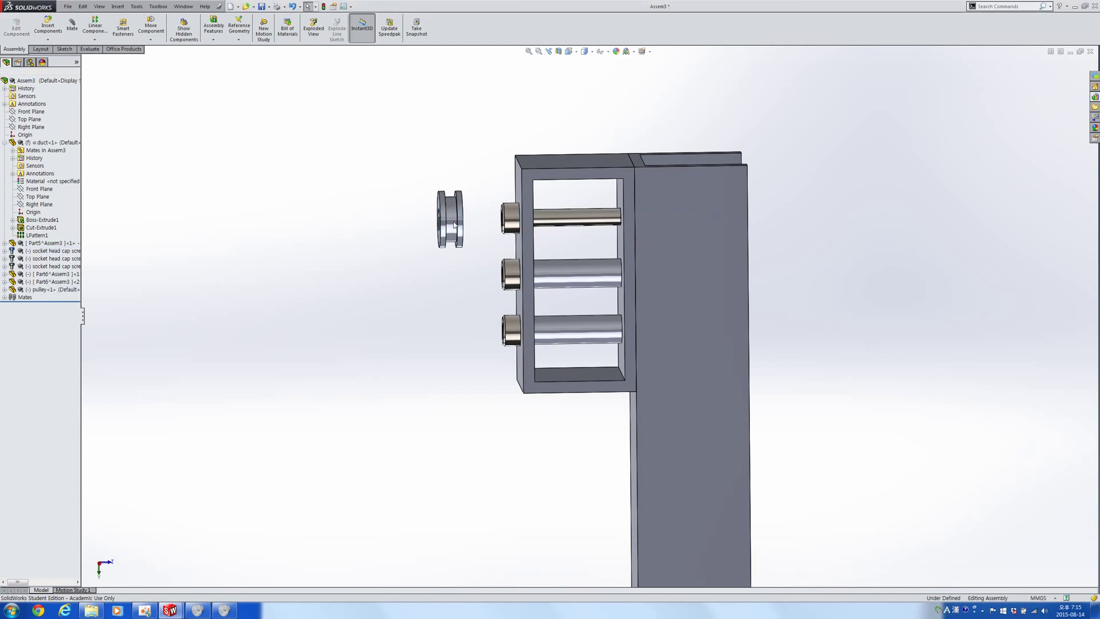
pyautogui.moveTo(597, 221); pyautogui.dragTo(702, 224)
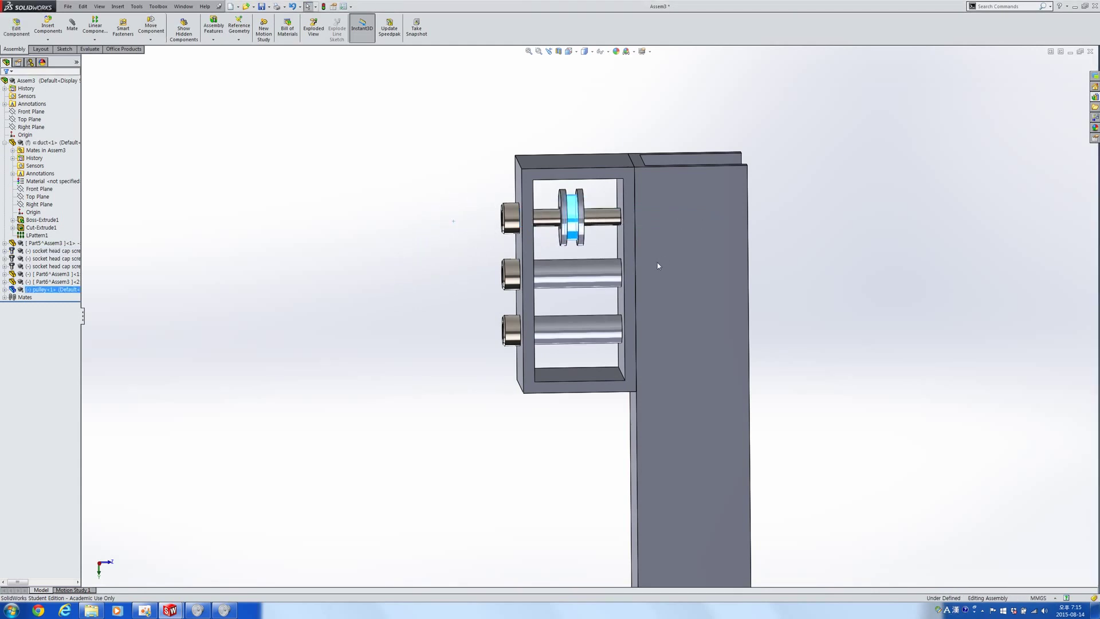
# Step: Examine how the pulley, spacers and cap screws sit in the rectangular tube from its opposite and outer sides
pyautogui.moveTo(658, 263); pyautogui.dragTo(820, 235, button='middle')
pyautogui.moveTo(890, 263)
pyautogui.mouseDown(button='middle')
pyautogui.moveTo(908, 258)
pyautogui.moveTo(893, 278)
pyautogui.mouseUp(button='middle')
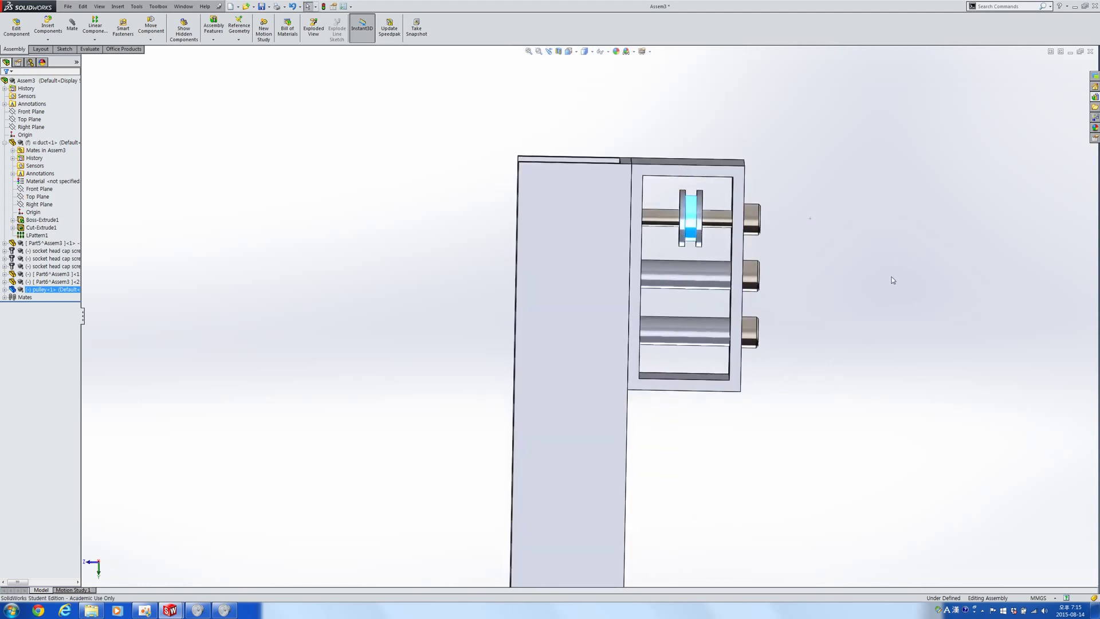
pyautogui.click(881, 277)
pyautogui.scroll(-10, 744, 197)
pyautogui.scroll(6, 604, 280)
pyautogui.moveTo(565, 248); pyautogui.dragTo(686, 495, button='middle')
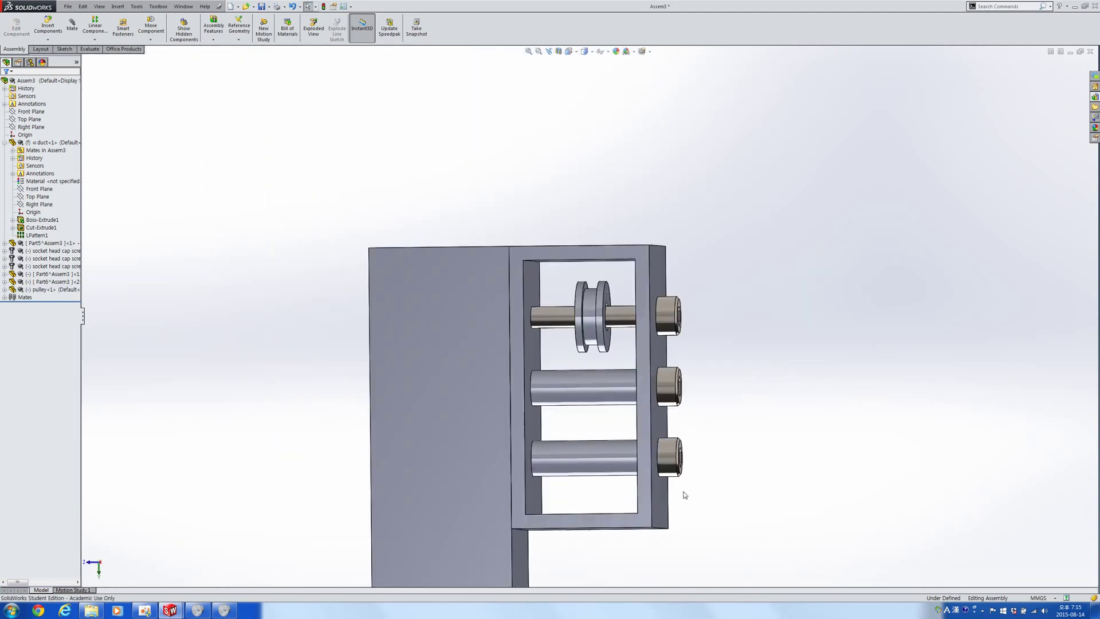
pyautogui.moveTo(714, 408); pyautogui.dragTo(697, 321, button='middle')
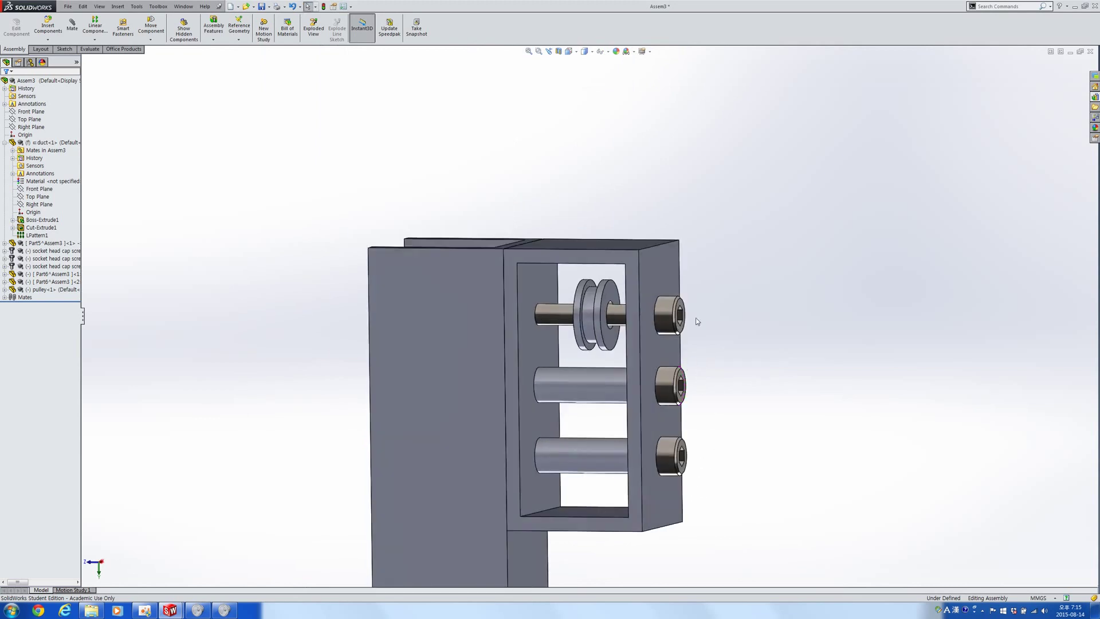
pyautogui.click(659, 272)
pyautogui.click(613, 256)
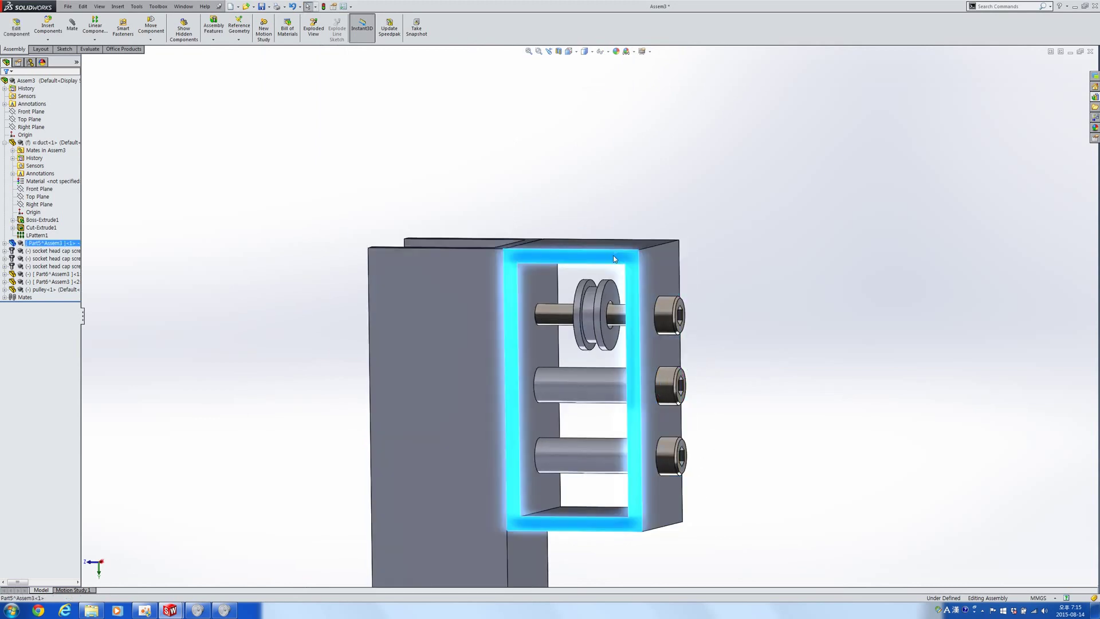
pyautogui.click(597, 386)
pyautogui.click(604, 452)
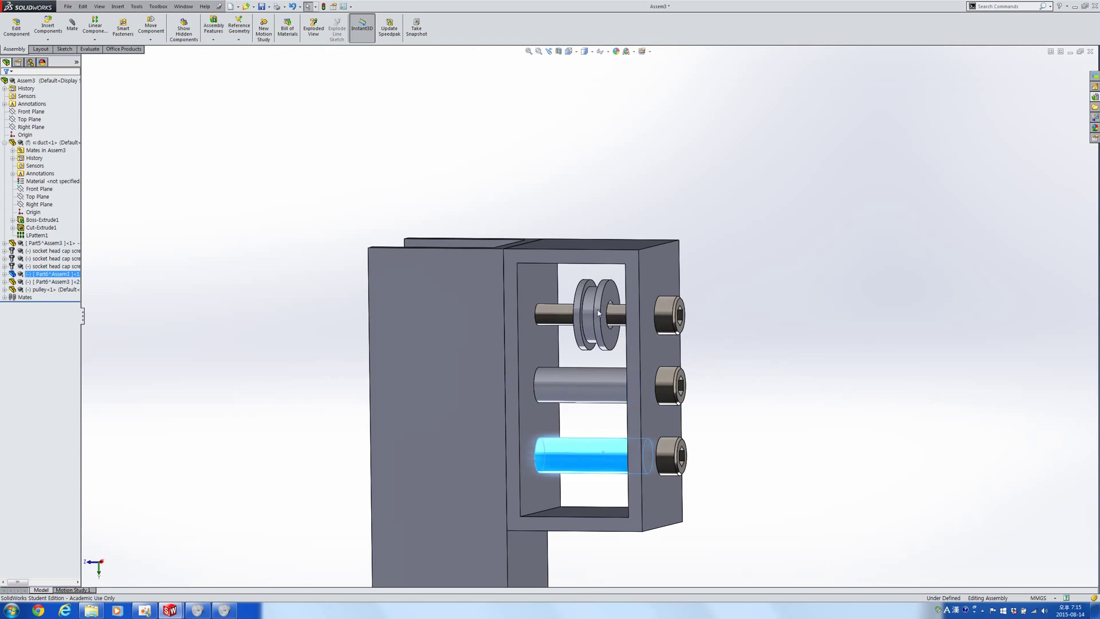
pyautogui.click(598, 313)
pyautogui.click(602, 392)
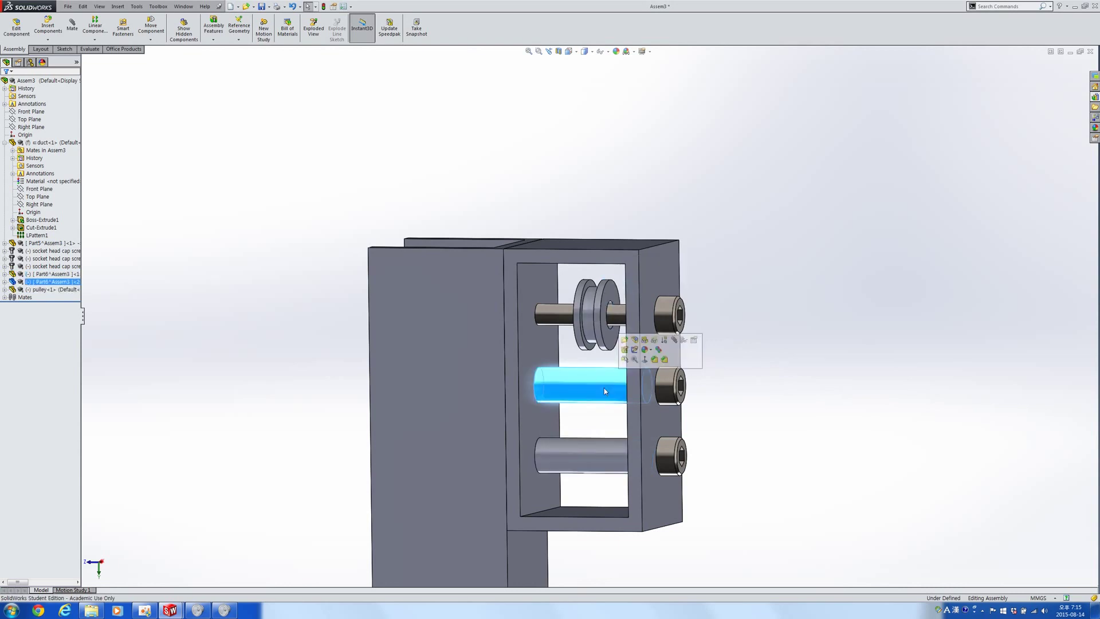
pyautogui.click(808, 407)
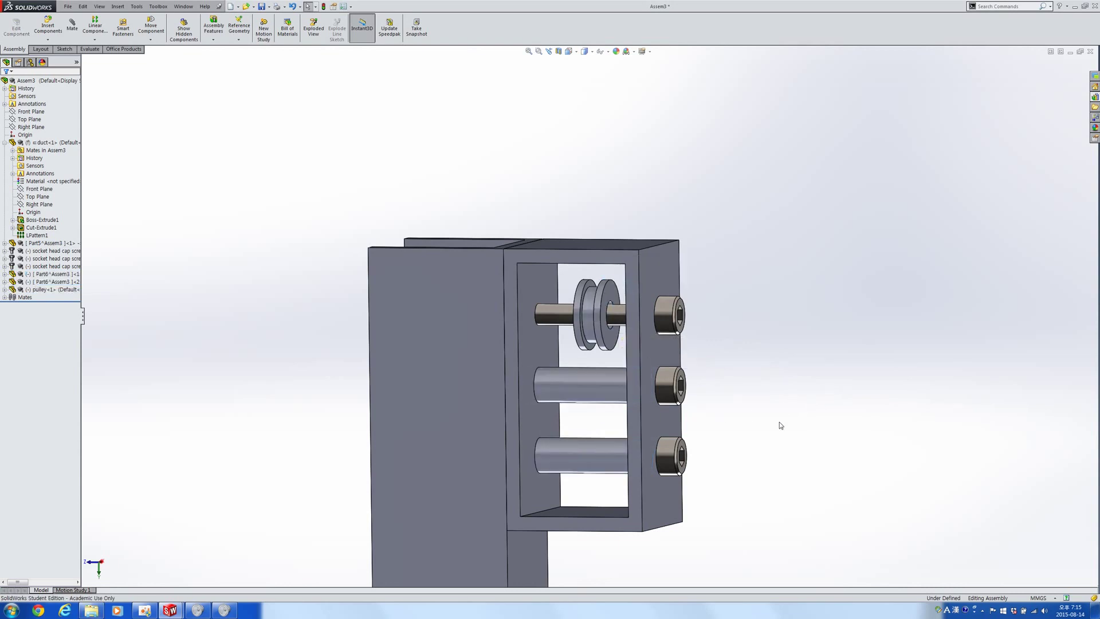
pyautogui.moveTo(756, 432); pyautogui.dragTo(749, 460, button='middle')
pyautogui.click(595, 361)
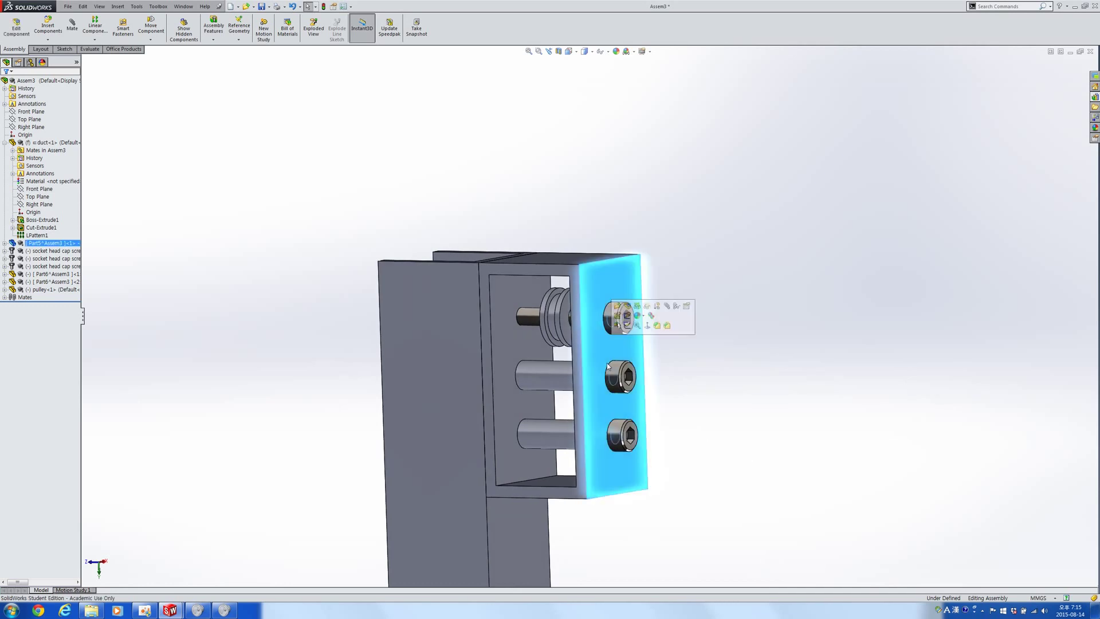
pyautogui.click(727, 392)
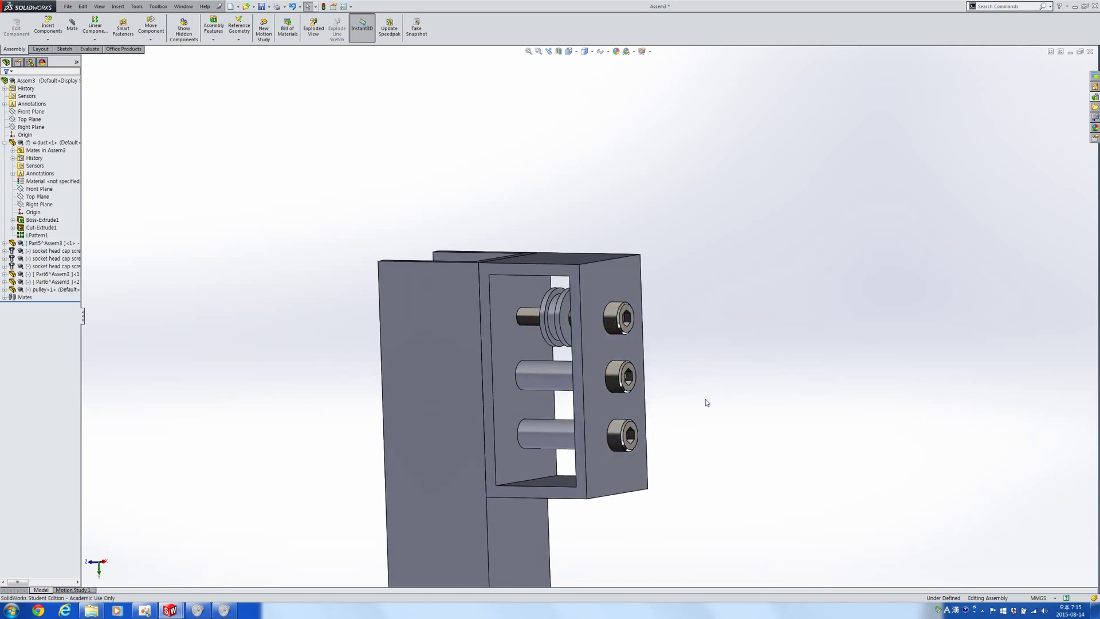
# Step: Open the pulley part from the assembly in its own window and inspect its shape
pyautogui.click(552, 327)
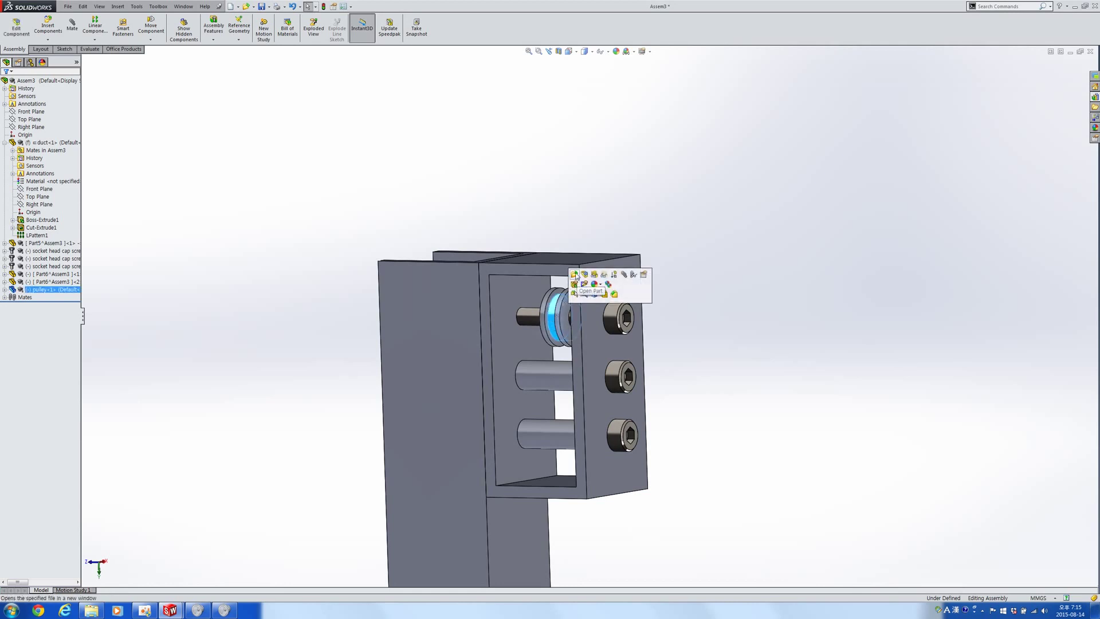
pyautogui.click(575, 276)
pyautogui.click(728, 353)
pyautogui.moveTo(764, 549); pyautogui.dragTo(831, 396, button='middle')
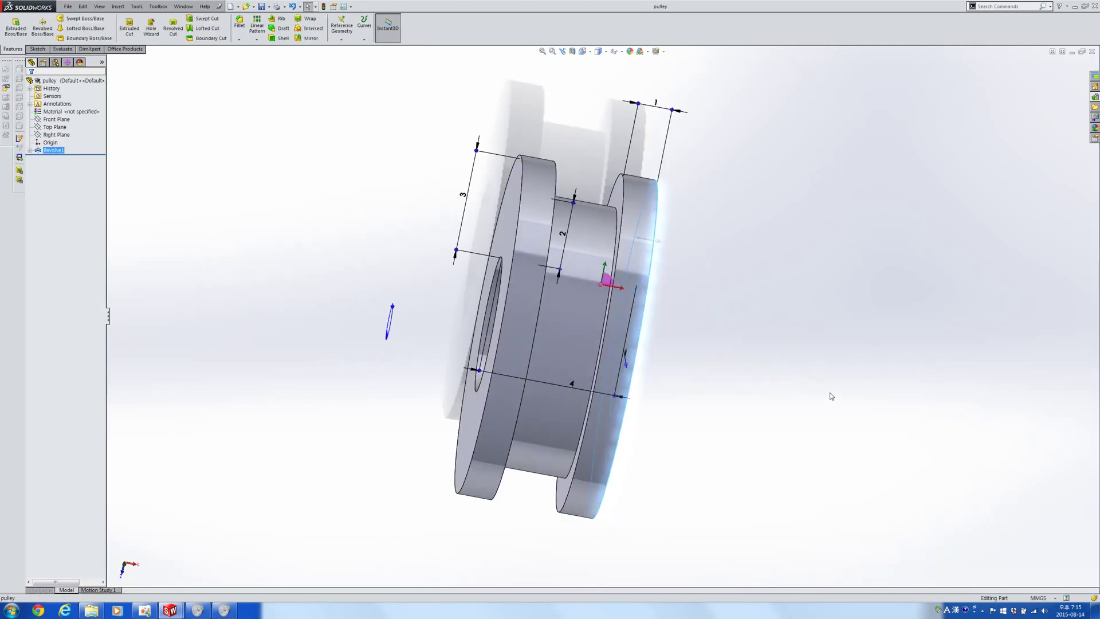
pyautogui.click(742, 385)
# Step: Export the pulley as an STL file into the Video 3 folder
pyautogui.click(69, 7)
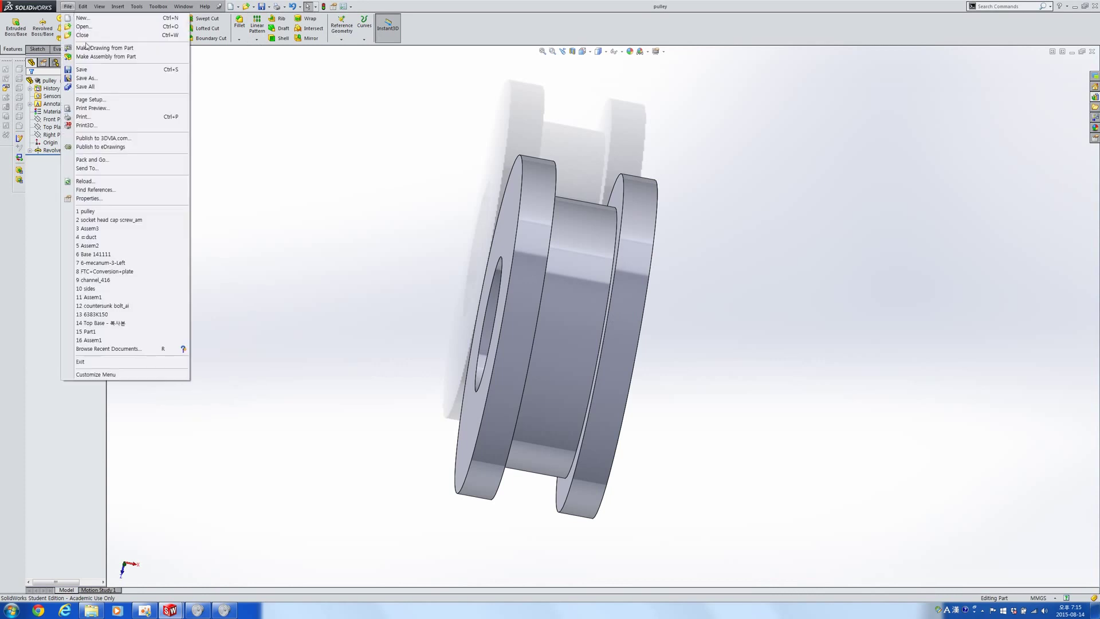
pyautogui.click(94, 79)
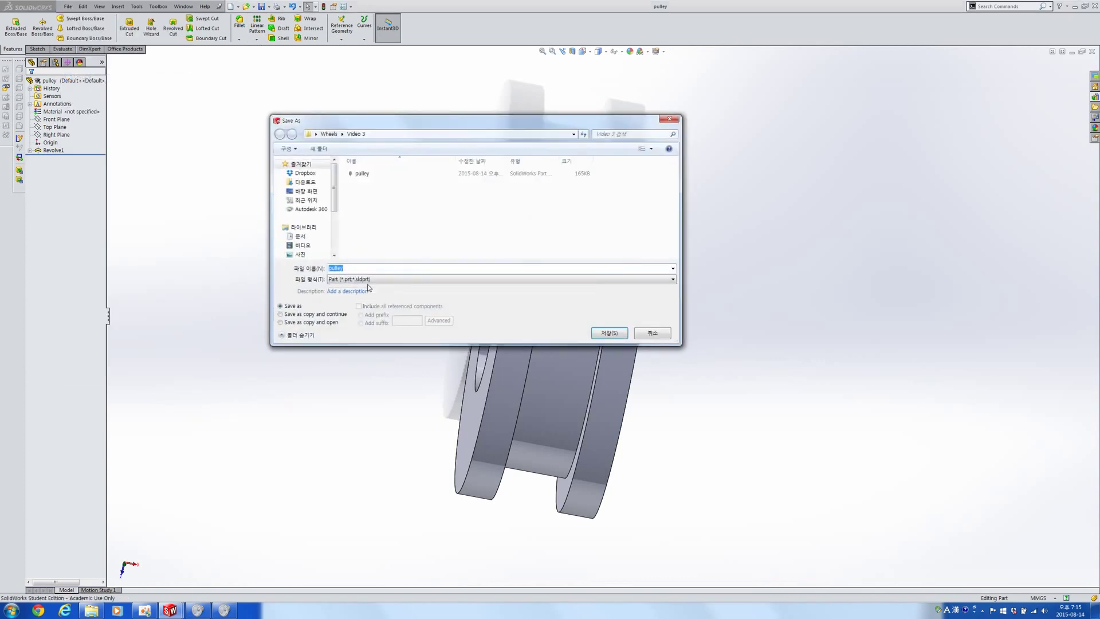
pyautogui.click(373, 278)
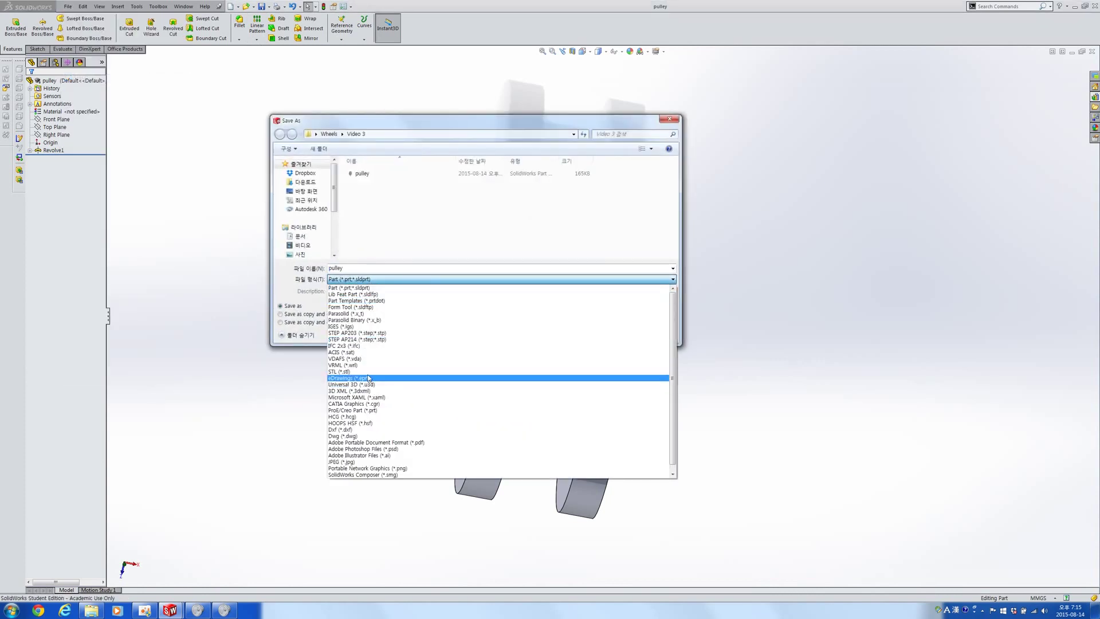
pyautogui.click(366, 372)
pyautogui.click(610, 350)
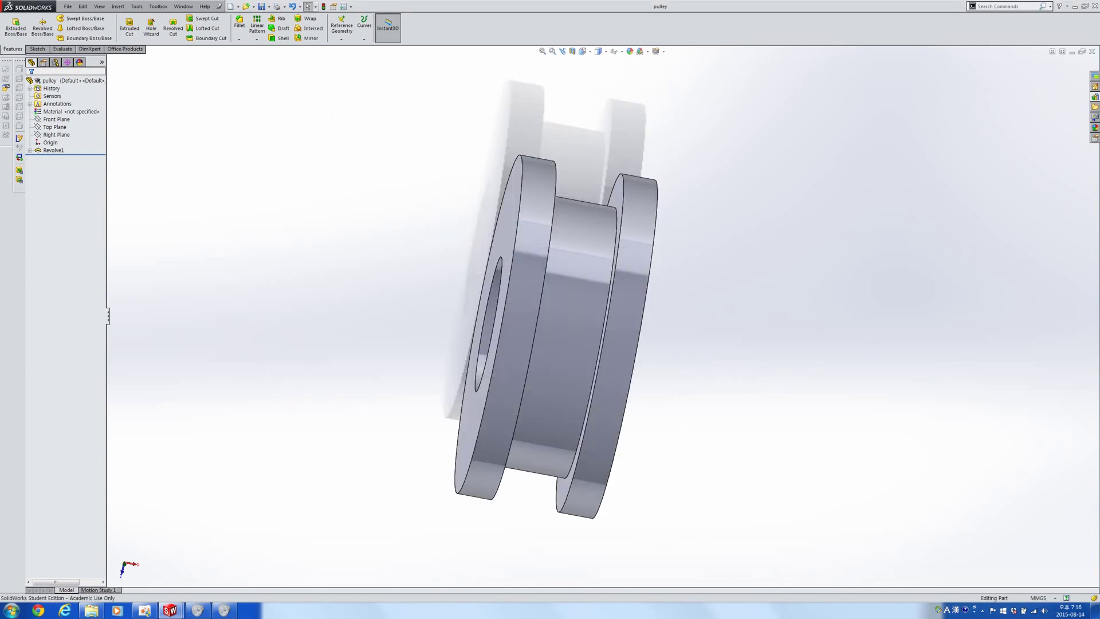
# Step: Launch the CEL AutoMaker 3D printing software and create a new untitled layout project
pyautogui.press('super')
pyautogui.click(35, 572)
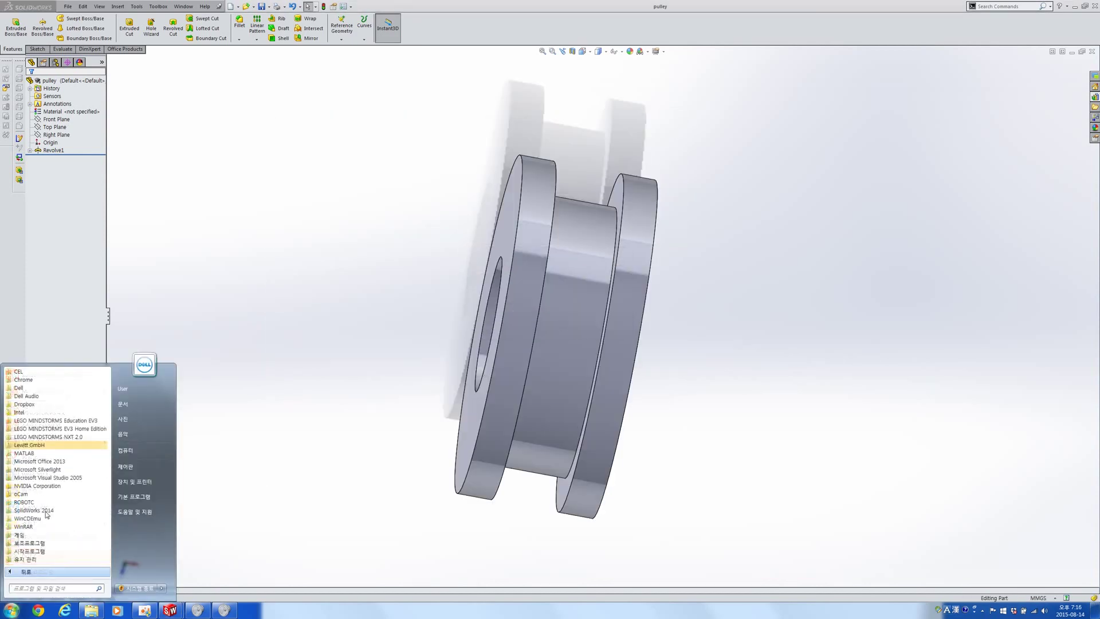
pyautogui.scroll(5, 47, 515)
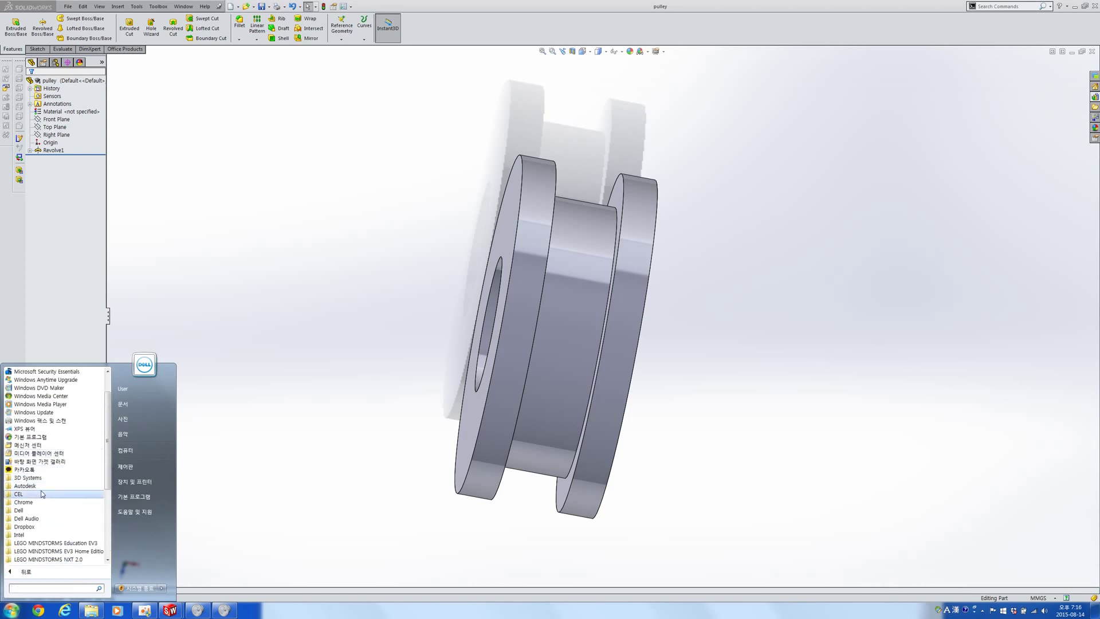
pyautogui.click(41, 494)
pyautogui.click(45, 505)
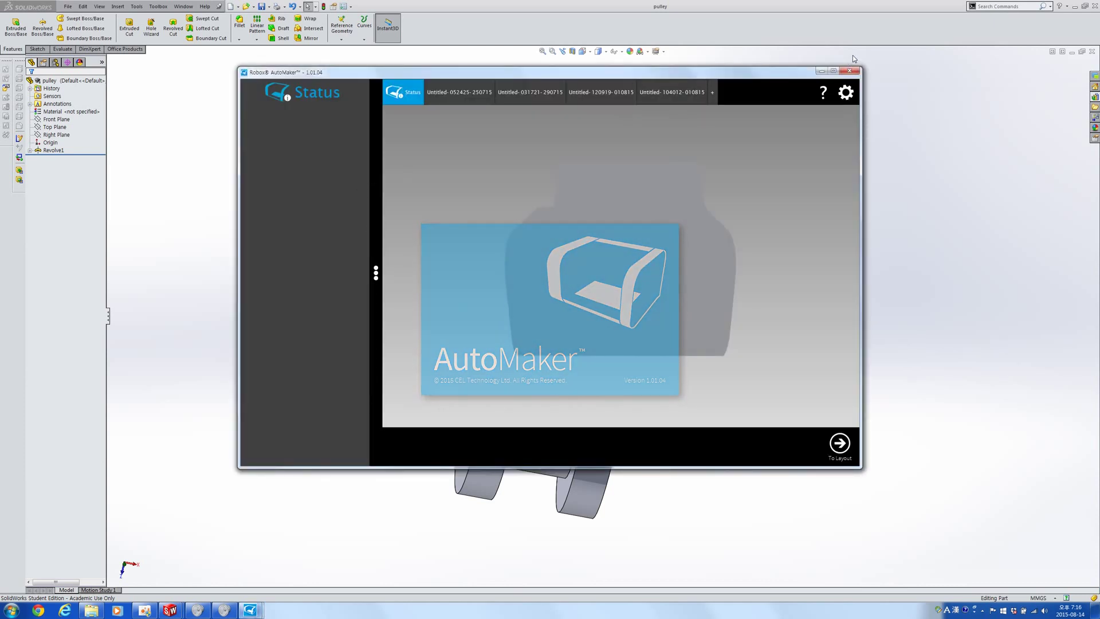
pyautogui.click(712, 94)
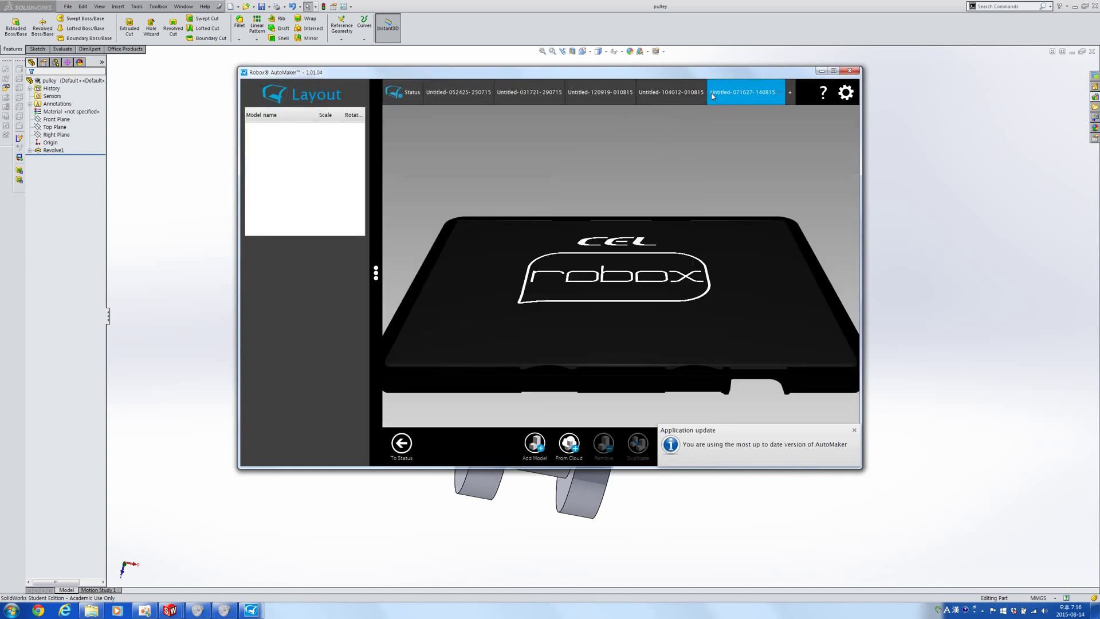
# Step: Add the pulley STL from the Video 3 folder inside Wheels to the layout
pyautogui.click(541, 448)
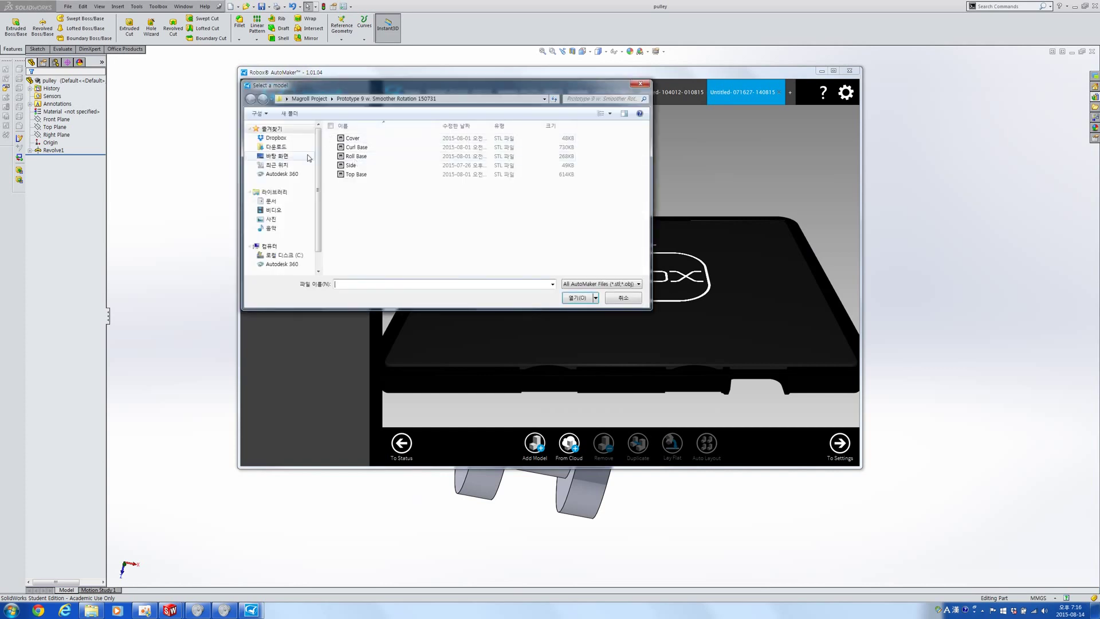
pyautogui.click(277, 147)
pyautogui.click(277, 156)
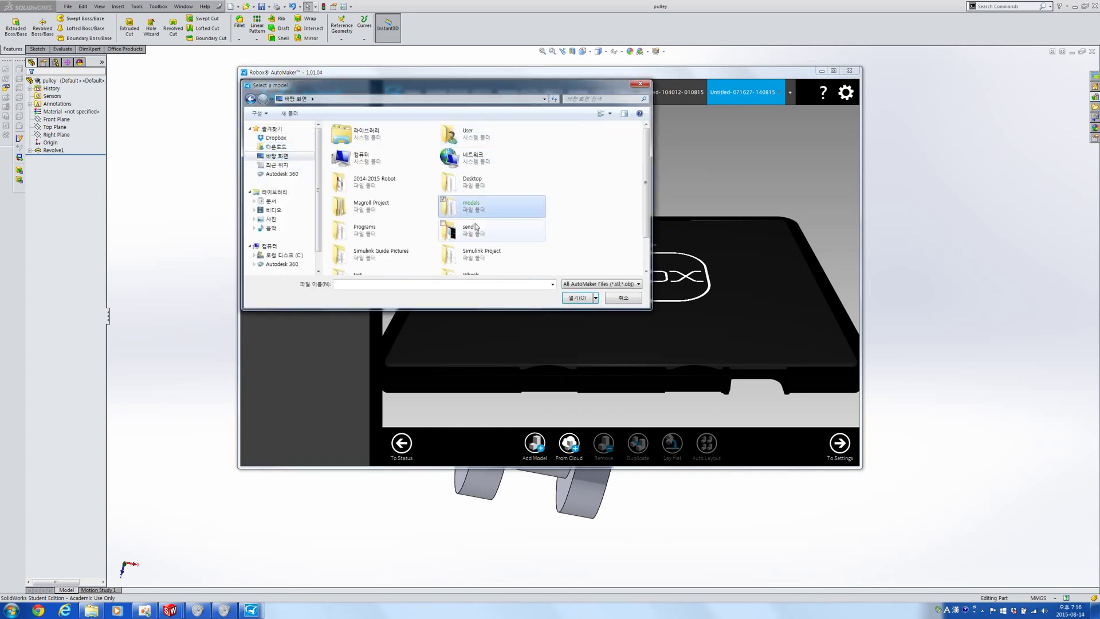
pyautogui.scroll(-1, 475, 231)
pyautogui.doubleClick(474, 235)
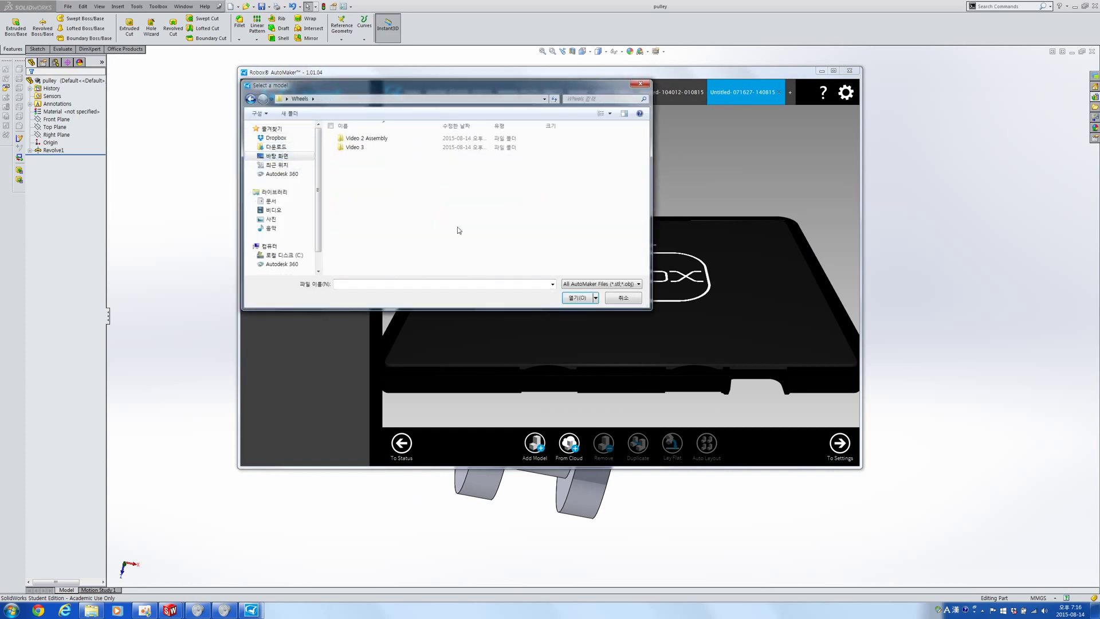
pyautogui.doubleClick(355, 147)
pyautogui.click(401, 140)
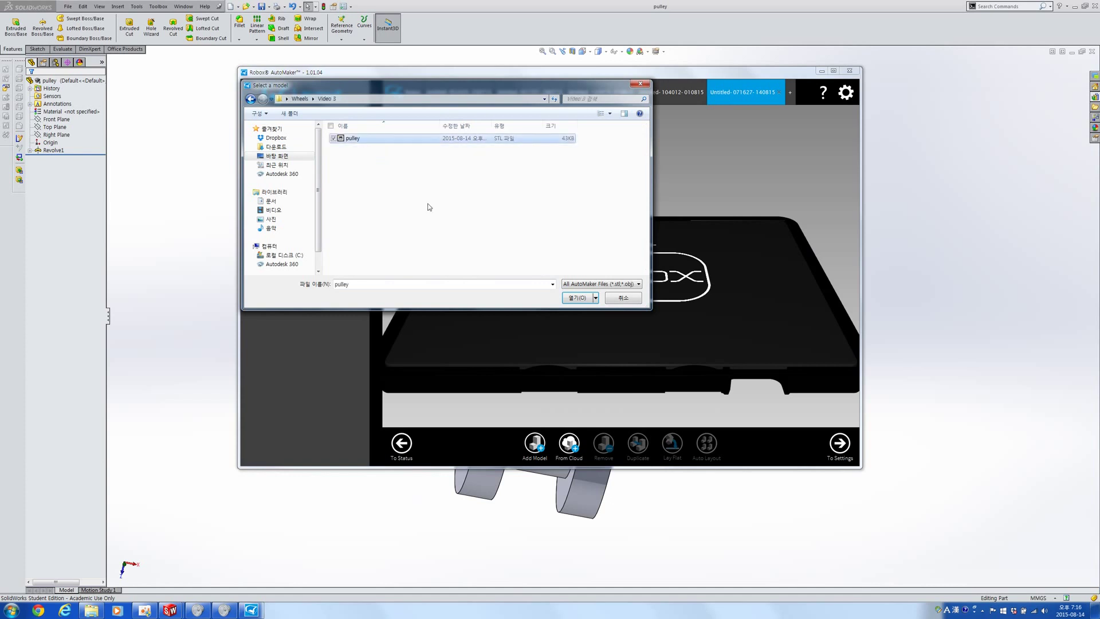
pyautogui.click(577, 298)
# Step: Lay the pulley flat on the build plate so it rests on one of its flange faces
pyautogui.scroll(10, 686, 261)
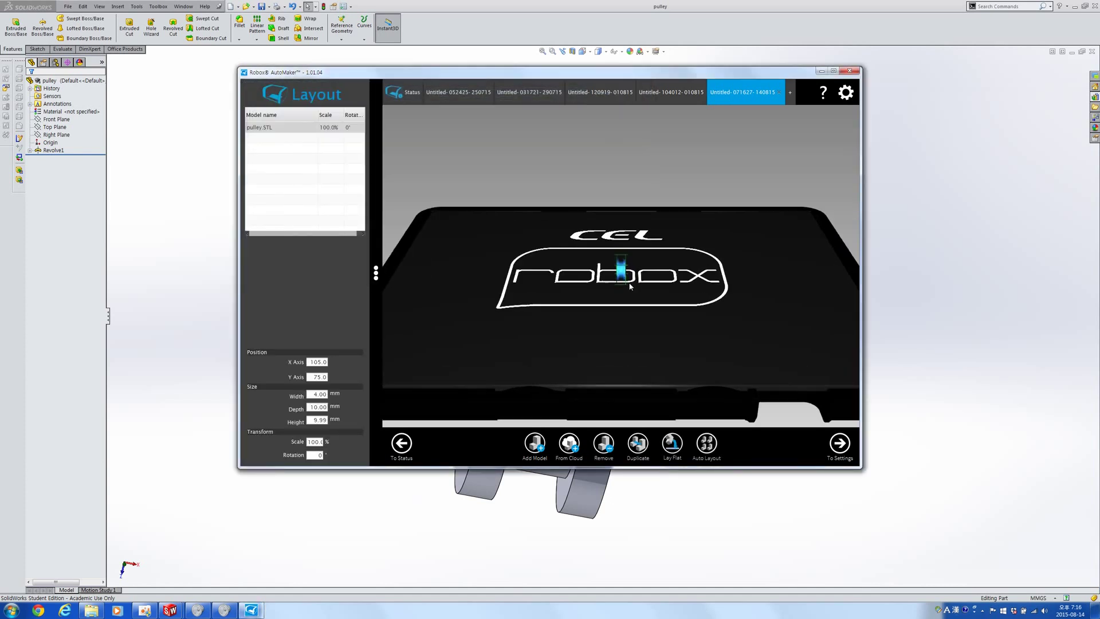
pyautogui.moveTo(663, 295); pyautogui.dragTo(624, 277, button='right')
pyautogui.moveTo(630, 276)
pyautogui.mouseDown(button='right')
pyautogui.moveTo(612, 279)
pyautogui.moveTo(618, 265)
pyautogui.mouseUp(button='right')
pyautogui.click(671, 445)
pyautogui.click(624, 276)
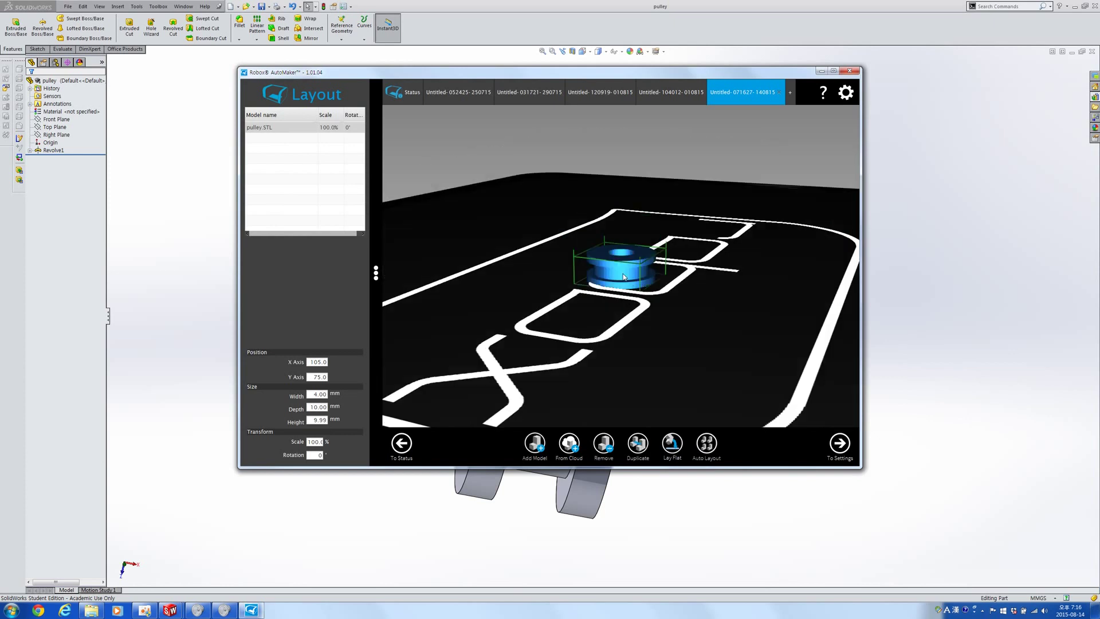
# Step: Check from the side how the pulley sits on the build plate, and remove it from the layout
pyautogui.moveTo(683, 291); pyautogui.dragTo(684, 279, button='right')
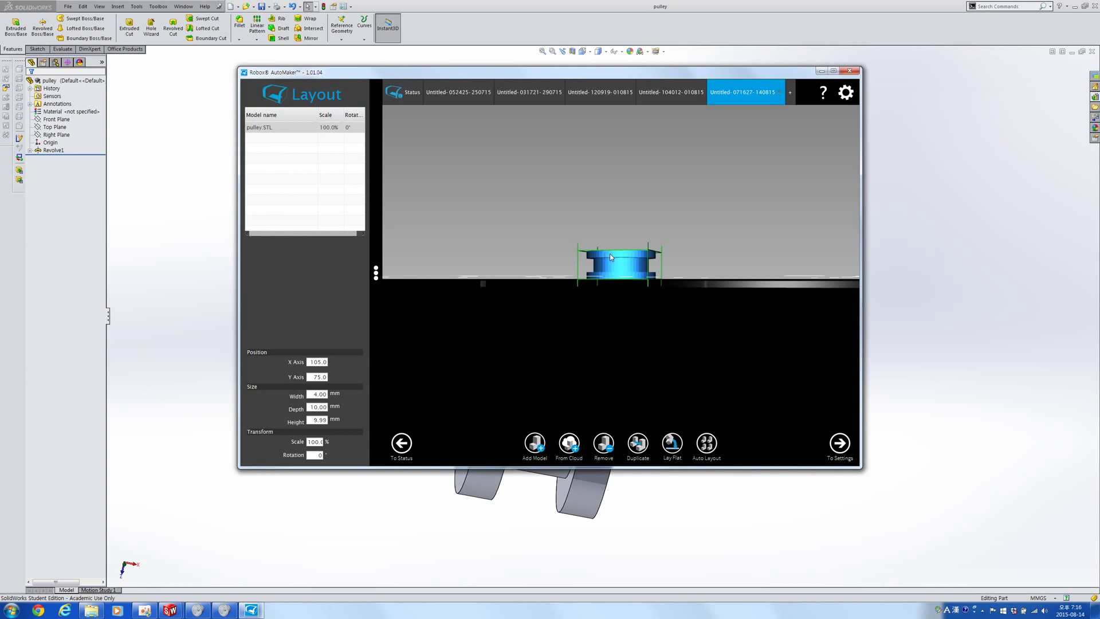
pyautogui.moveTo(622, 261); pyautogui.dragTo(614, 266, button='right')
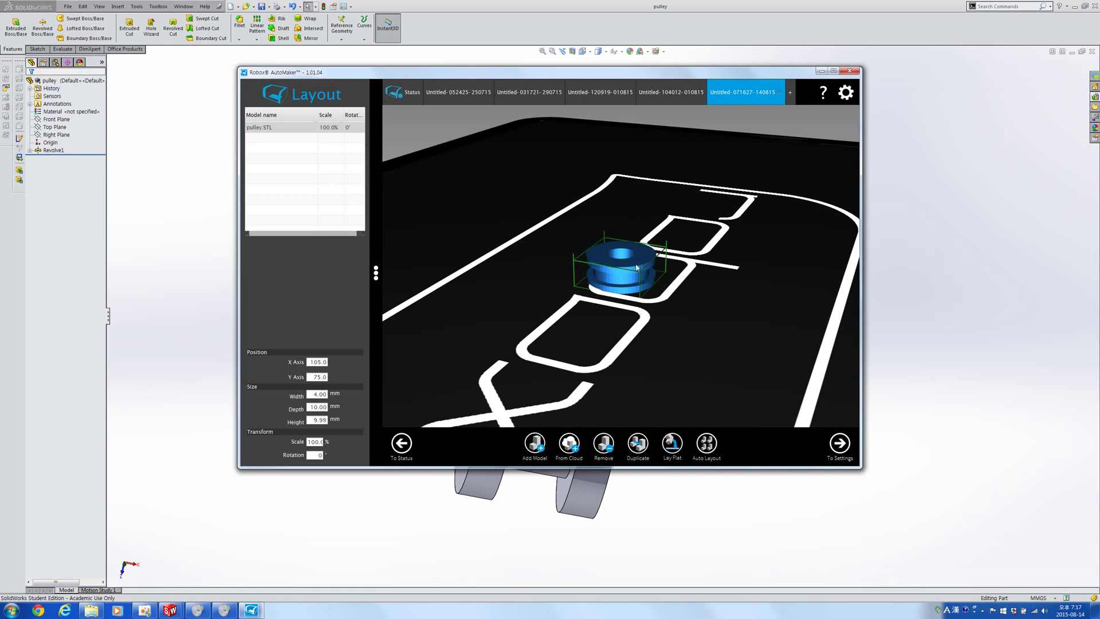
pyautogui.press('Delete')
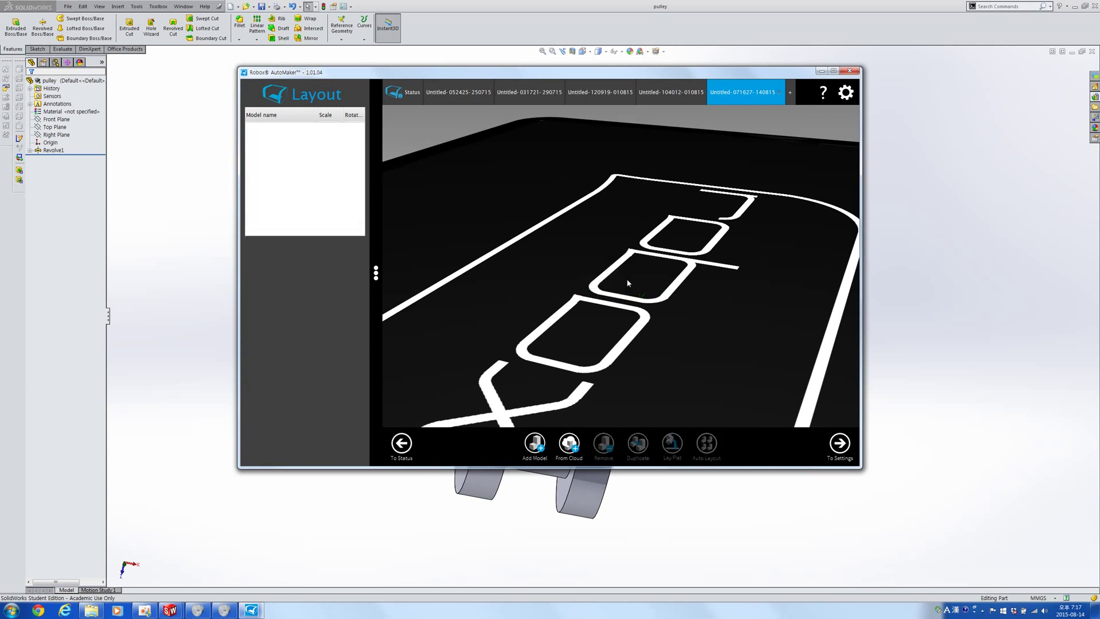
# Step: Switch back to the SolidWorks assembly and open the rectangular tube part in its own window
pyautogui.click(941, 326)
pyautogui.hotkey('ctrl', 'Tab')
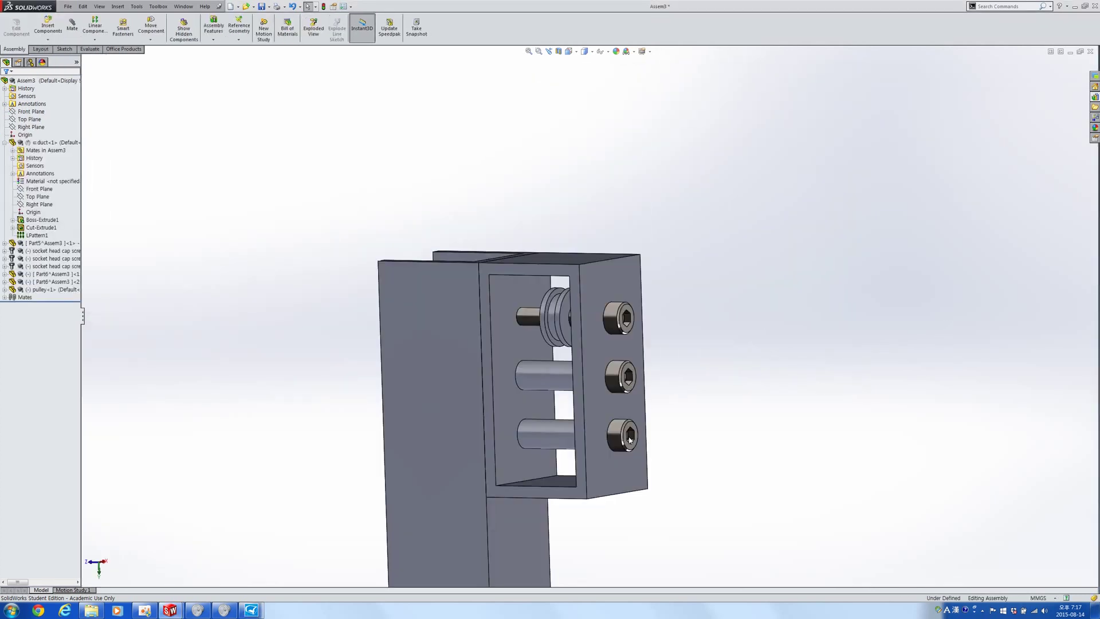
pyautogui.click(633, 452)
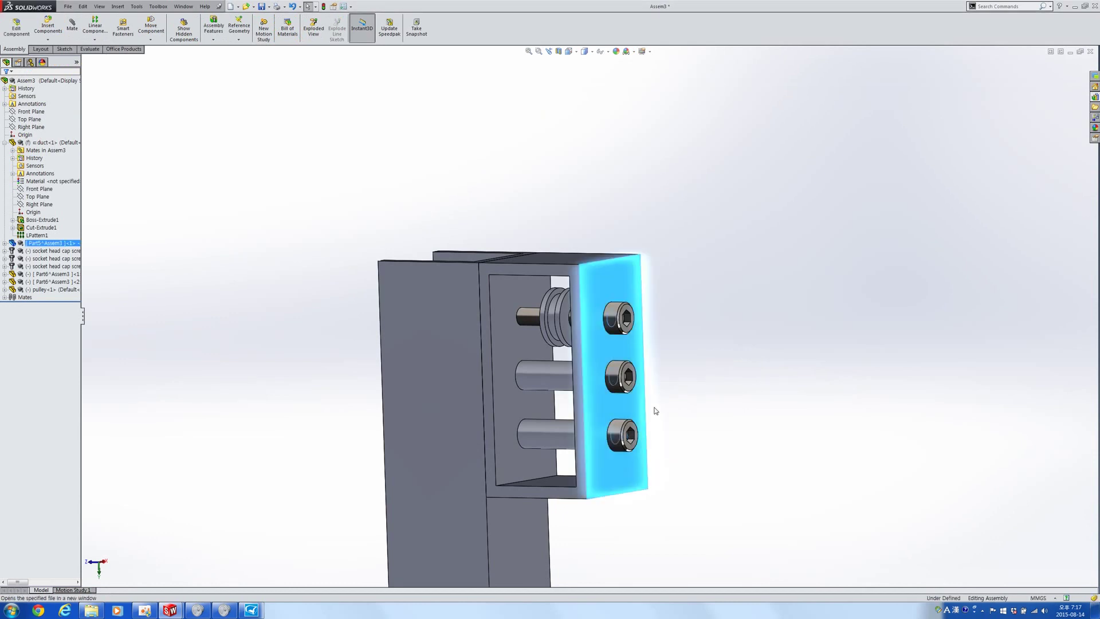
pyautogui.click(655, 411)
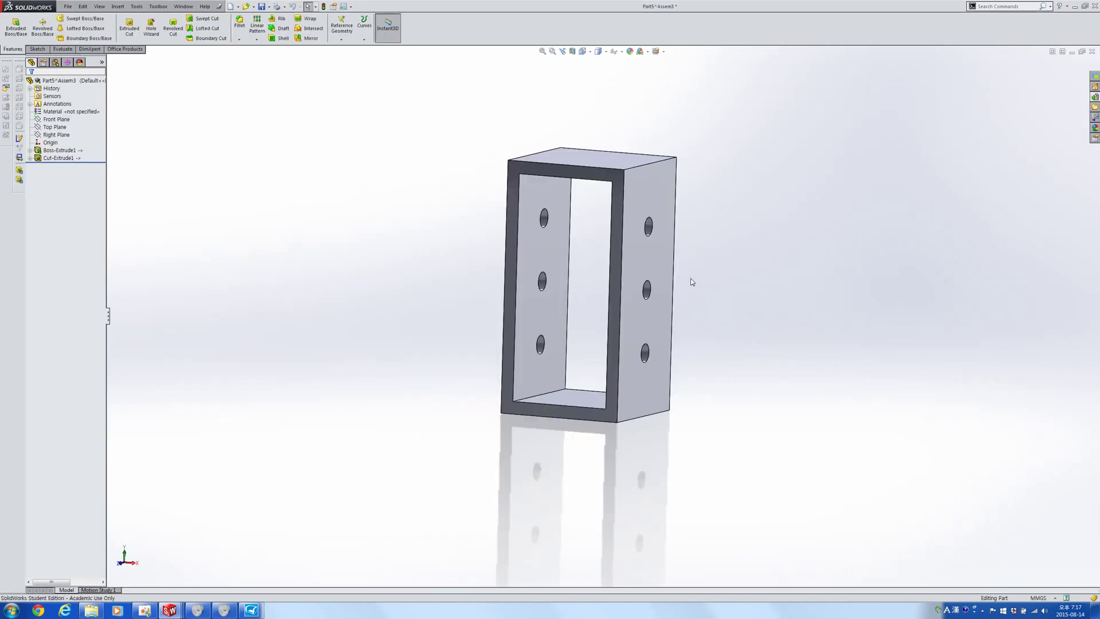
# Step: Examine the screw holes through the side walls of the rectangular tube
pyautogui.moveTo(644, 300); pyautogui.dragTo(637, 252, button='middle')
pyautogui.scroll(-4, 630, 247)
pyautogui.click(616, 275)
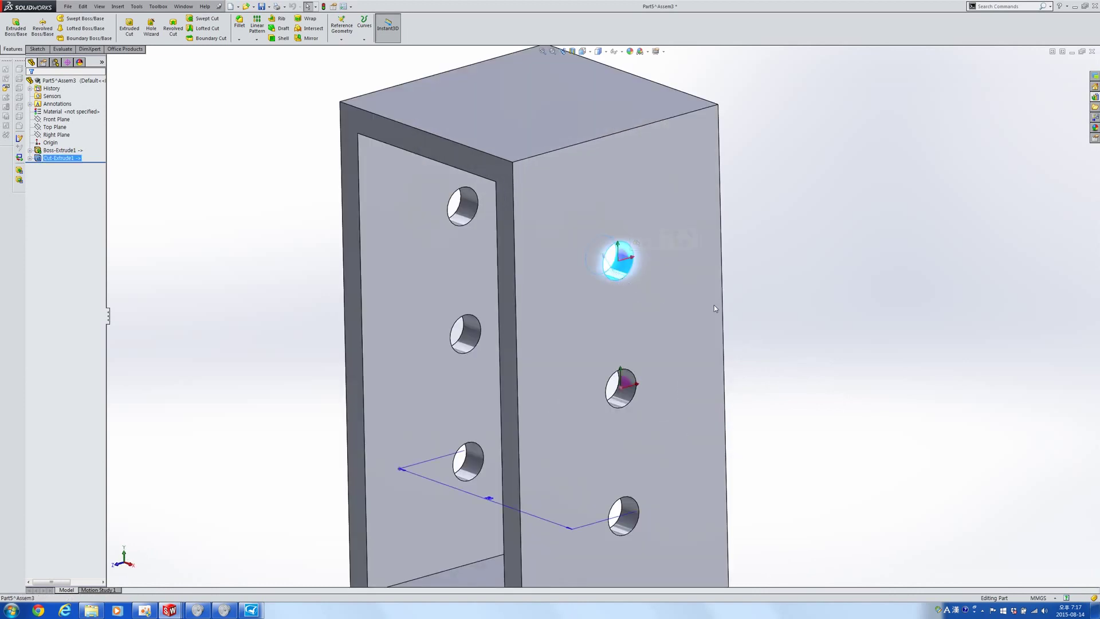
pyautogui.click(759, 344)
pyautogui.press('f')
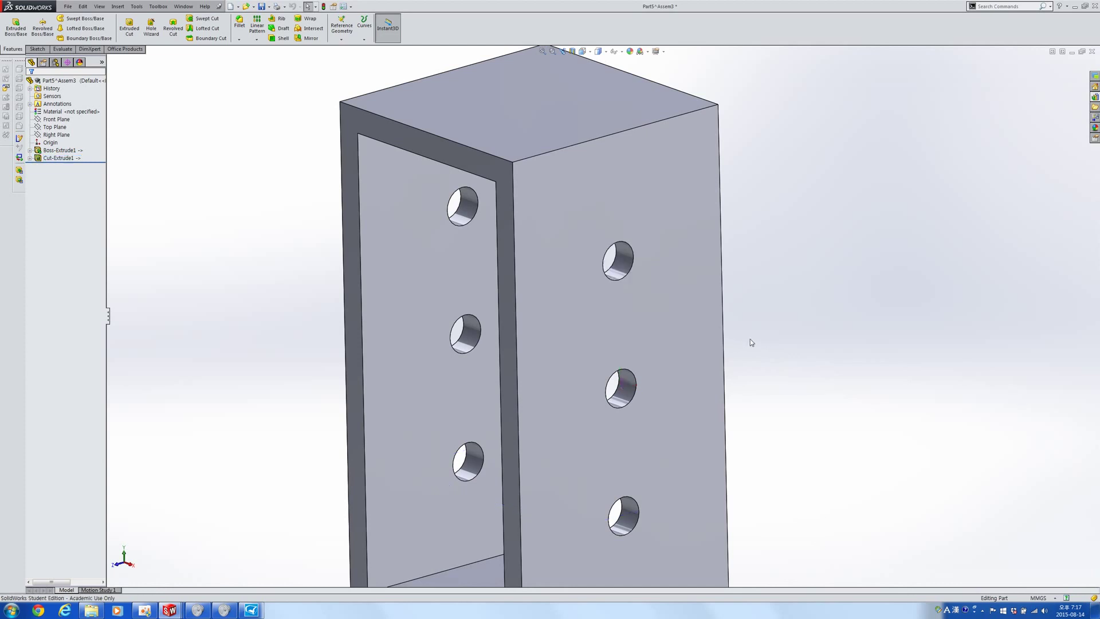
pyautogui.moveTo(633, 348); pyautogui.dragTo(724, 474, button='middle')
pyautogui.scroll(-5, 651, 221)
# Step: View the tube's open end face and its drilled side wall straight on, and look at it from around the side
pyautogui.rightClick(654, 228)
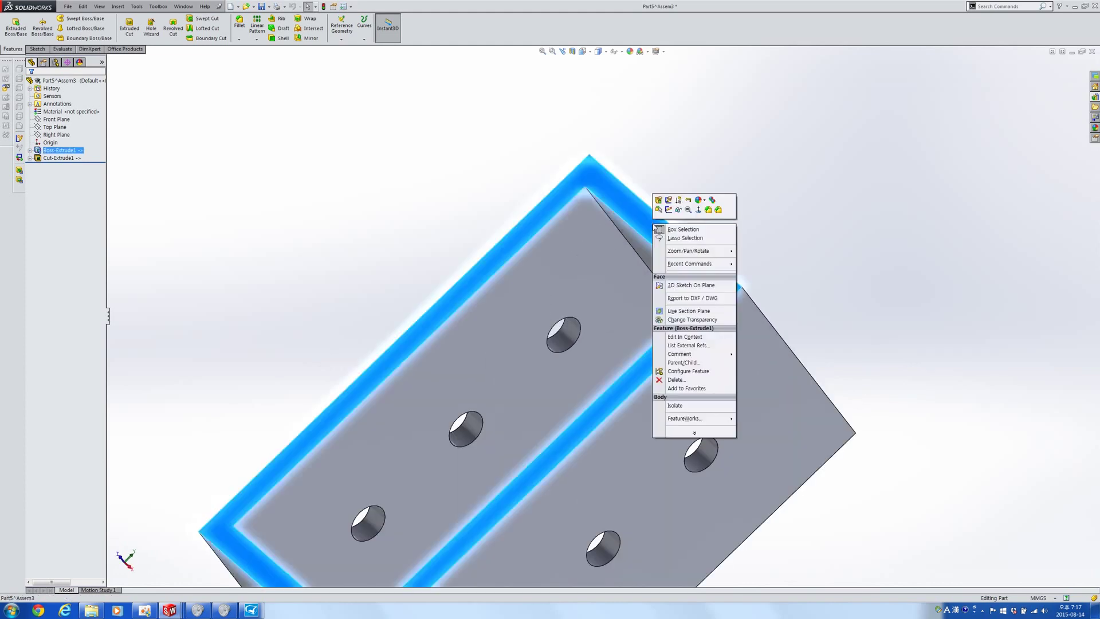
pyautogui.click(688, 210)
pyautogui.click(753, 306)
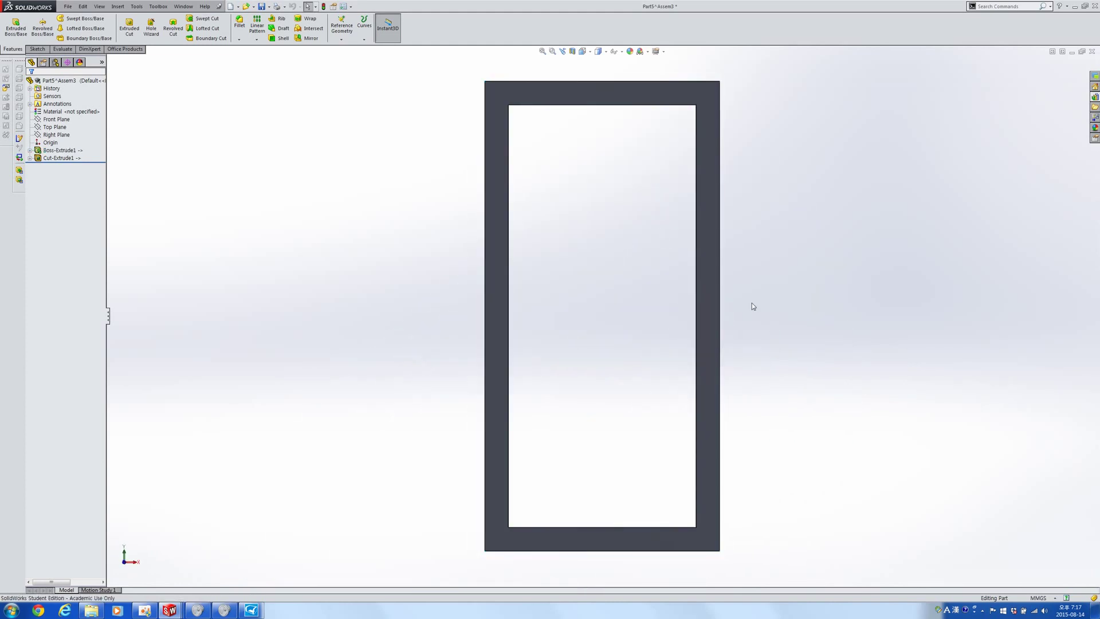
pyautogui.click(714, 234)
pyautogui.click(844, 320)
pyautogui.moveTo(843, 319); pyautogui.dragTo(795, 317, button='middle')
pyautogui.rightClick(718, 247)
pyautogui.click(761, 262)
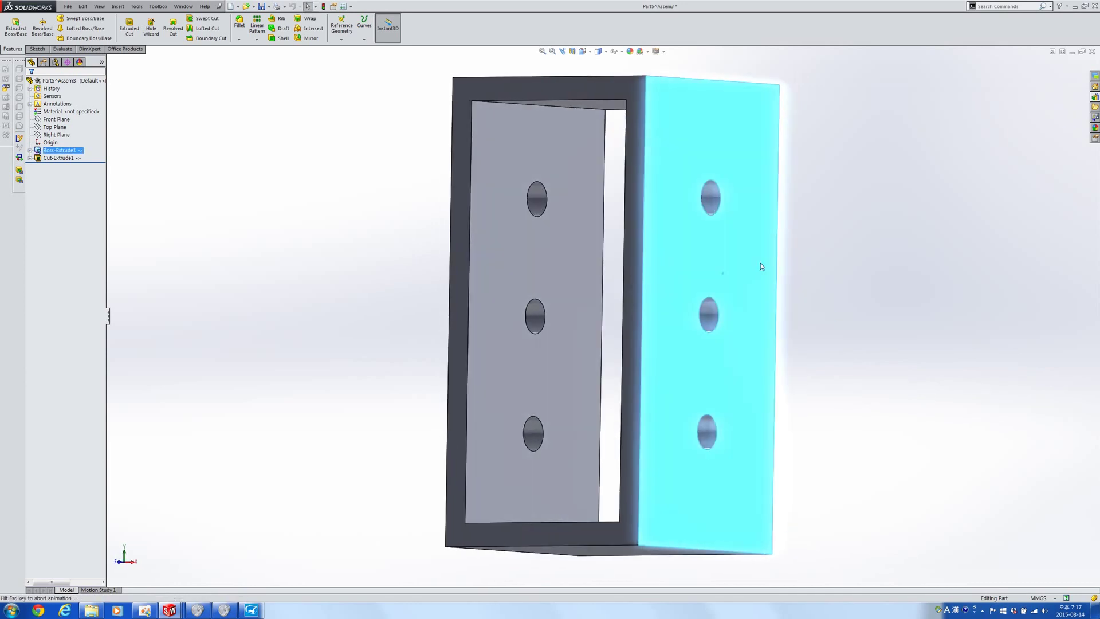
pyautogui.click(794, 318)
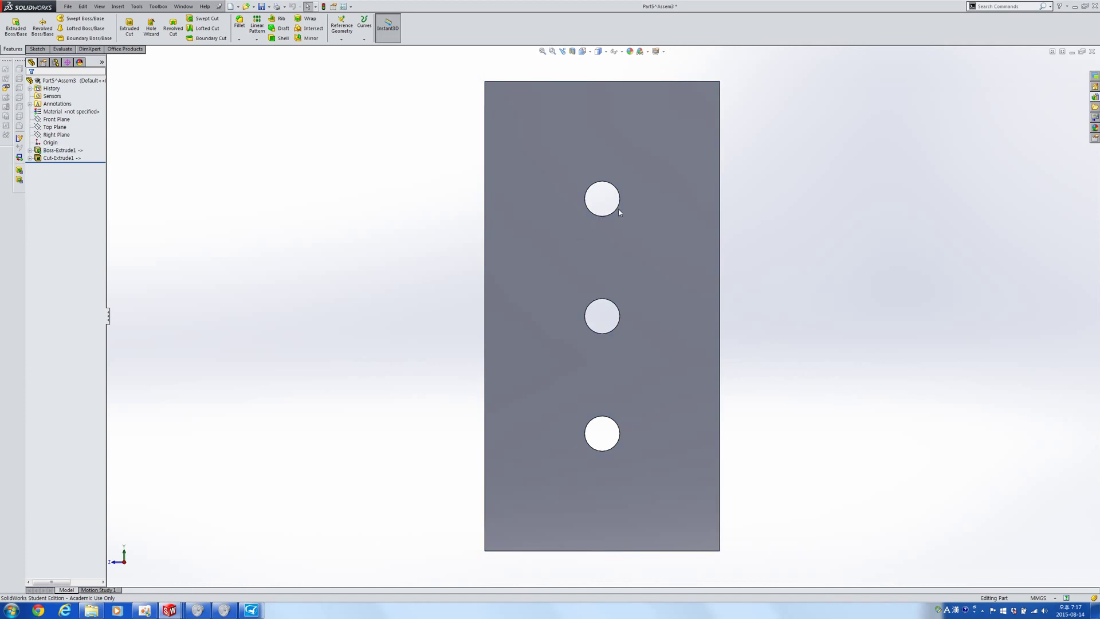
pyautogui.moveTo(751, 321); pyautogui.dragTo(686, 245, button='middle')
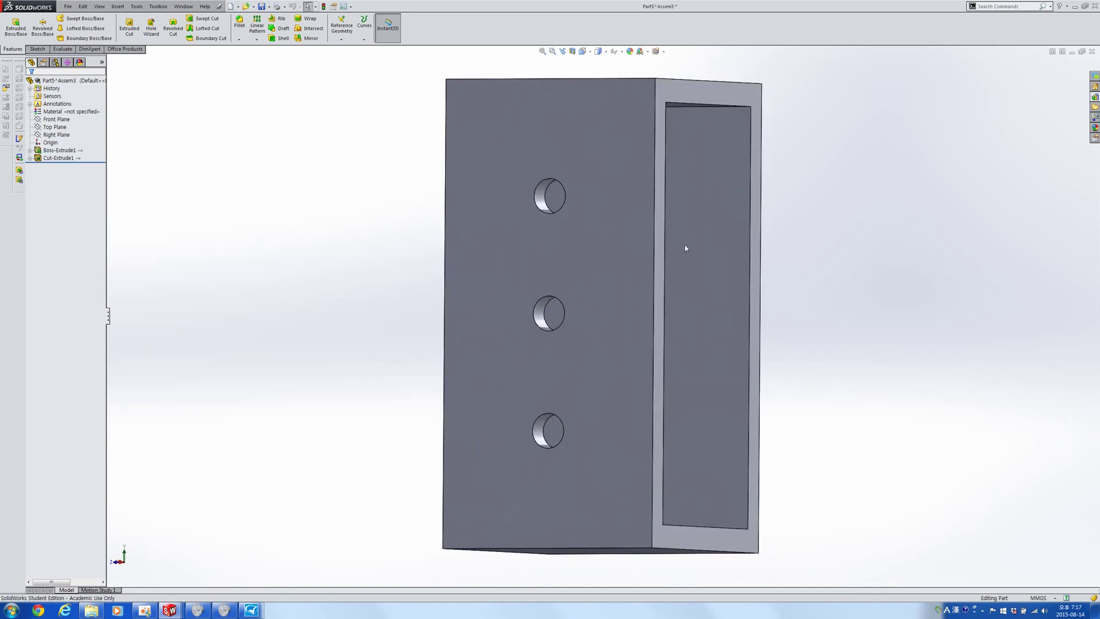
pyautogui.click(658, 257)
pyautogui.click(813, 356)
pyautogui.moveTo(799, 350); pyautogui.dragTo(826, 344, button='middle')
# Step: Return to the tube-and-channel assembly and open the pulley part in its own window
pyautogui.hotkey('alt', 'Tab')
pyautogui.hotkey('alt', 'Tab')
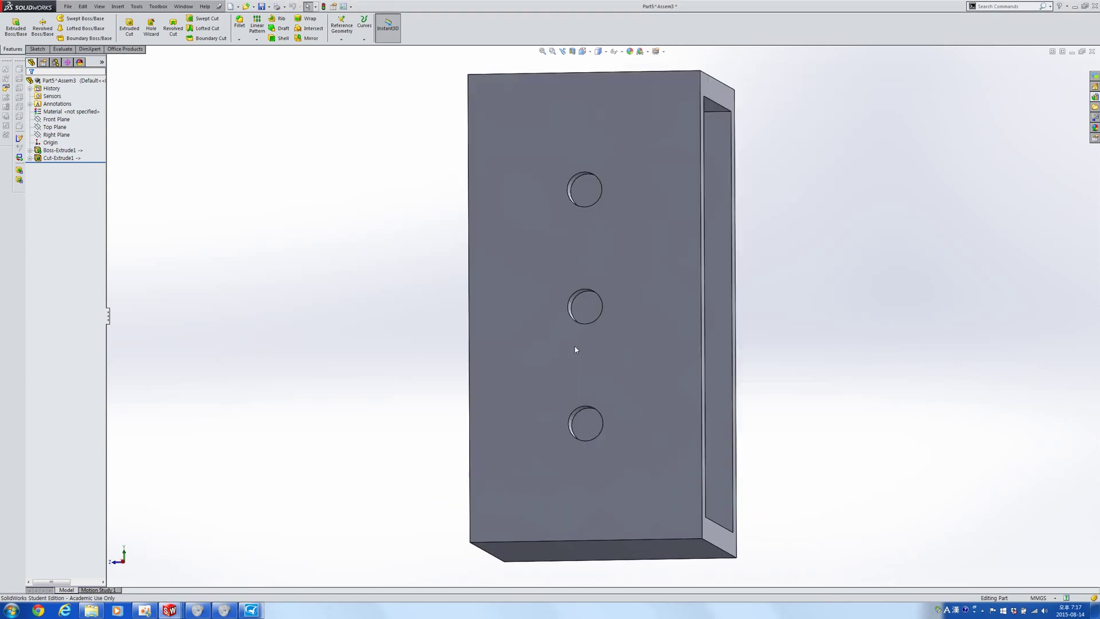
pyautogui.hotkey('ctrl', 'Tab')
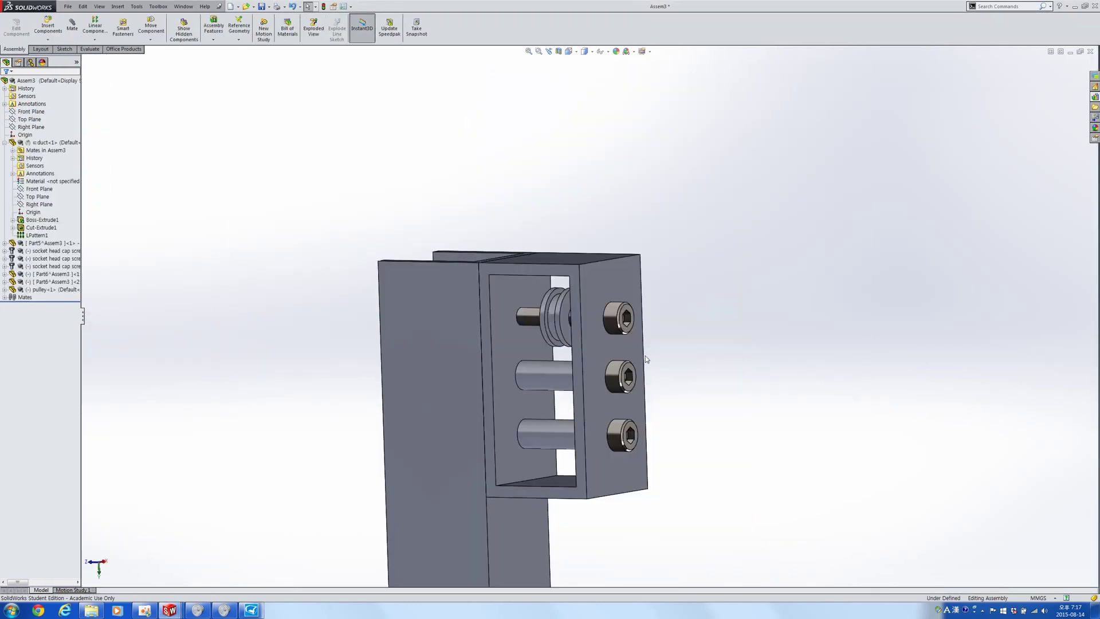
pyautogui.click(553, 318)
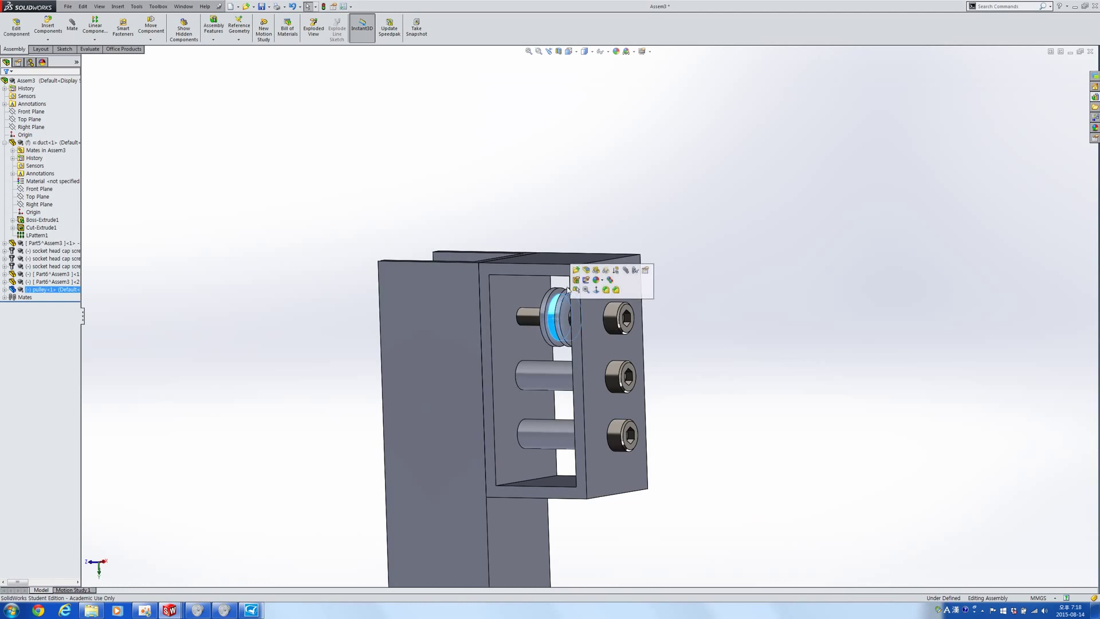
pyautogui.click(580, 291)
pyautogui.moveTo(653, 364)
pyautogui.mouseDown(button='middle')
pyautogui.moveTo(615, 362)
pyautogui.moveTo(665, 362)
pyautogui.mouseUp(button='middle')
# Step: Create a new part document and start a sketch on its Front Plane
pyautogui.hotkey('ctrl', 'n')
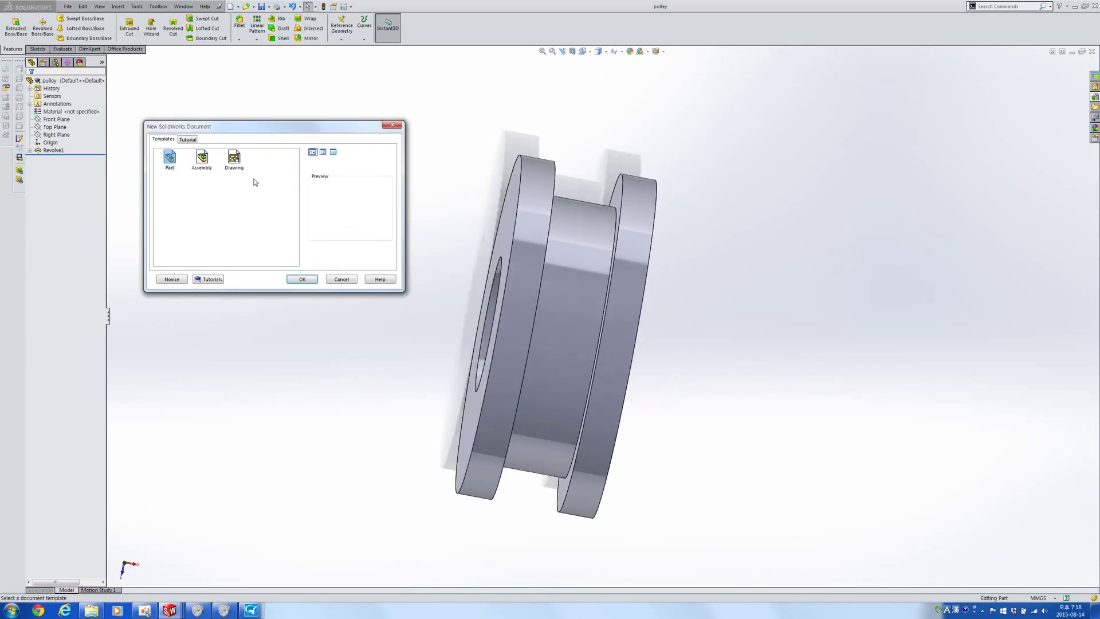
pyautogui.doubleClick(171, 159)
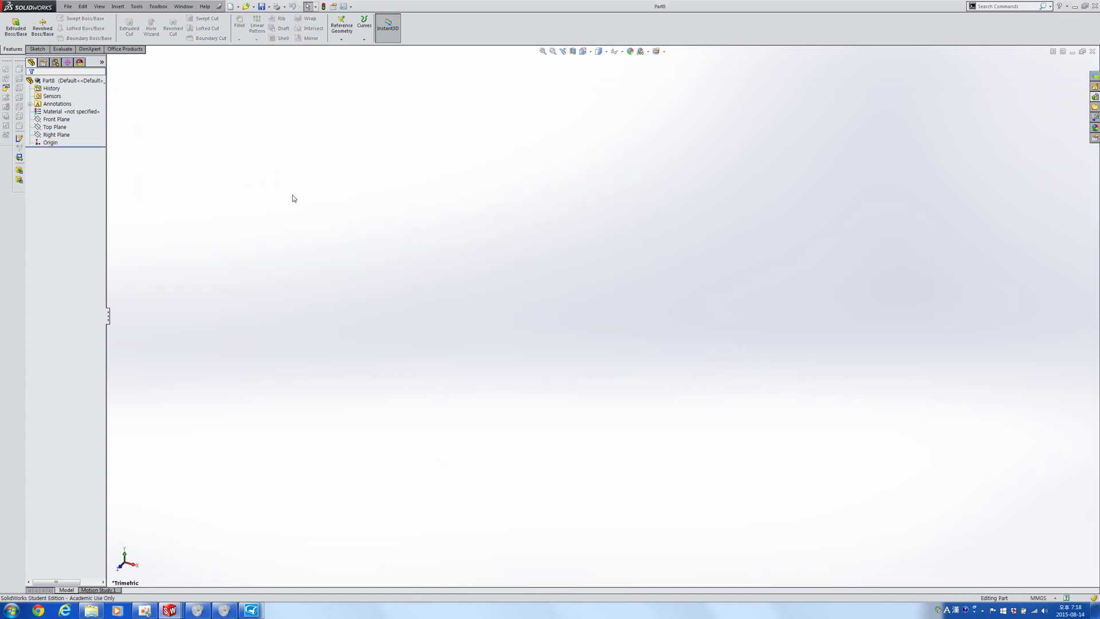
pyautogui.click(44, 128)
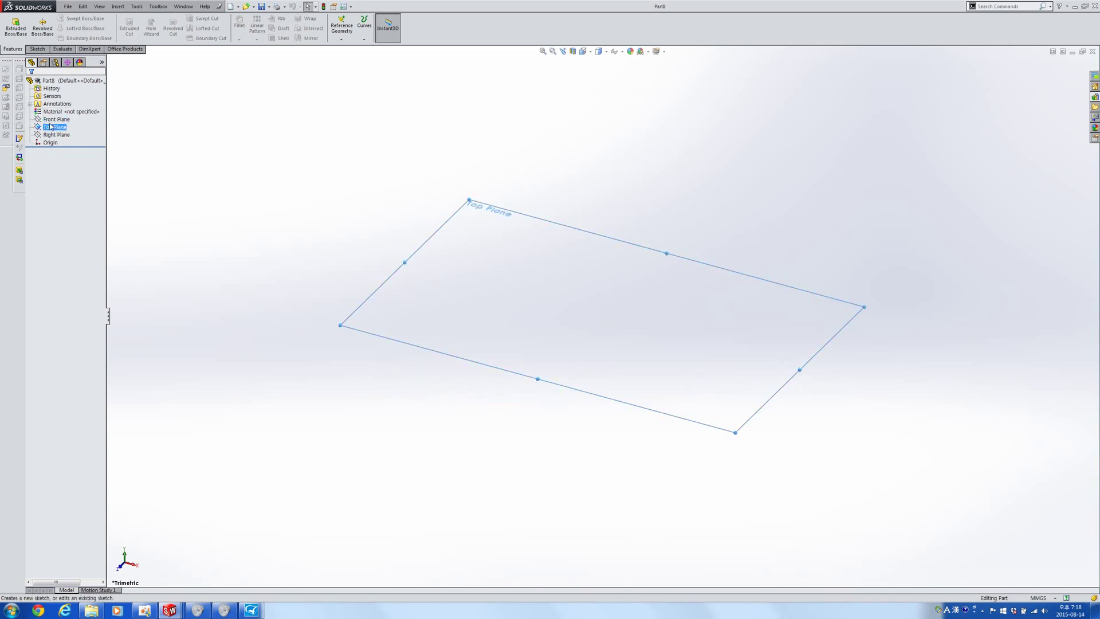
pyautogui.click(55, 118)
pyautogui.click(59, 108)
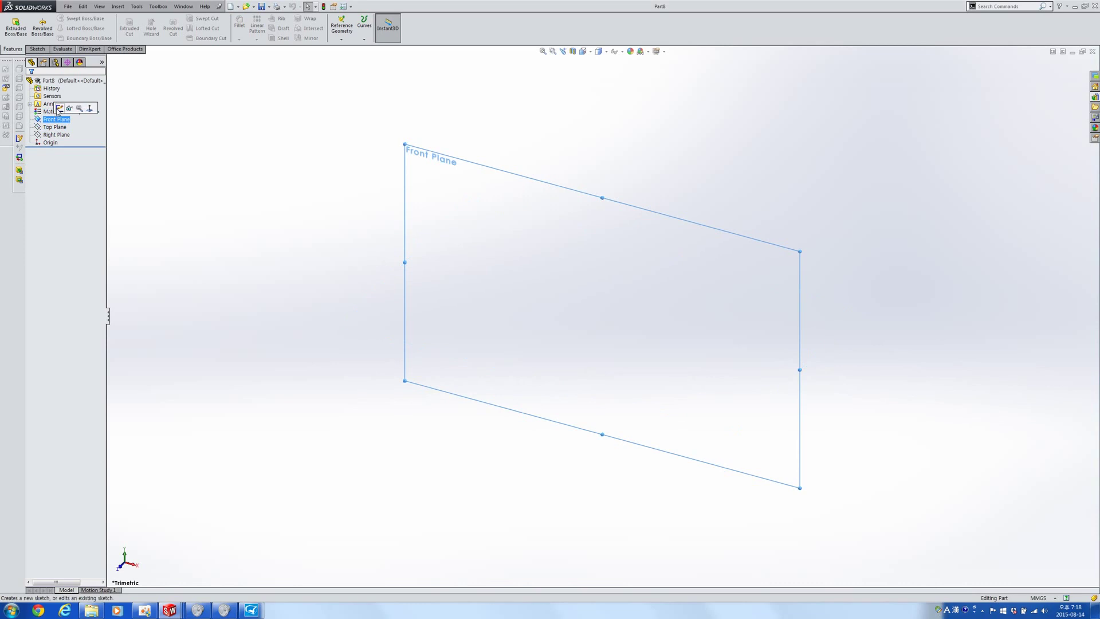
# Step: Draw a vertical centerline about 61 mm long passing through the origin
pyautogui.click(64, 20)
pyautogui.click(75, 36)
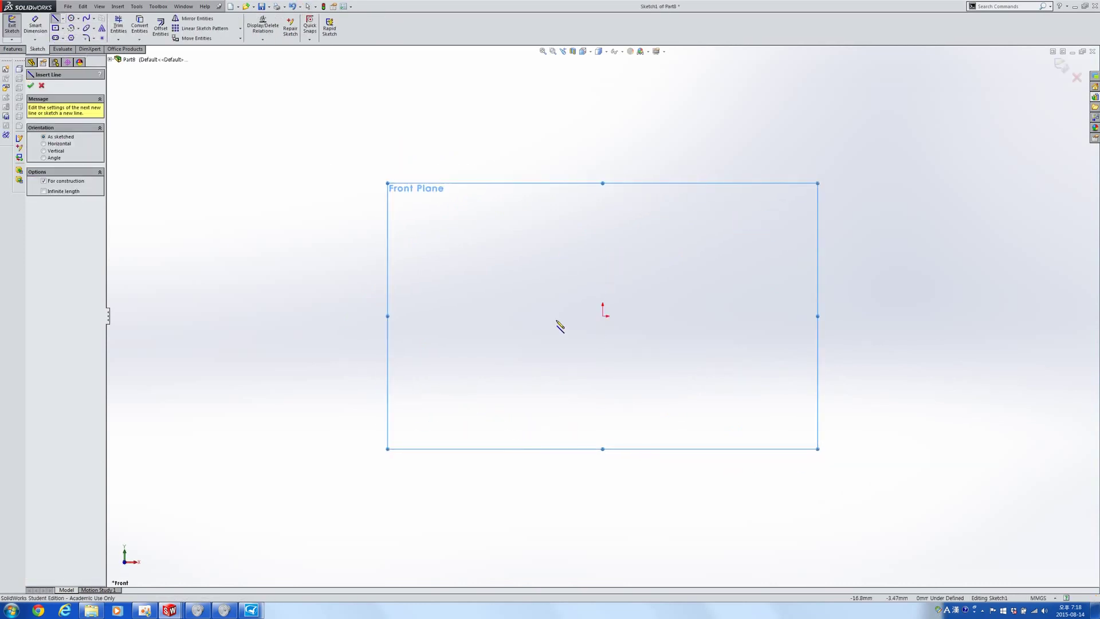
pyautogui.click(603, 247)
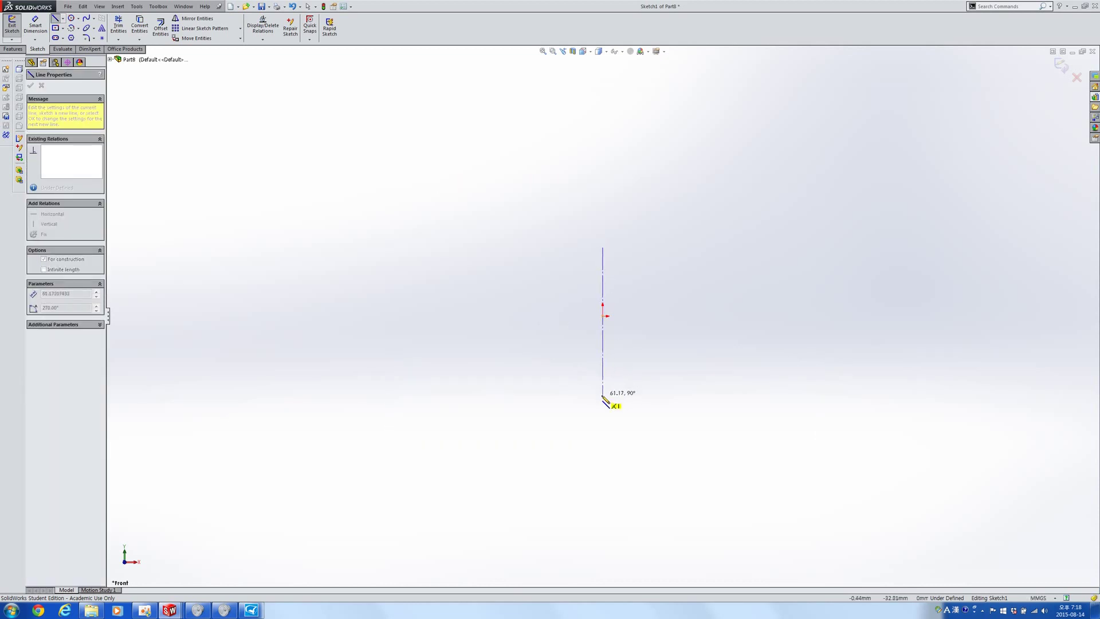
pyautogui.click(603, 398)
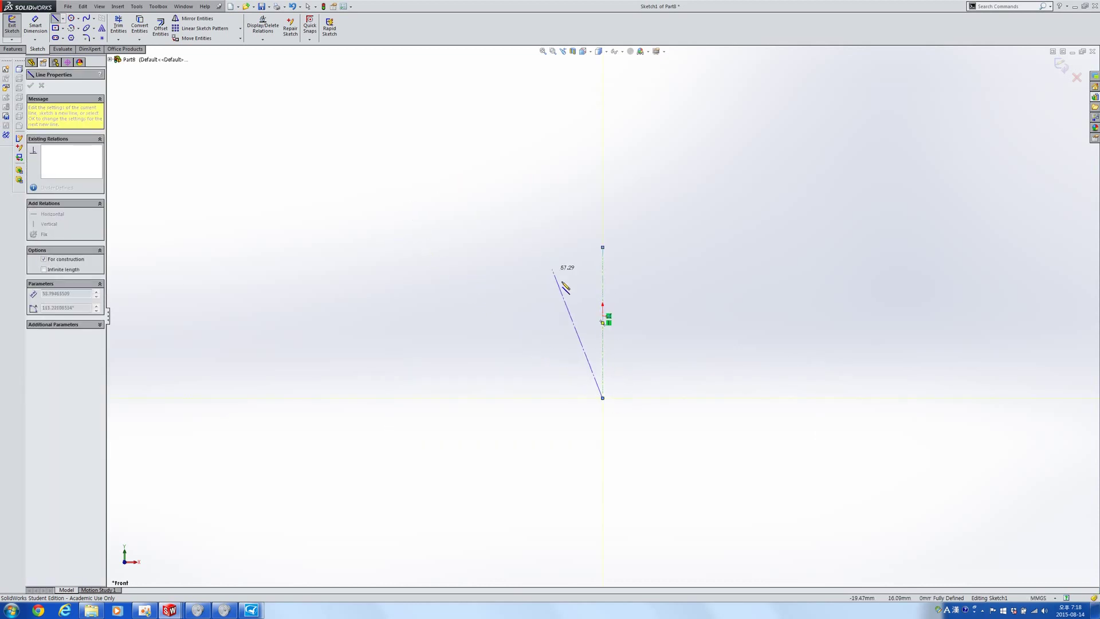
pyautogui.press('Escape')
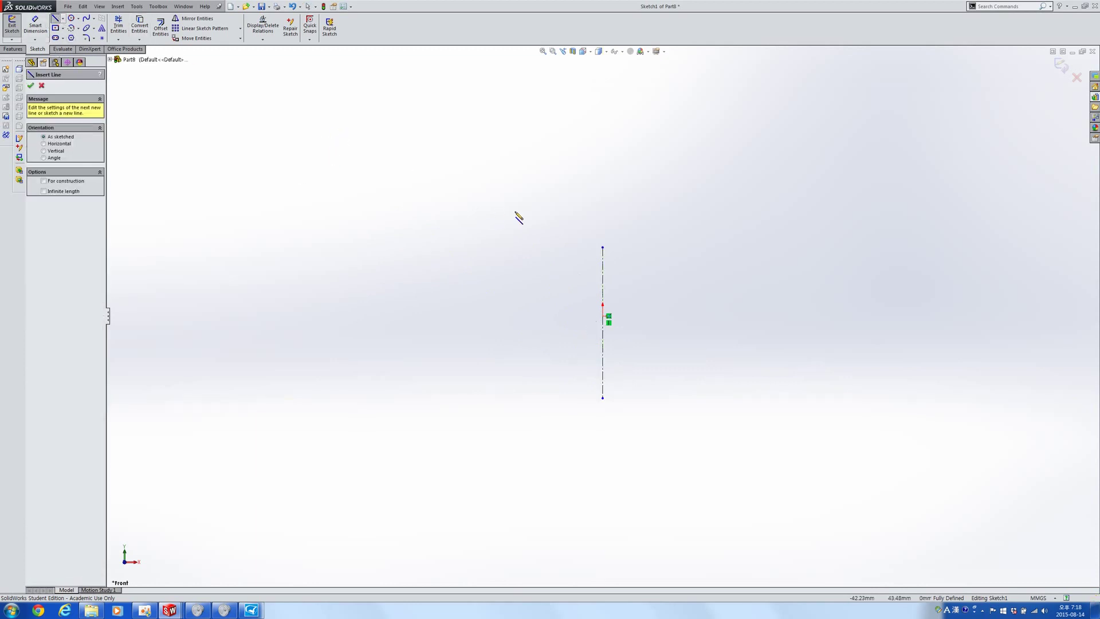
# Step: Draw a closed stepped profile about 15 mm tall and about 10 mm left of the centerline, with its lower ledge facing away from the centerline
pyautogui.click(603, 316)
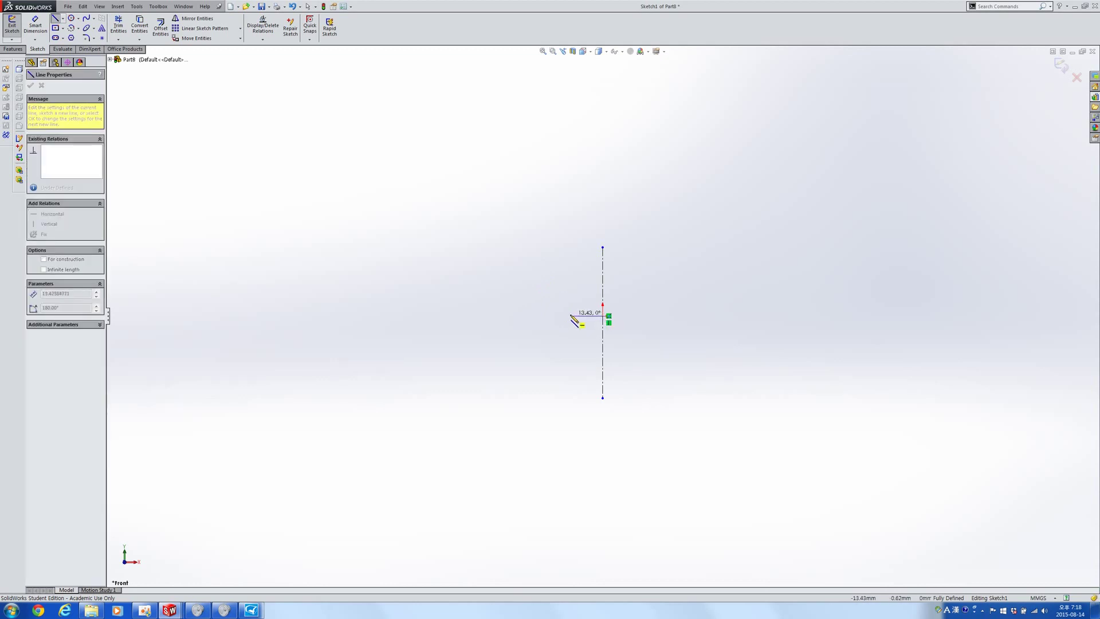
pyautogui.press('Escape')
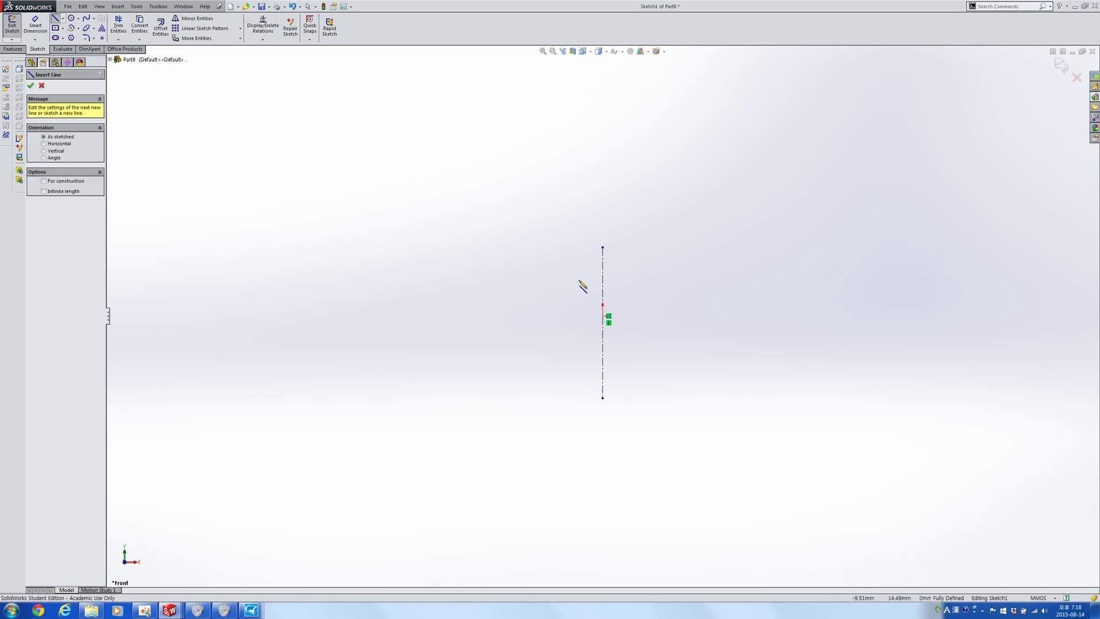
pyautogui.click(578, 282)
pyautogui.click(579, 319)
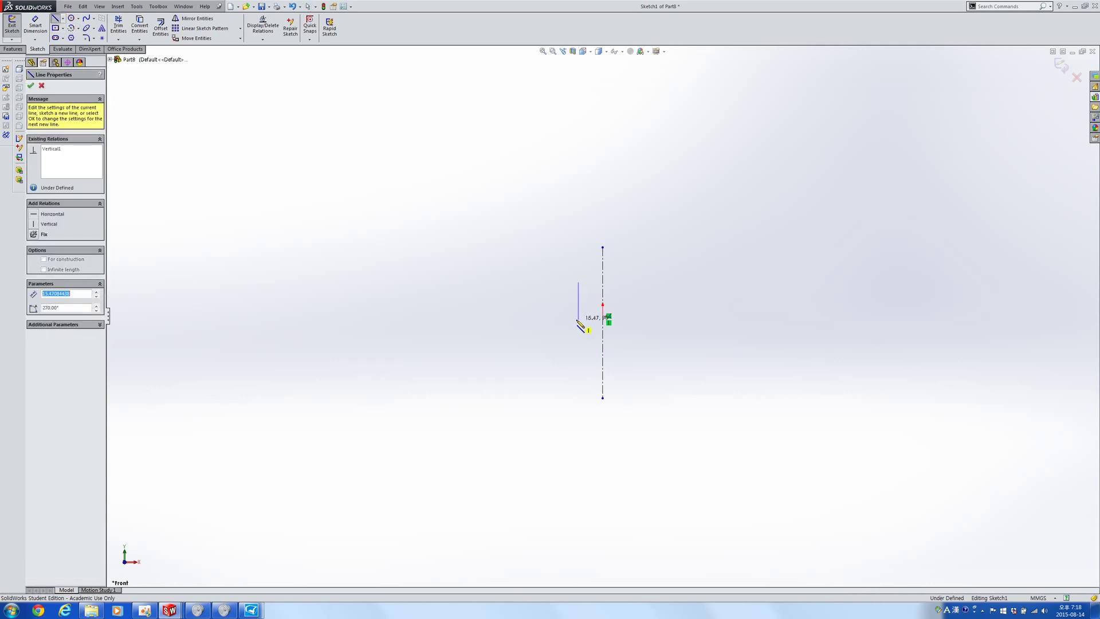
pyautogui.click(508, 319)
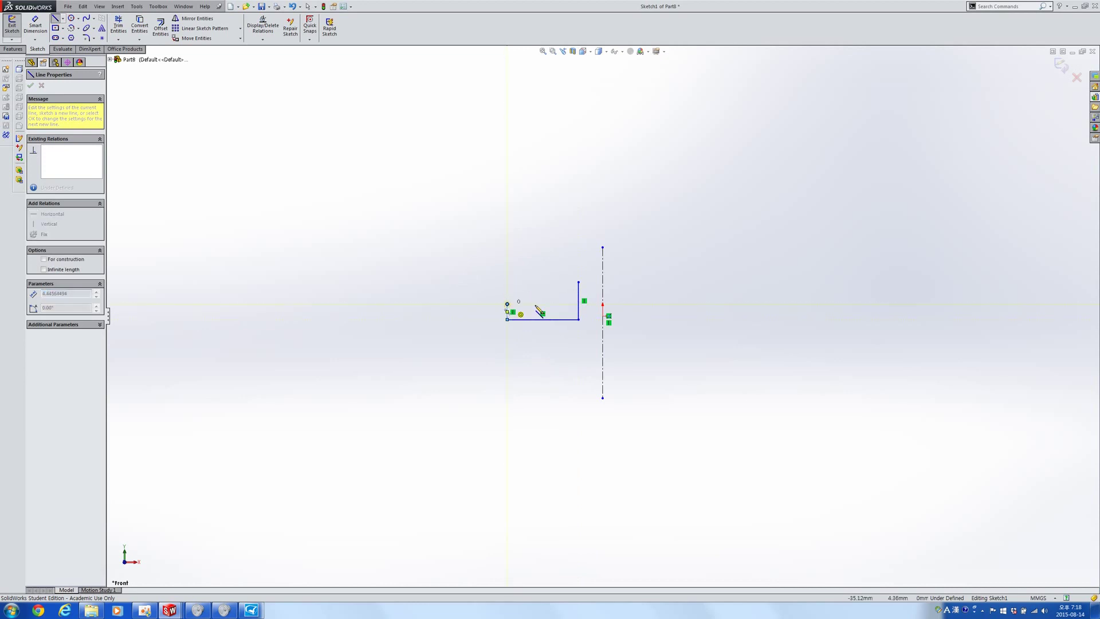
pyautogui.click(508, 304)
pyautogui.click(534, 305)
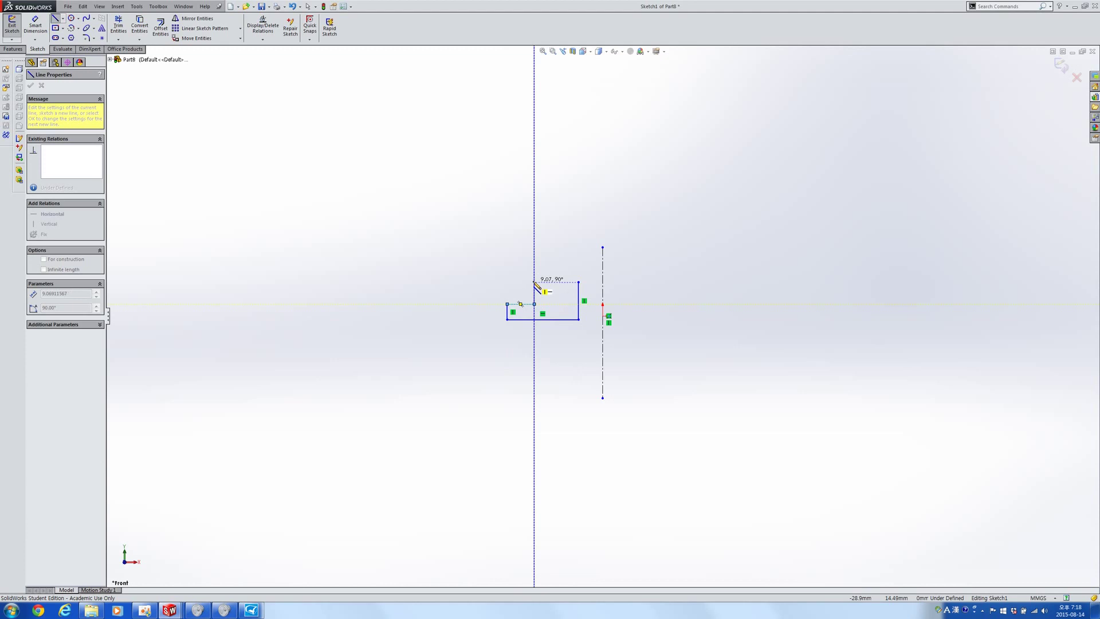
pyautogui.click(534, 281)
pyautogui.click(579, 282)
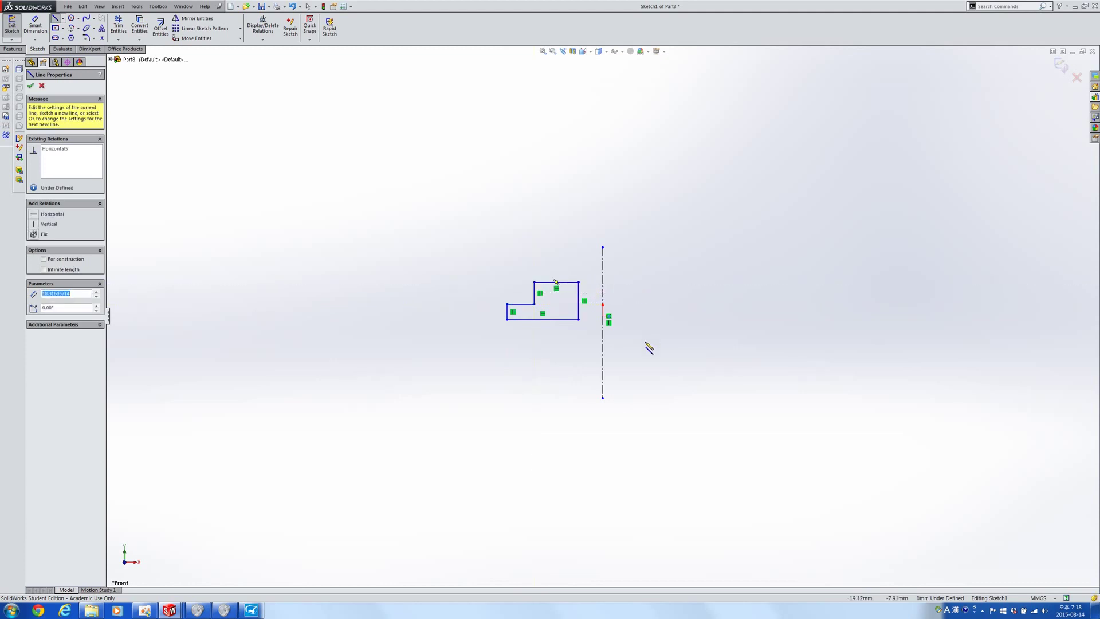
# Step: Dimension the distance from the profile's inner vertical edge to the centerline as 2 mm
pyautogui.moveTo(645, 342); pyautogui.dragTo(649, 249, button='right')
pyautogui.click(578, 295)
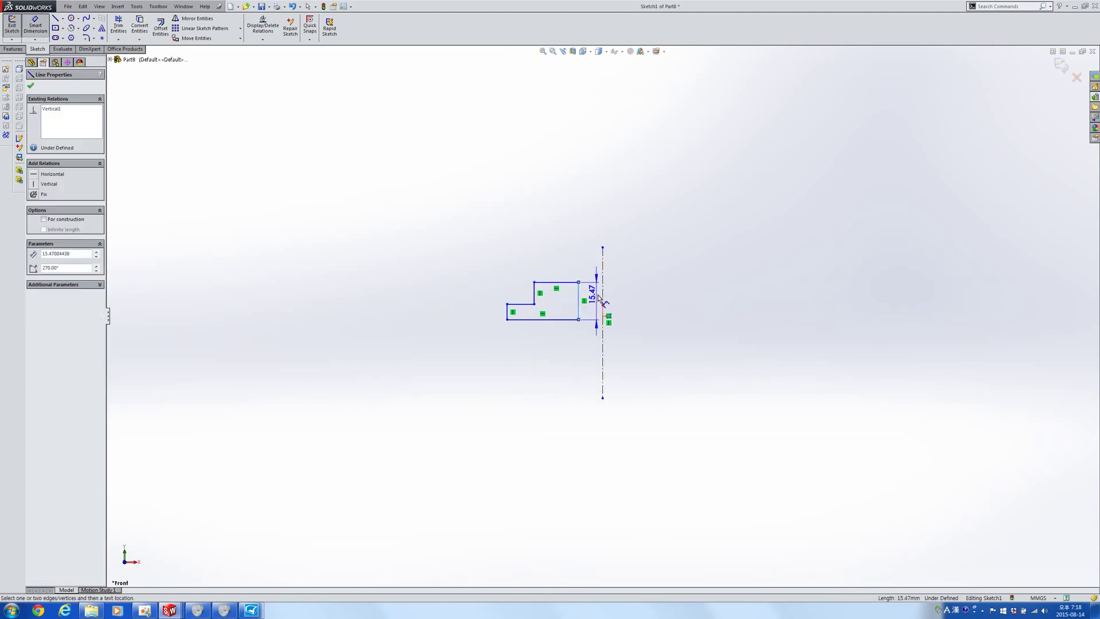
pyautogui.click(602, 294)
pyautogui.click(590, 292)
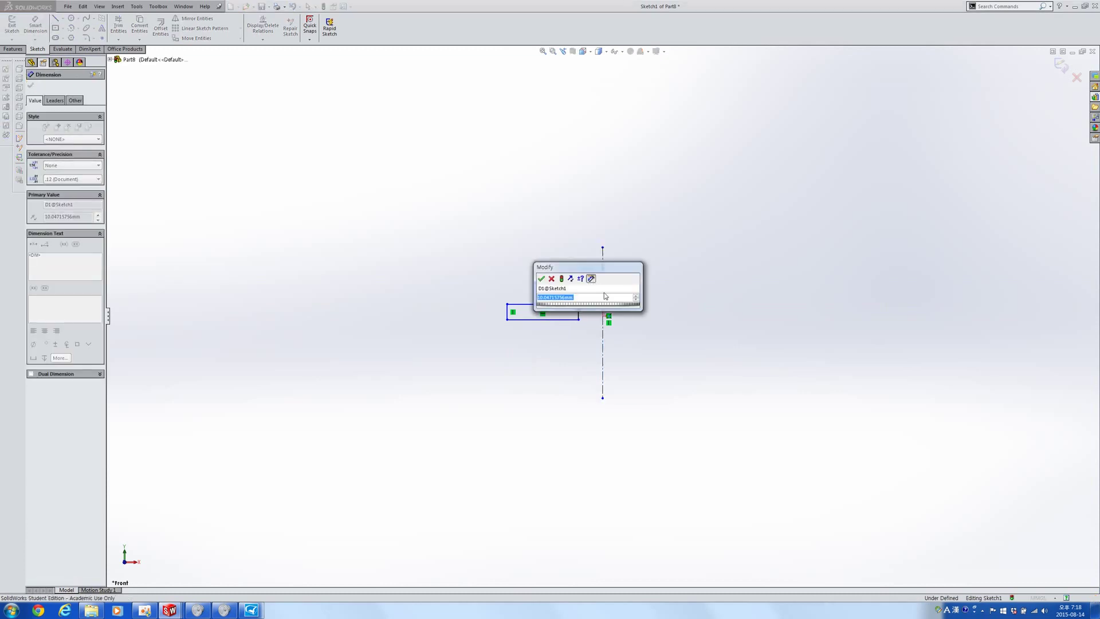
pyautogui.write('2')
pyautogui.press('Return')
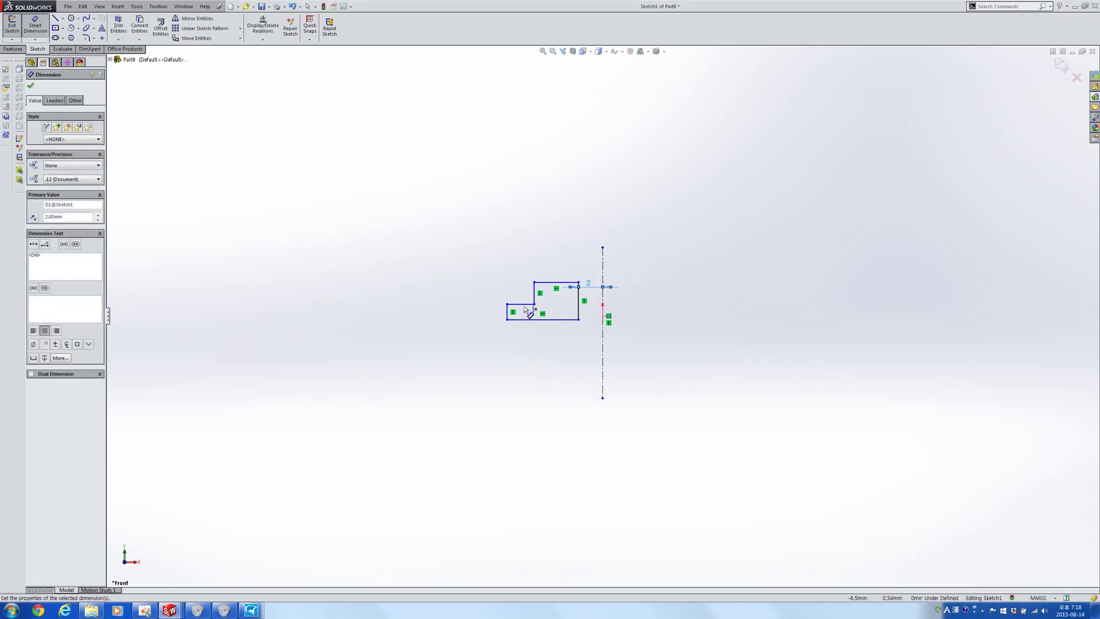
# Step: Dimension the profile's lower outer ledge and its upper horizontal edge to 1 mm wide each
pyautogui.click(524, 306)
pyautogui.click(526, 356)
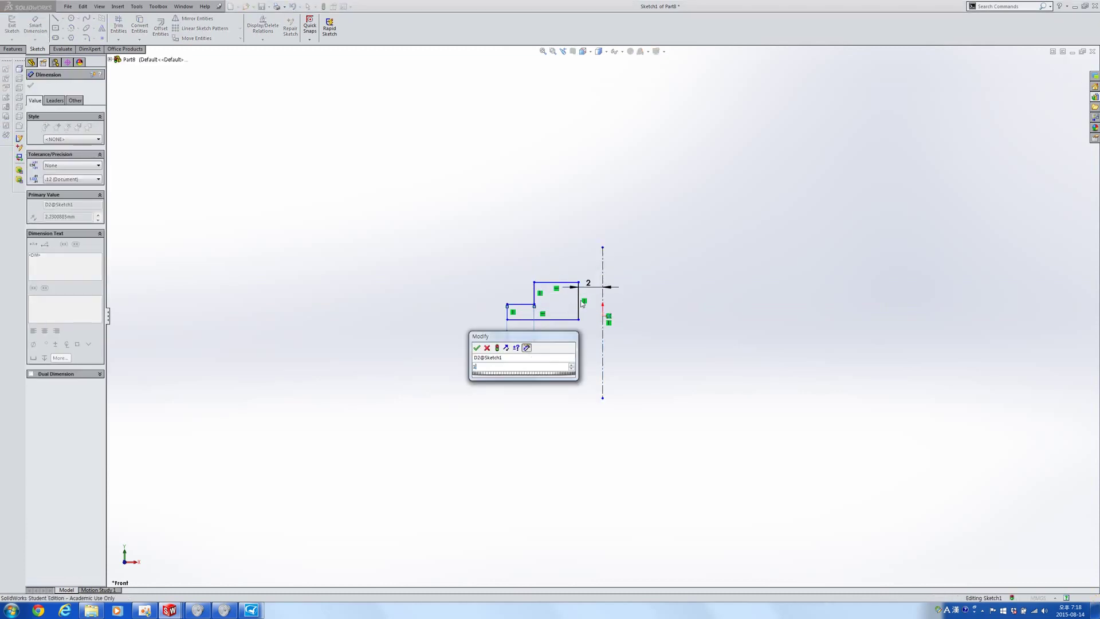
pyautogui.write('1')
pyautogui.press('Return')
pyautogui.click(545, 283)
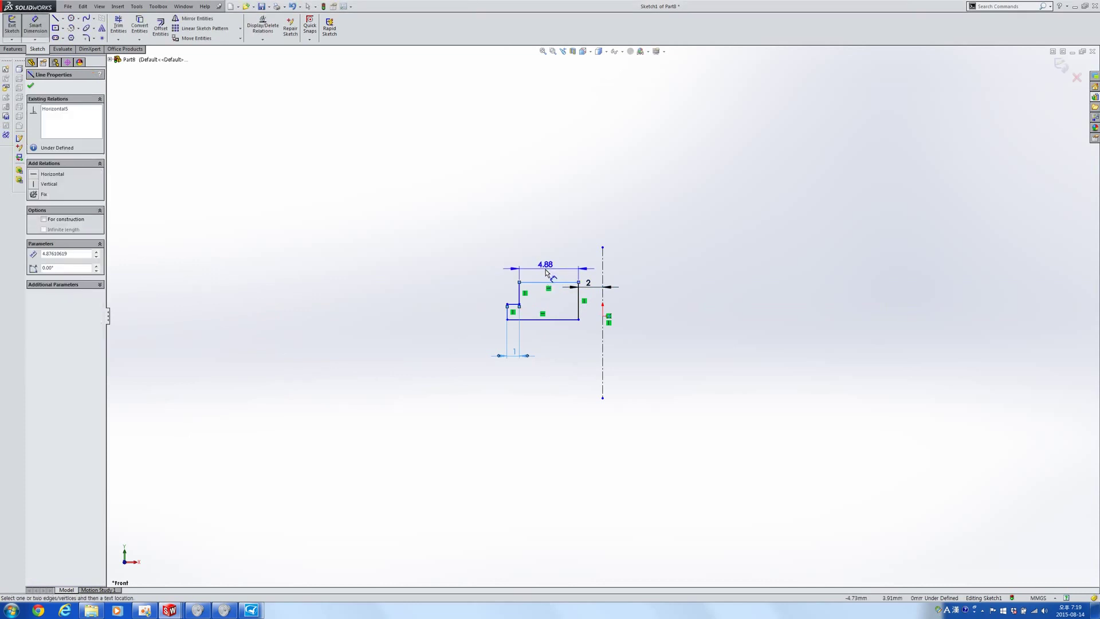
pyautogui.click(548, 275)
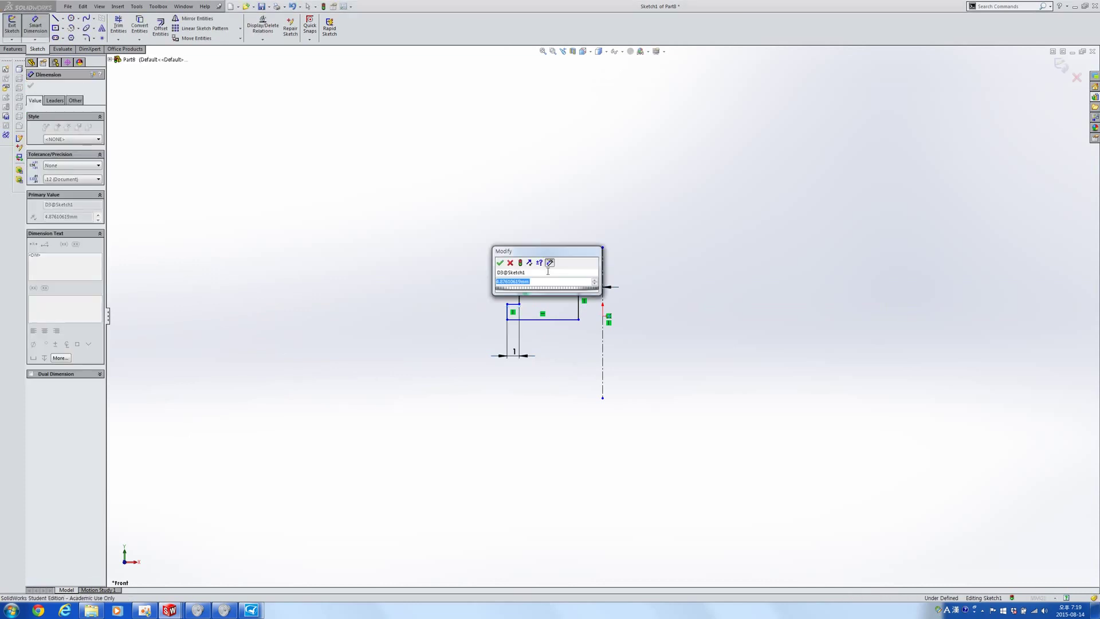
pyautogui.write('1')
pyautogui.press('Return')
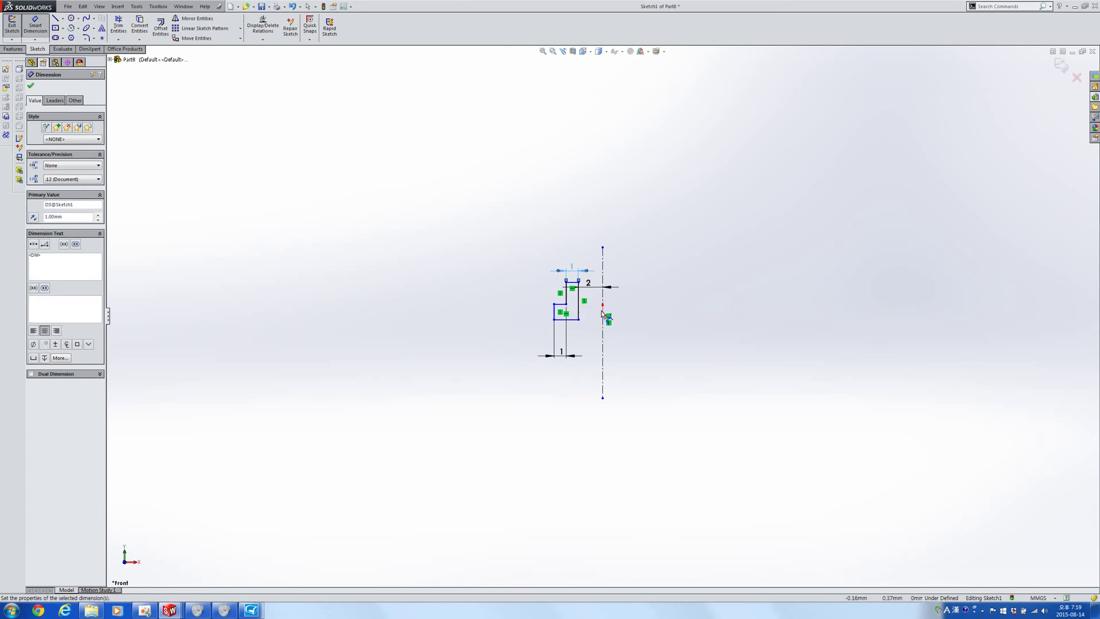
# Step: Dimension the profile's full-height inner vertical edge to 2 mm
pyautogui.click(579, 304)
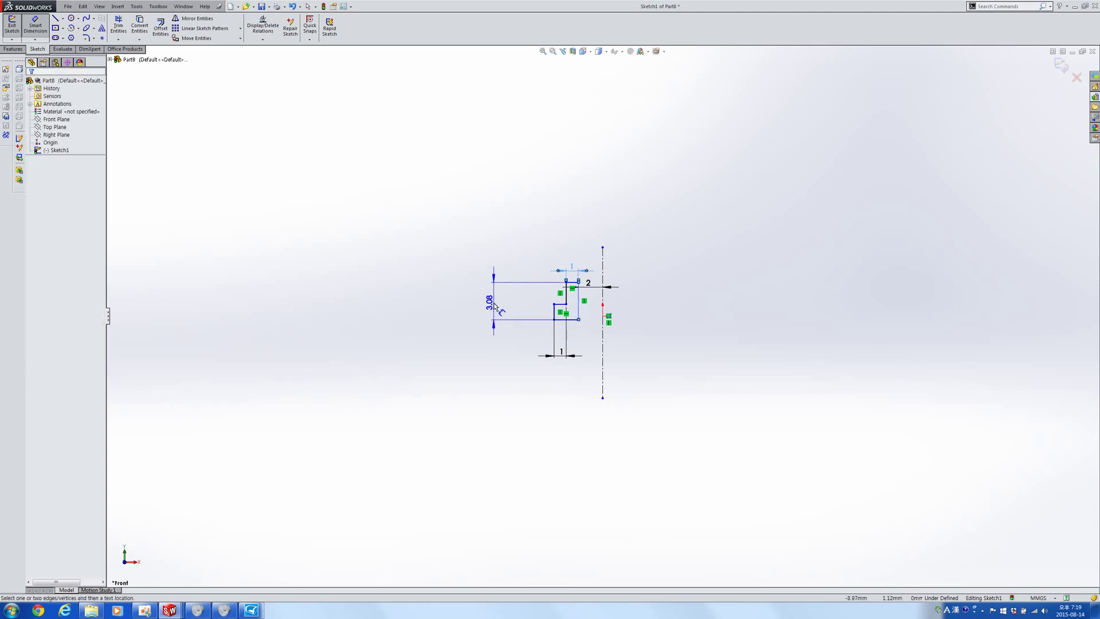
pyautogui.click(491, 295)
pyautogui.write('2')
pyautogui.press('Return')
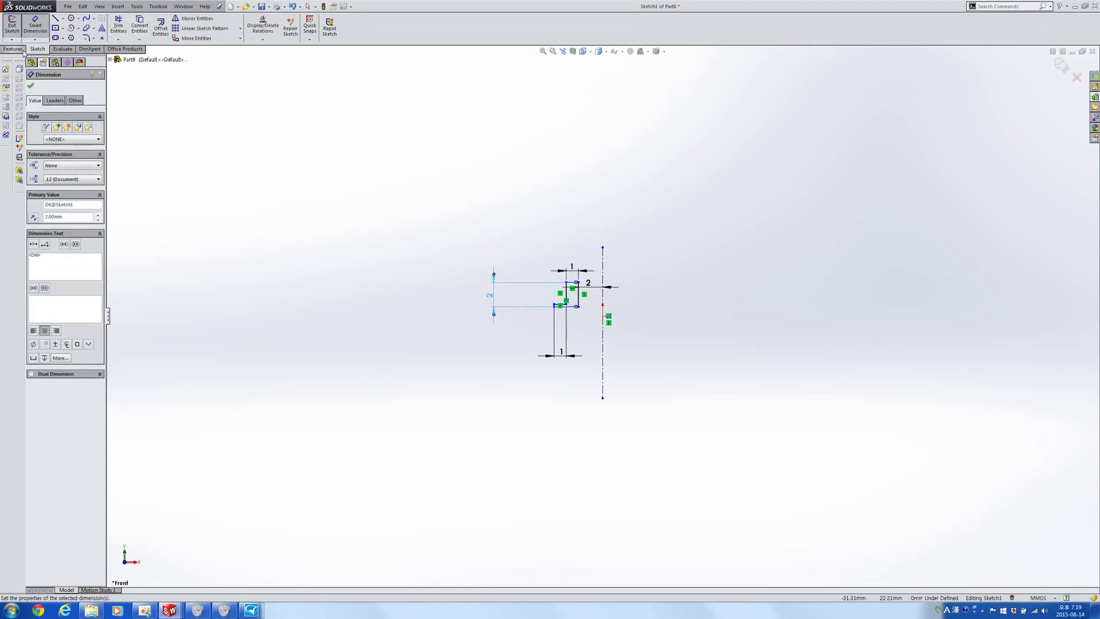
# Step: Revolve the stepped profile 360 degrees around the centerline into a flanged ring
pyautogui.click(13, 49)
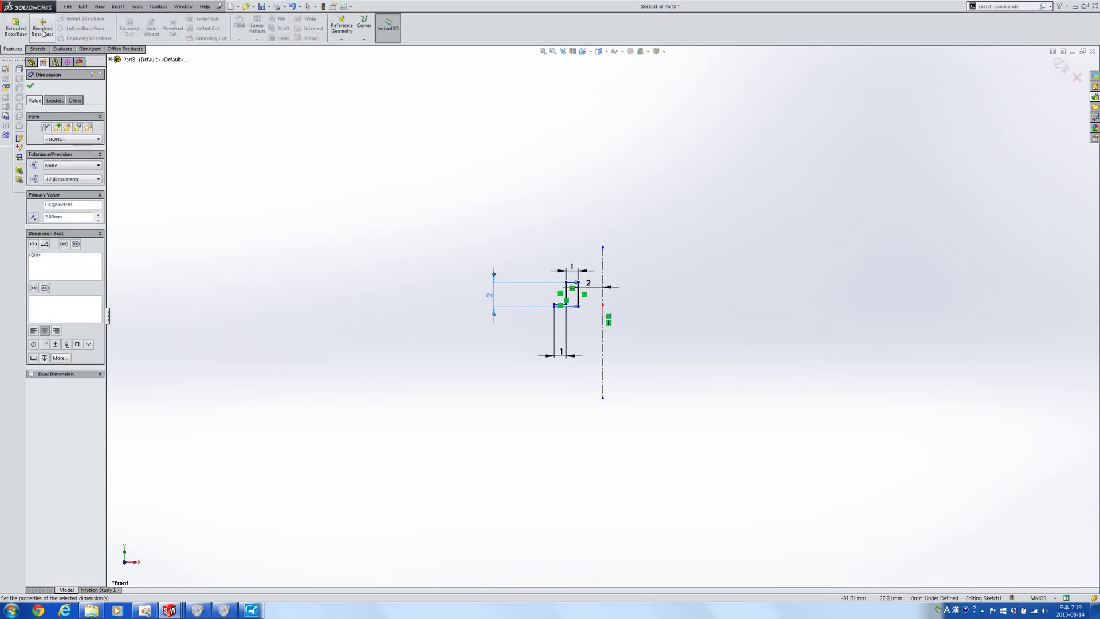
pyautogui.click(43, 29)
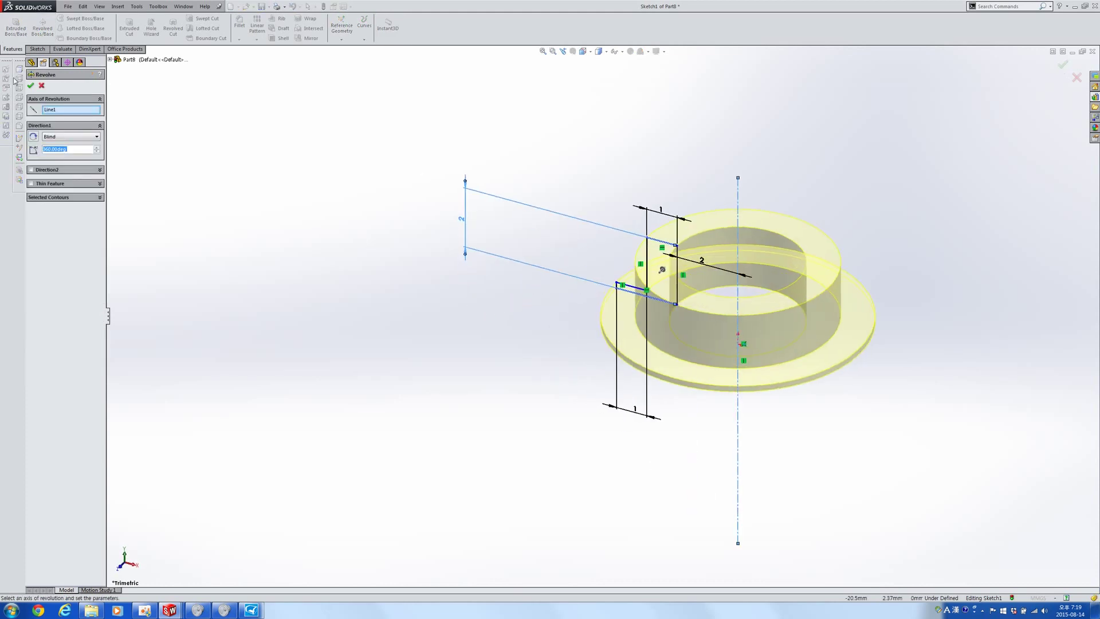
pyautogui.click(30, 85)
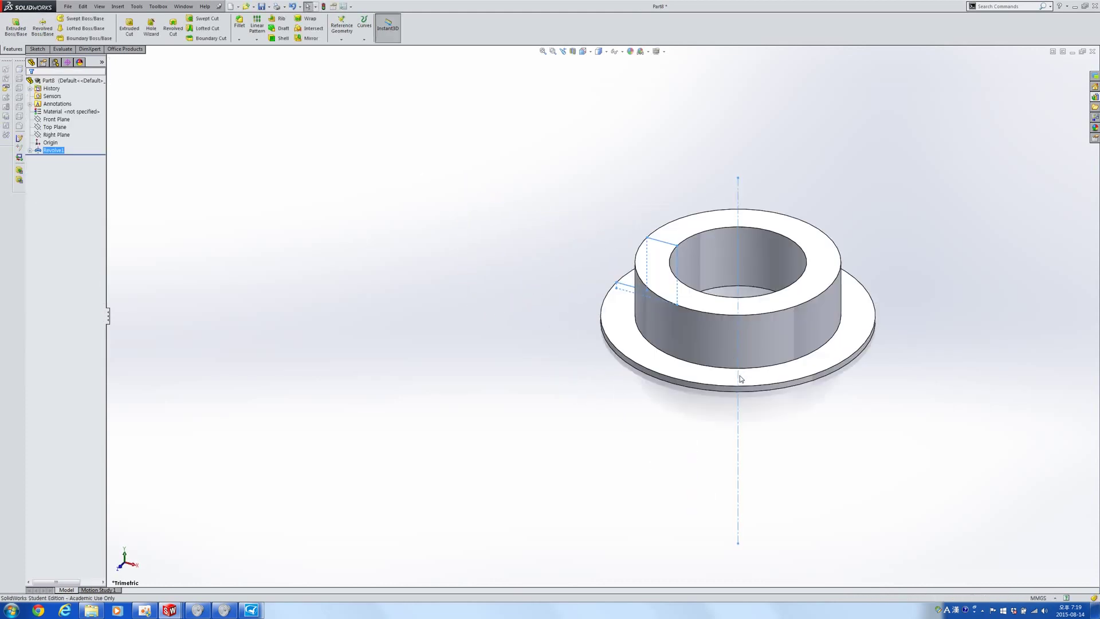
pyautogui.moveTo(740, 376); pyautogui.dragTo(782, 314, button='middle')
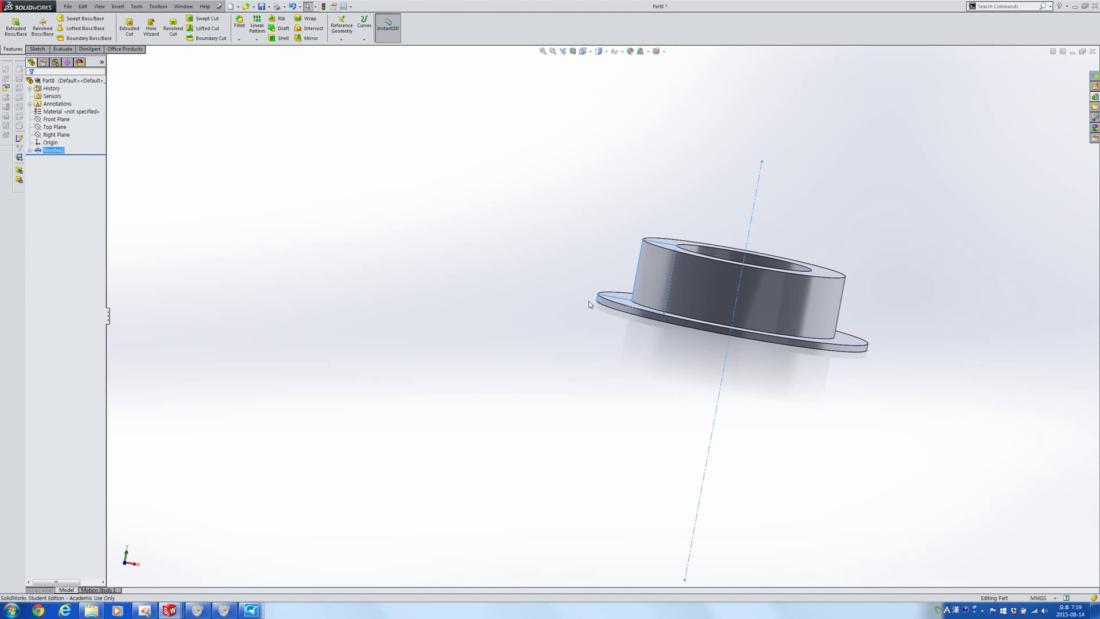
# Step: Save the flanged ring part as pulley0divided in the Video 3 folder
pyautogui.hotkey('ctrl', 's')
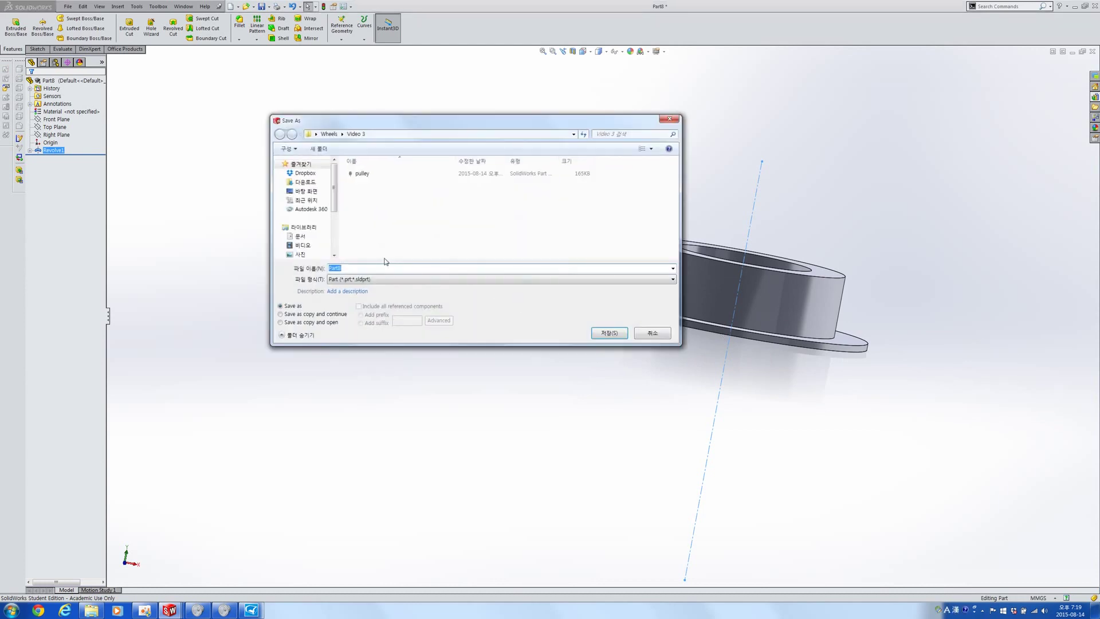
pyautogui.write('pulley0divided')
pyautogui.press('Return')
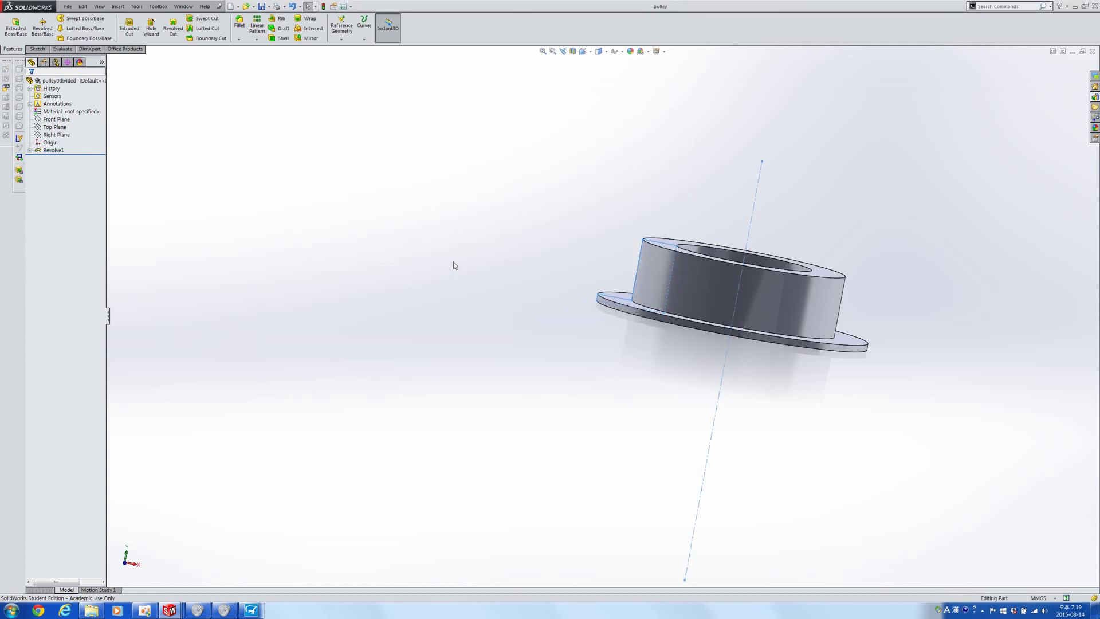
# Step: Return to the tube-and-channel assembly and insert the pulley0divided part in the empty space beside the screw heads
pyautogui.hotkey('ctrl', 'Tab')
pyautogui.hotkey('ctrl', 'Tab')
pyautogui.hotkey('ctrl', 'Tab')
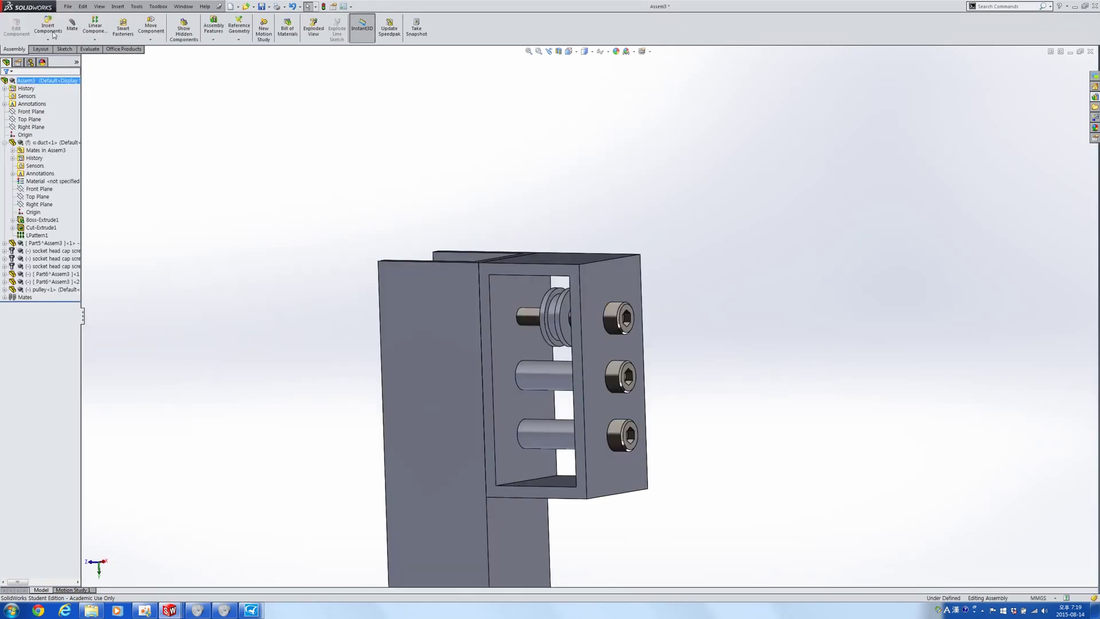
pyautogui.click(47, 25)
pyautogui.click(29, 199)
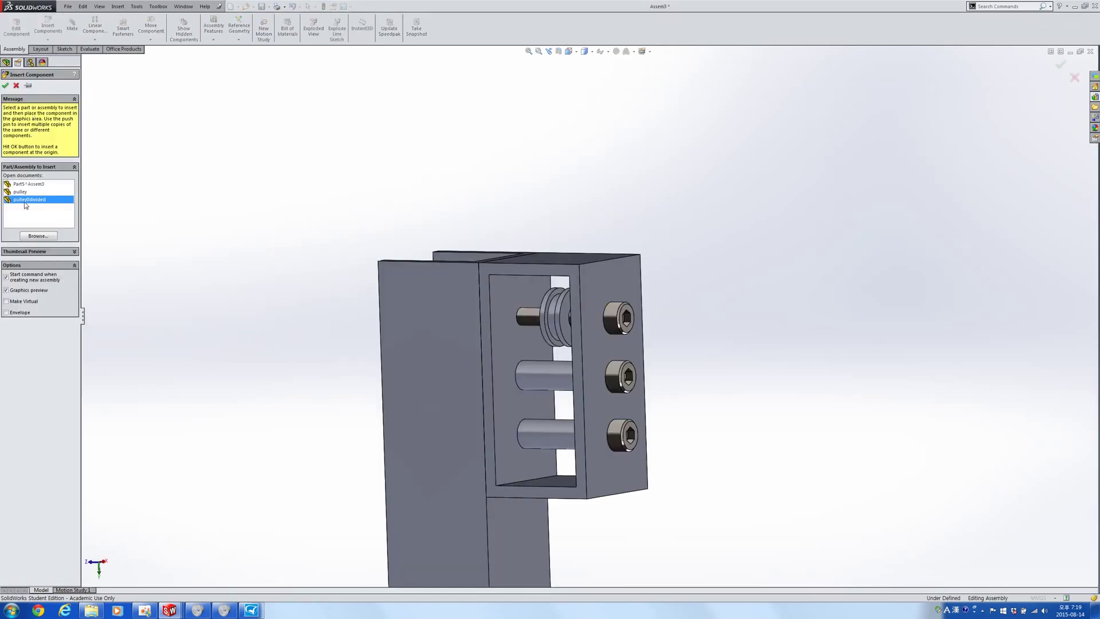
pyautogui.click(751, 345)
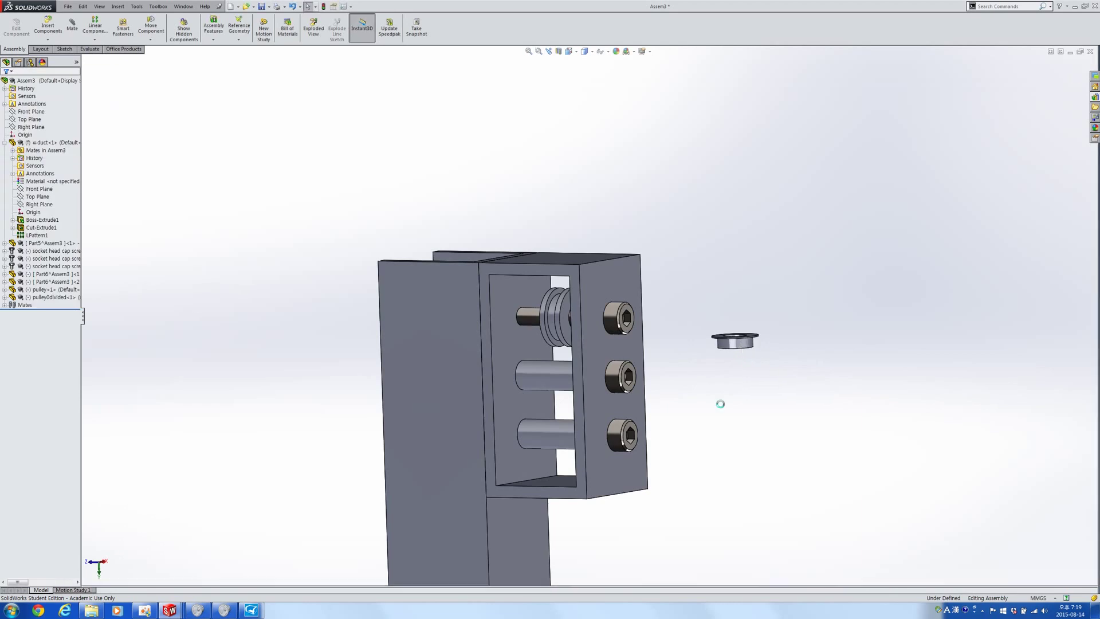
# Step: Check the inserted ring up close, and slide the existing pulley along the upper screw away from the screw head
pyautogui.scroll(-4, 751, 338)
pyautogui.scroll(-3, 655, 321)
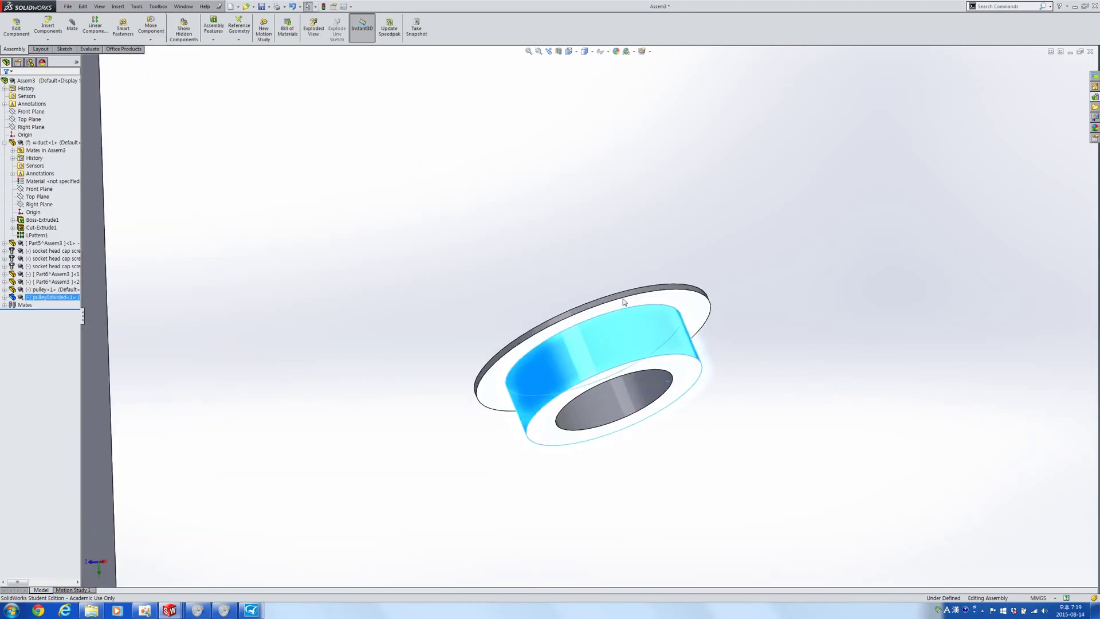
pyautogui.click(625, 300)
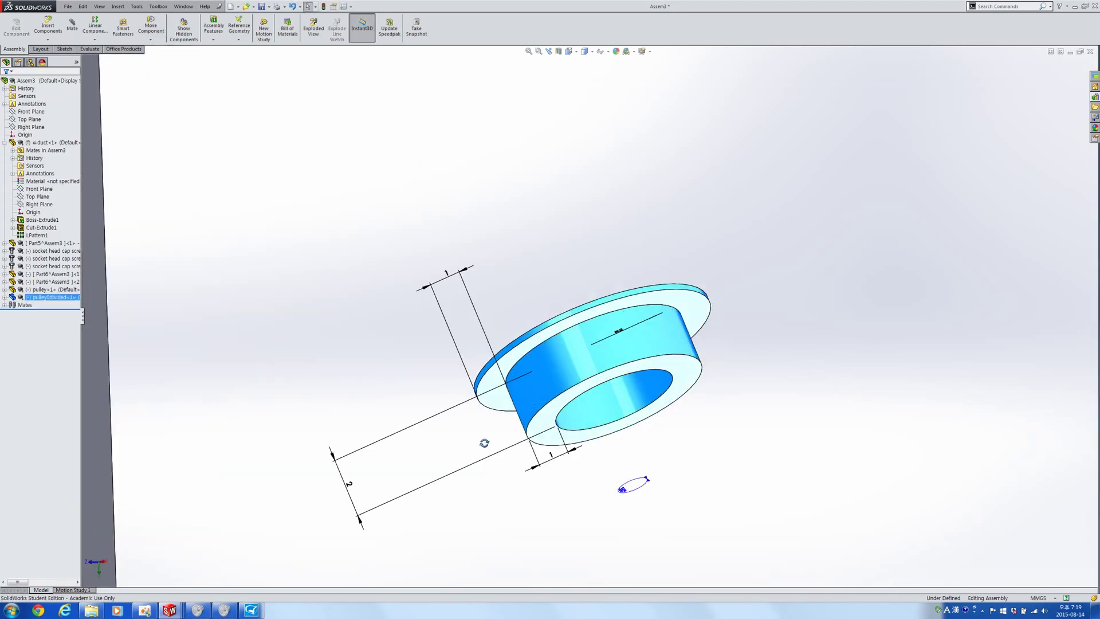
pyautogui.moveTo(484, 443); pyautogui.dragTo(486, 447, button='middle')
pyautogui.scroll(3, 485, 446)
pyautogui.click(767, 441)
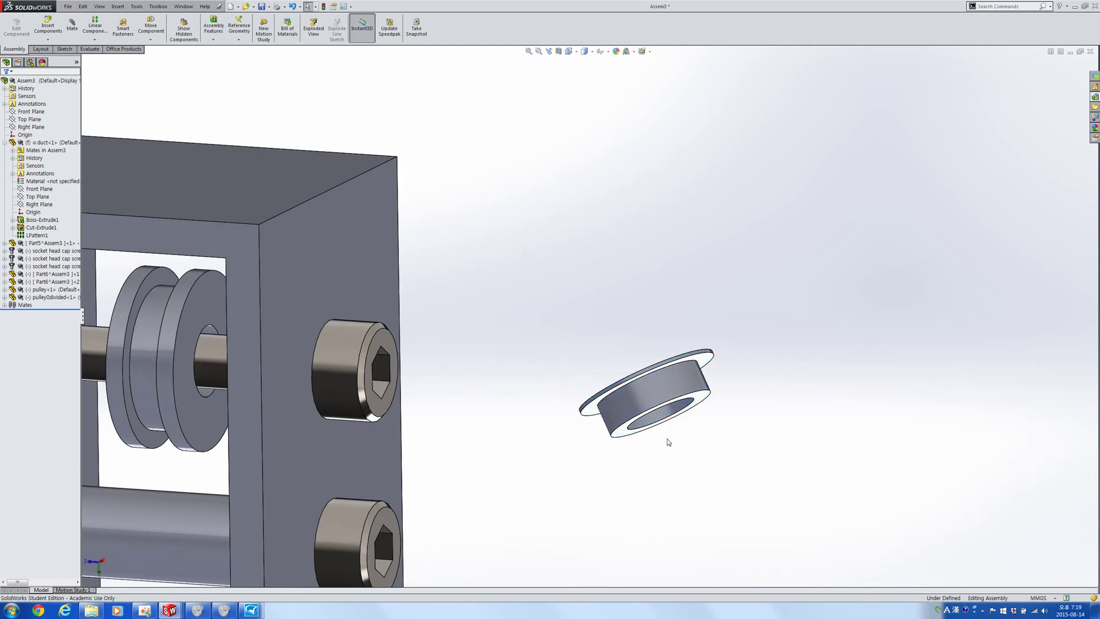
pyautogui.moveTo(658, 388); pyautogui.dragTo(469, 401, button='middle')
pyautogui.scroll(2, 469, 401)
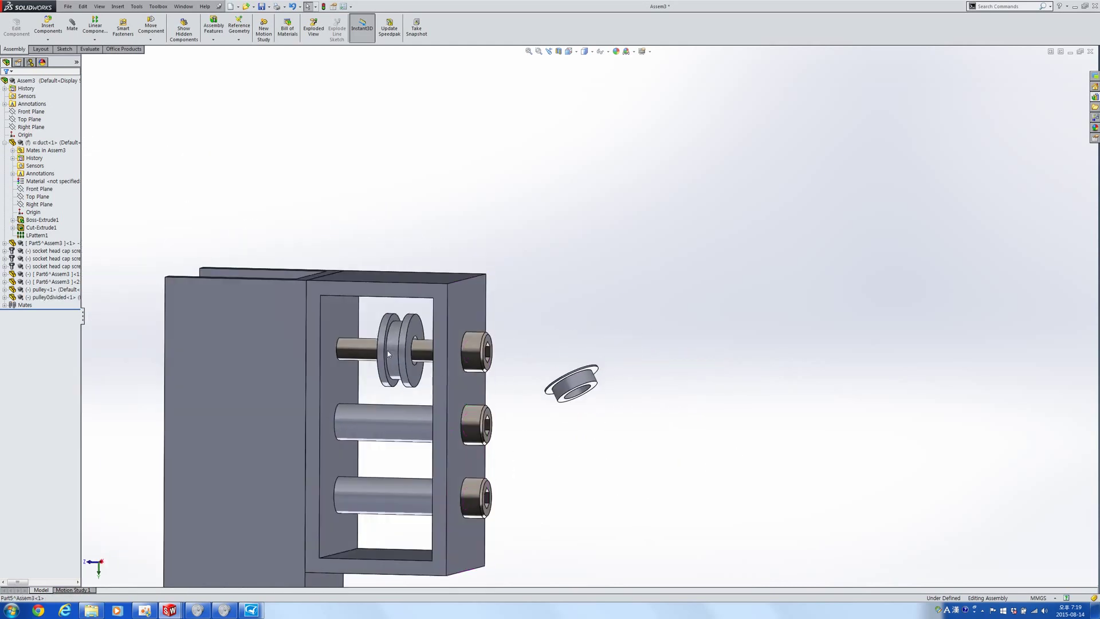
pyautogui.moveTo(396, 363); pyautogui.dragTo(360, 364)
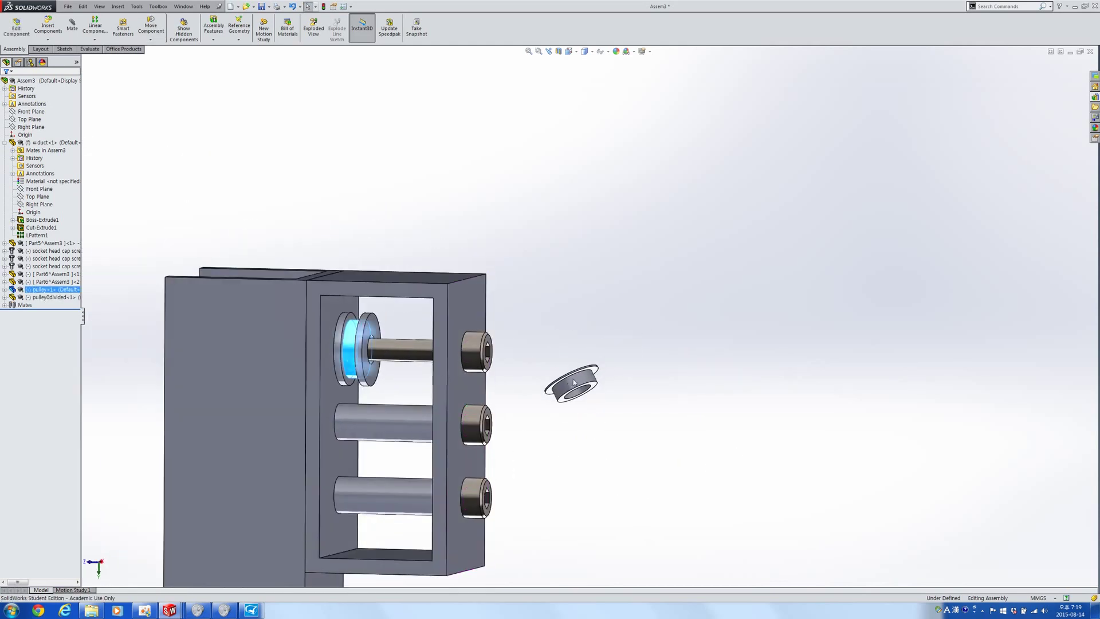
# Step: Add a second, reversed copy of pulley0divided and mate both halves concentric with the upper screw's shaft
pyautogui.keyDown('ctrl'); pyautogui.moveTo(575, 383); pyautogui.dragTo(633, 397); pyautogui.keyUp('ctrl')
pyautogui.moveTo(539, 416); pyautogui.dragTo(493, 459, button='right')
pyautogui.keyDown('ctrl'); pyautogui.click(390, 352); pyautogui.keyUp('ctrl')
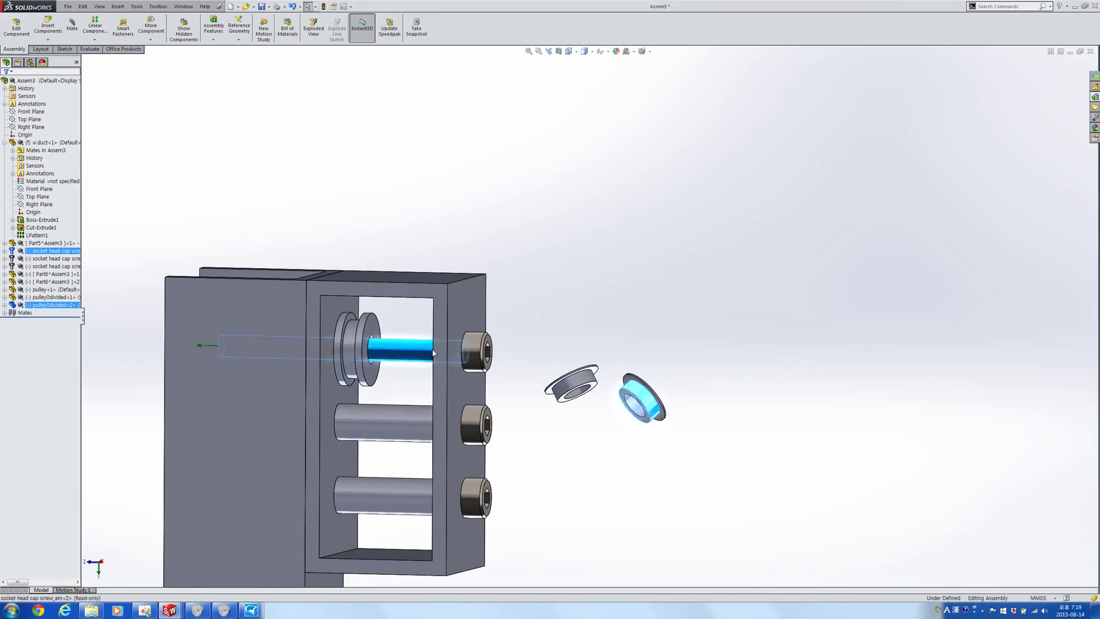
pyautogui.click(451, 340)
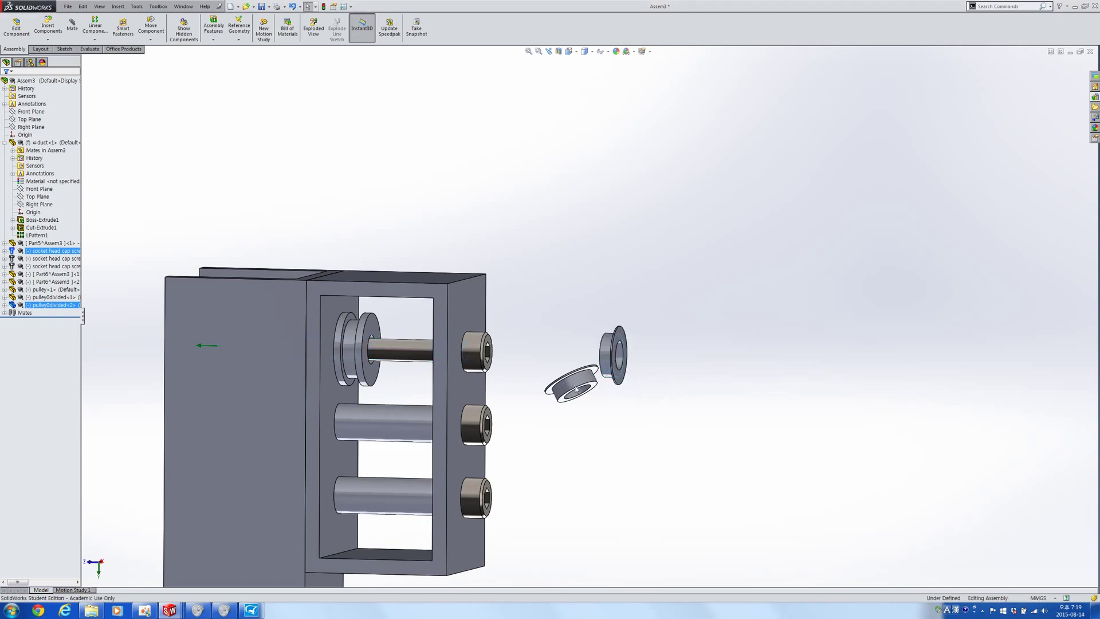
pyautogui.keyDown('ctrl'); pyautogui.click(446, 343); pyautogui.keyUp('ctrl')
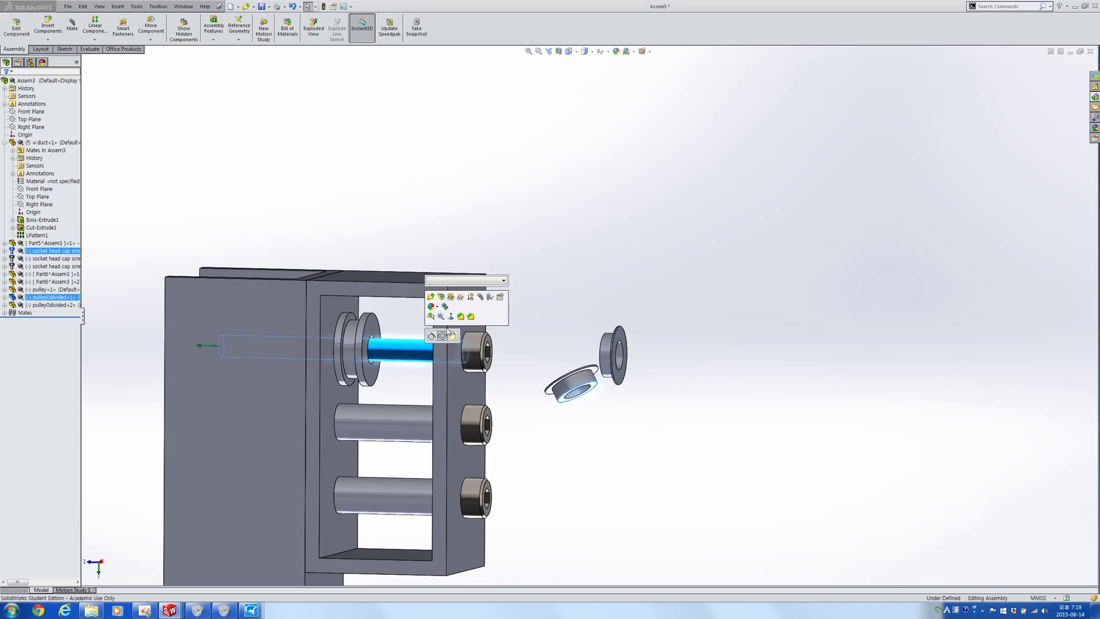
pyautogui.click(445, 335)
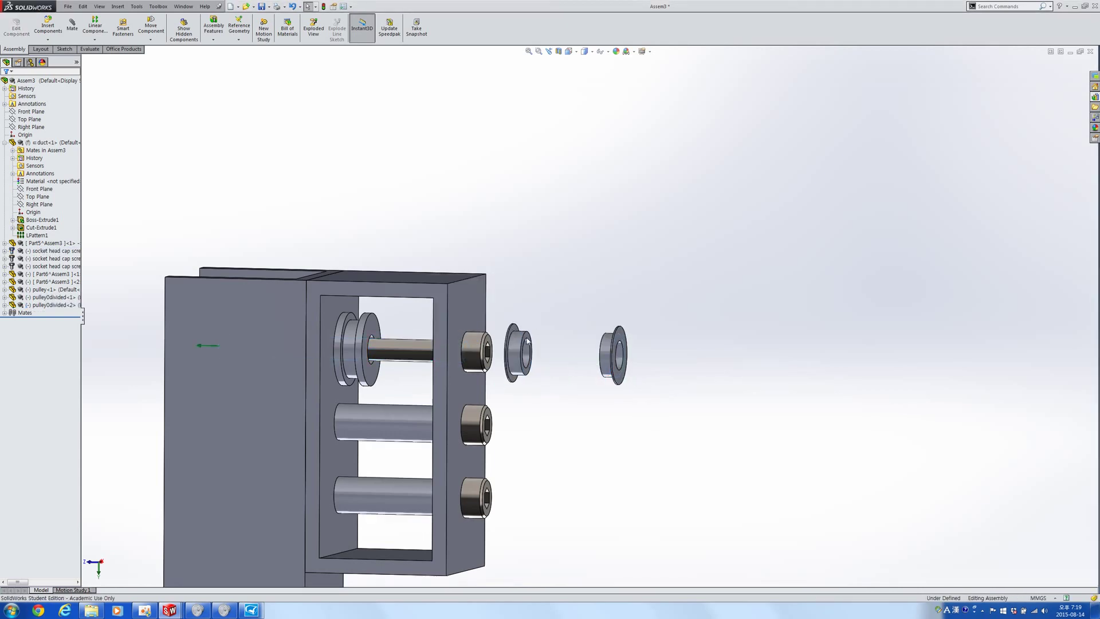
# Step: Mate the facing hub end faces of the two pulley0divided halves coincident so they form one grooved pulley
pyautogui.click(527, 342)
pyautogui.scroll(-5, 559, 334)
pyautogui.keyDown('ctrl'); pyautogui.click(515, 285); pyautogui.keyUp('ctrl')
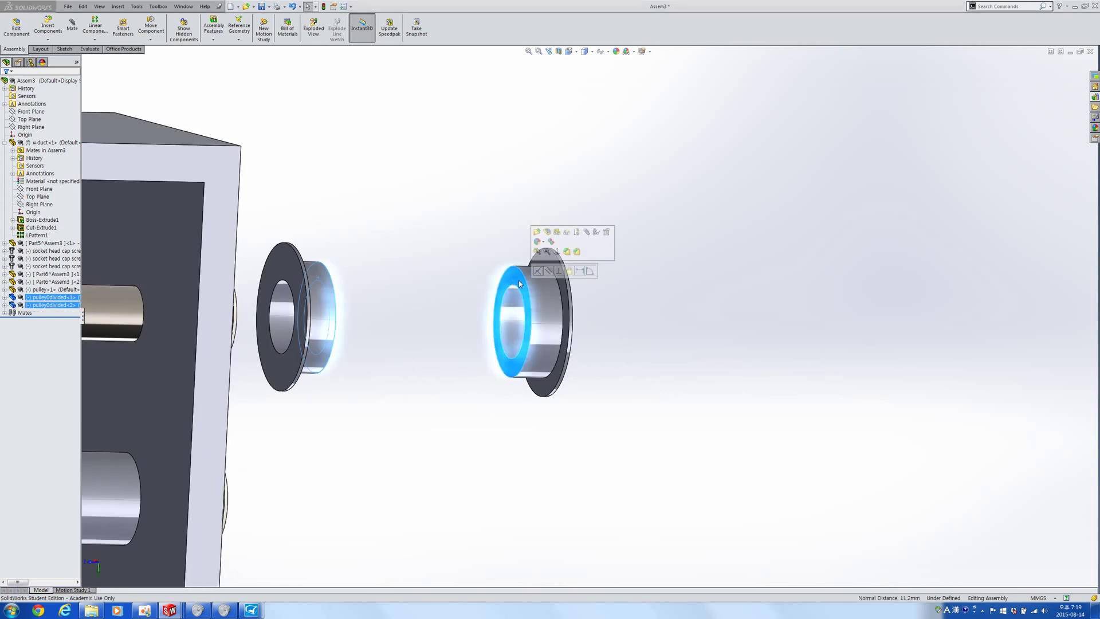
pyautogui.click(540, 251)
pyautogui.scroll(1, 324, 346)
pyautogui.scroll(1, 397, 332)
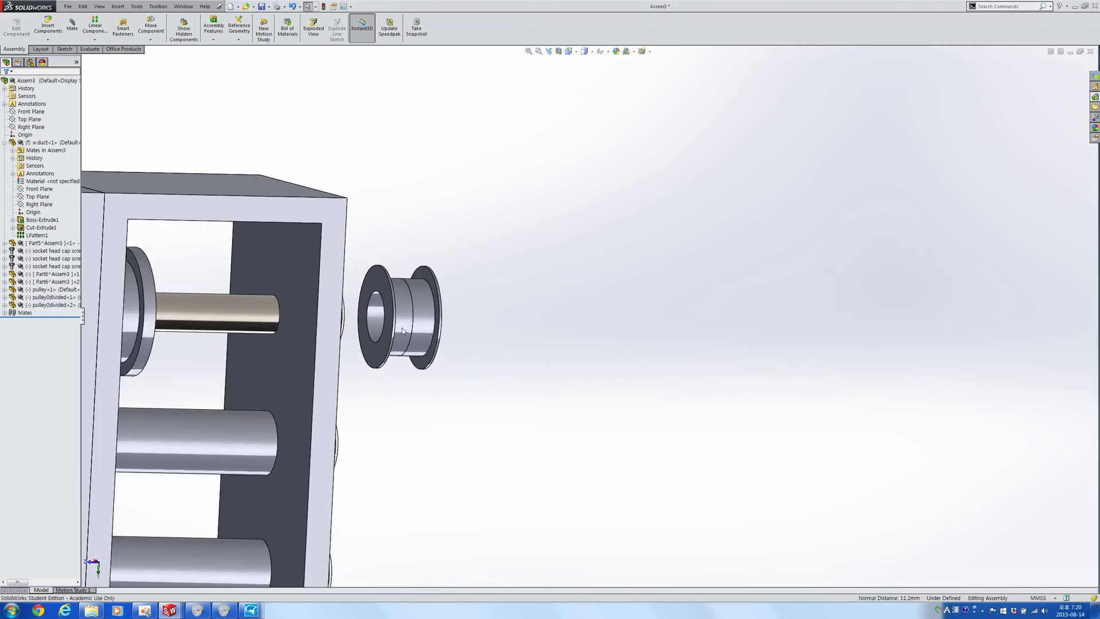
# Step: Slide the two-piece pulley along the upper screw into the frame, between the original pulley and the screw-head wall
pyautogui.moveTo(403, 329); pyautogui.dragTo(241, 361)
pyautogui.moveTo(251, 382); pyautogui.dragTo(225, 365, button='middle')
pyautogui.scroll(4, 225, 365)
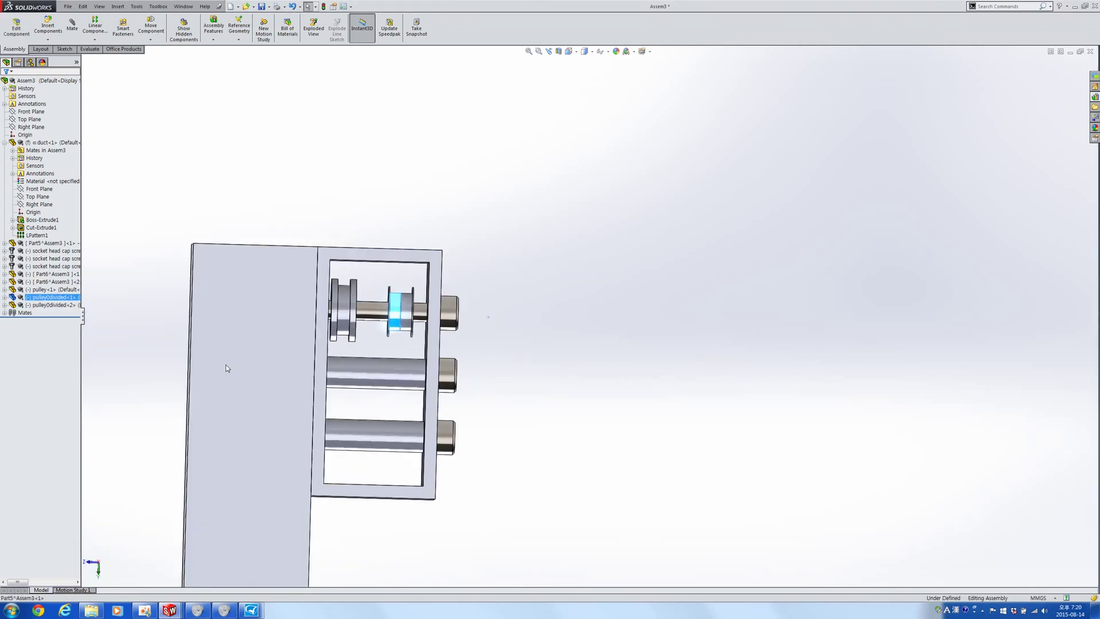
pyautogui.scroll(-3, 226, 349)
pyautogui.click(616, 383)
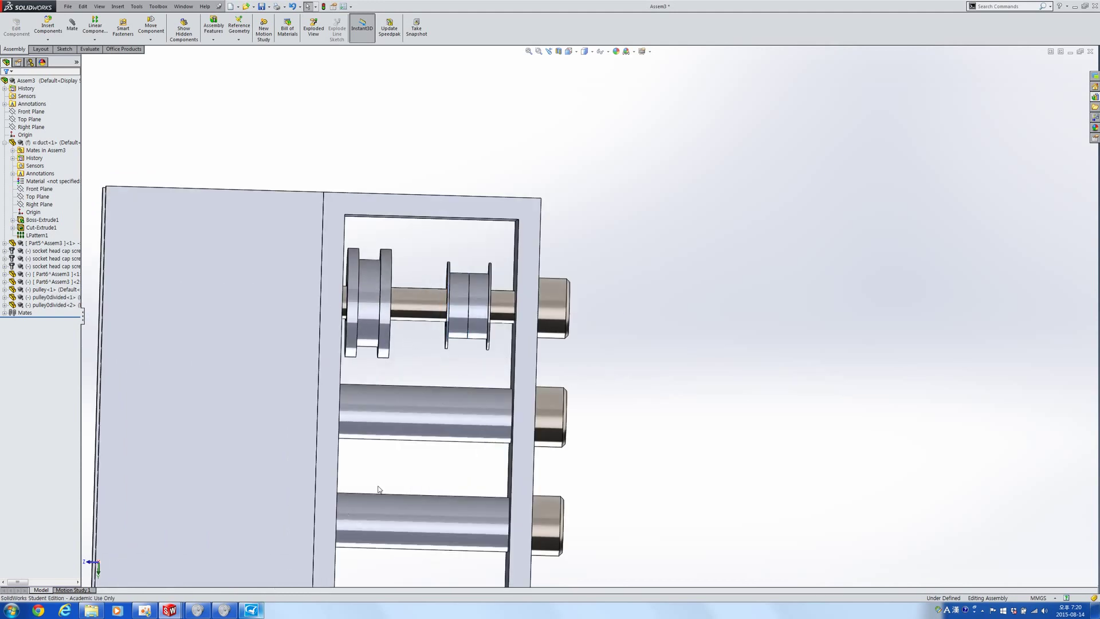
# Step: Bring up the pulley0divided part and export all its bodies as the STL file pulley0divided in the Video 3 folder
pyautogui.hotkey('alt', 'Tab')
pyautogui.hotkey('ctrl', 'Tab')
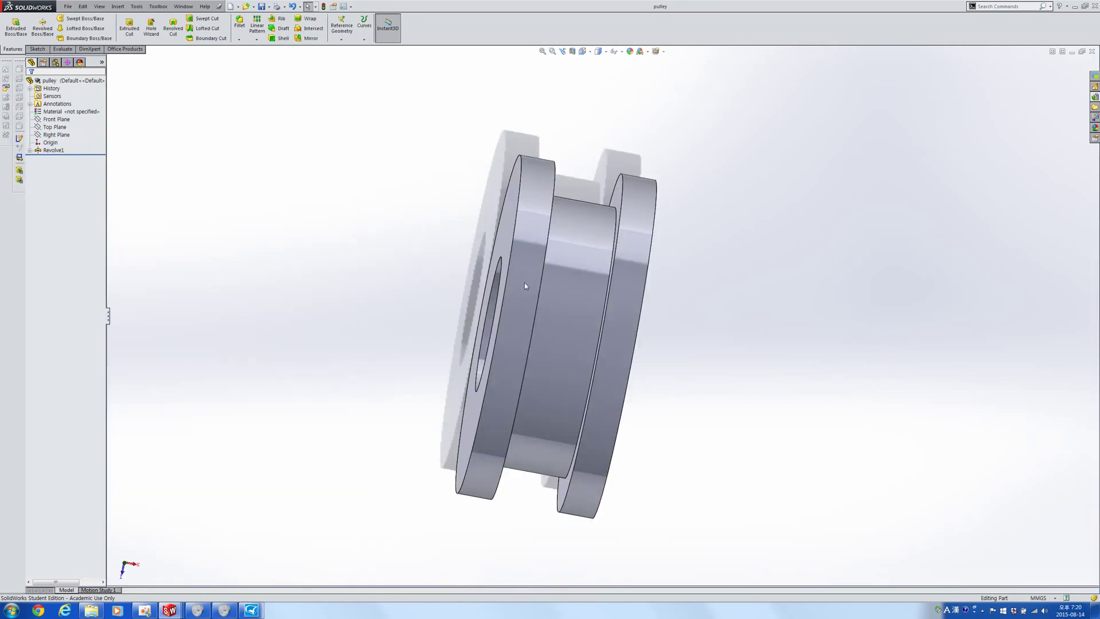
pyautogui.hotkey('ctrl', 'Tab')
pyautogui.click(572, 281)
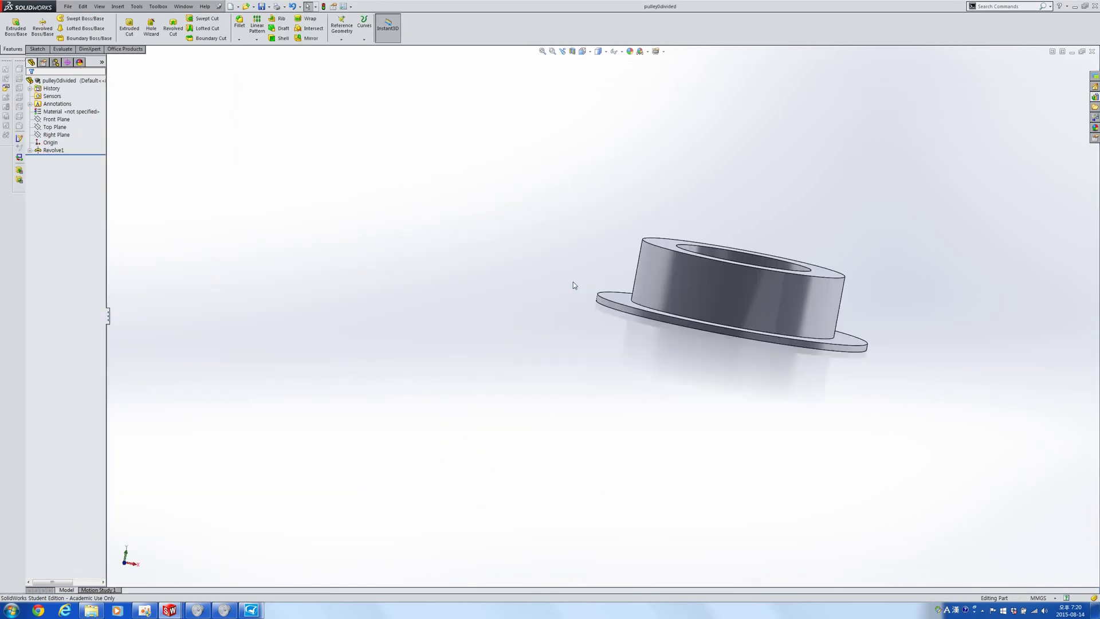
pyautogui.click(657, 279)
pyautogui.click(68, 6)
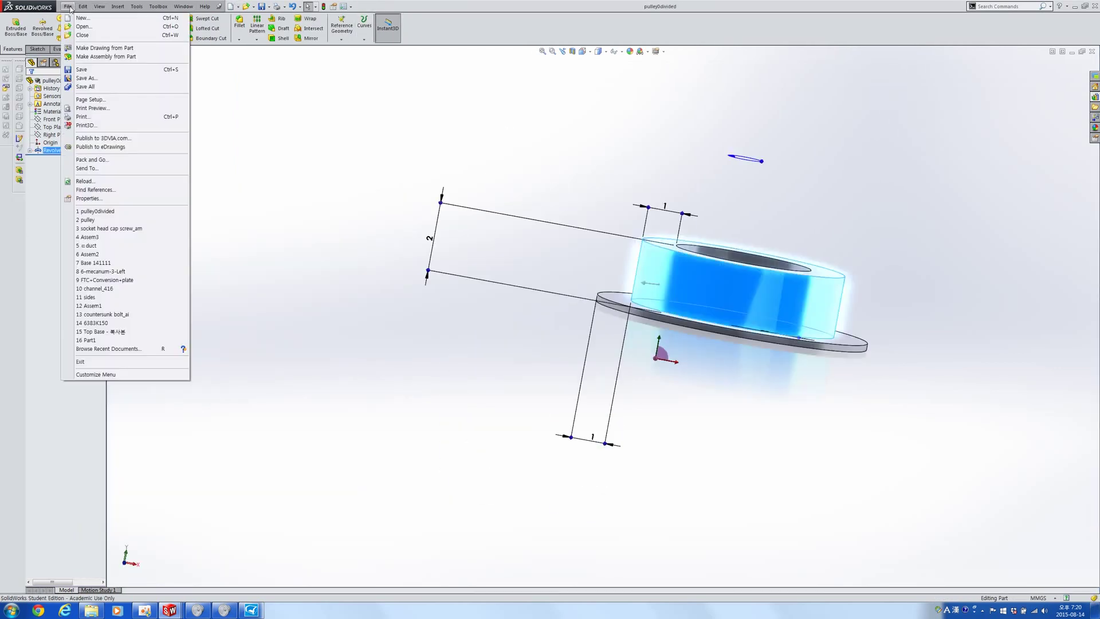
pyautogui.click(87, 79)
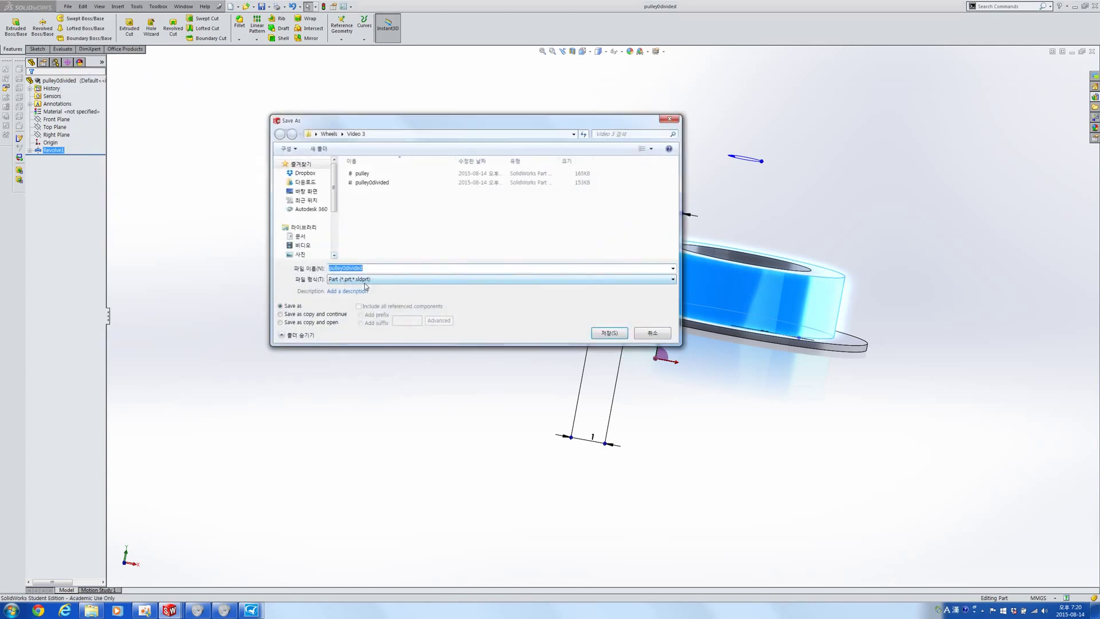
pyautogui.click(367, 279)
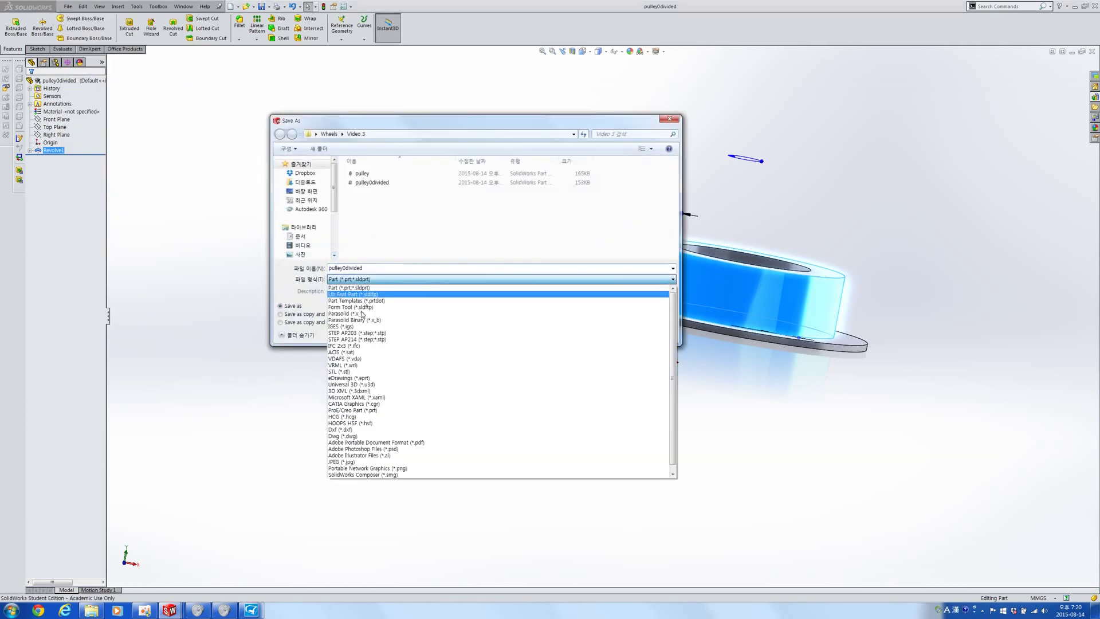
pyautogui.click(366, 372)
pyautogui.press('Return')
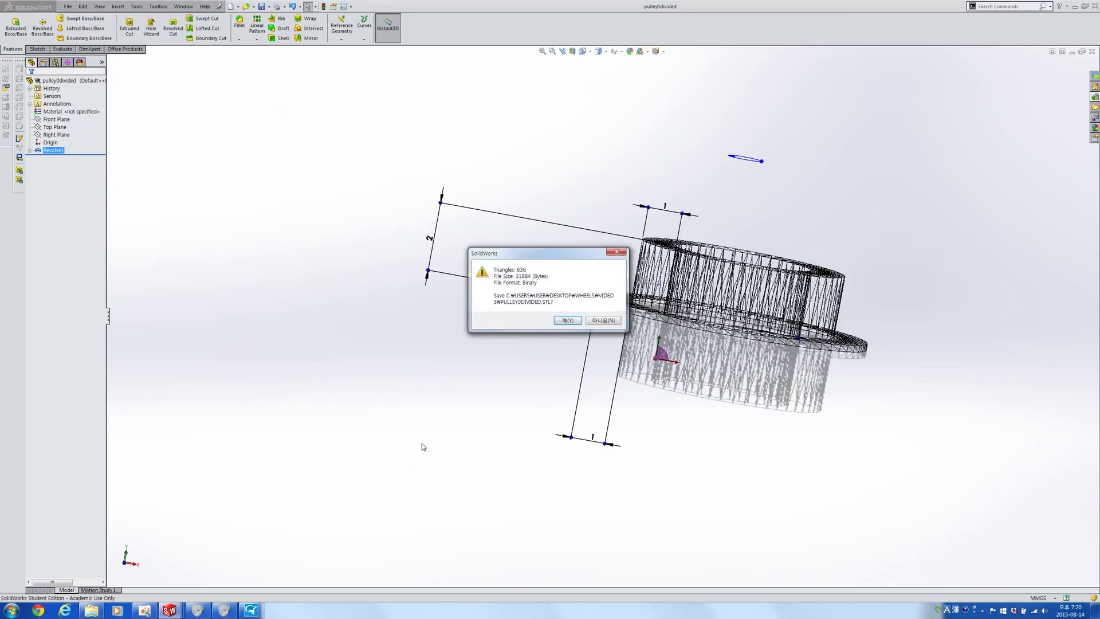
pyautogui.press('Return')
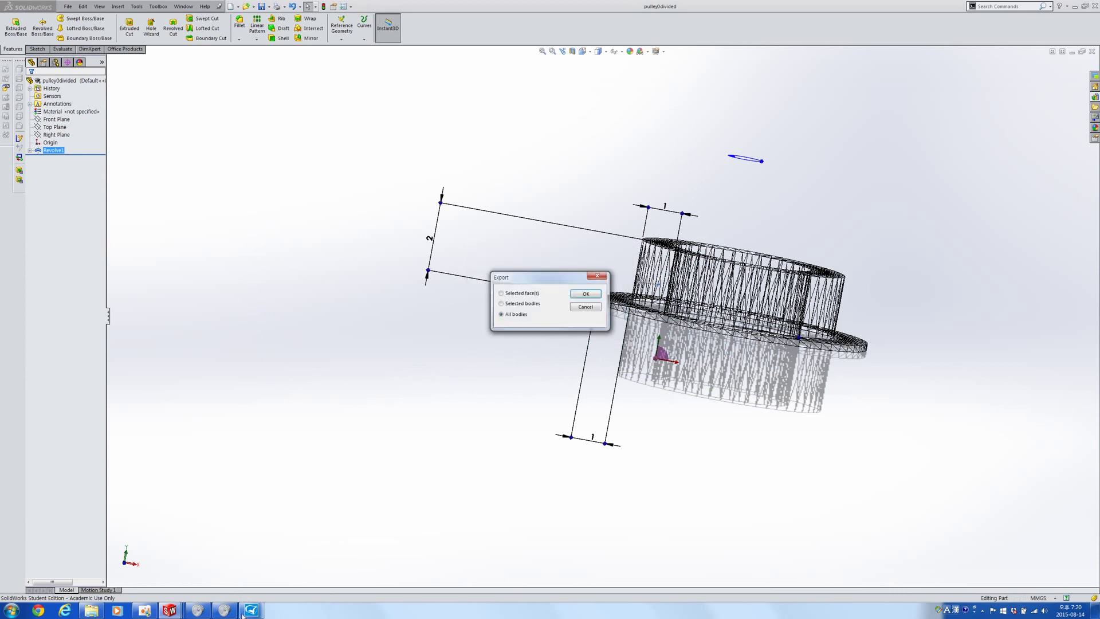
pyautogui.click(585, 295)
# Step: Switch to Robox AutoMaker and add the pulley0divided STL model to the empty layout
pyautogui.click(255, 611)
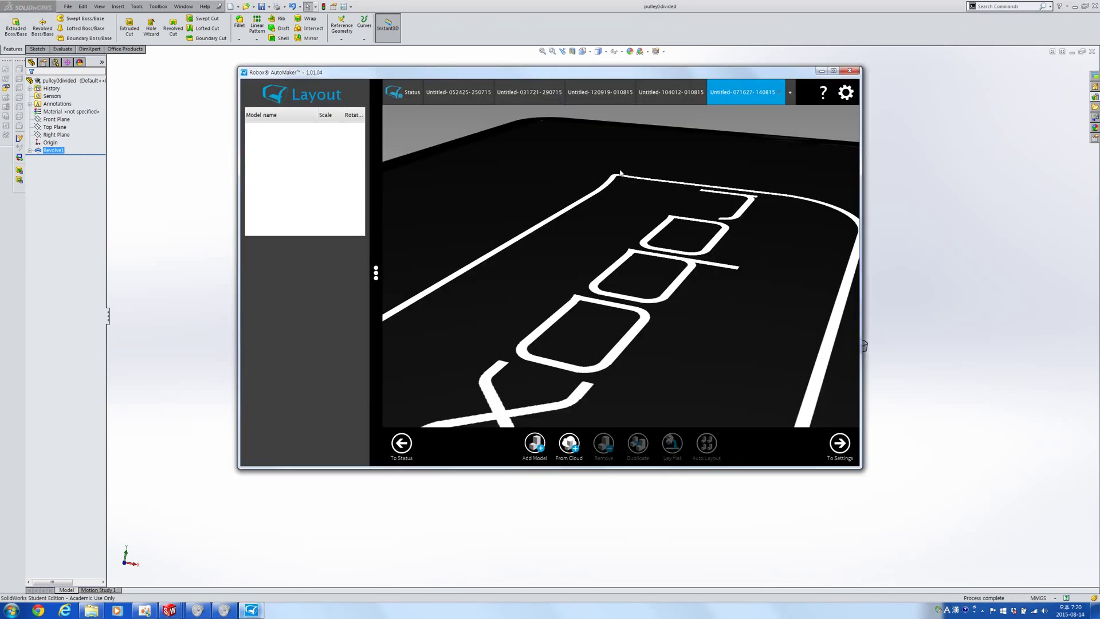
pyautogui.scroll(5, 657, 303)
pyautogui.scroll(-8, 657, 303)
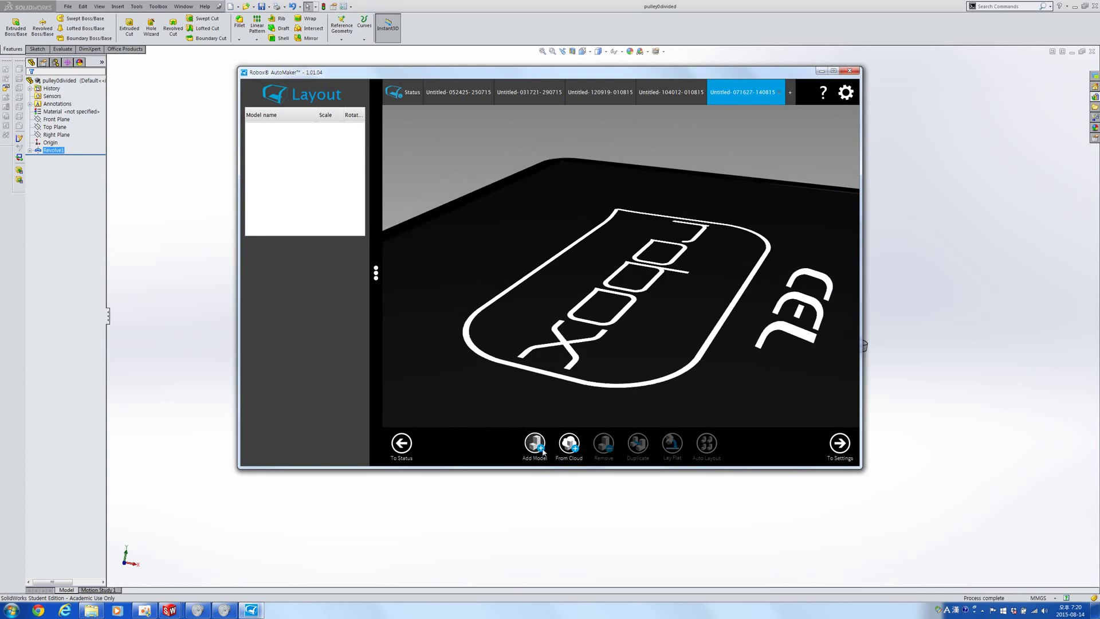
pyautogui.click(535, 443)
pyautogui.click(401, 148)
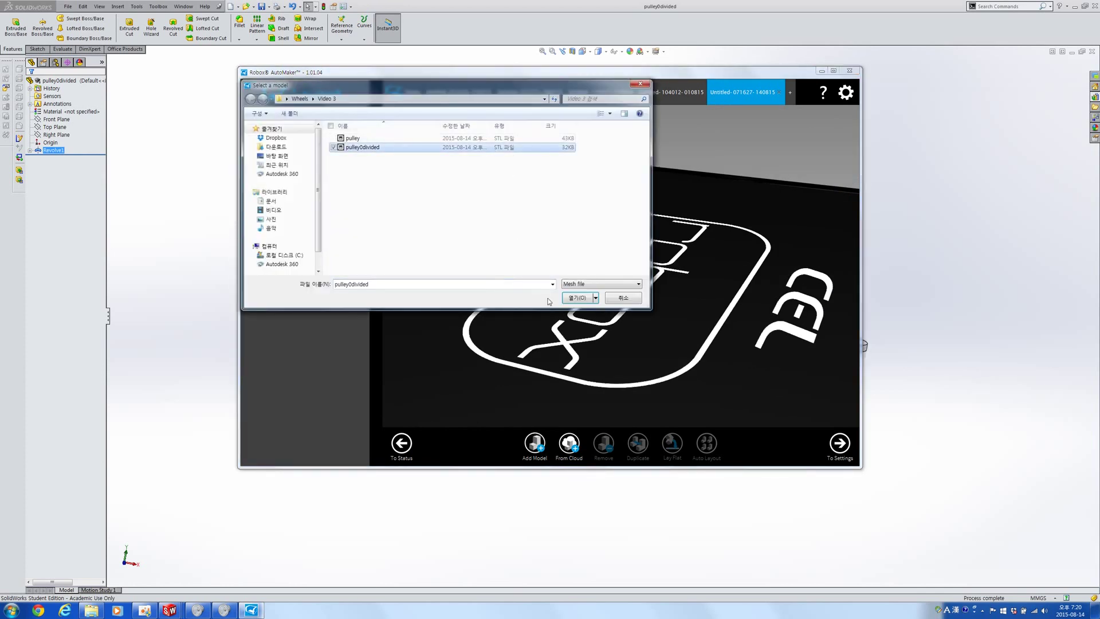
pyautogui.click(570, 298)
# Step: Lay the pulley half flat on the bed, then duplicate it and place the copy beside it at about X 115.6, Y 75.4
pyautogui.moveTo(597, 296); pyautogui.dragTo(629, 278, button='right')
pyautogui.scroll(6, 628, 278)
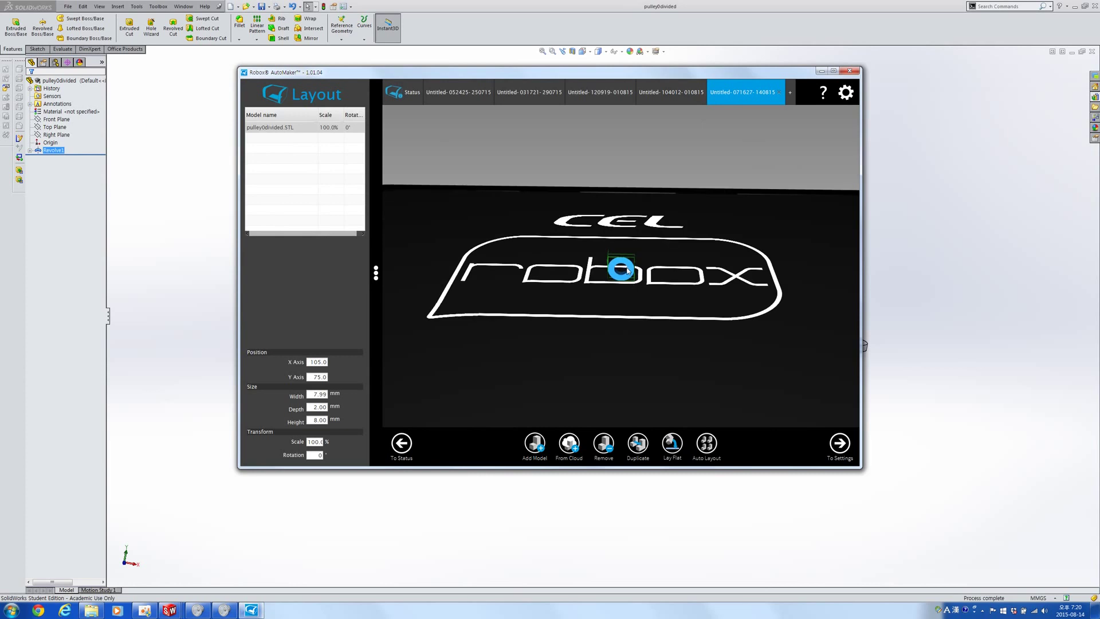
pyautogui.click(672, 443)
pyautogui.click(656, 256)
pyautogui.click(638, 442)
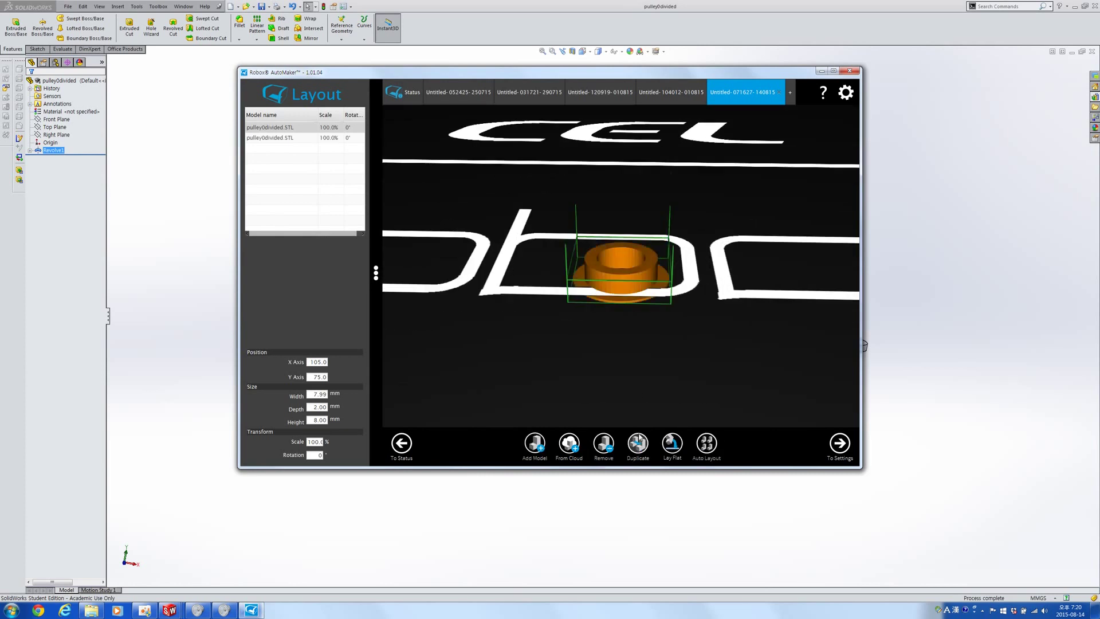
pyautogui.moveTo(630, 273); pyautogui.dragTo(763, 270)
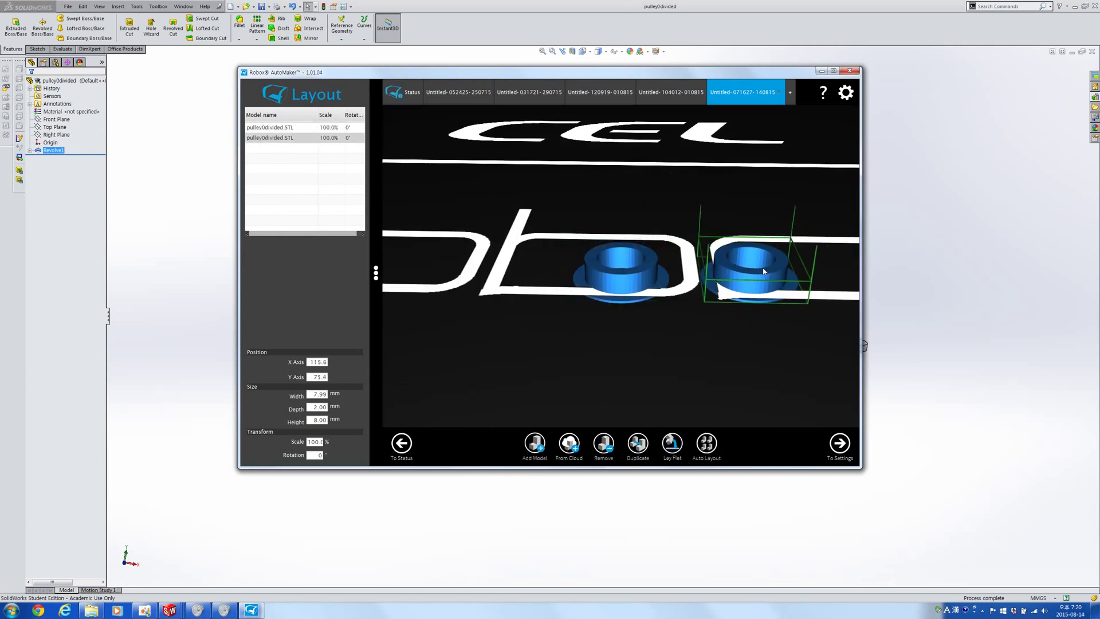
# Step: Duplicate the pulley half twice more and place the copies at about X 105.1, Y 63.4 and X 115.3, Y 63.7, forming a two-by-two group
pyautogui.scroll(-5, 723, 404)
pyautogui.click(639, 444)
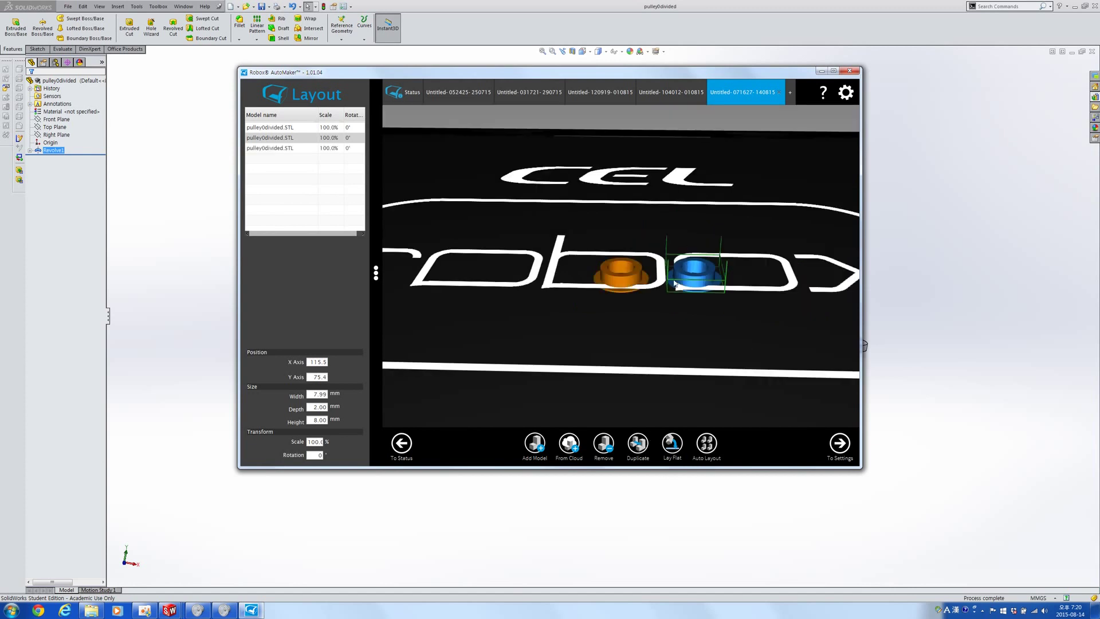
pyautogui.moveTo(638, 292); pyautogui.dragTo(633, 336)
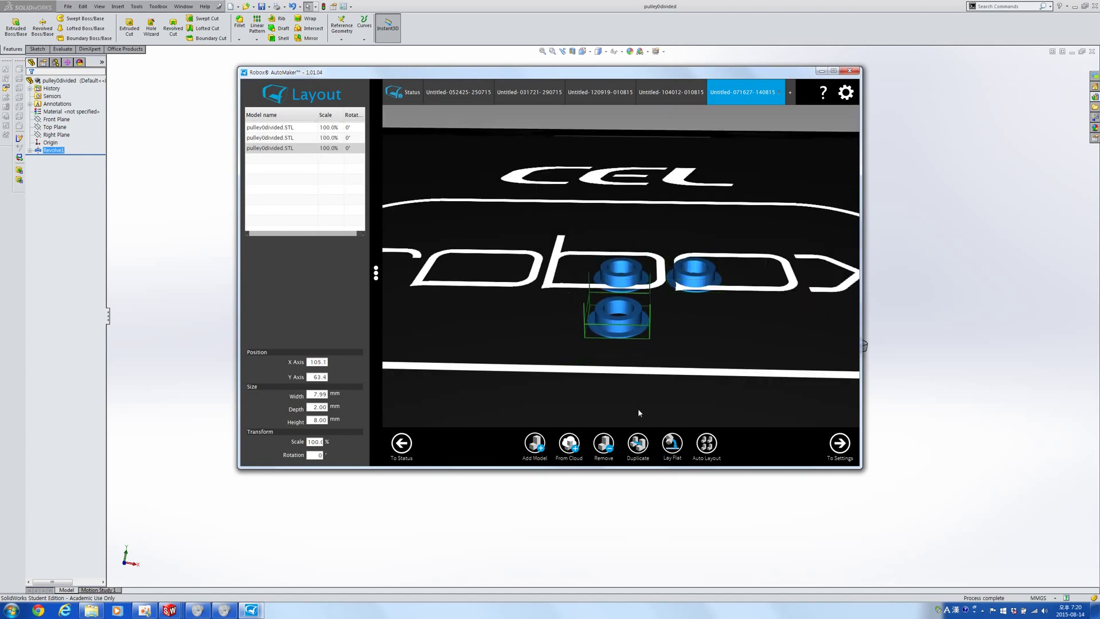
pyautogui.click(637, 447)
pyautogui.moveTo(629, 279); pyautogui.dragTo(709, 323)
pyautogui.moveTo(645, 359)
pyautogui.mouseDown(button='right')
pyautogui.moveTo(648, 343)
pyautogui.moveTo(649, 373)
pyautogui.moveTo(647, 353)
pyautogui.moveTo(656, 358)
pyautogui.moveTo(644, 367)
pyautogui.mouseUp(button='right')
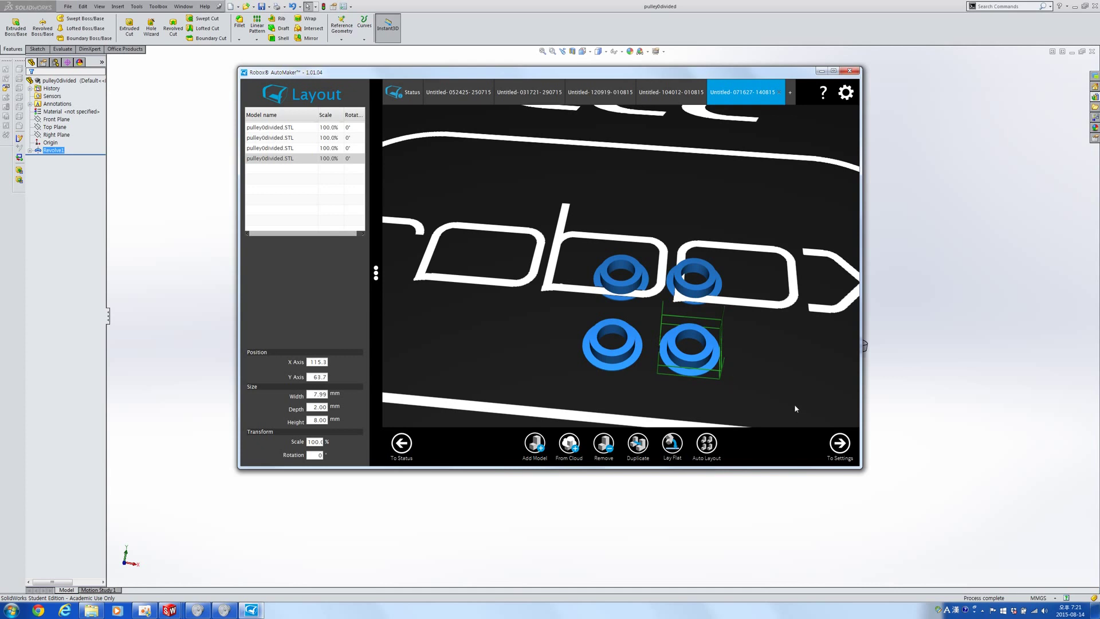
pyautogui.click(655, 309)
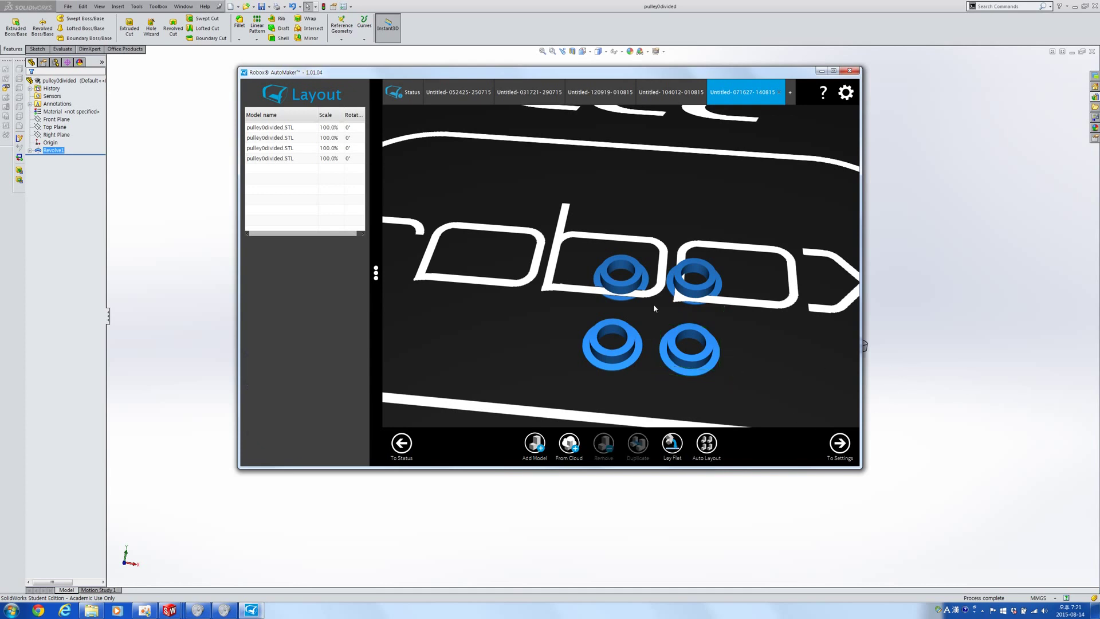
# Step: Switch back to SolidWorks, bring up the Part5 frame part, and examine it facing its rectangular opening
pyautogui.click(966, 367)
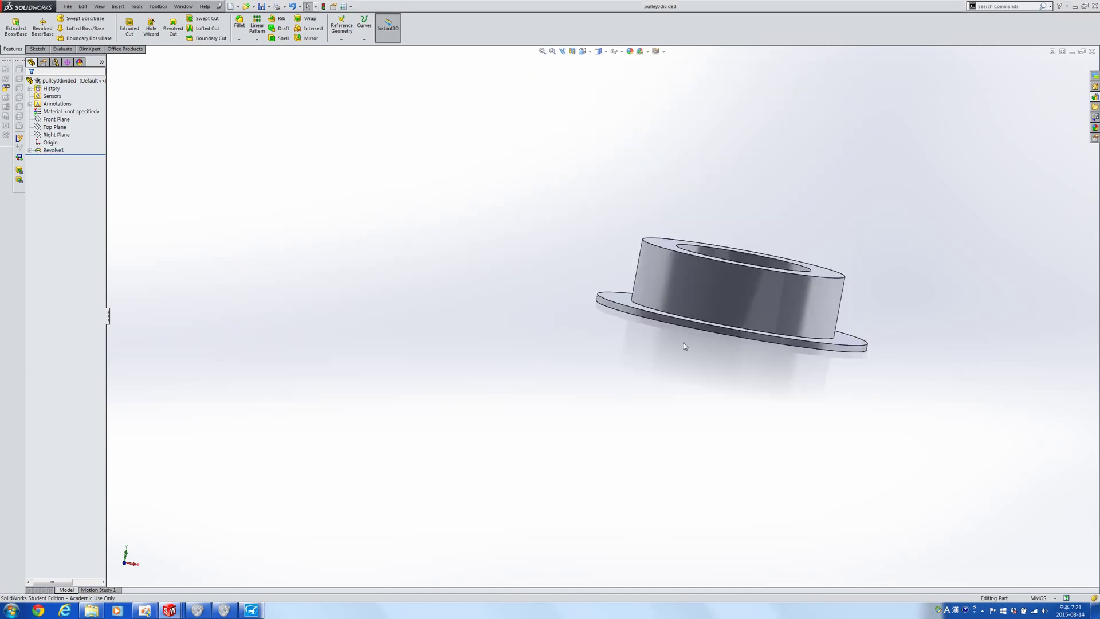
pyautogui.hotkey('ctrl', 'Tab')
pyautogui.hotkey('ctrl', 'Tab')
pyautogui.hotkey('ctrl', 'Tab')
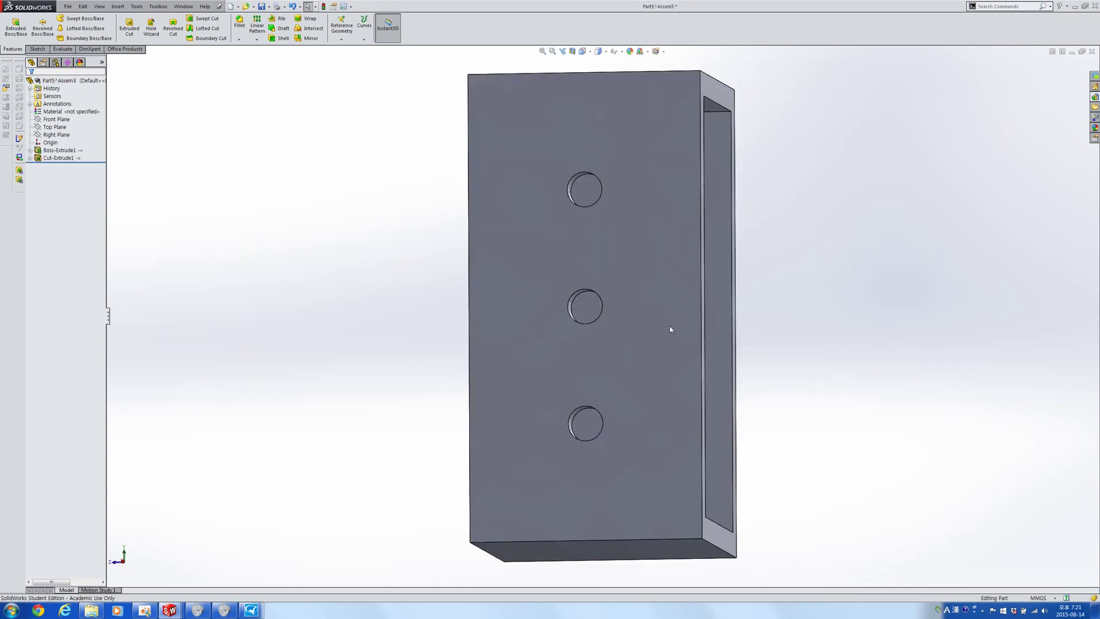
pyautogui.moveTo(671, 329); pyautogui.dragTo(544, 351, button='middle')
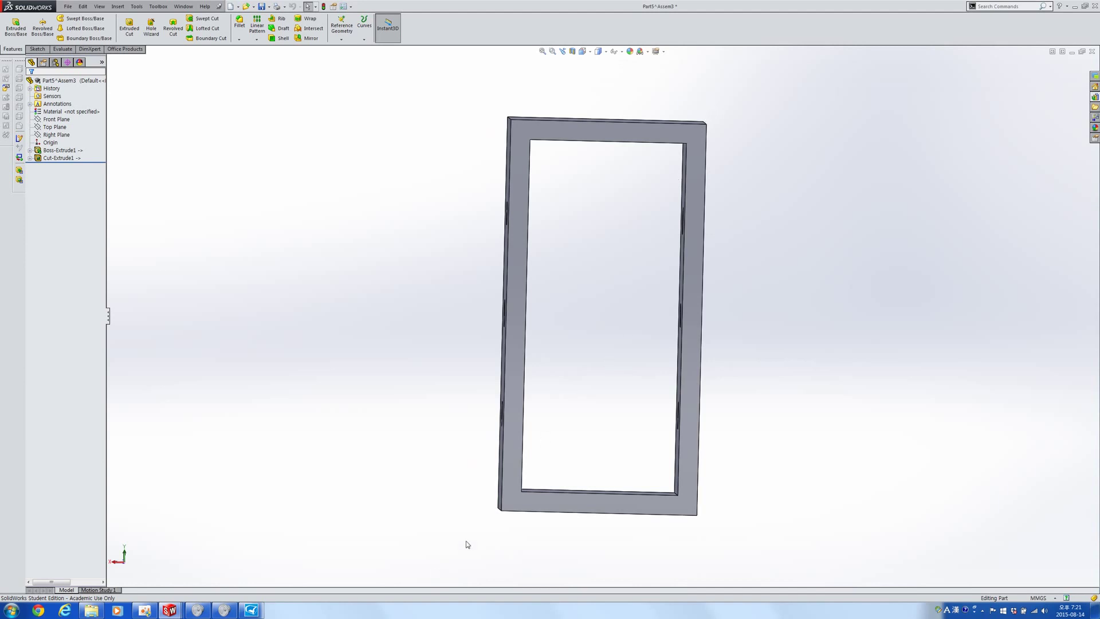
# Step: Create a new part document and open a sketch on its Top Plane
pyautogui.hotkey('ctrl', 'n')
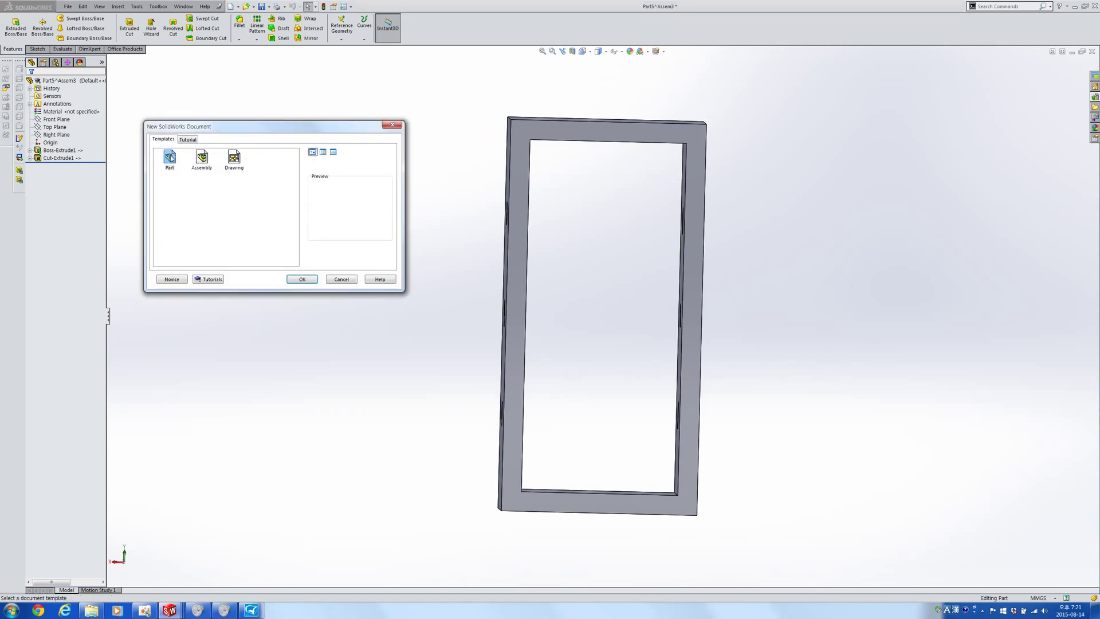
pyautogui.doubleClick(170, 159)
pyautogui.click(54, 127)
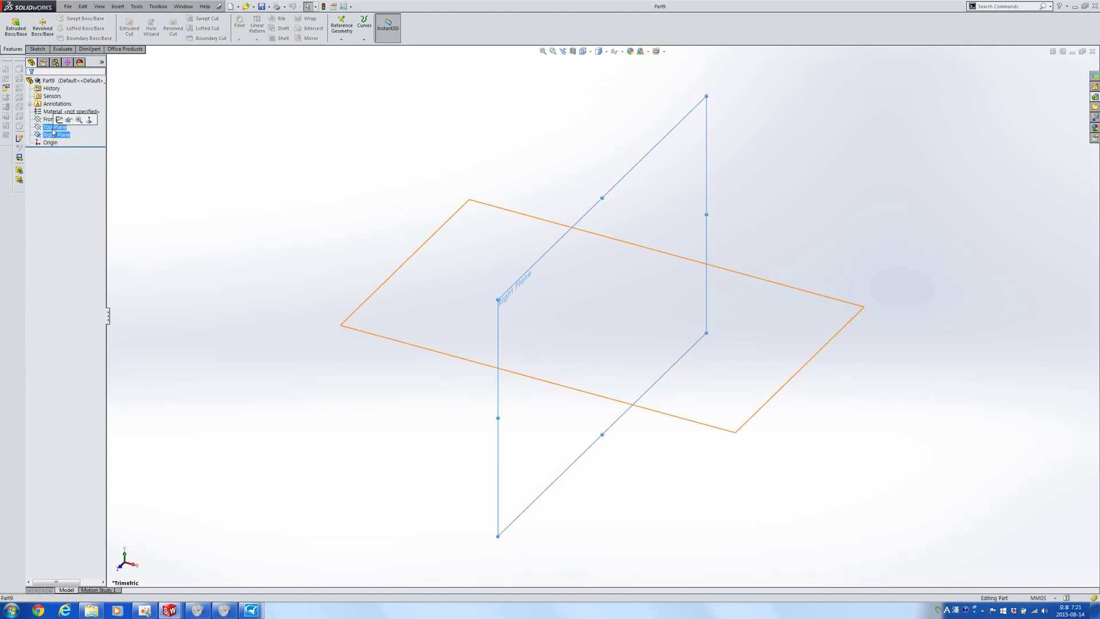
pyautogui.click(59, 119)
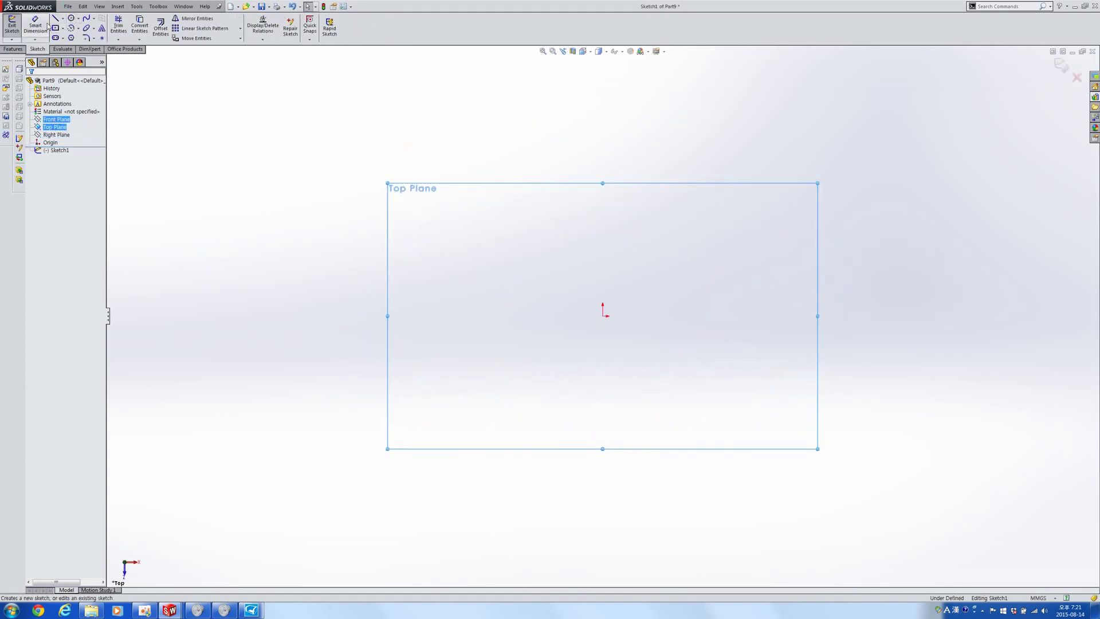
# Step: Draw a closed, thin L-shaped line profile around the origin's left side, with a vertical outer edge about 53 mm long
pyautogui.click(55, 19)
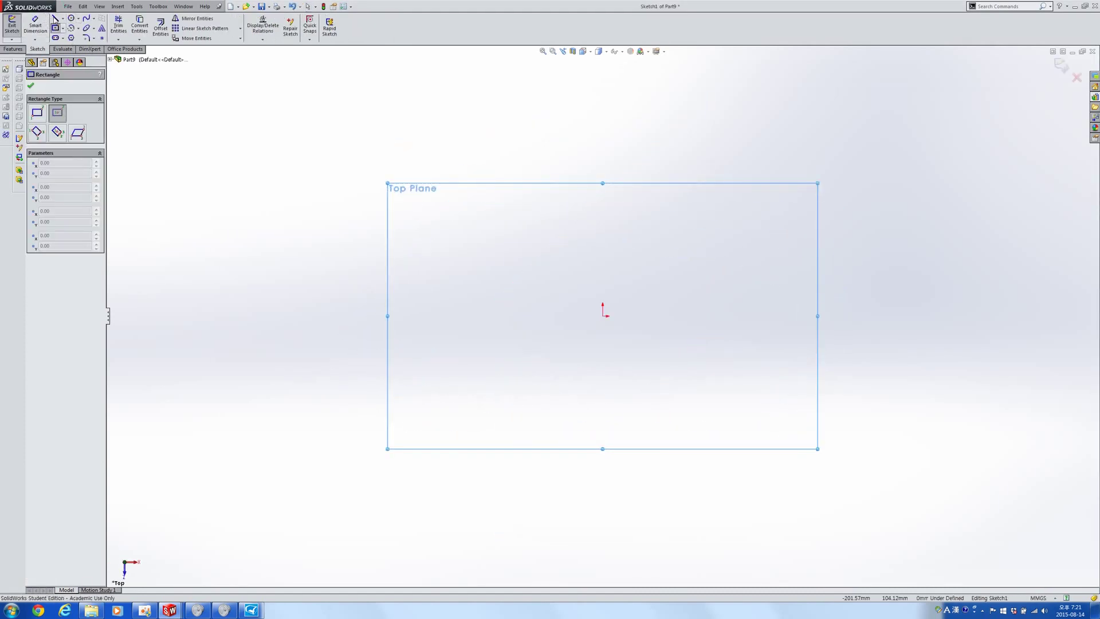
pyautogui.click(555, 365)
pyautogui.click(555, 235)
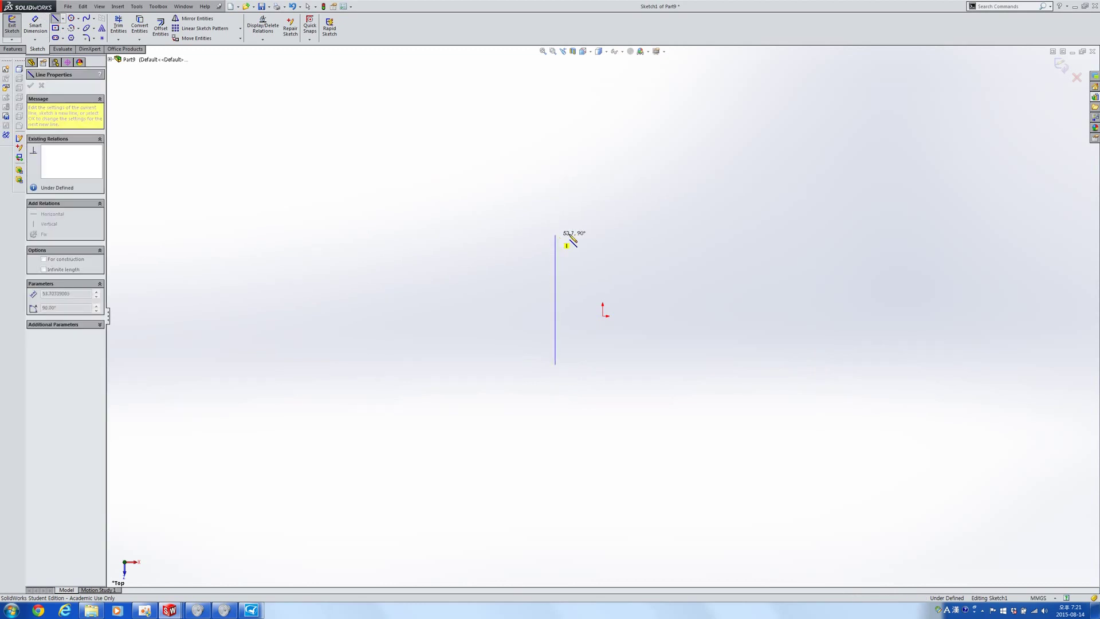
pyautogui.click(638, 235)
pyautogui.click(638, 243)
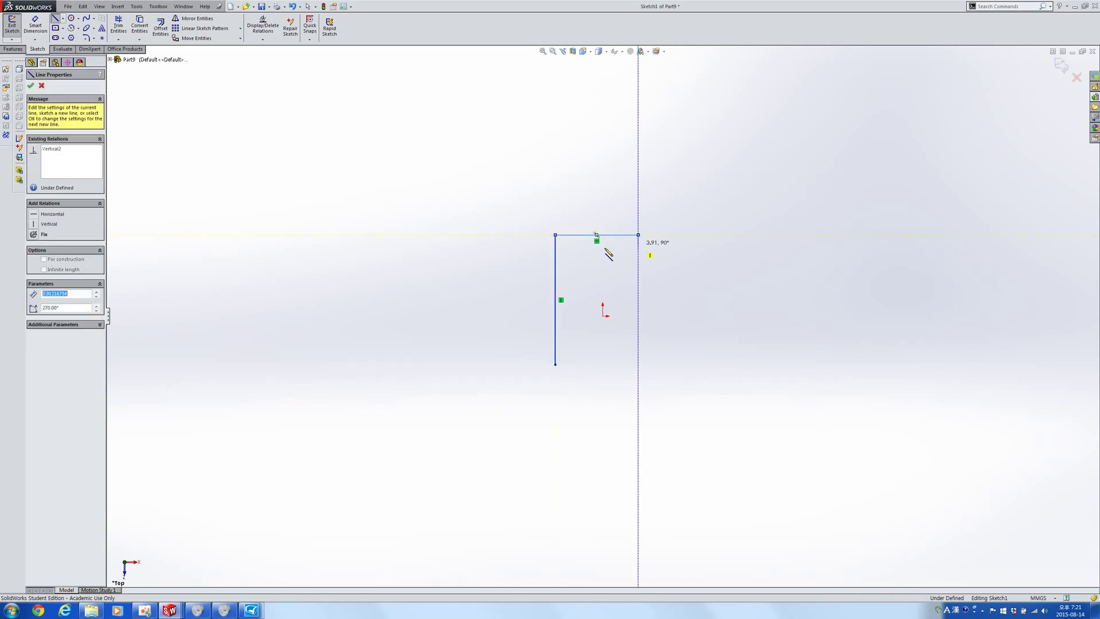
pyautogui.click(568, 244)
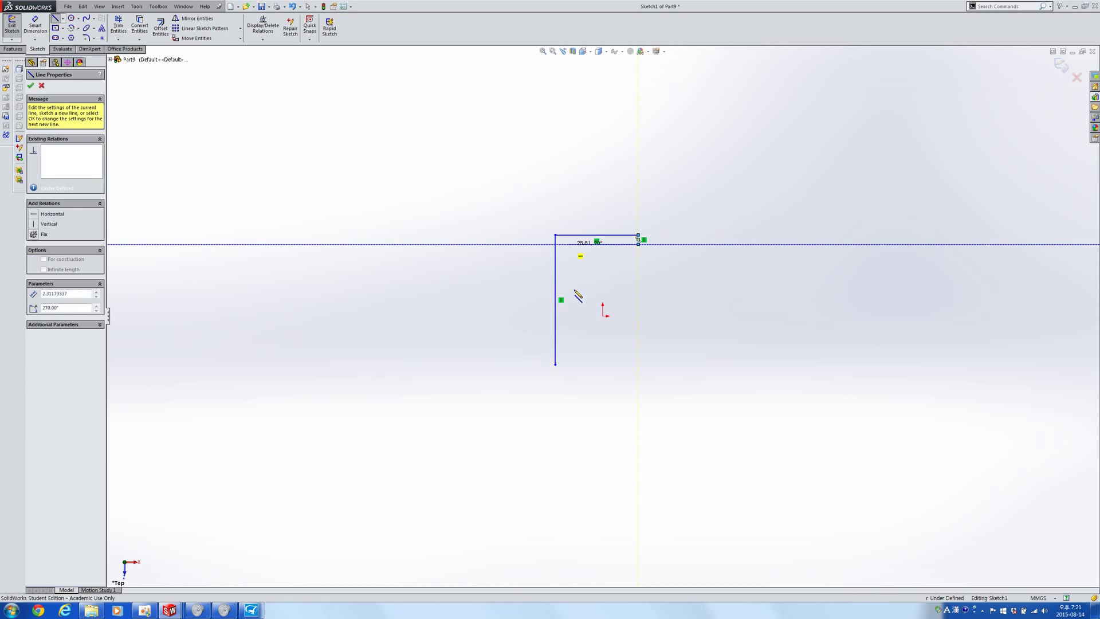
pyautogui.click(568, 364)
pyautogui.click(556, 365)
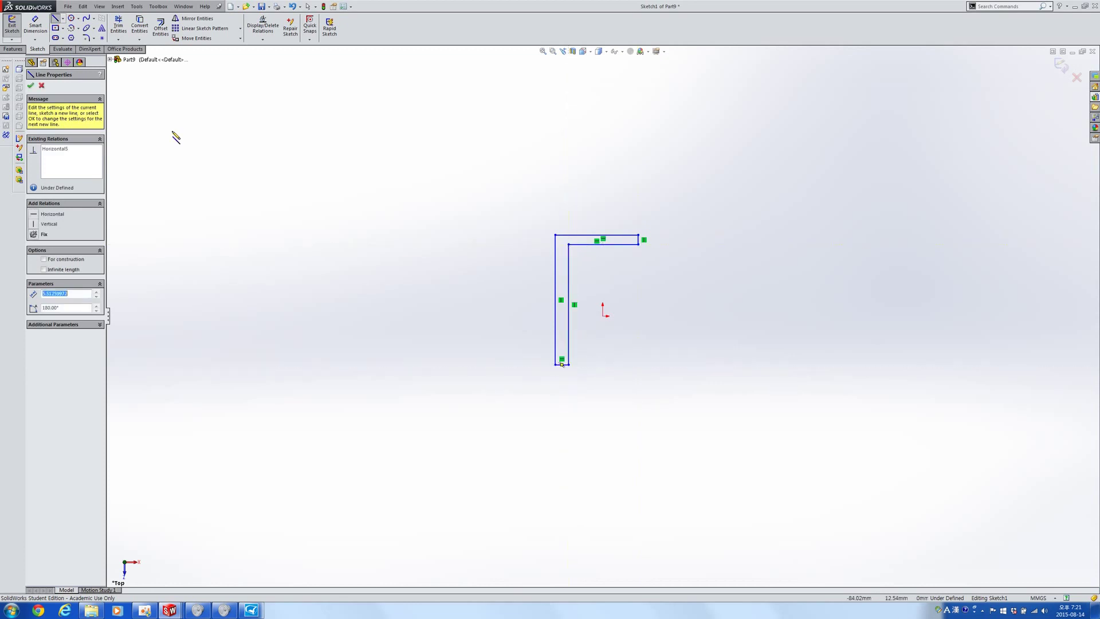
# Step: Extrude the L-shaped profile 20 mm into a solid bracket
pyautogui.click(13, 50)
pyautogui.click(16, 26)
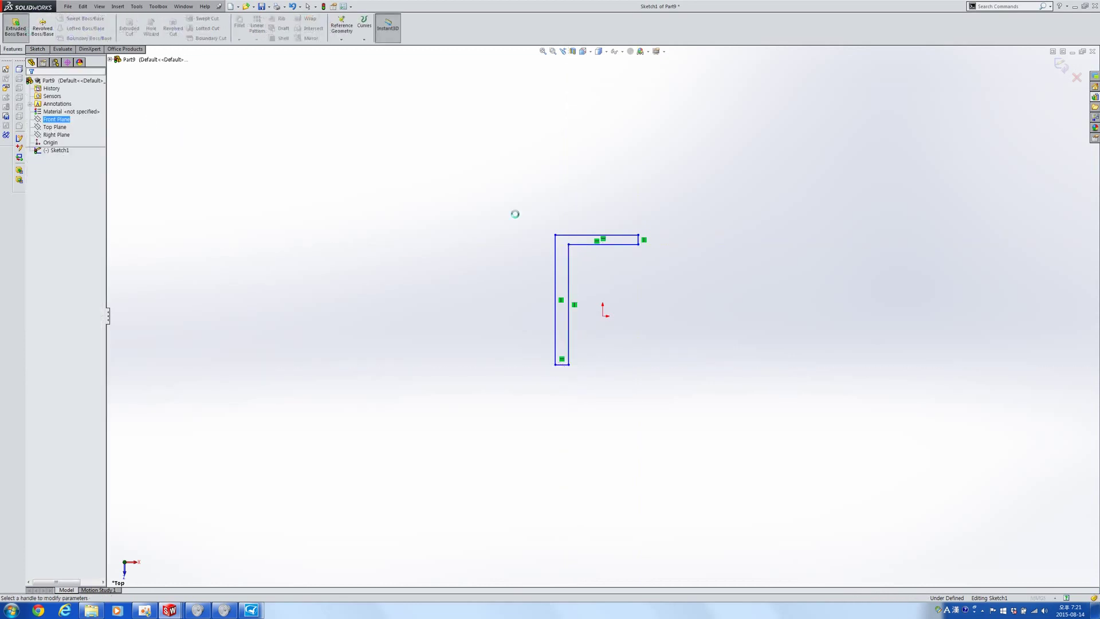
pyautogui.write('20.00mm')
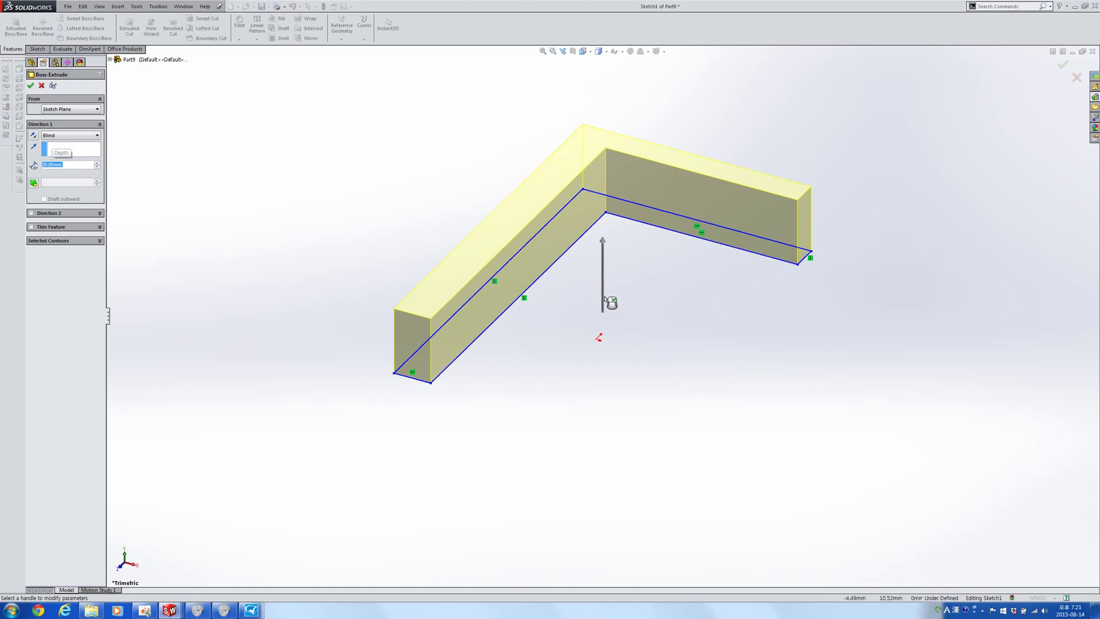
pyautogui.press('Return')
pyautogui.press('Return')
# Step: Accept the extrusion and open a sketch on the outer face of the bracket's longer arm
pyautogui.moveTo(628, 310); pyautogui.dragTo(603, 263, button='middle')
pyautogui.click(643, 214)
pyautogui.click(600, 288)
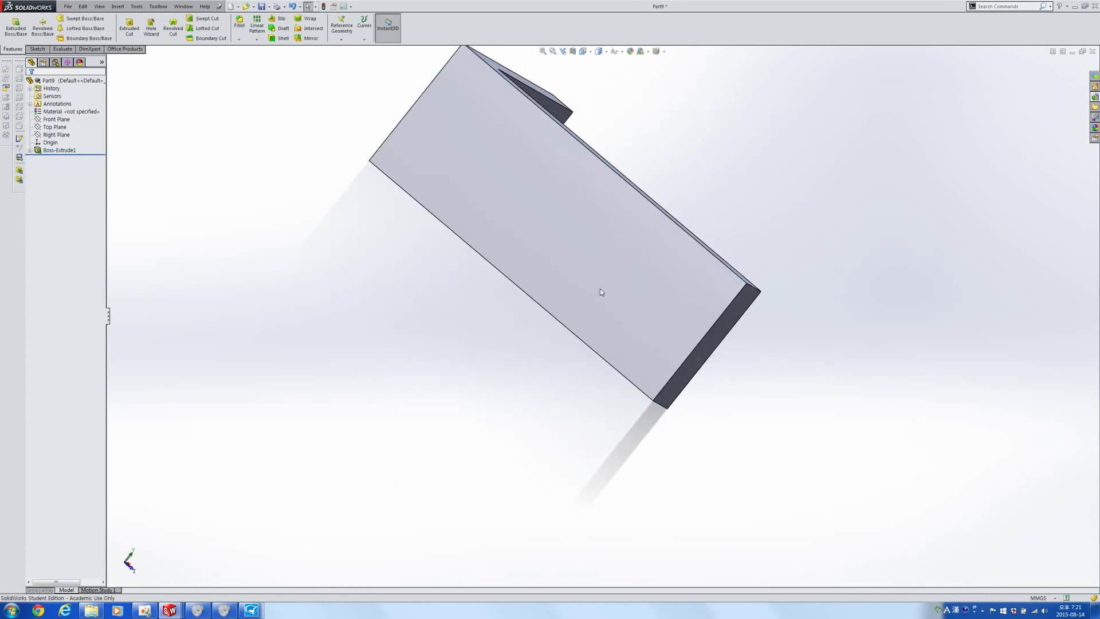
pyautogui.click(634, 264)
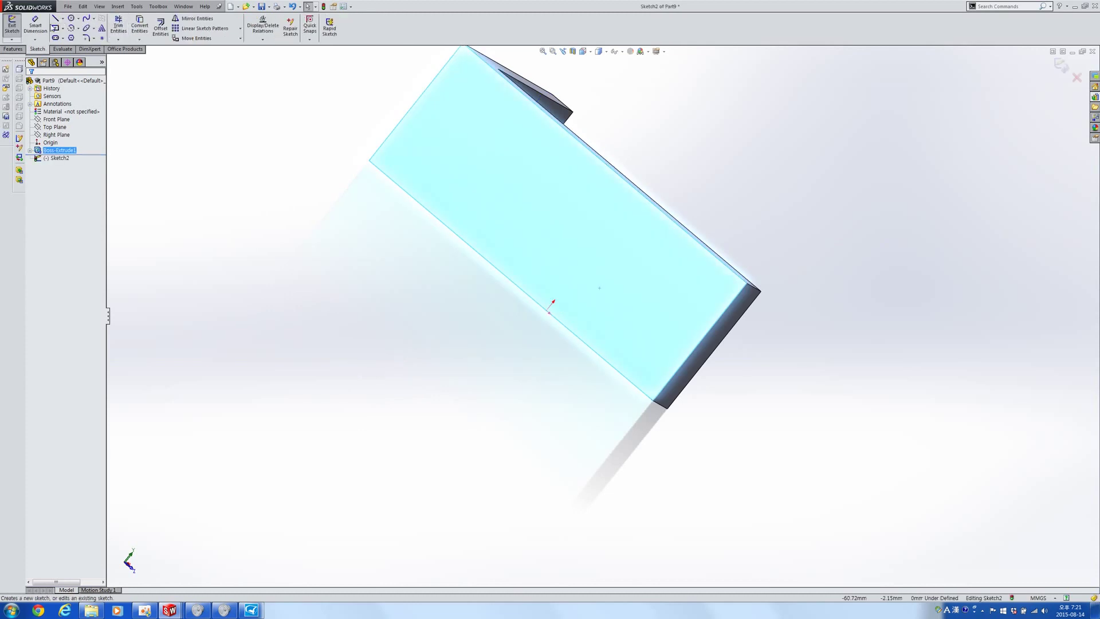
pyautogui.click(71, 19)
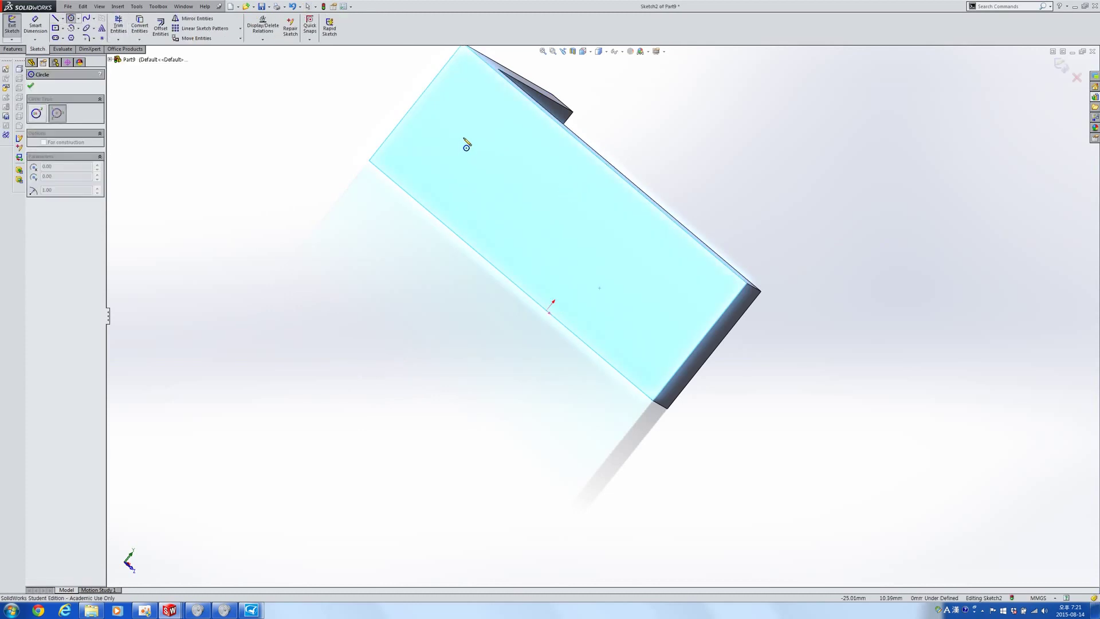
pyautogui.click(462, 138)
pyautogui.click(498, 145)
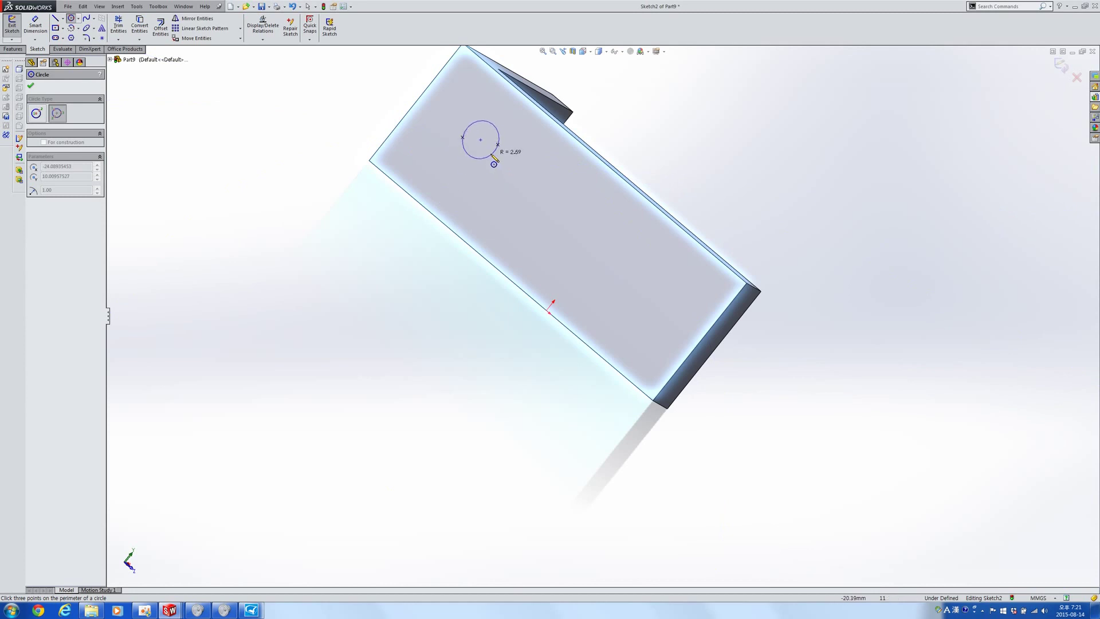
pyautogui.press('Escape')
# Step: Draw a circle about 9.2 mm in diameter near the face's corner end and a centerline joining the midpoints of its short edges
pyautogui.click(70, 20)
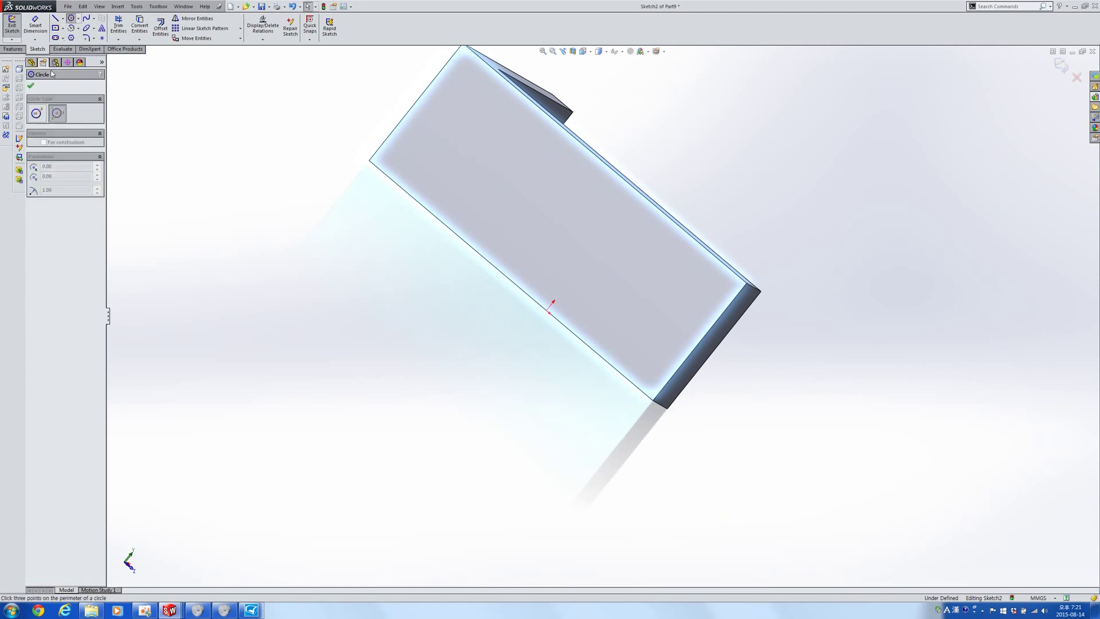
pyautogui.moveTo(463, 158); pyautogui.dragTo(488, 179)
pyautogui.click(59, 19)
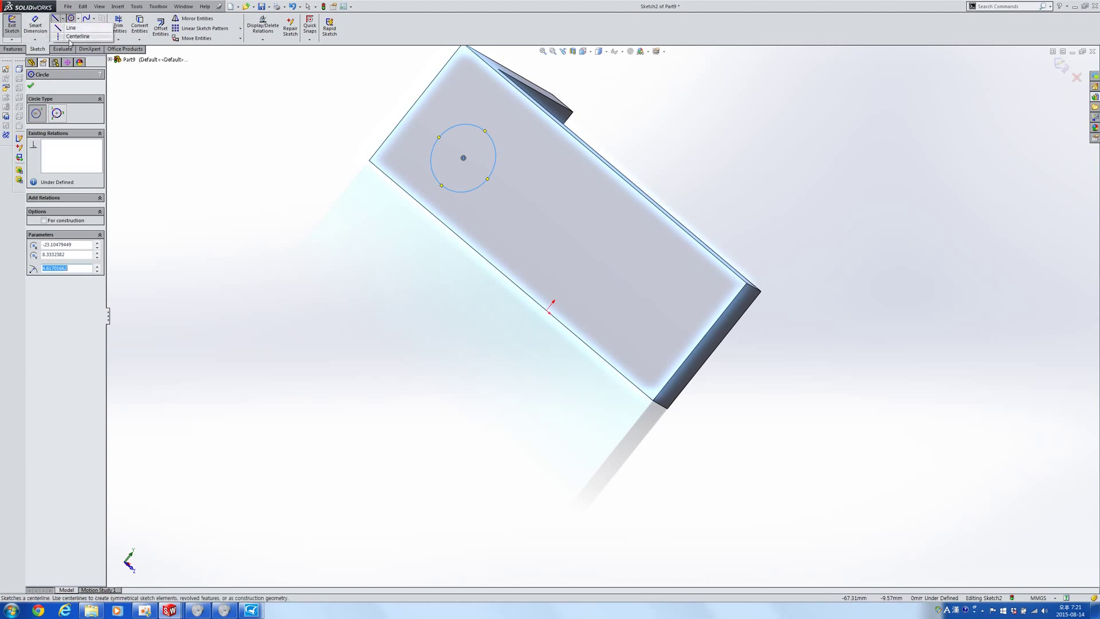
pyautogui.click(416, 101)
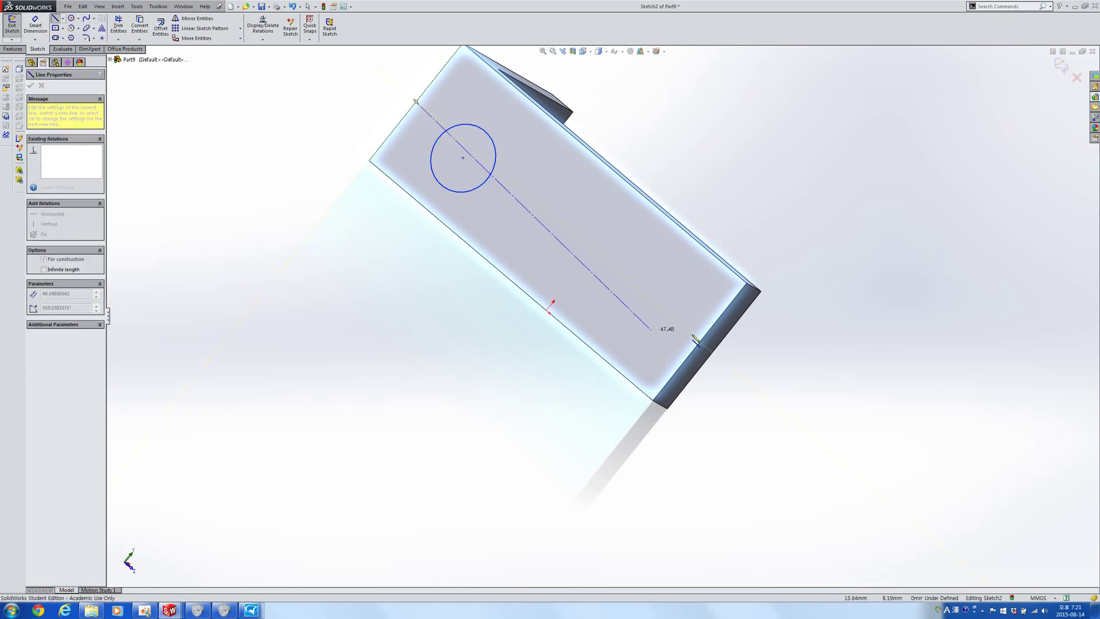
pyautogui.click(700, 342)
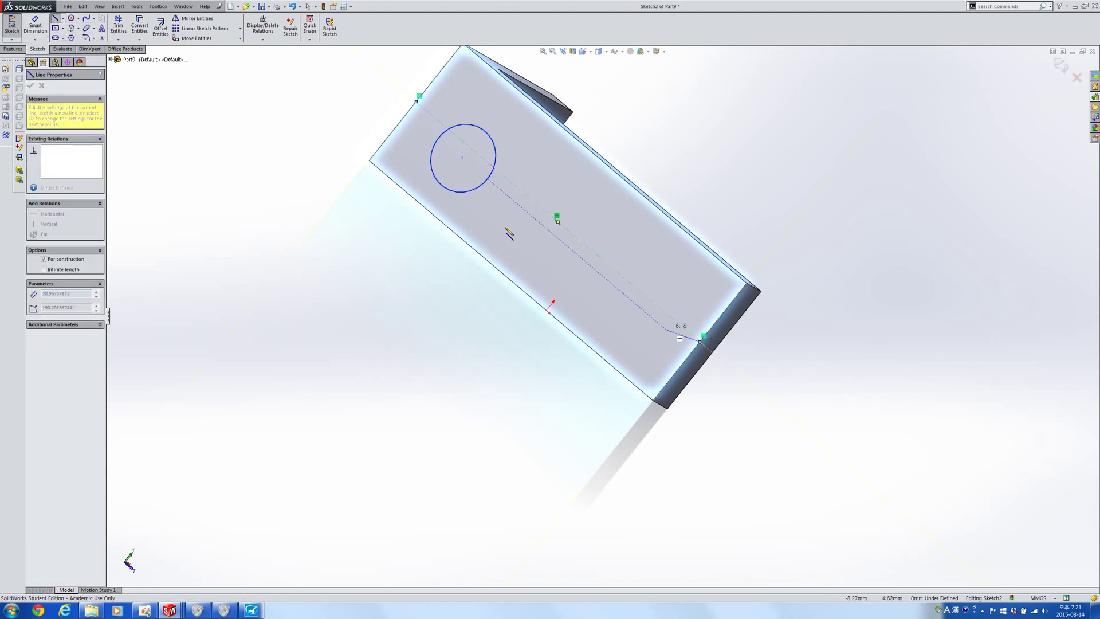
pyautogui.press('Escape')
# Step: Make the circle's center coincident with the centerline
pyautogui.click(463, 158)
pyautogui.keyDown('ctrl'); pyautogui.click(474, 153); pyautogui.keyUp('ctrl')
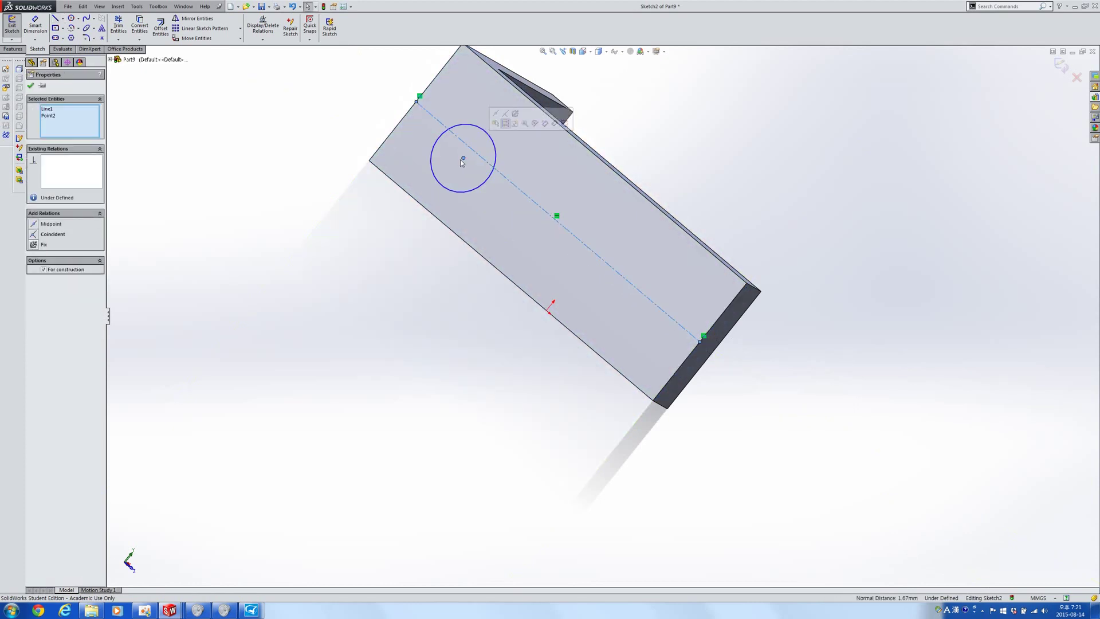
pyautogui.click(35, 234)
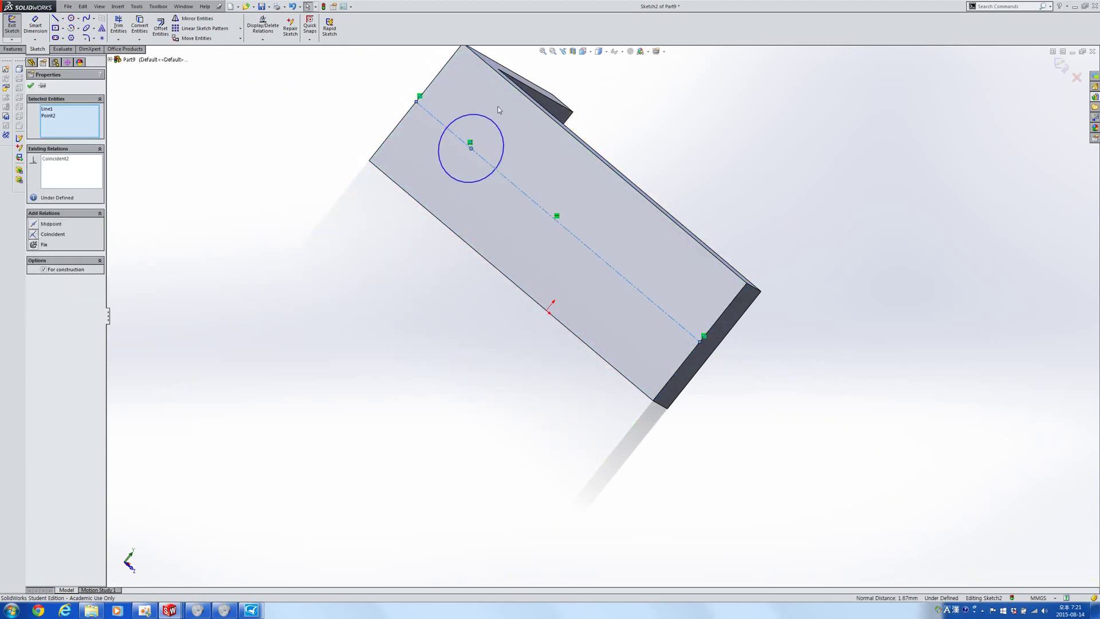
# Step: Try a linear sketch pattern of the centerline with 10 mm spacing
pyautogui.click(201, 28)
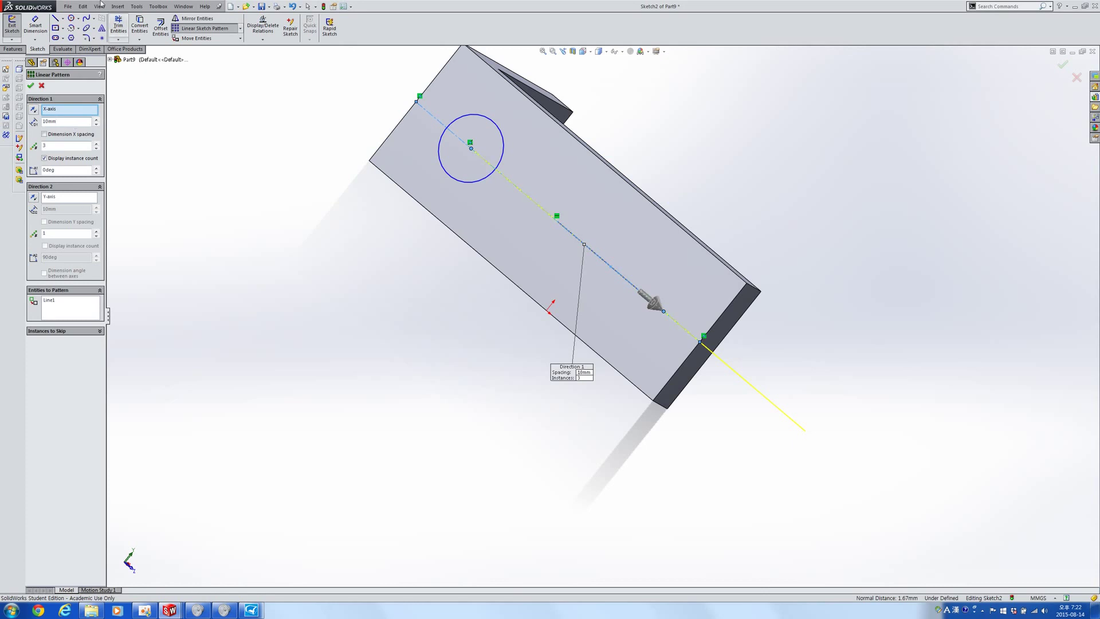
pyautogui.scroll(2, 515, 236)
pyautogui.moveTo(516, 236)
pyautogui.mouseDown(button='middle')
pyautogui.moveTo(471, 269)
pyautogui.moveTo(476, 322)
pyautogui.mouseUp(button='middle')
pyautogui.press('Return')
pyautogui.hotkey('ctrl', 'z')
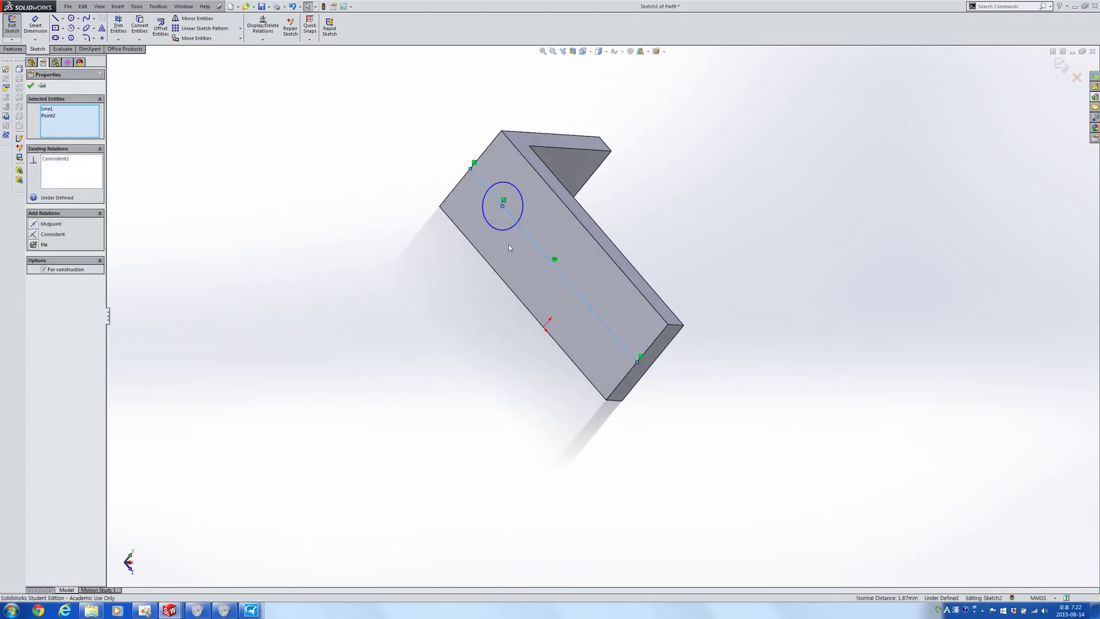
# Step: Create a linear sketch pattern of the circle along the centerline with 3 instances spaced 10 mm apart
pyautogui.click(506, 231)
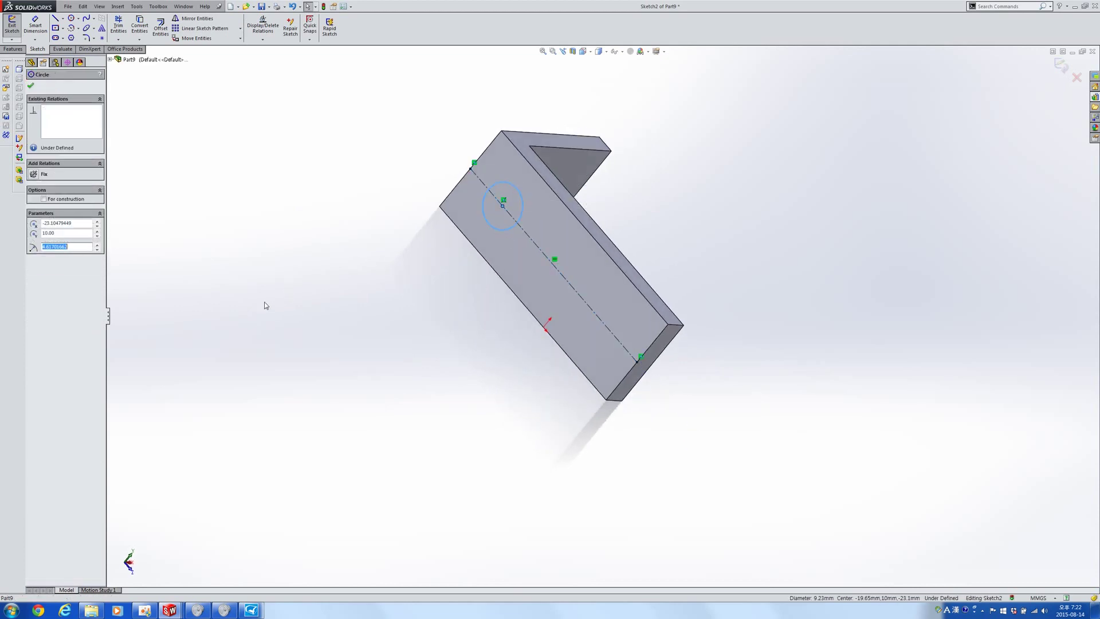
pyautogui.click(205, 28)
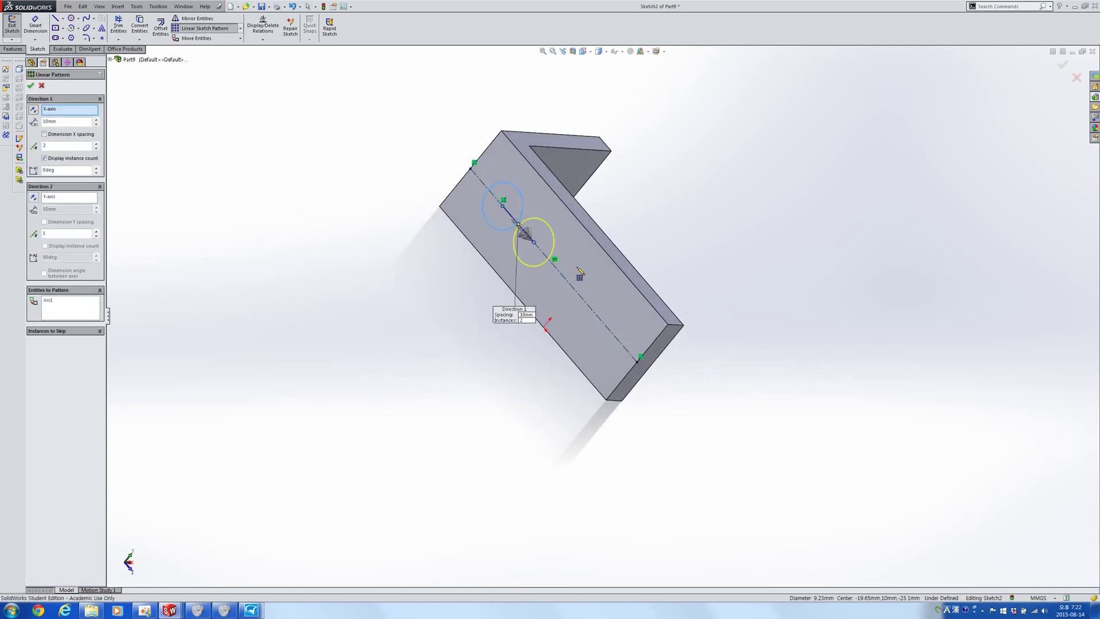
pyautogui.click(97, 143)
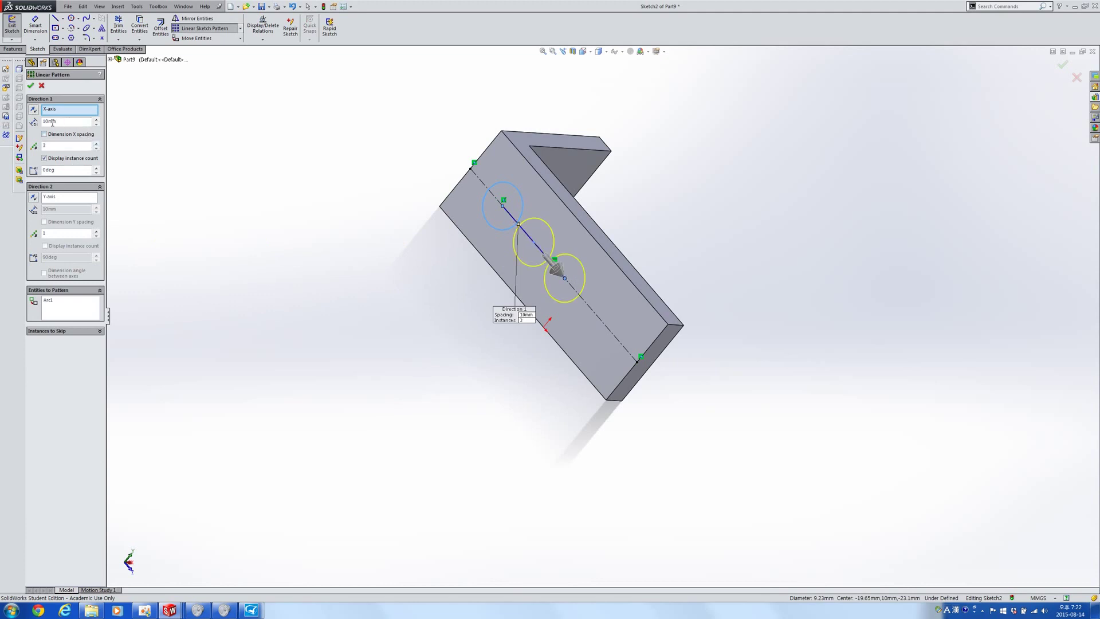
pyautogui.click(31, 86)
# Step: Dimension the patterned circles to a diameter of 3 mm
pyautogui.moveTo(422, 315); pyautogui.dragTo(491, 202, button='right')
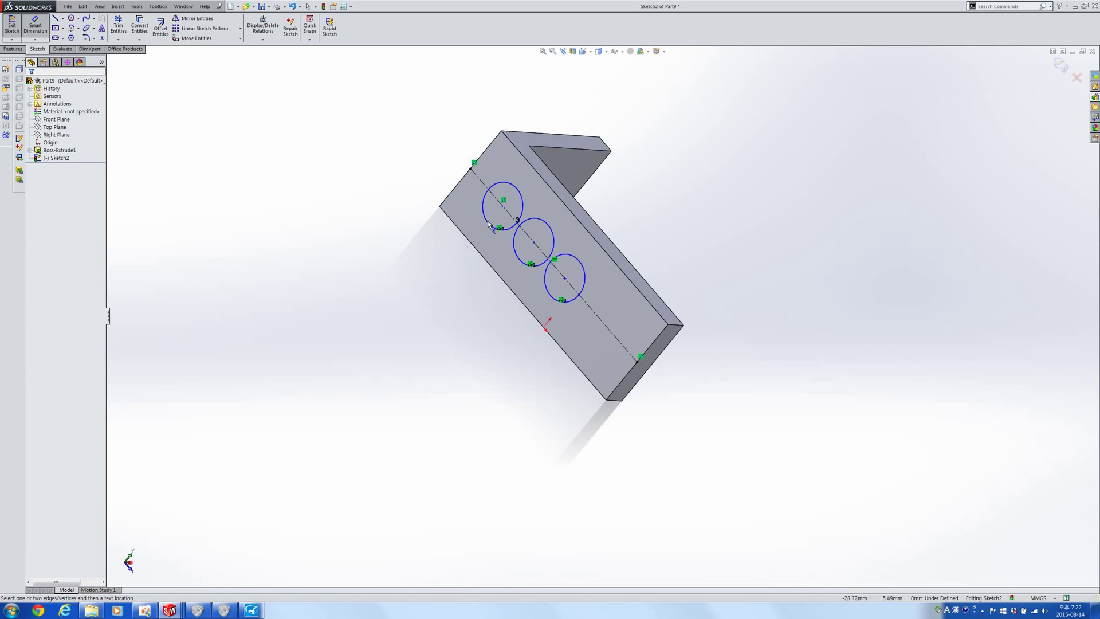
pyautogui.click(487, 222)
pyautogui.click(421, 290)
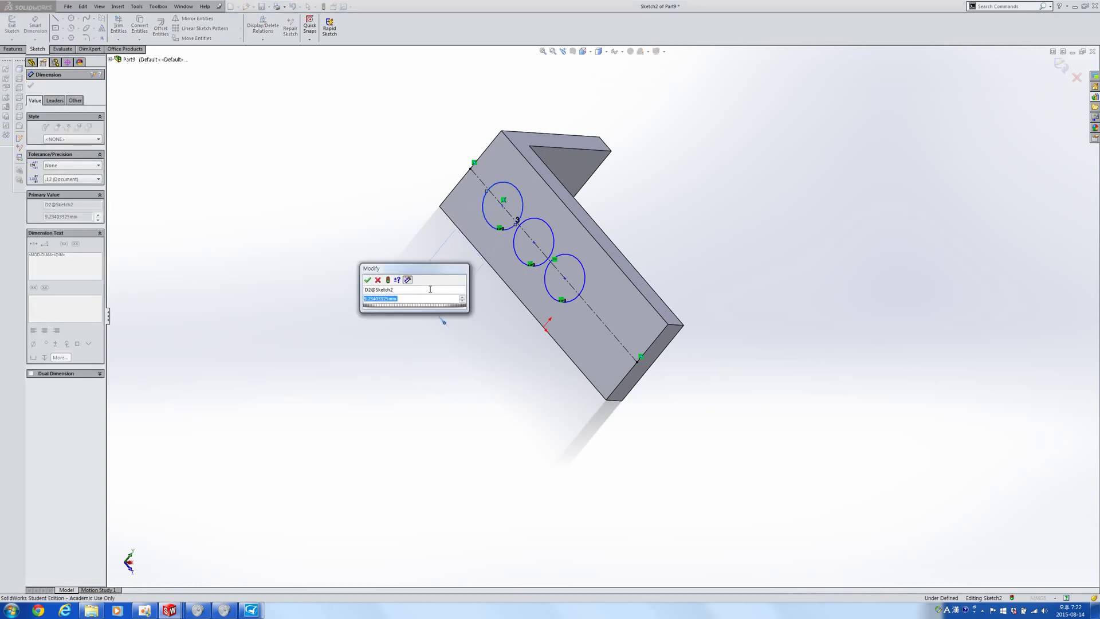
pyautogui.write('3')
pyautogui.press('Return')
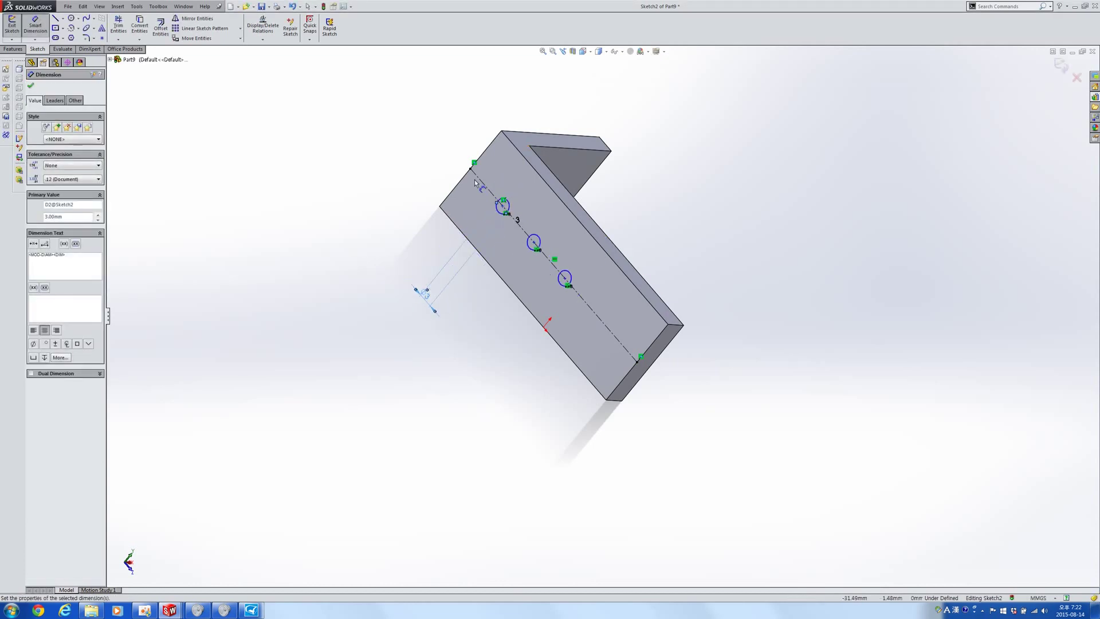
# Step: Try to dimension the first circle's position from the short edge at the bracket's corner
pyautogui.click(508, 210)
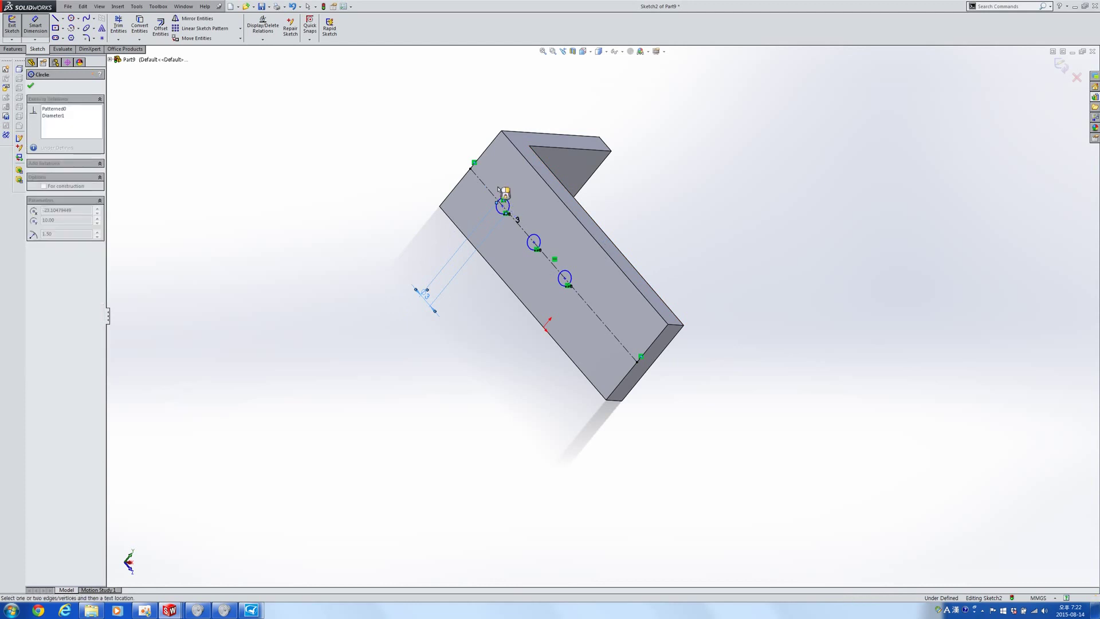
pyautogui.click(484, 161)
pyautogui.click(461, 238)
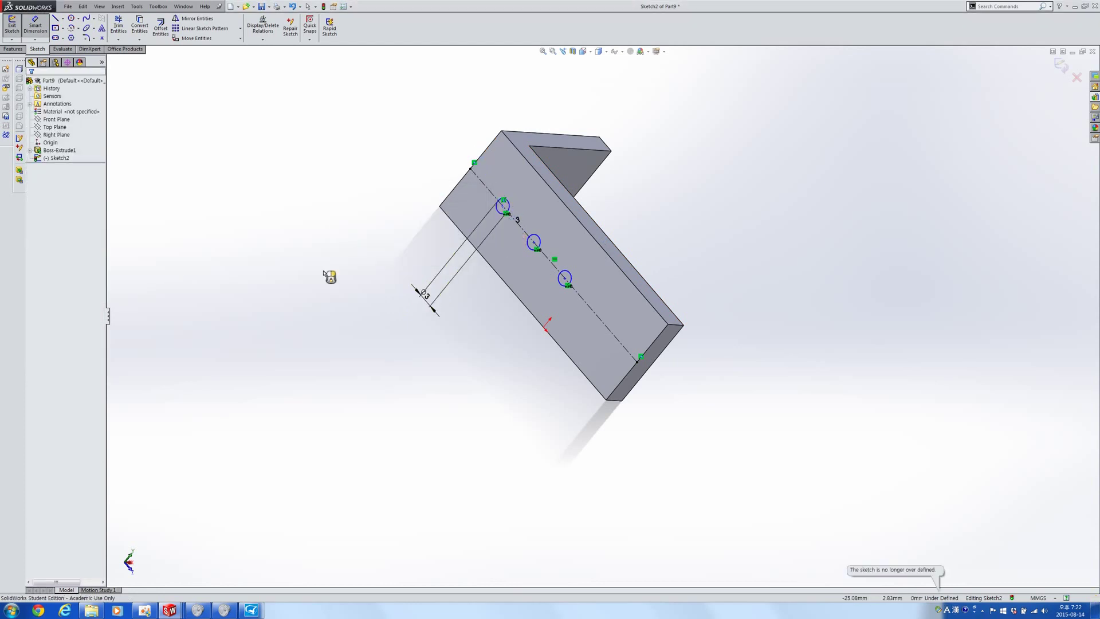
pyautogui.scroll(4, 373, 265)
pyautogui.scroll(-6, 376, 264)
pyautogui.press('Escape')
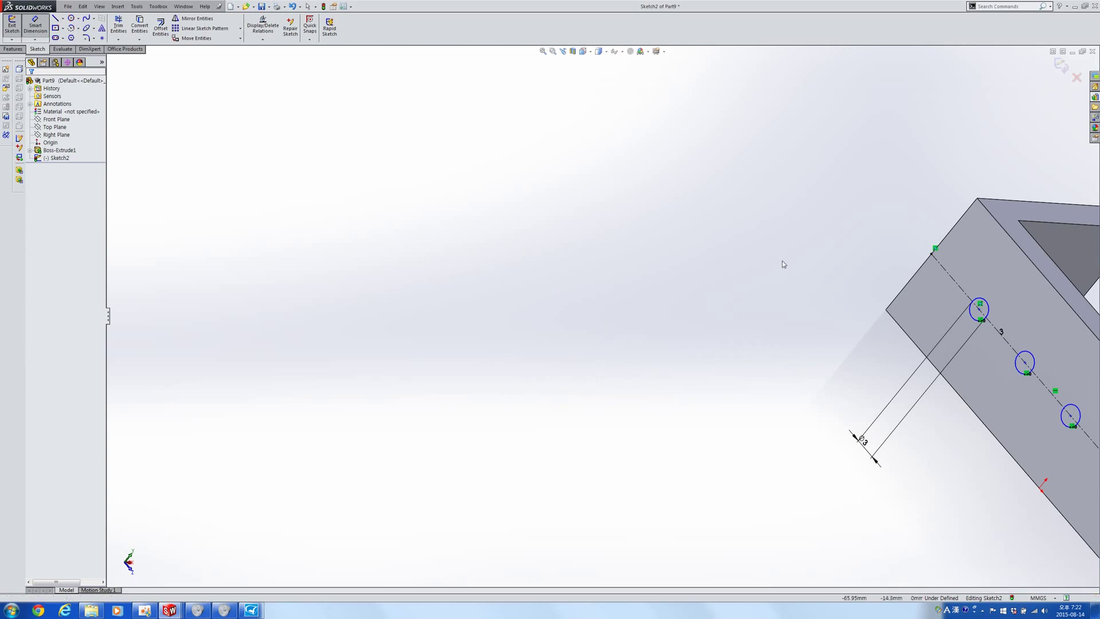
# Step: Dimension the first circle's center 10 mm from the short edge at the bracket's corner
pyautogui.moveTo(1016, 298); pyautogui.dragTo(777, 235, button='right')
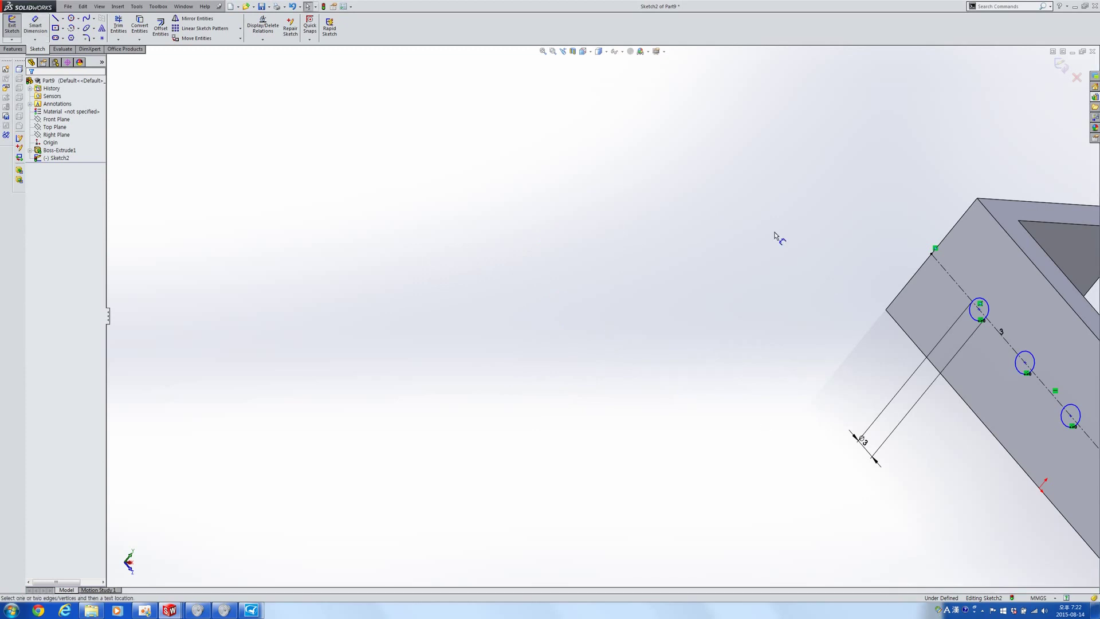
pyautogui.click(988, 309)
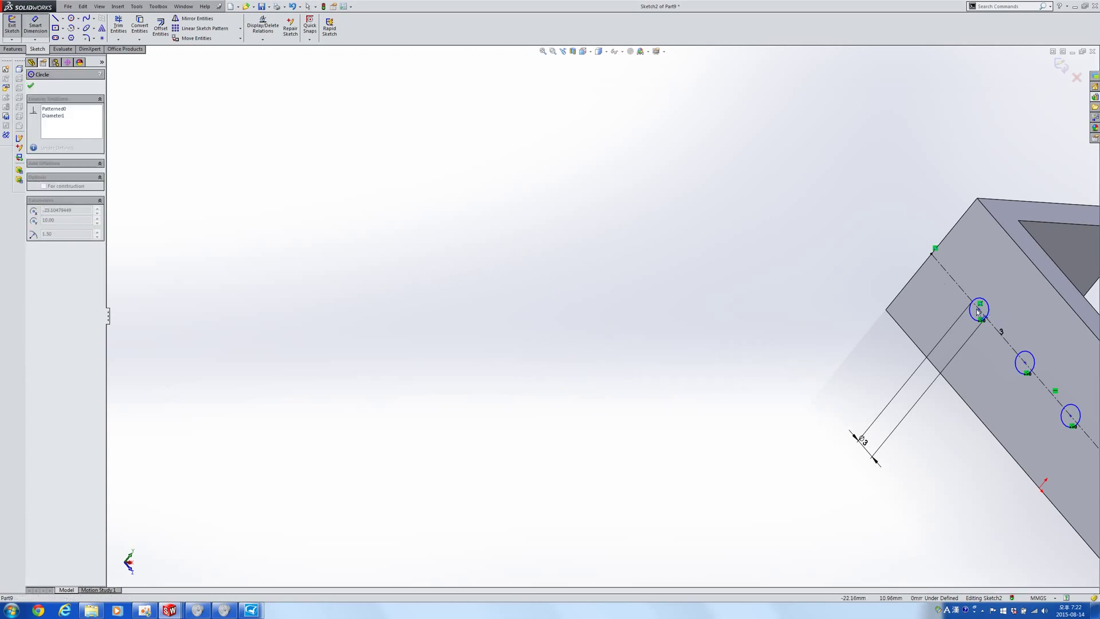
pyautogui.click(906, 289)
pyautogui.click(877, 360)
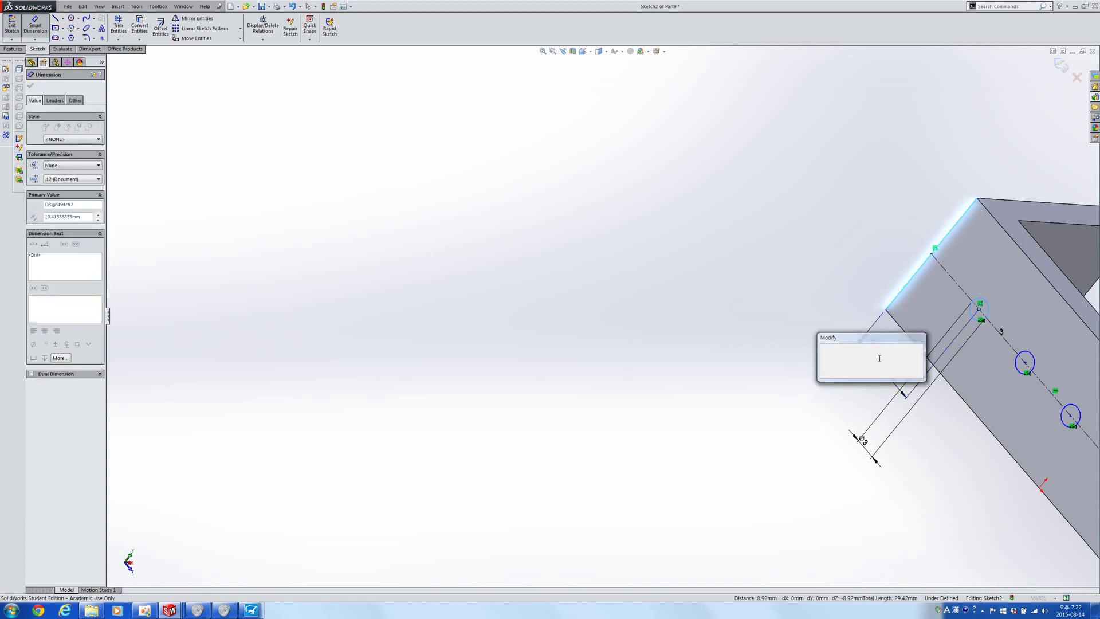
pyautogui.write('10')
pyautogui.press('Return')
# Step: Cut the three circles through the longer arm as holes with a blind Extruded Cut
pyautogui.scroll(5, 829, 445)
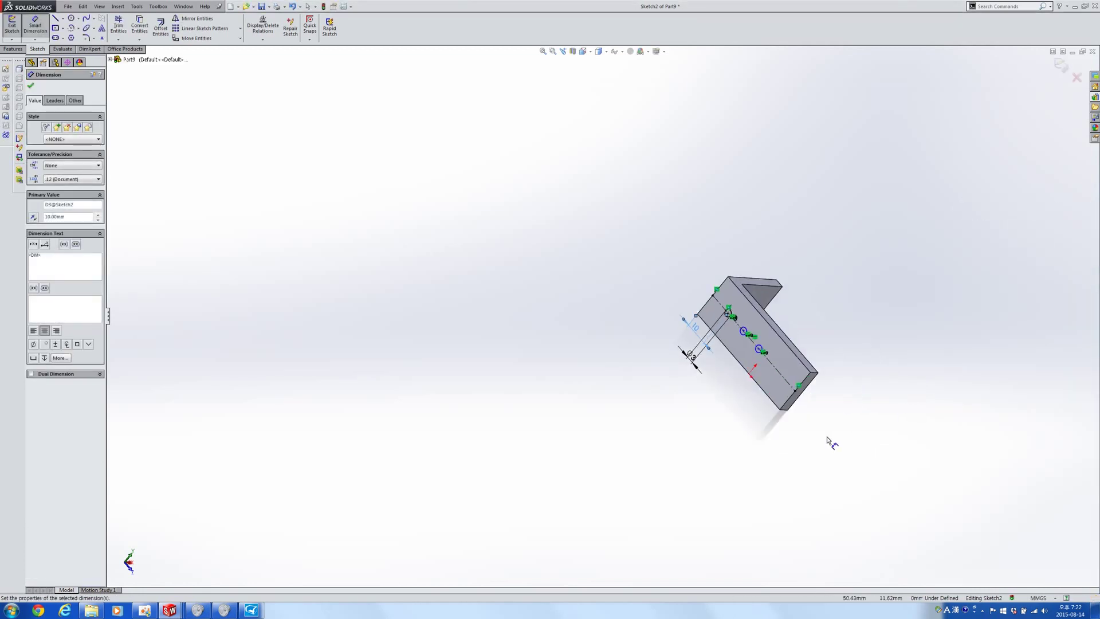
pyautogui.moveTo(829, 445)
pyautogui.mouseDown(button='middle')
pyautogui.moveTo(857, 436)
pyautogui.moveTo(743, 325)
pyautogui.moveTo(633, 300)
pyautogui.mouseUp(button='middle')
pyautogui.press('Escape')
pyautogui.click(724, 311)
pyautogui.click(411, 179)
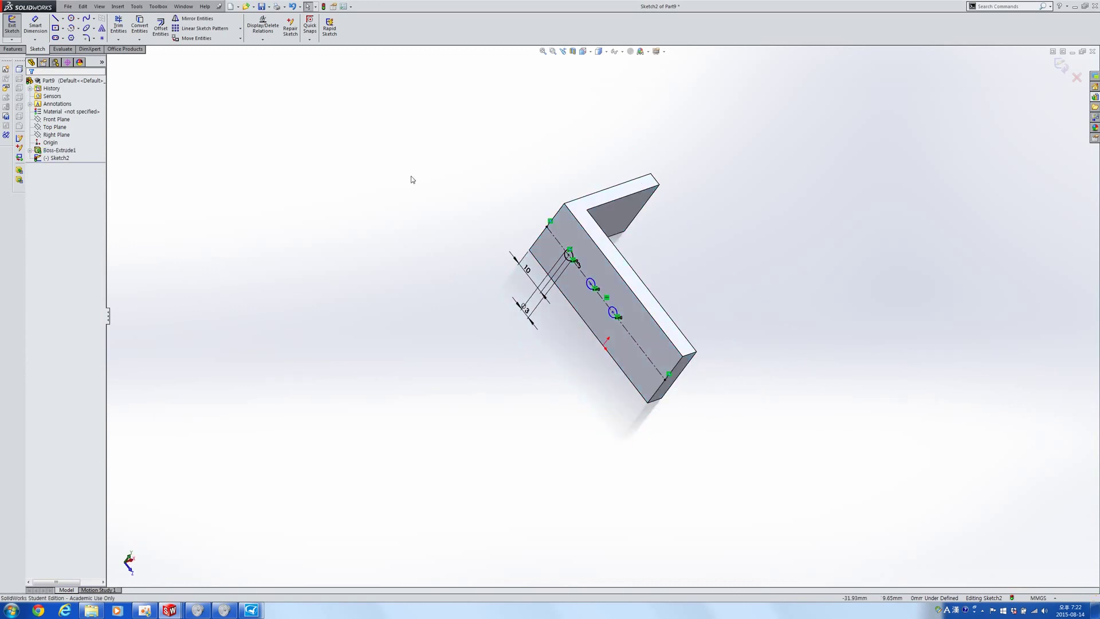
pyautogui.click(16, 51)
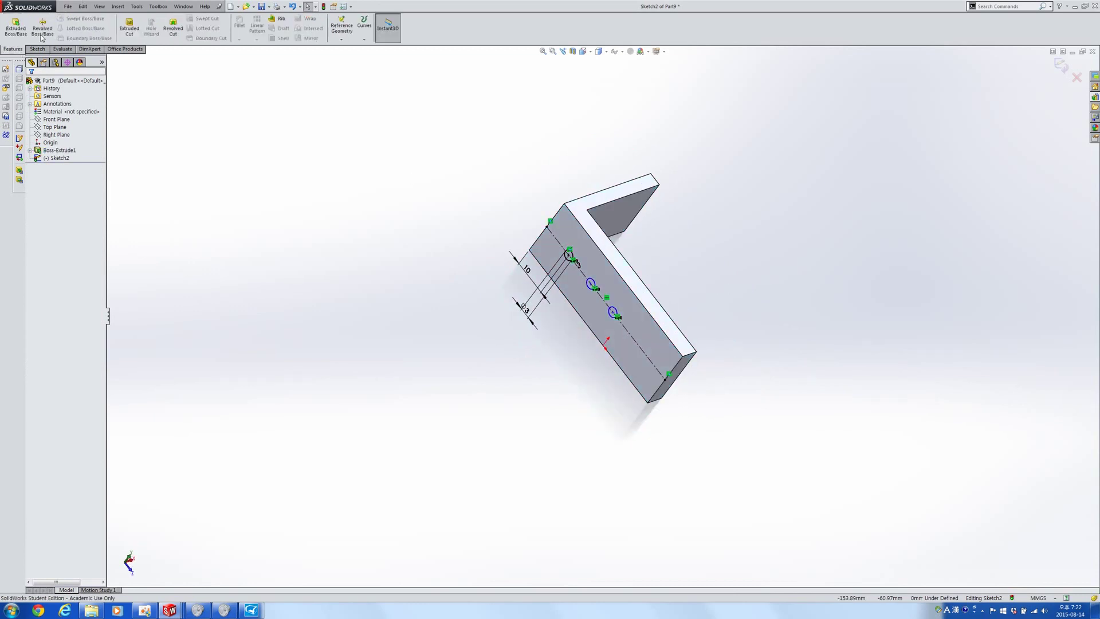
pyautogui.click(128, 29)
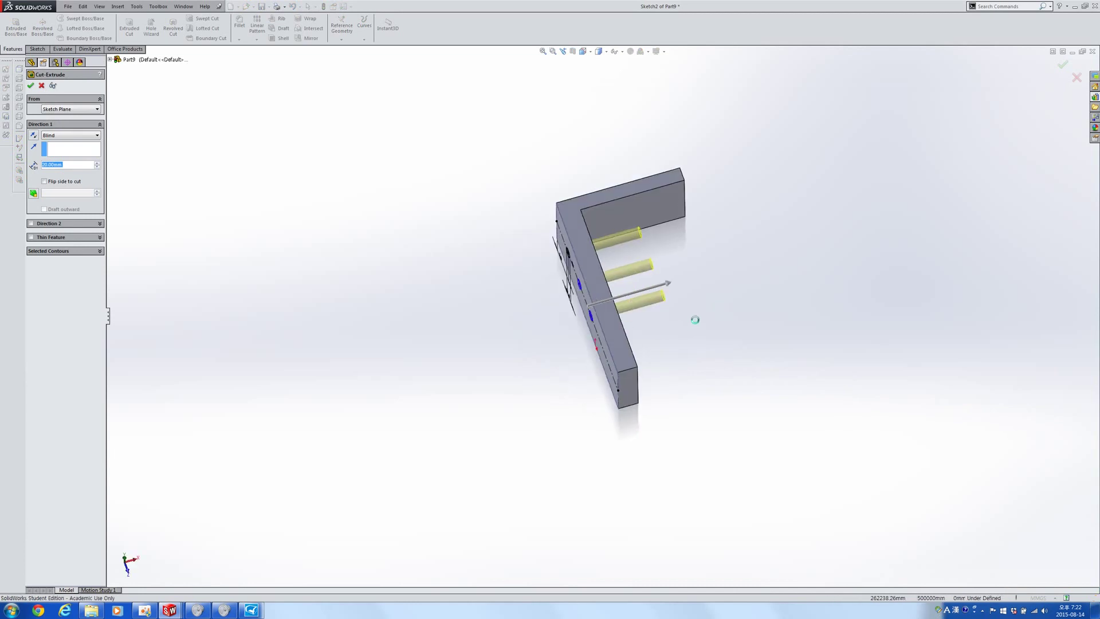
pyautogui.press('Return')
# Step: Reopen the L-shaped profile sketch of the base extrusion for editing
pyautogui.click(674, 359)
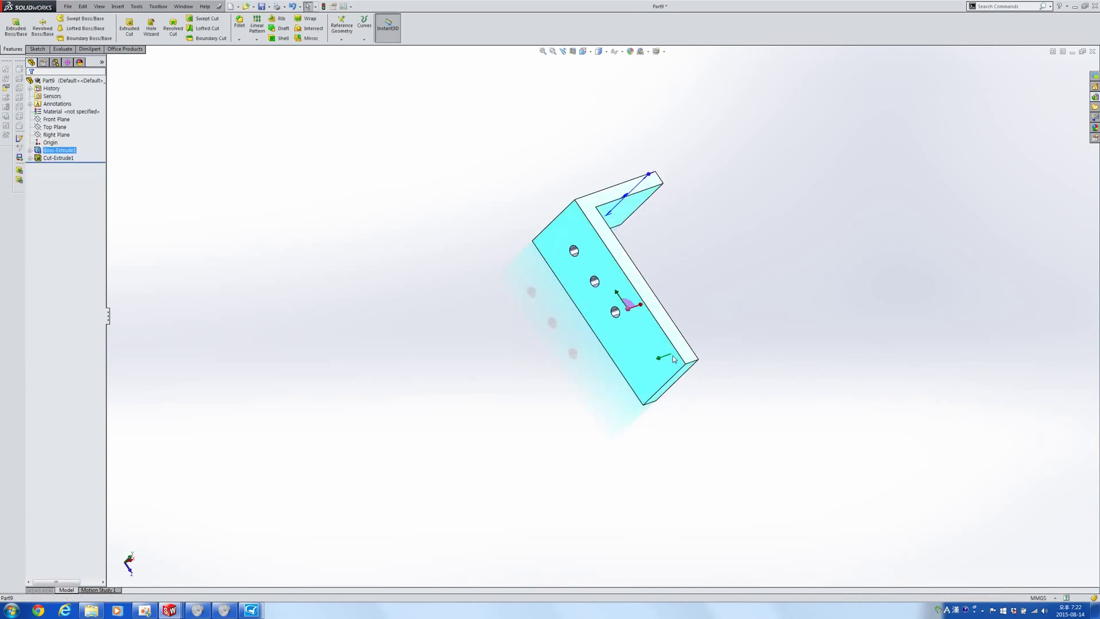
pyautogui.moveTo(679, 346); pyautogui.dragTo(648, 370, button='middle')
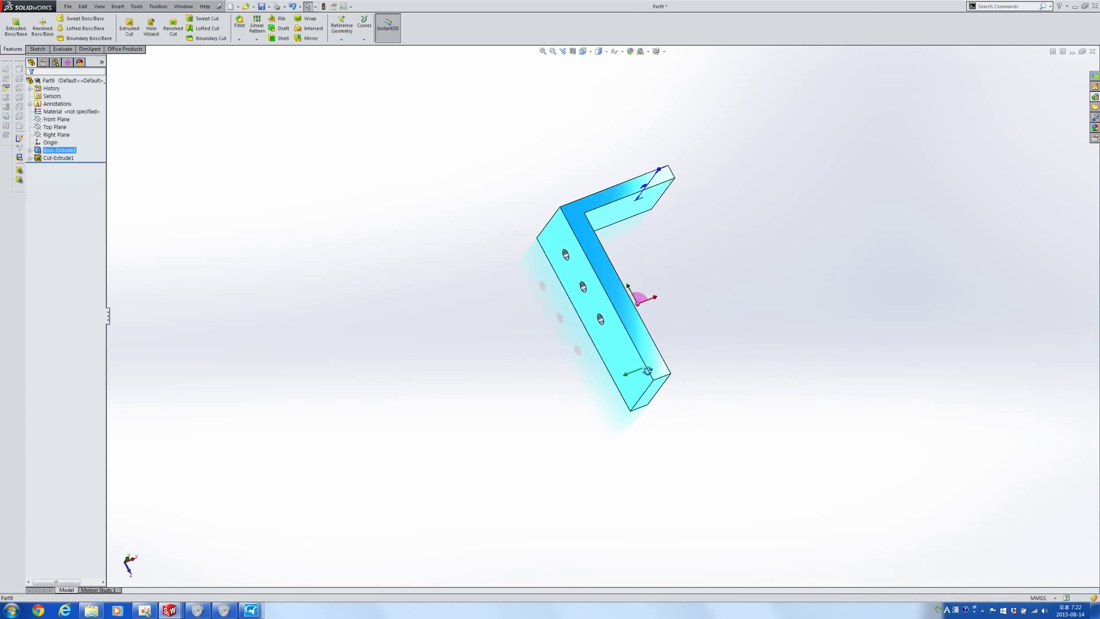
pyautogui.click(57, 150)
pyautogui.click(62, 149)
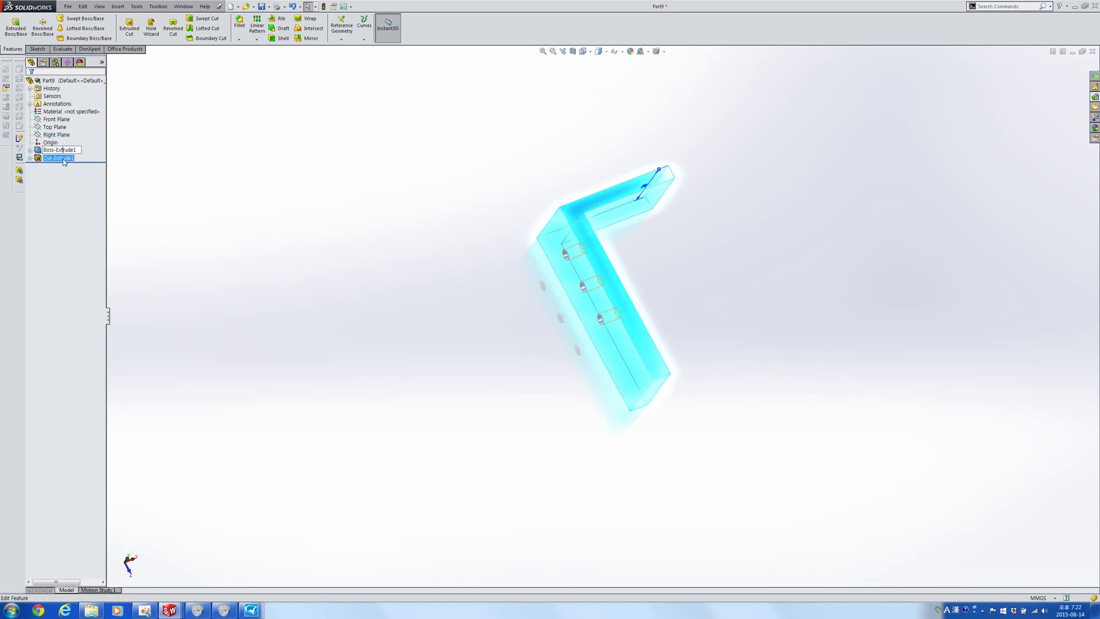
pyautogui.click(64, 159)
pyautogui.click(68, 150)
pyautogui.click(67, 126)
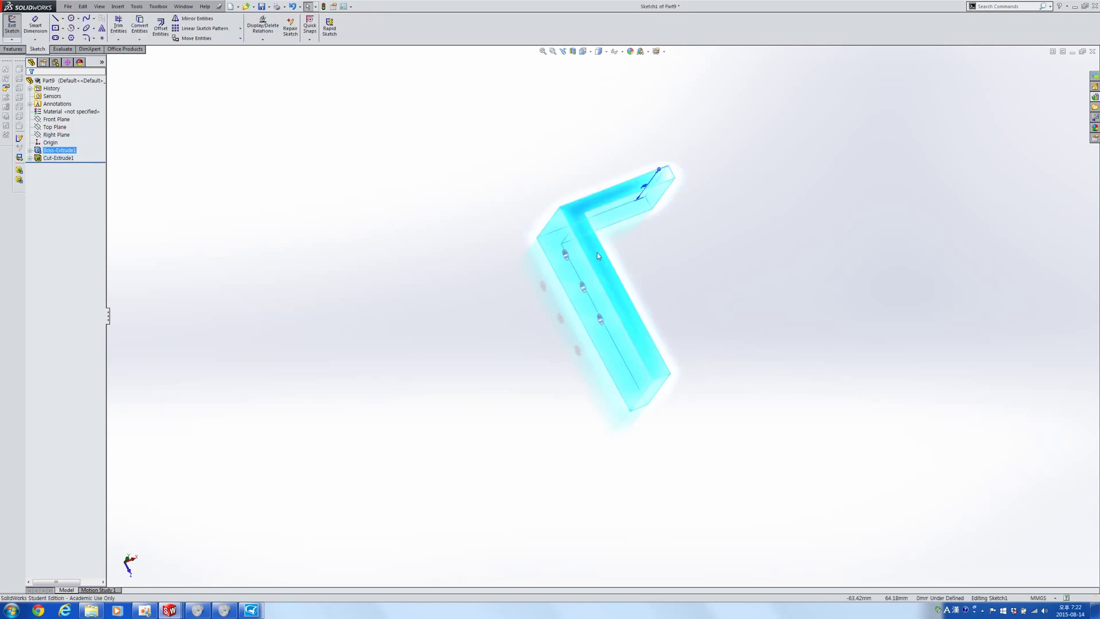
# Step: Dimension the outer edge of the profile's longer arm to 40 mm
pyautogui.moveTo(503, 275); pyautogui.dragTo(544, 270, button='right')
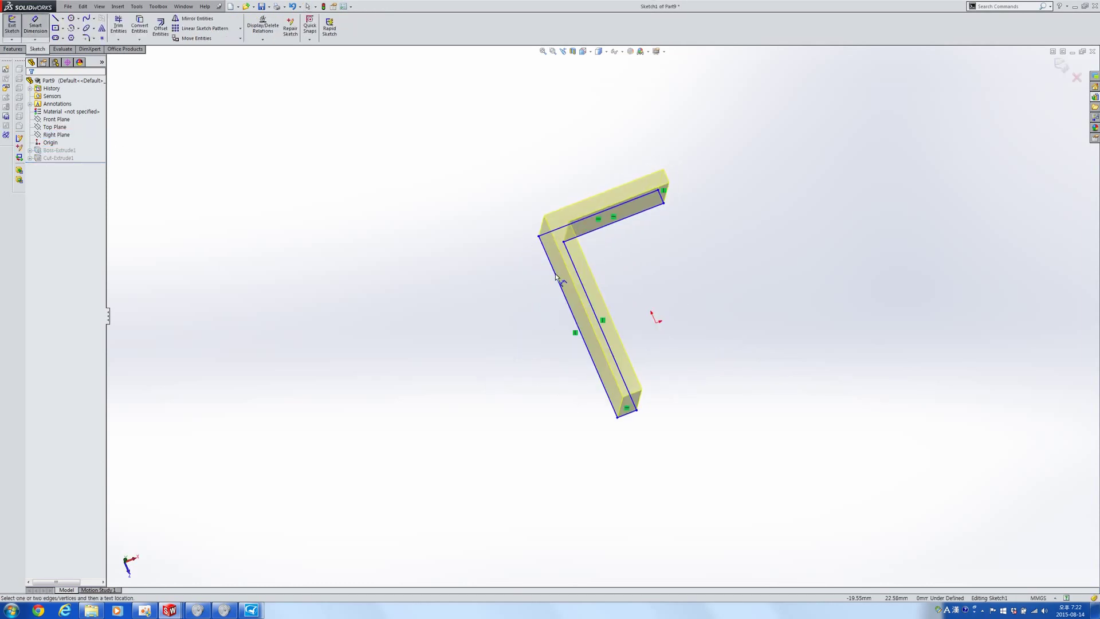
pyautogui.click(556, 277)
pyautogui.click(522, 308)
pyautogui.write('40')
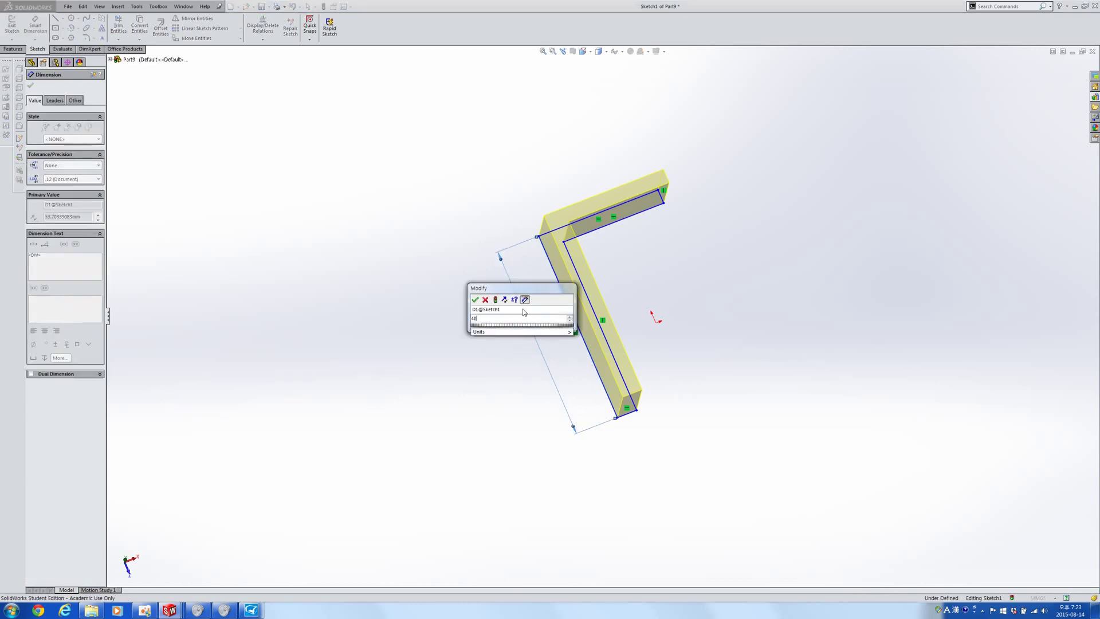
pyautogui.press('Return')
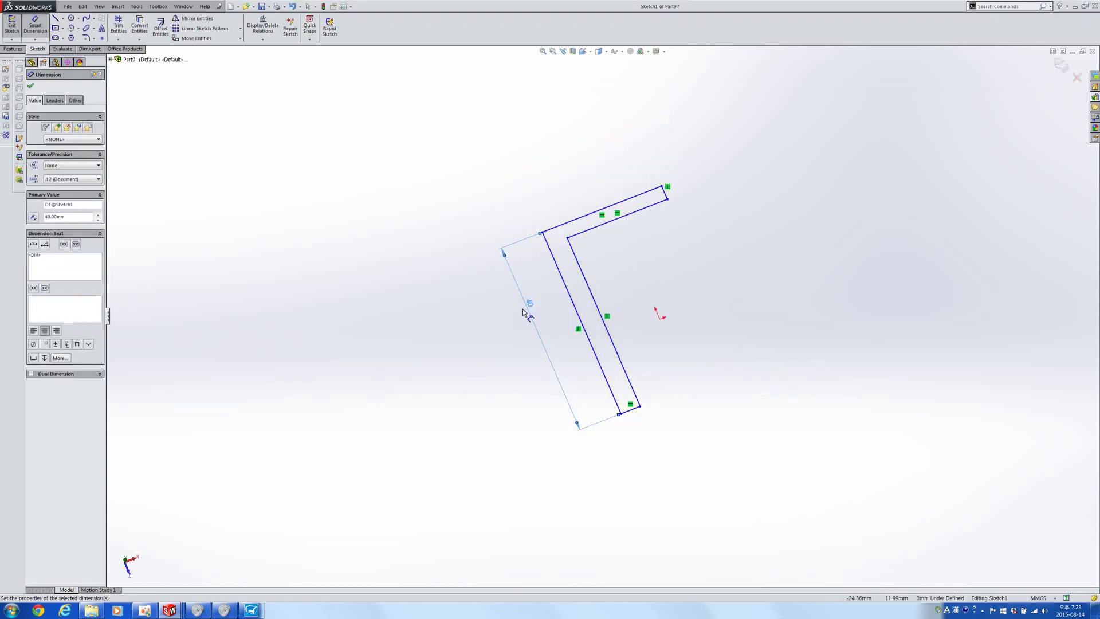
# Step: Rebuild the bracket with the edited sketch and save the part as boxdivided in the Video 3 folder
pyautogui.click(324, 7)
pyautogui.moveTo(668, 322)
pyautogui.mouseDown(button='middle')
pyautogui.moveTo(749, 263)
pyautogui.moveTo(618, 308)
pyautogui.moveTo(720, 329)
pyautogui.moveTo(732, 317)
pyautogui.mouseUp(button='middle')
pyautogui.hotkey('ctrl', 's')
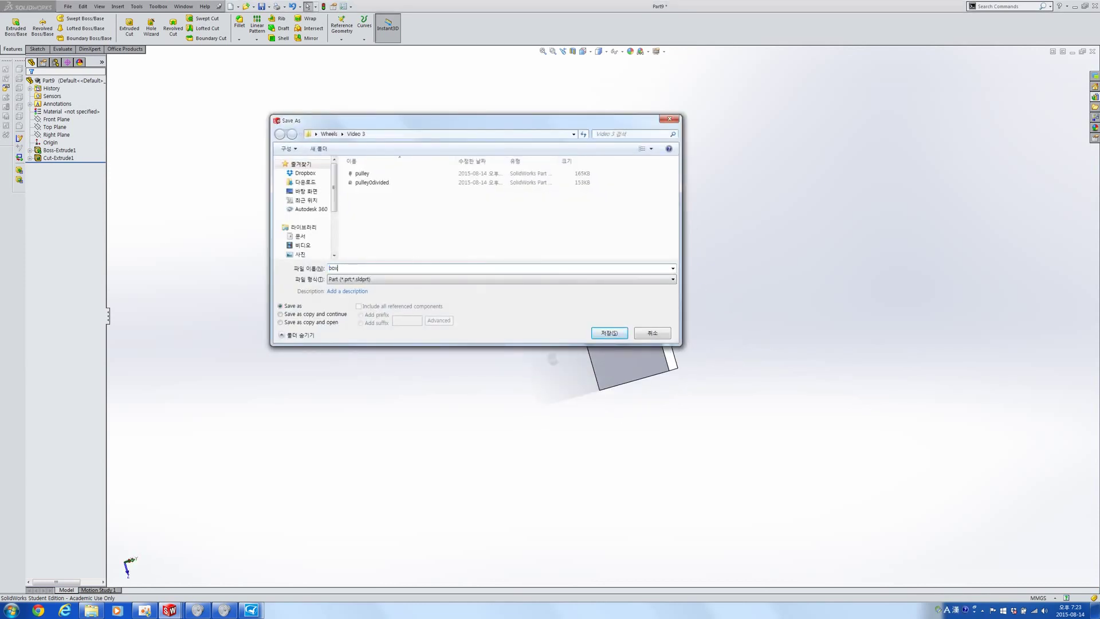
pyautogui.write('boxdivided')
pyautogui.press('Return')
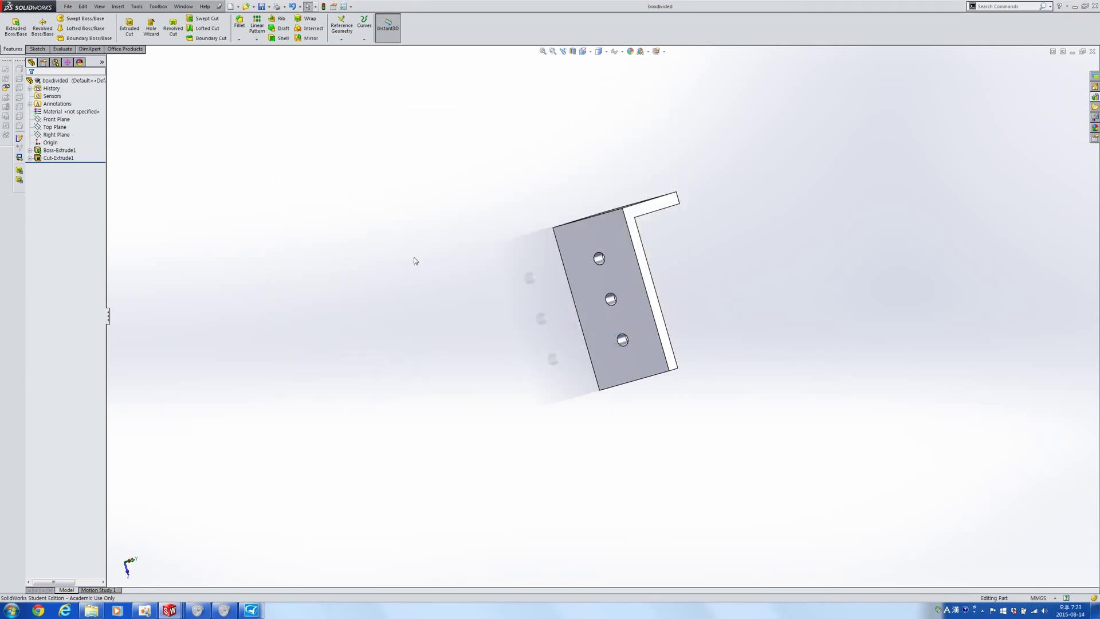
# Step: Return to the Assem3 assembly and insert the boxdivided part in the empty space beside the existing box
pyautogui.hotkey('ctrl', 'Tab')
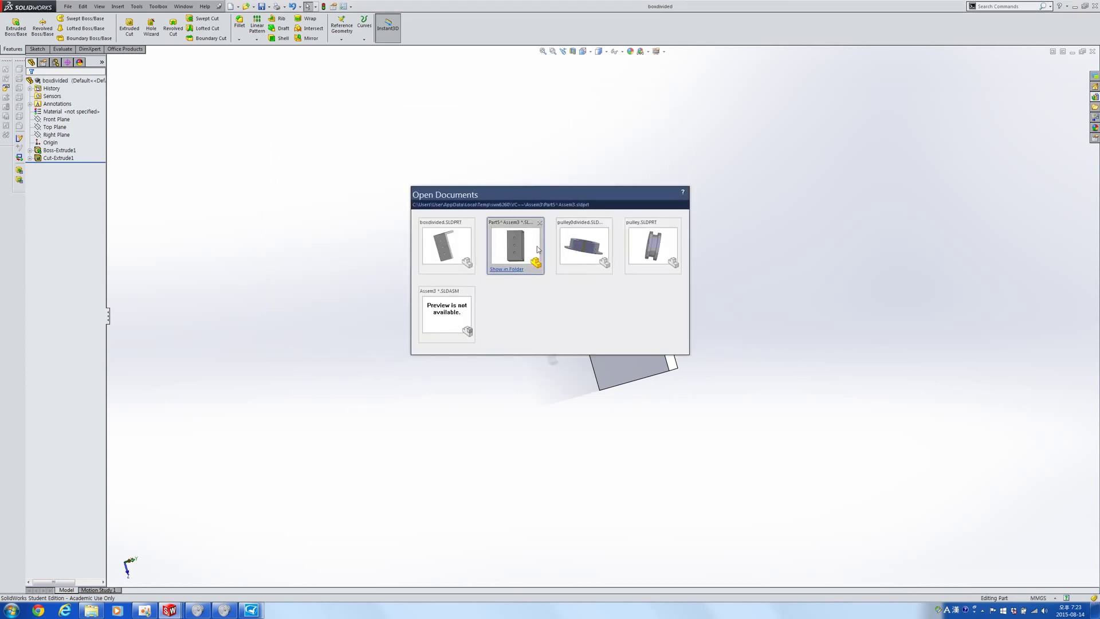
pyautogui.click(458, 304)
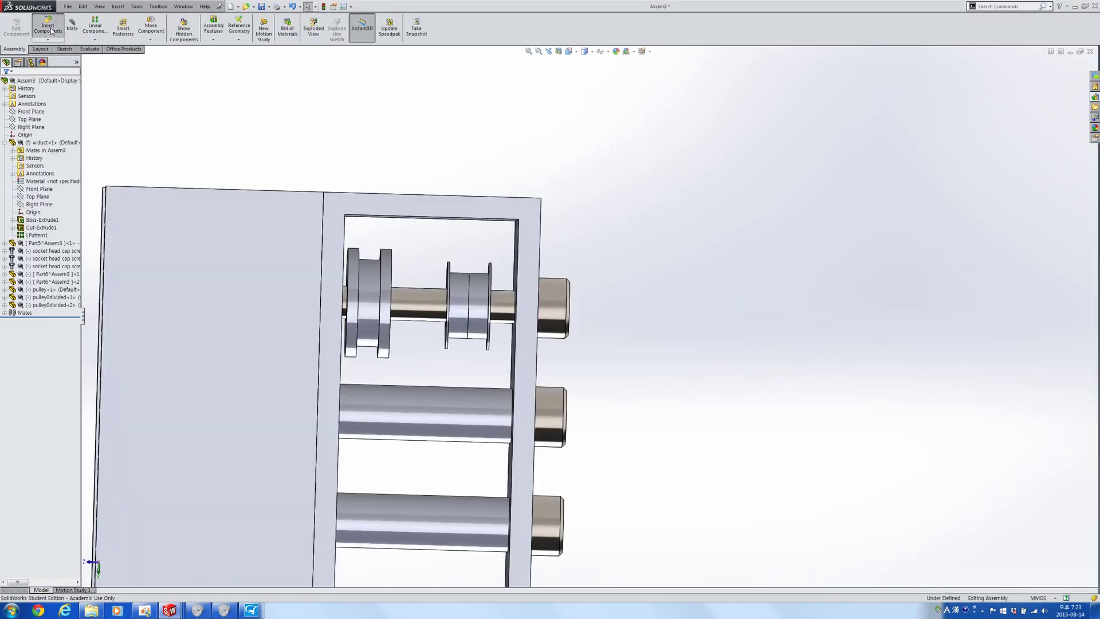
pyautogui.click(20, 208)
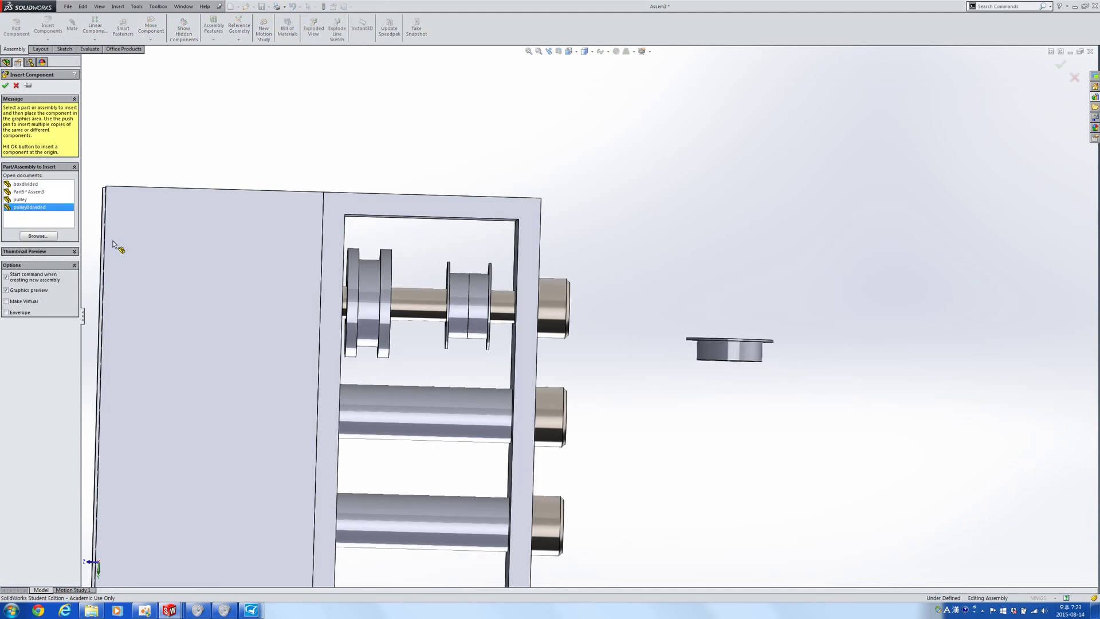
pyautogui.click(26, 184)
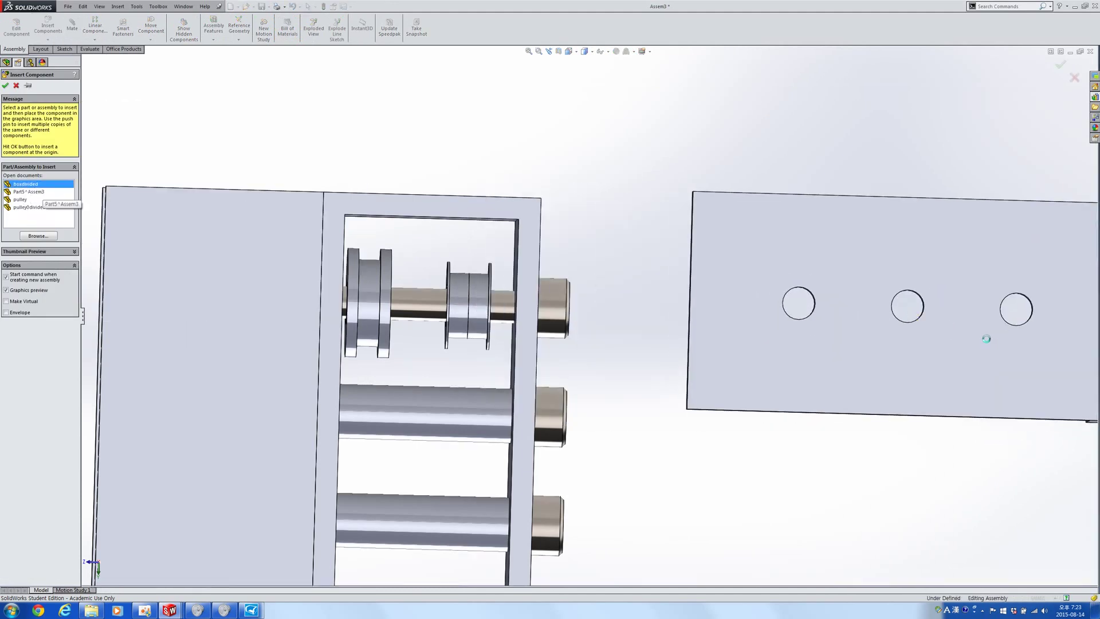
pyautogui.scroll(7, 985, 339)
pyautogui.moveTo(844, 378); pyautogui.dragTo(802, 269, button='middle')
pyautogui.click(789, 280)
pyautogui.scroll(1, 772, 300)
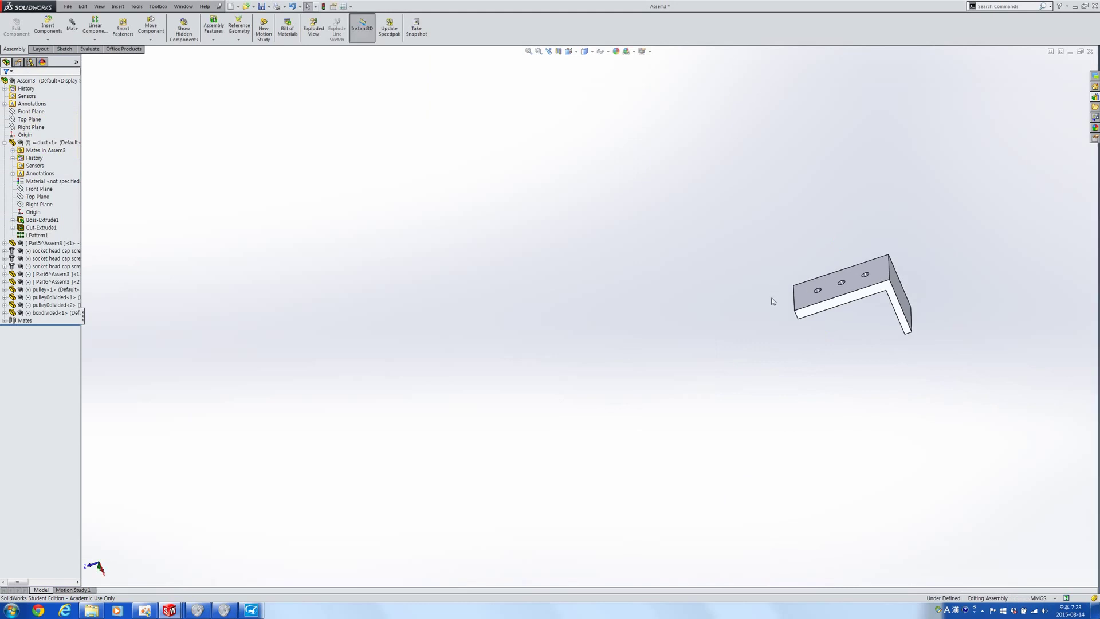
# Step: Make a second copy of the boxdivided bracket in the assembly and rotate it to oppose the first one
pyautogui.hotkey('ctrl', '7')
pyautogui.scroll(-6, 505, 418)
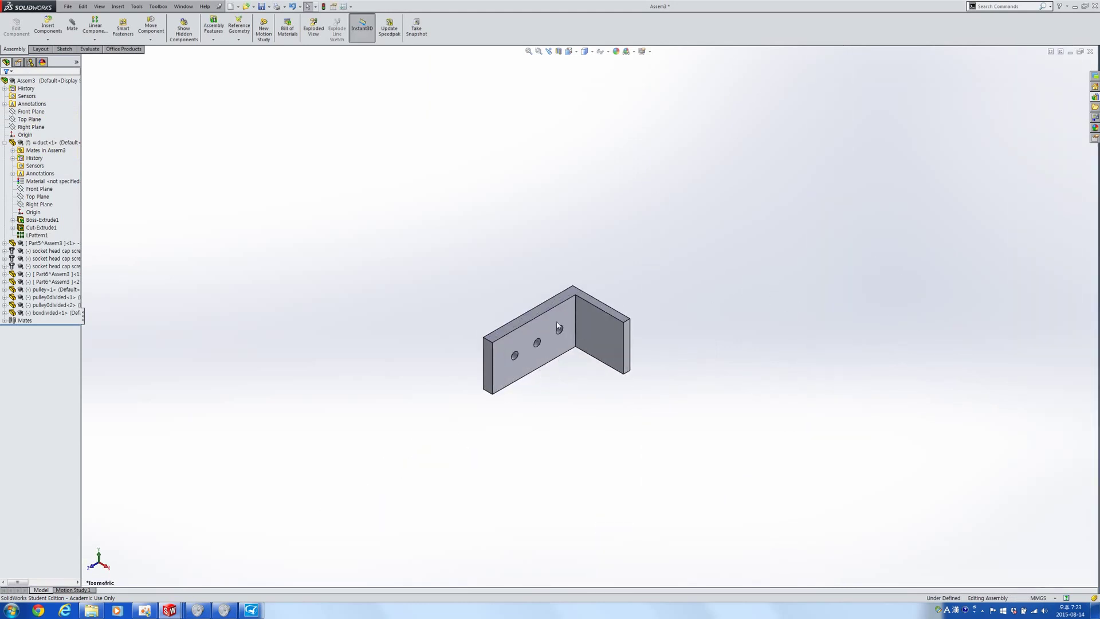
pyautogui.keyDown('ctrl'); pyautogui.moveTo(539, 344); pyautogui.dragTo(774, 405); pyautogui.keyUp('ctrl')
pyautogui.moveTo(774, 401); pyautogui.dragTo(689, 476, button='right')
# Step: Mate the copy's short-arm outer face flush with the end of the first bracket's longer arm, and make their L-shaped faces coplanar
pyautogui.click(728, 424)
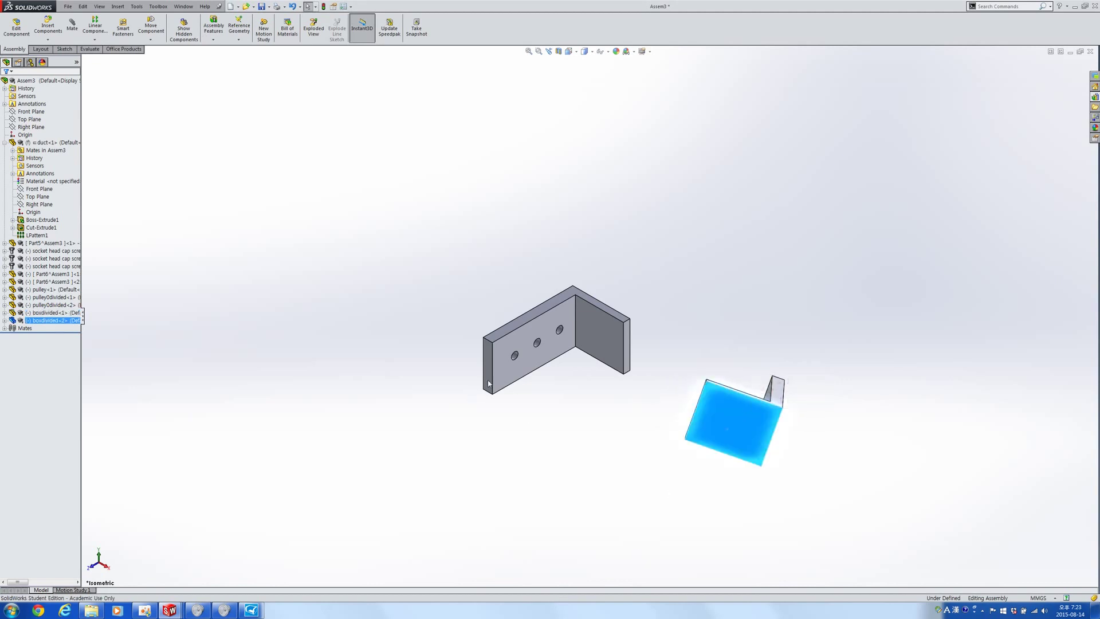
pyautogui.keyDown('ctrl'); pyautogui.click(488, 367); pyautogui.keyUp('ctrl')
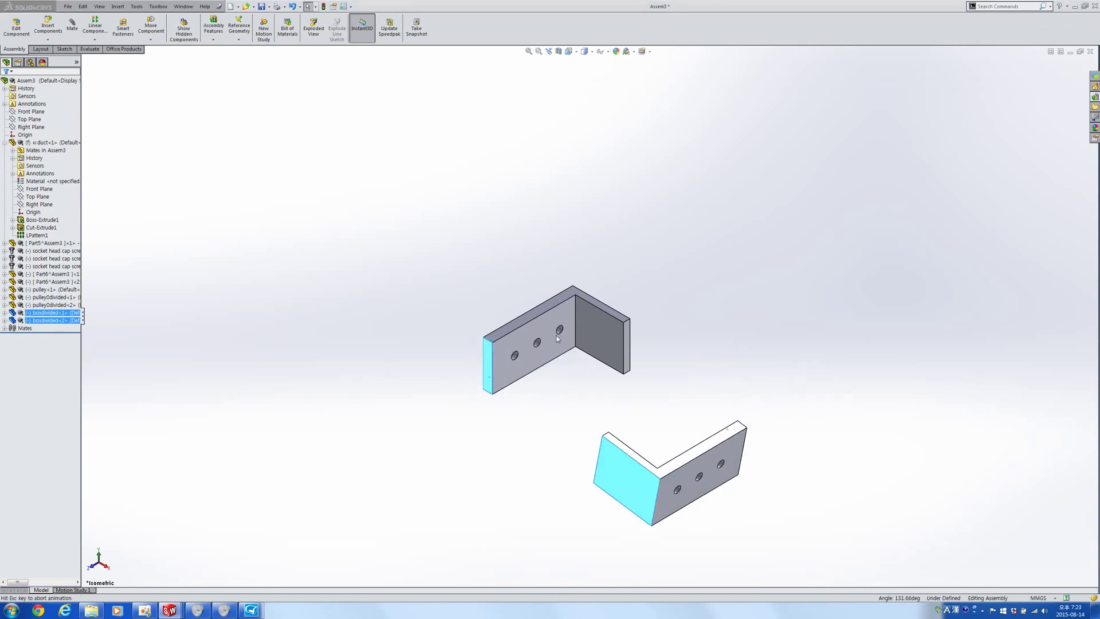
pyautogui.click(516, 368)
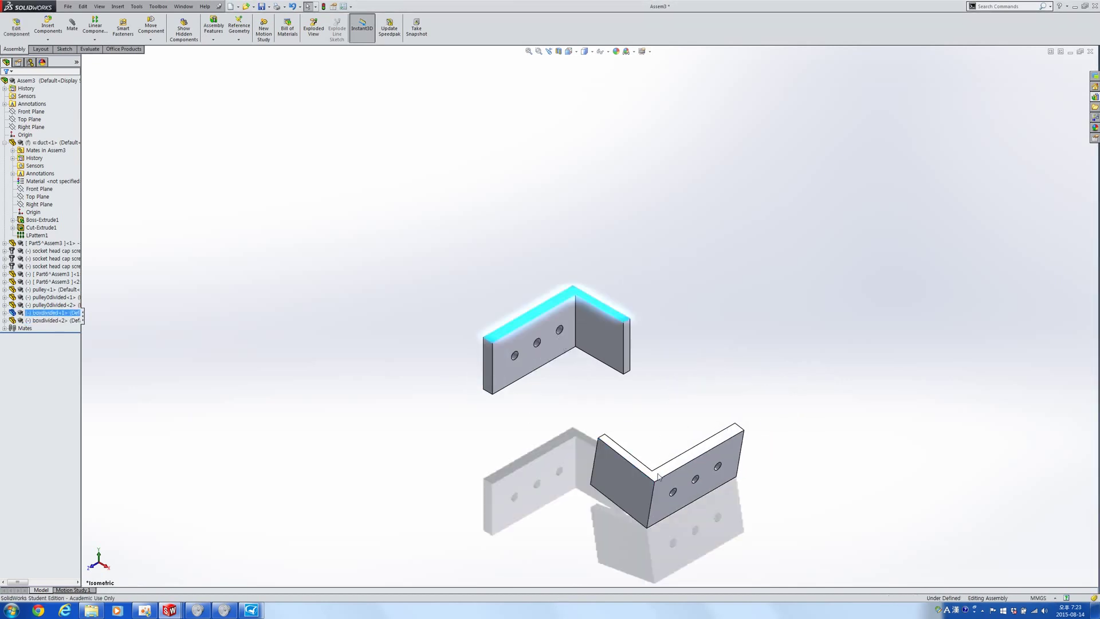
pyautogui.keyDown('ctrl'); pyautogui.click(657, 473); pyautogui.keyUp('ctrl')
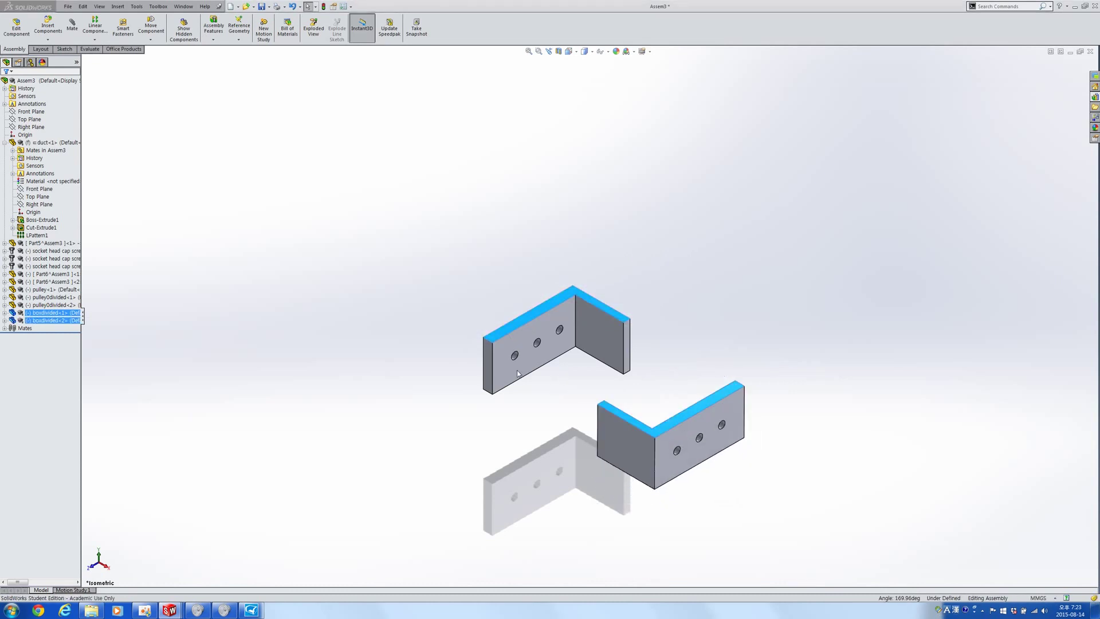
pyautogui.click(532, 364)
# Step: Mate the end face of the copy's short arm against the inner face of the first bracket's longer arm
pyautogui.moveTo(603, 426); pyautogui.dragTo(716, 438, button='middle')
pyautogui.scroll(-5, 674, 453)
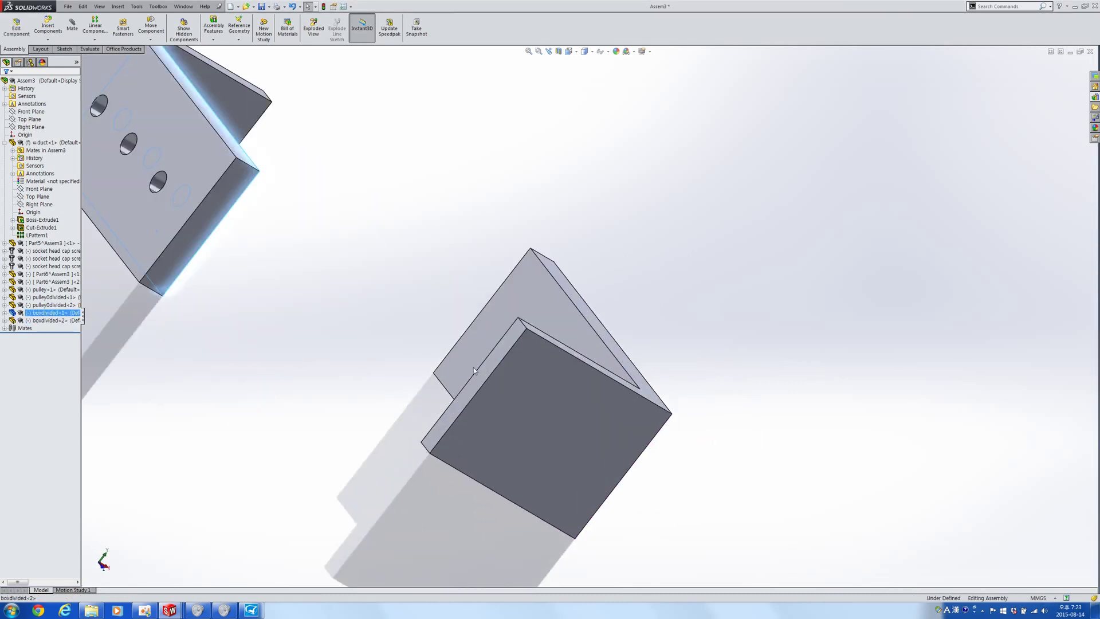
pyautogui.keyDown('ctrl'); pyautogui.click(486, 375); pyautogui.keyUp('ctrl')
pyautogui.click(511, 364)
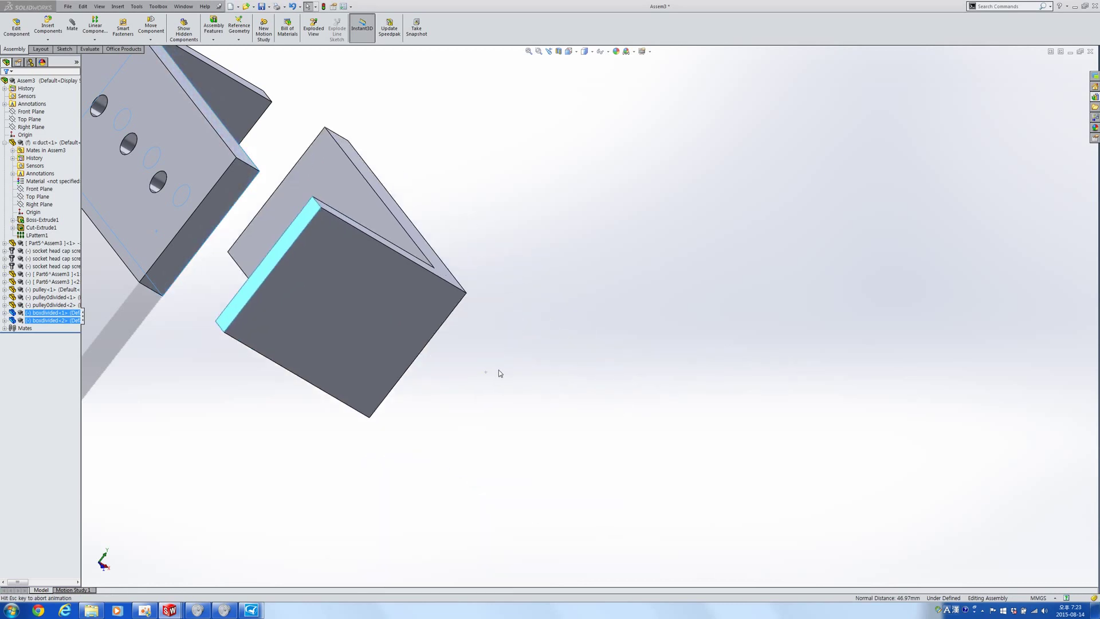
# Step: Examine the closed frame formed by the two brackets and compare it with the one-piece box holding the pulleys
pyautogui.scroll(2, 378, 352)
pyautogui.moveTo(366, 337); pyautogui.dragTo(402, 240, button='middle')
pyautogui.scroll(2, 369, 287)
pyautogui.scroll(5, 402, 239)
pyautogui.moveTo(479, 234); pyautogui.dragTo(484, 208, button='middle')
pyautogui.scroll(-5, 523, 260)
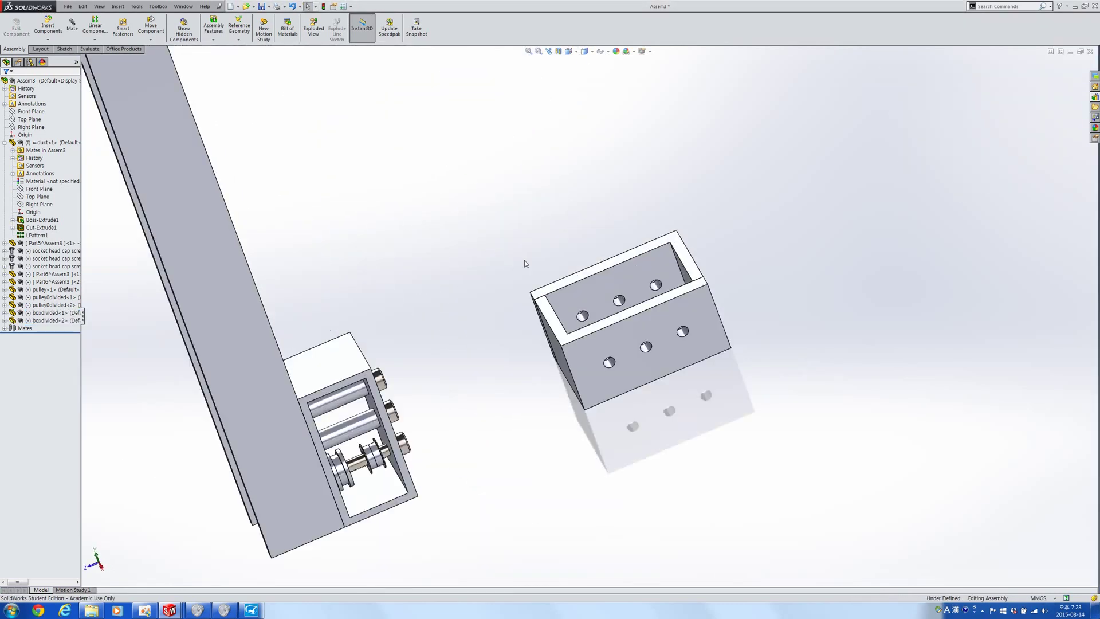
pyautogui.scroll(2, 607, 398)
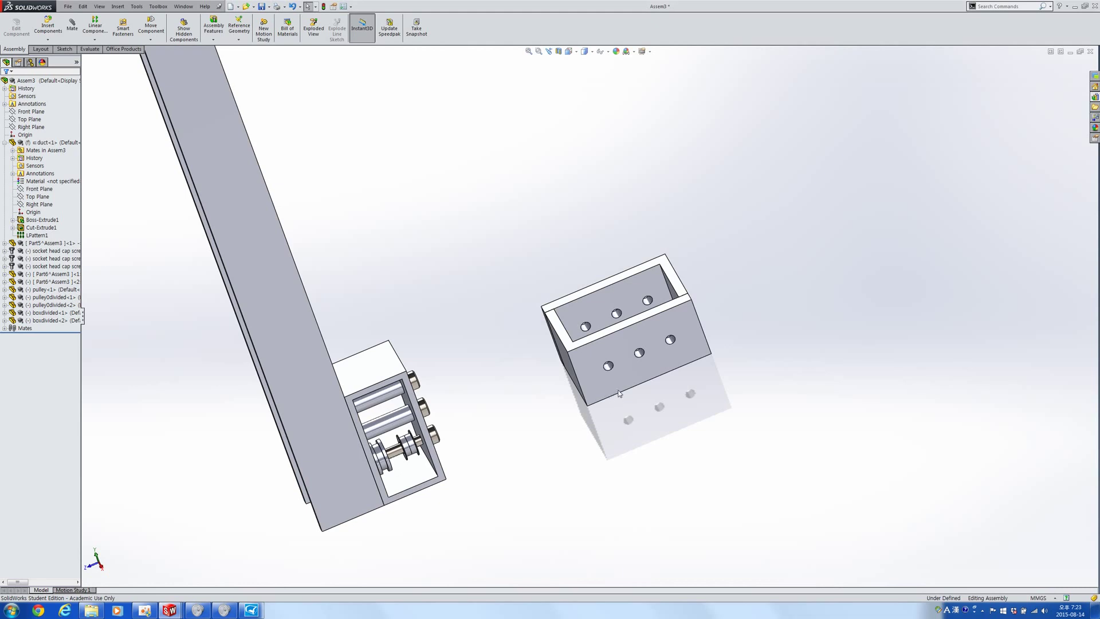
pyautogui.scroll(3, 628, 401)
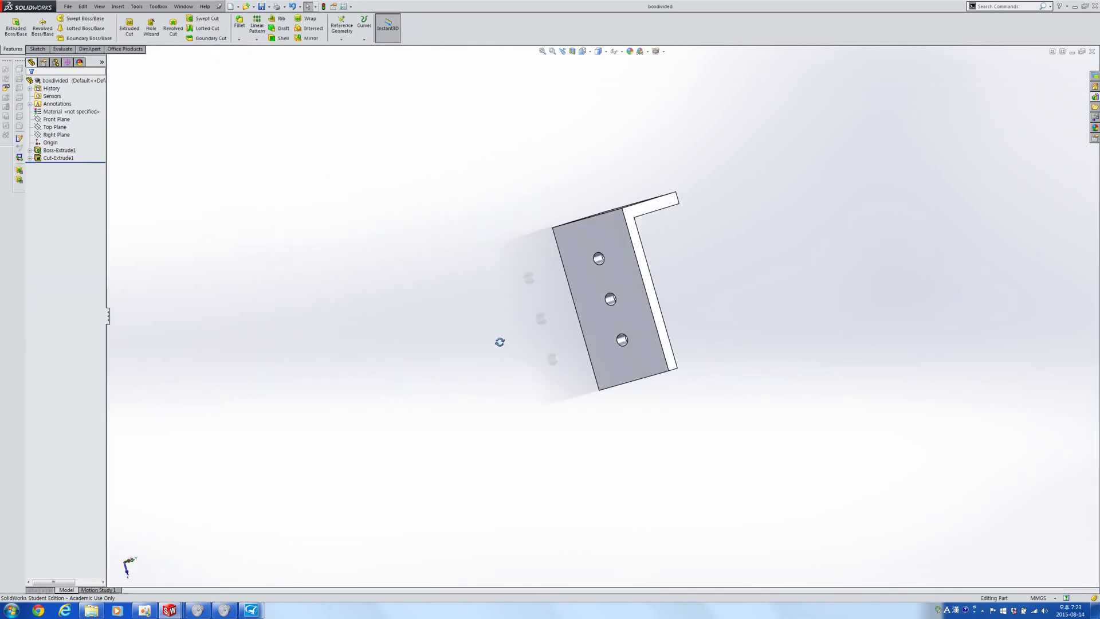
# Step: Export the boxdivided part as an STL file named boxdivided in the Video 3 folder
pyautogui.moveTo(500, 342); pyautogui.dragTo(389, 368, button='middle')
pyautogui.click(68, 6)
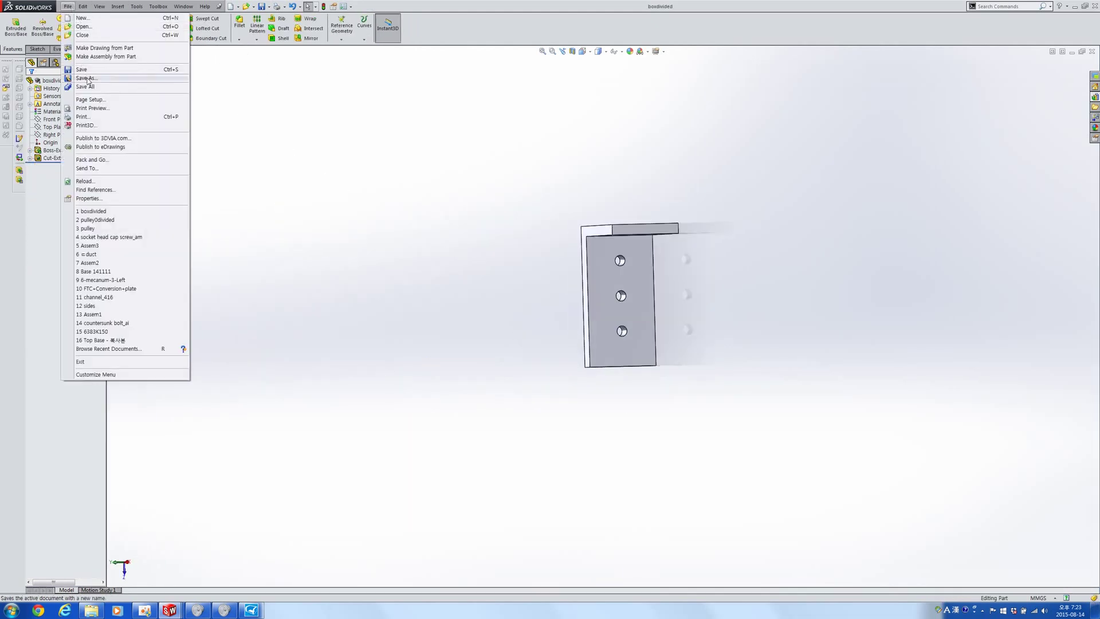
pyautogui.click(86, 80)
pyautogui.click(389, 280)
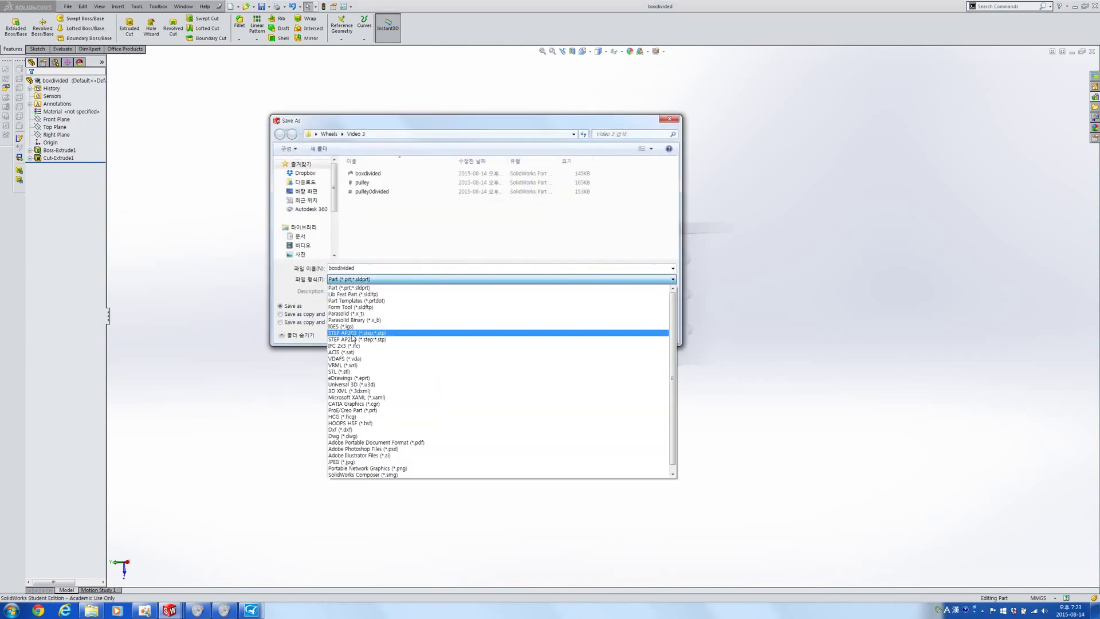
pyautogui.click(357, 371)
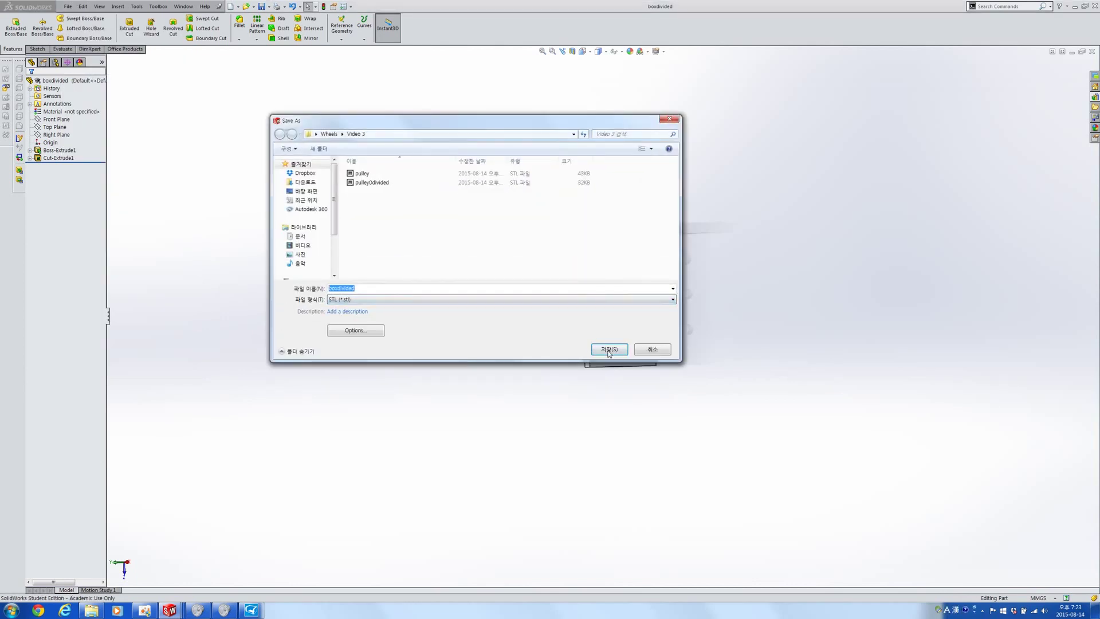
pyautogui.click(609, 351)
pyautogui.click(545, 319)
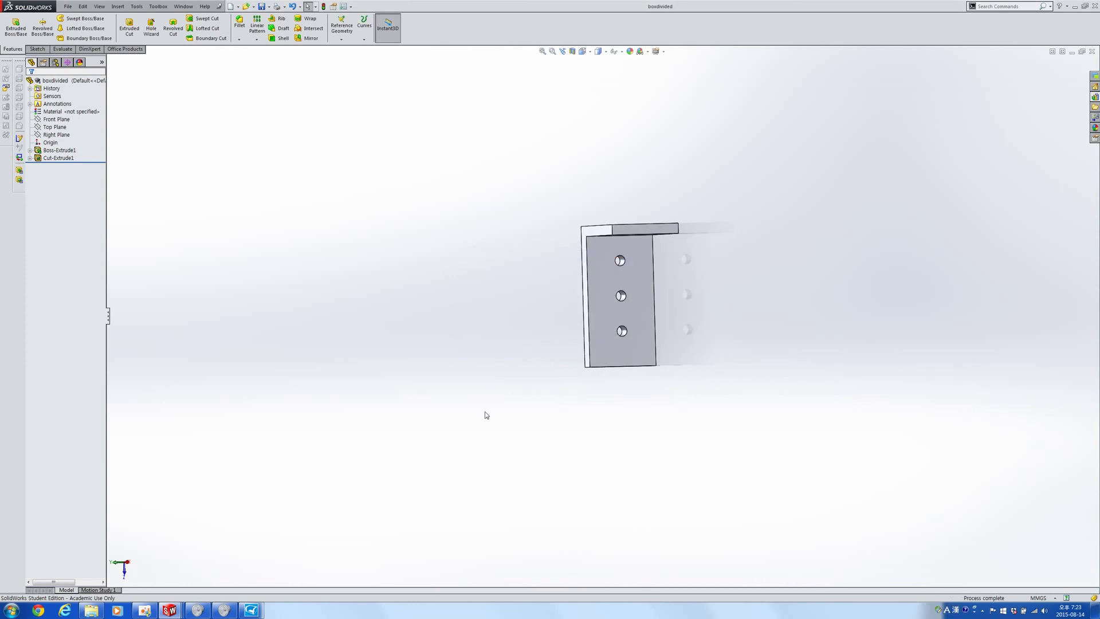
# Step: Switch to AutoMaker and delete all four pulley halves from the print bed
pyautogui.click(251, 610)
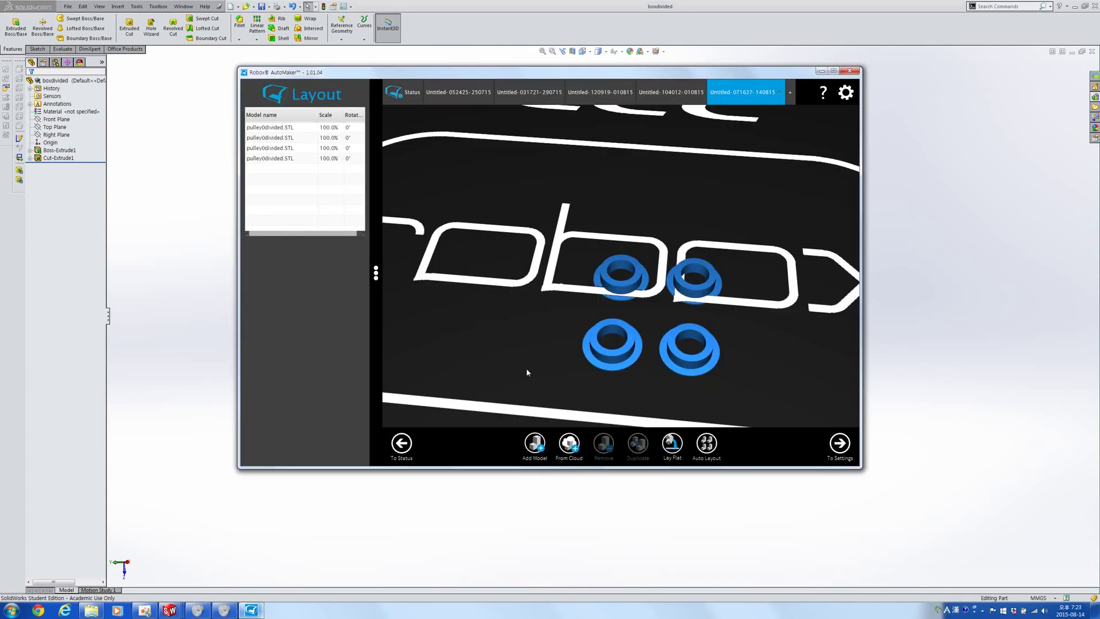
pyautogui.click(605, 350)
pyautogui.press('Delete')
pyautogui.click(691, 355)
pyautogui.press('Delete')
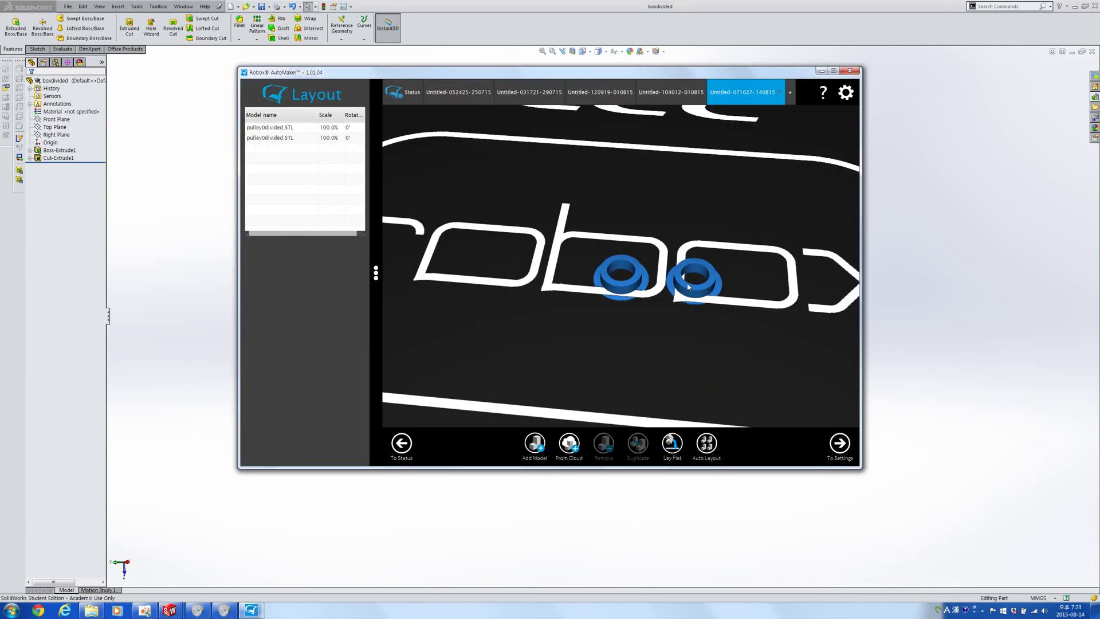
pyautogui.click(689, 286)
pyautogui.press('Delete')
pyautogui.click(623, 288)
pyautogui.press('Delete')
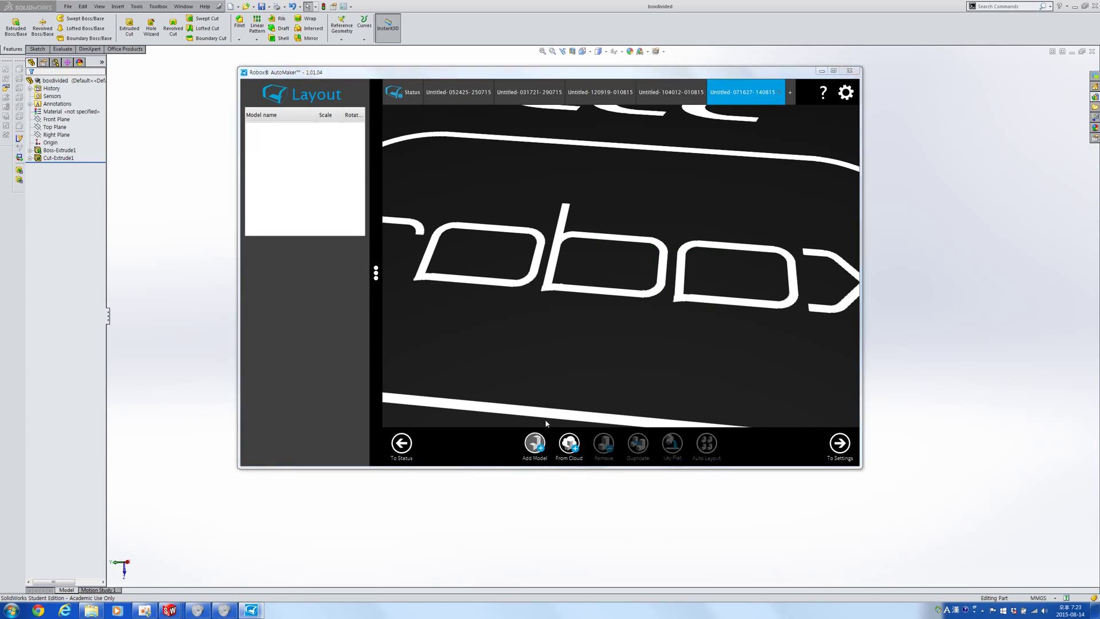
# Step: Add the boxdivided STL model from the Video 3 folder to the print layout
pyautogui.click(535, 443)
pyautogui.click(358, 156)
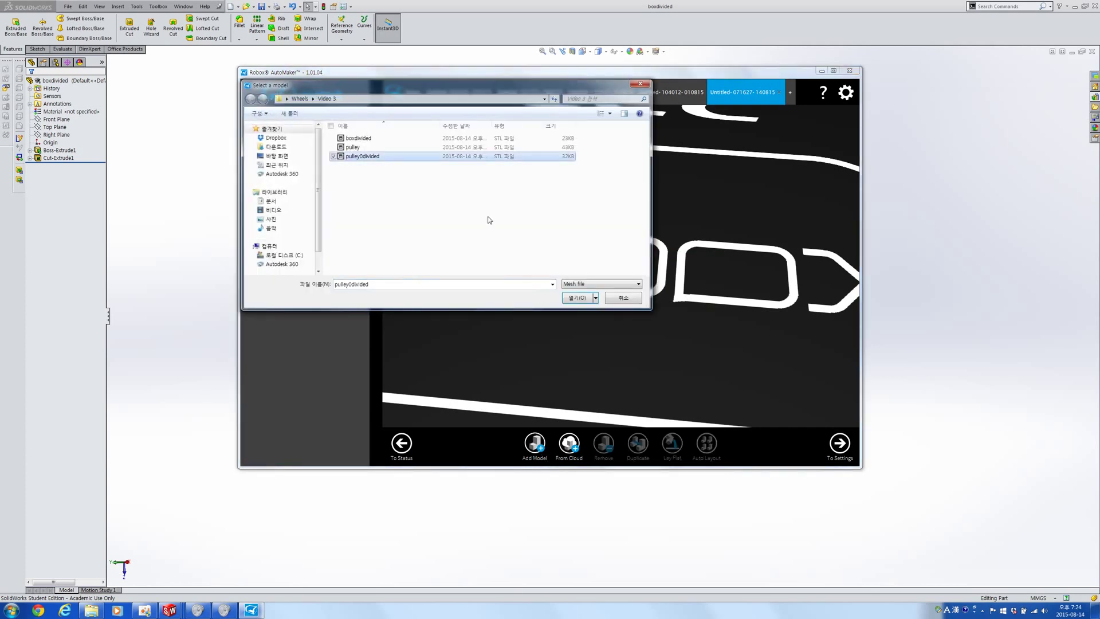
pyautogui.click(448, 139)
pyautogui.click(567, 298)
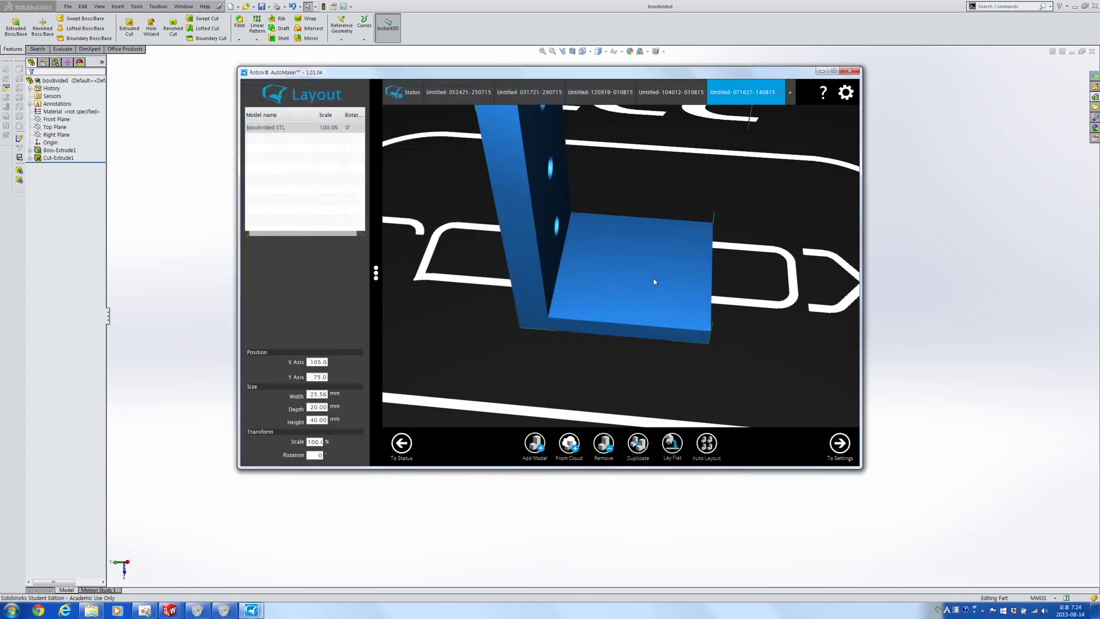
# Step: Lay the bracket flat on the bed using the outer holed face of its longer arm
pyautogui.click(672, 443)
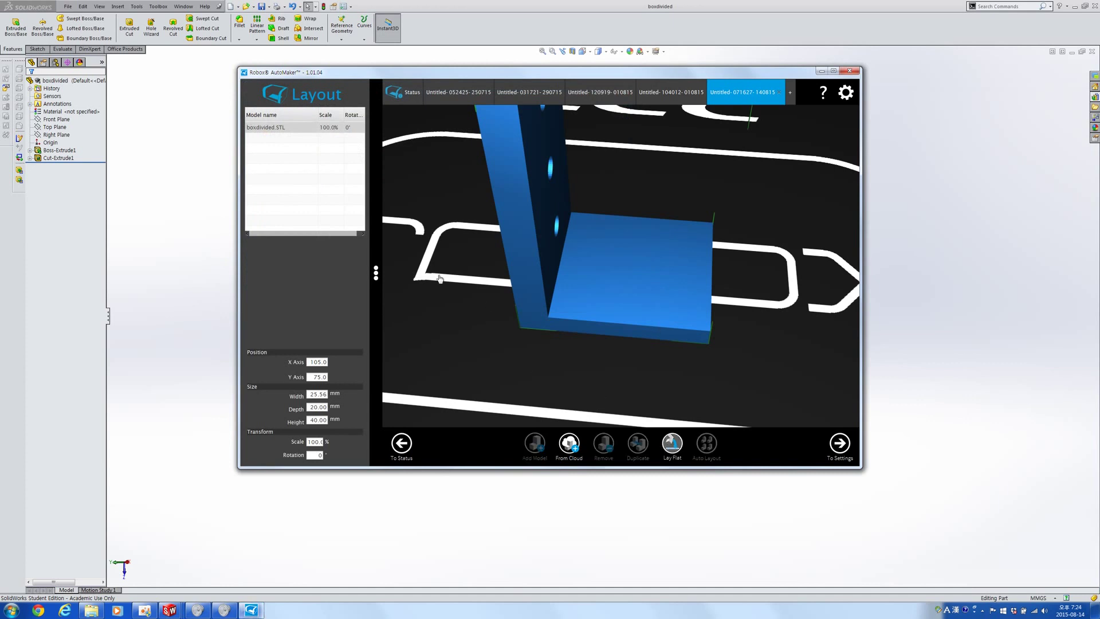
pyautogui.moveTo(437, 277); pyautogui.dragTo(569, 319, button='right')
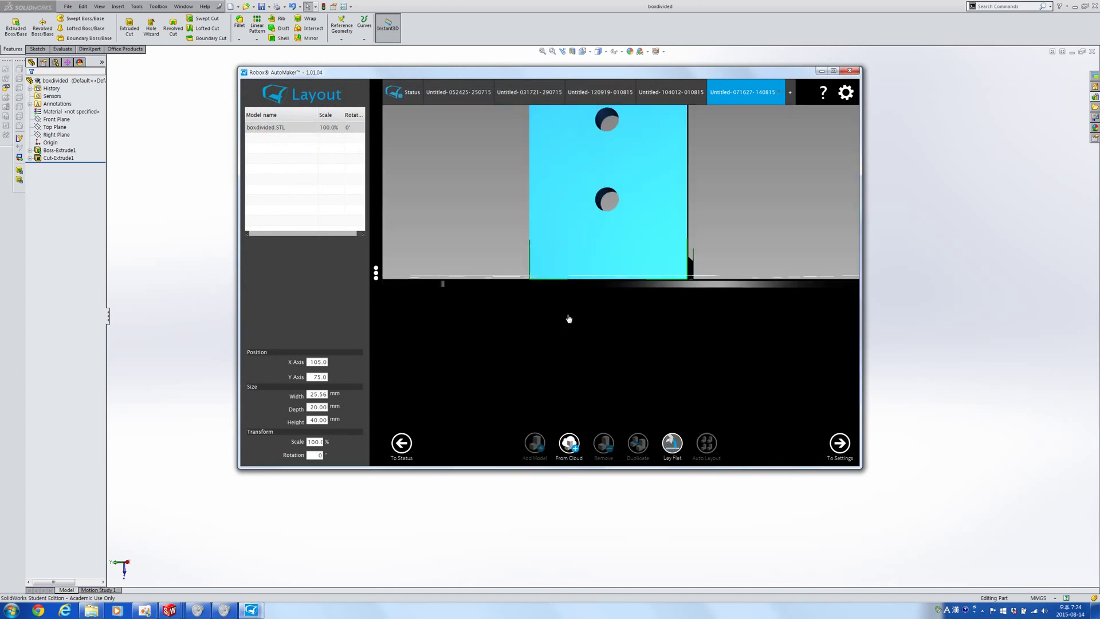
pyautogui.click(629, 254)
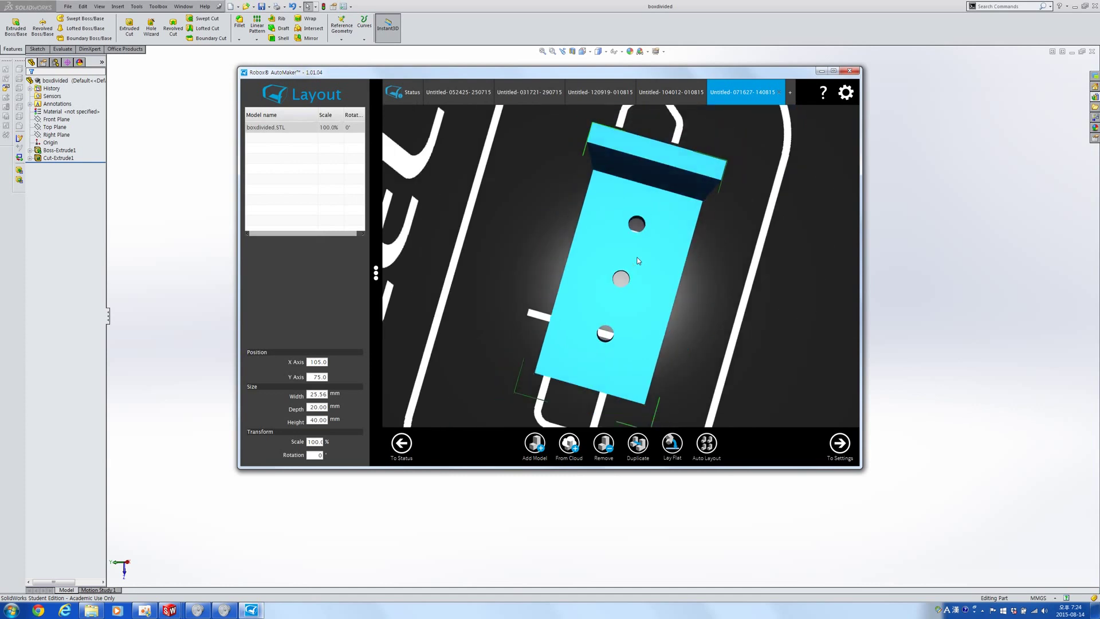
pyautogui.moveTo(637, 257); pyautogui.dragTo(888, 317, button='right')
# Step: Switch back to SolidWorks and examine the one-piece box part, Part5, from the side
pyautogui.click(891, 369)
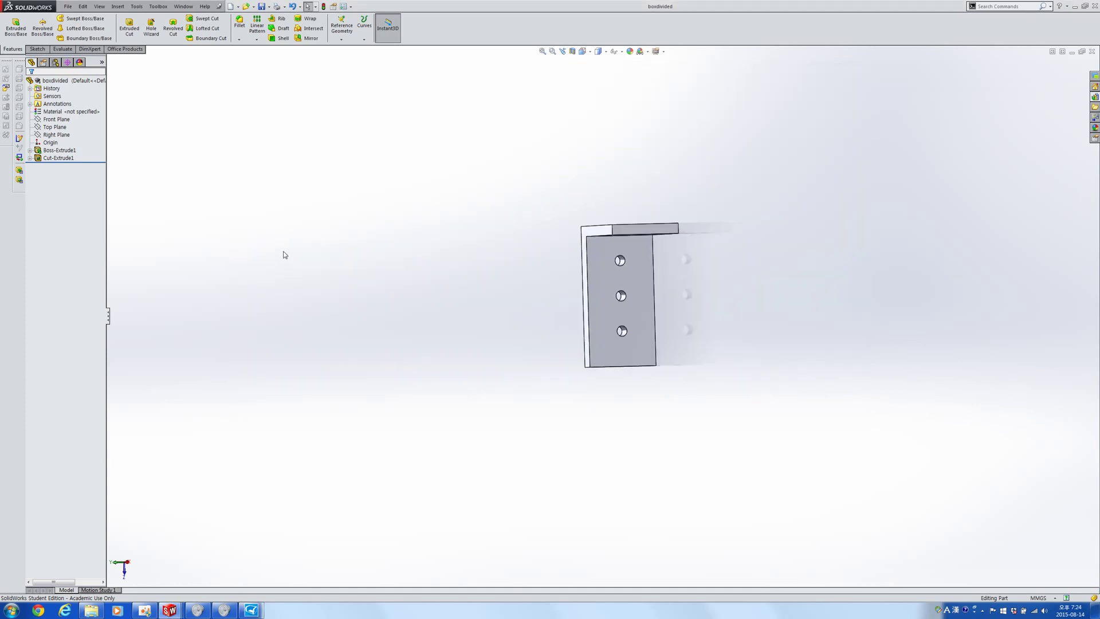
pyautogui.hotkey('ctrl', 'Tab')
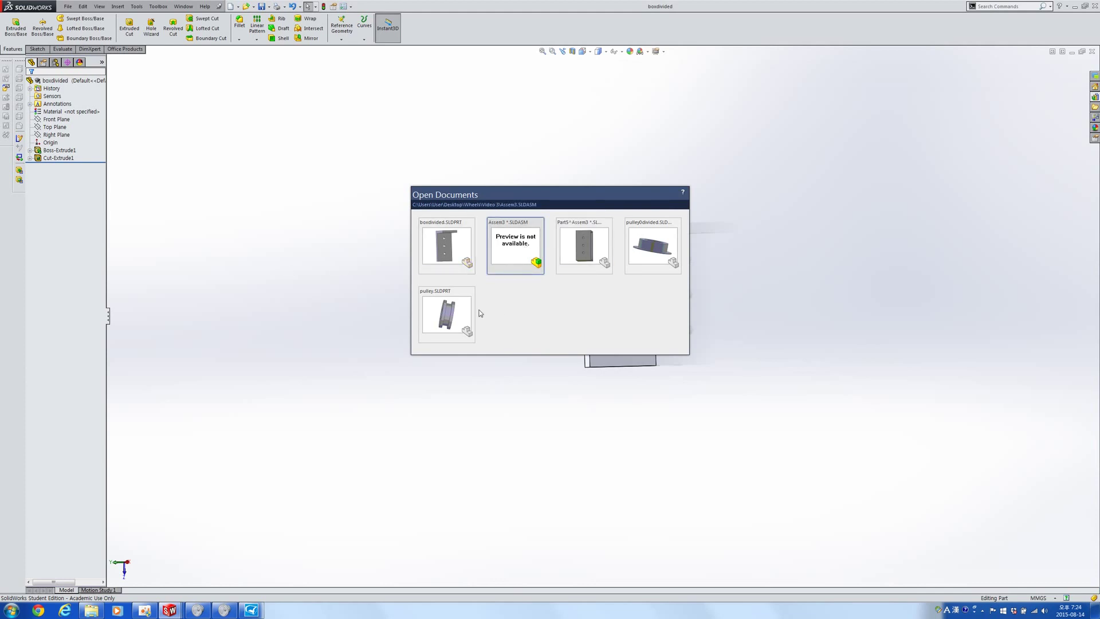
pyautogui.click(583, 246)
pyautogui.scroll(5, 565, 287)
pyautogui.moveTo(577, 320); pyautogui.dragTo(685, 352, button='middle')
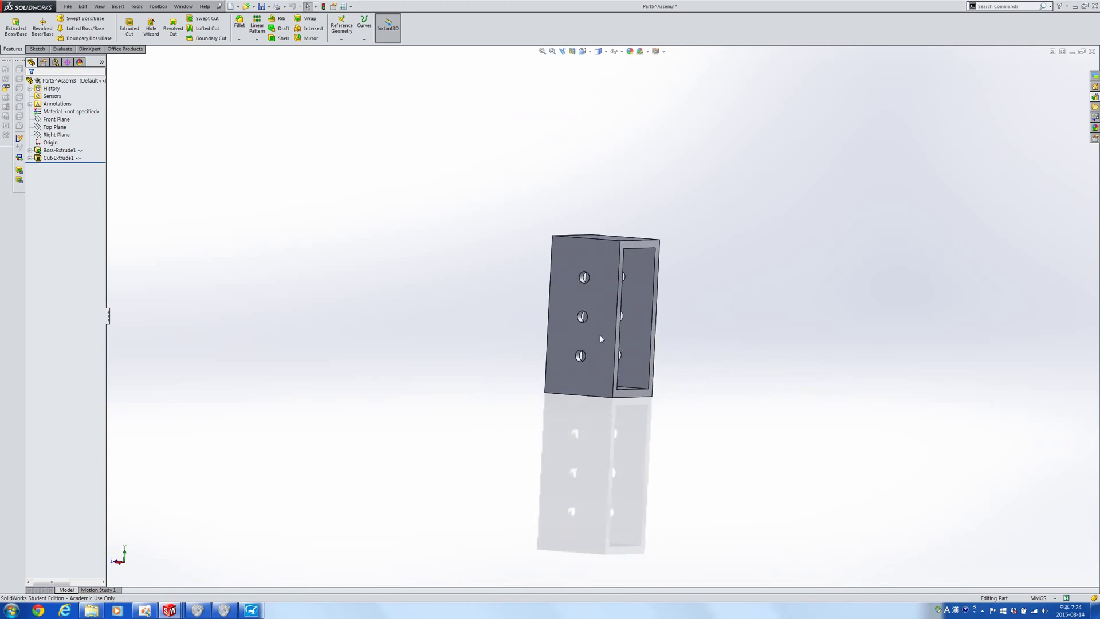
# Step: Return to the Assem3 assembly and rotate the two-bracket frame so that its rectangular opening faces the viewer
pyautogui.hotkey('ctrl', 'Tab')
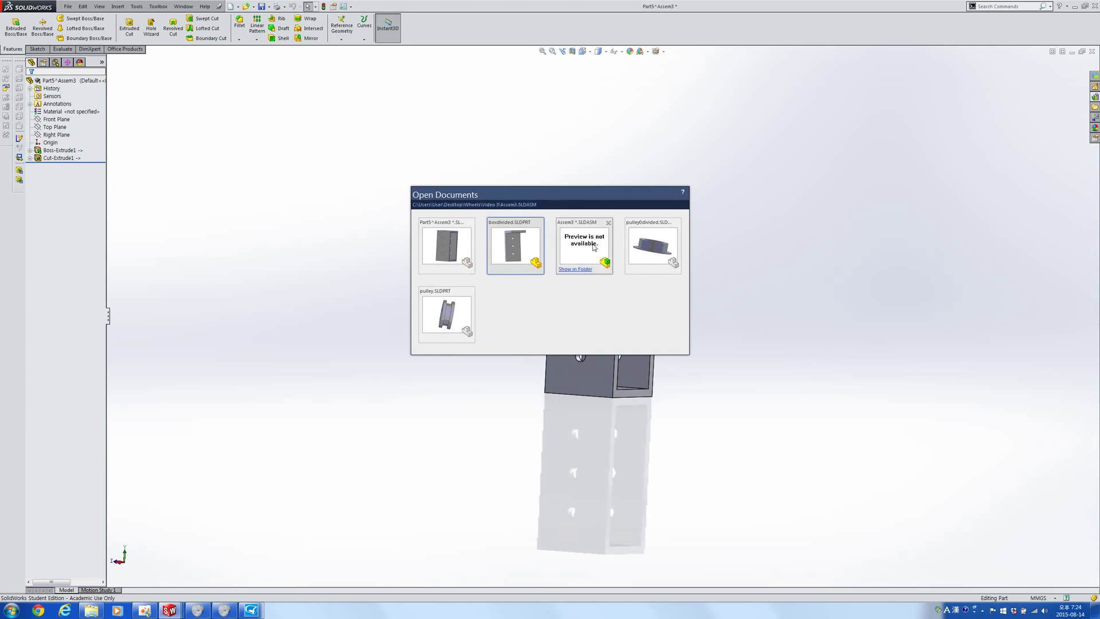
pyautogui.click(593, 247)
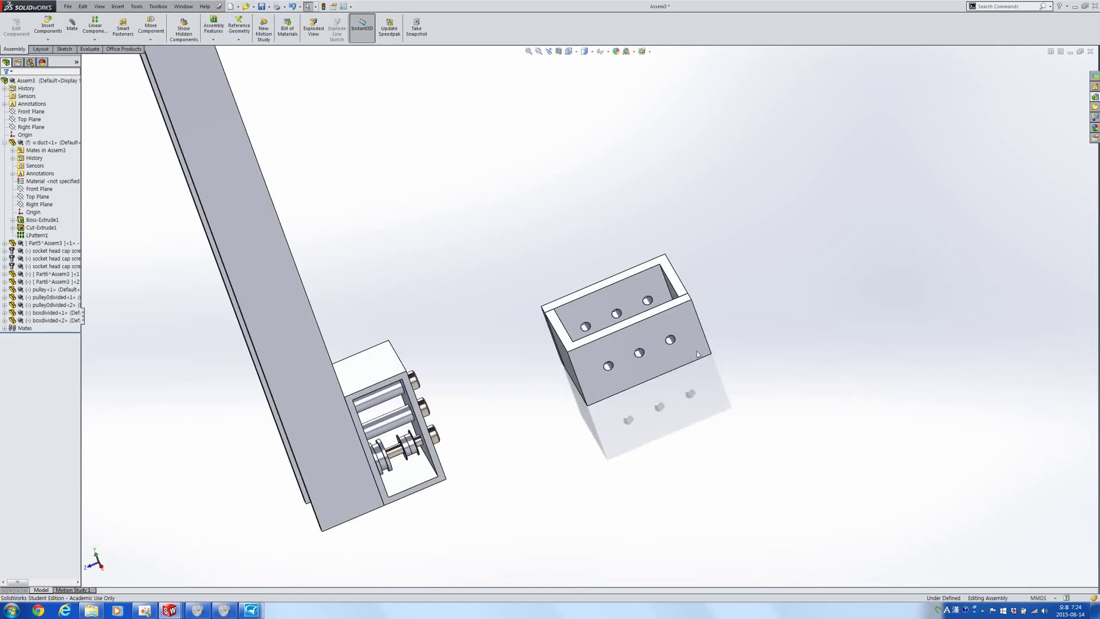
pyautogui.moveTo(648, 340); pyautogui.dragTo(555, 280, button='right')
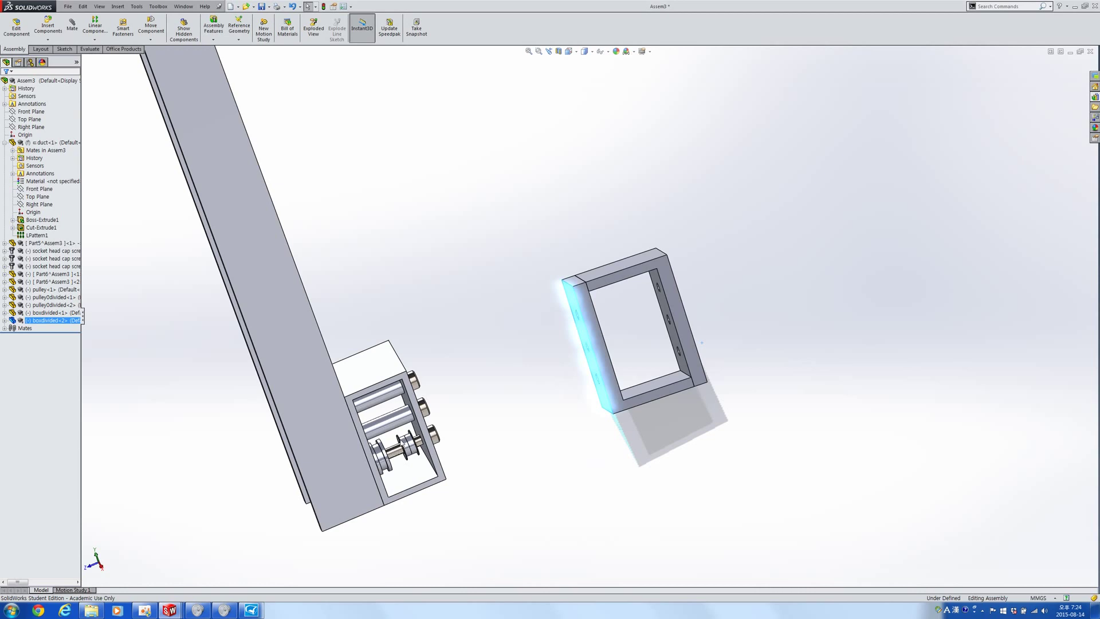
# Step: Slide the split pulley along its screw toward the neighbouring one-piece pulley inside the box
pyautogui.scroll(-6, 412, 456)
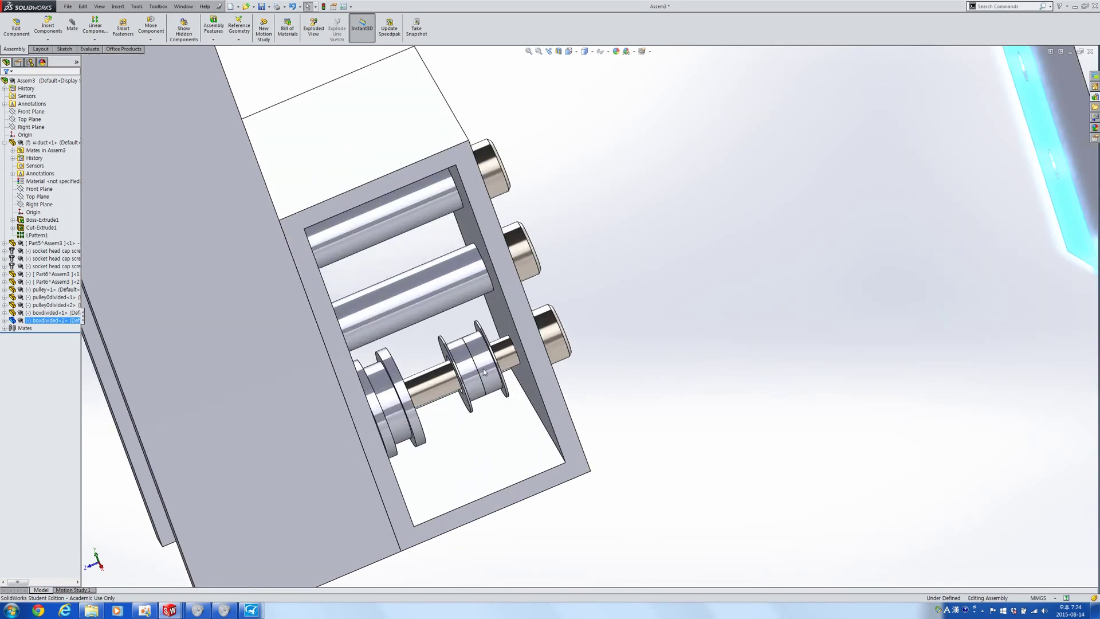
pyautogui.moveTo(478, 373); pyautogui.dragTo(415, 420)
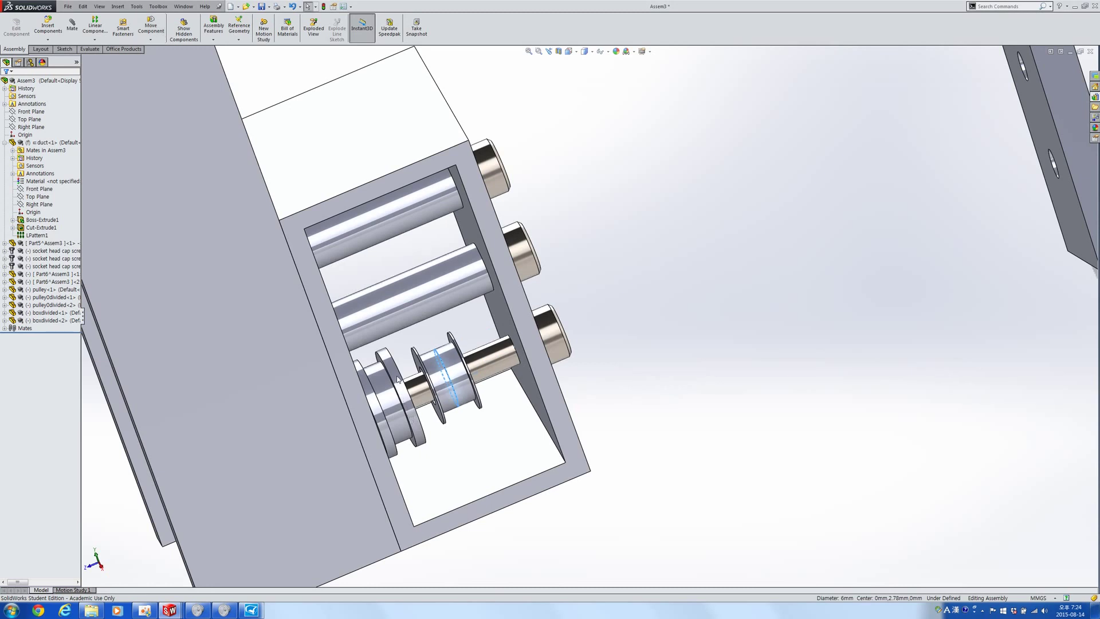
pyautogui.scroll(5, 537, 445)
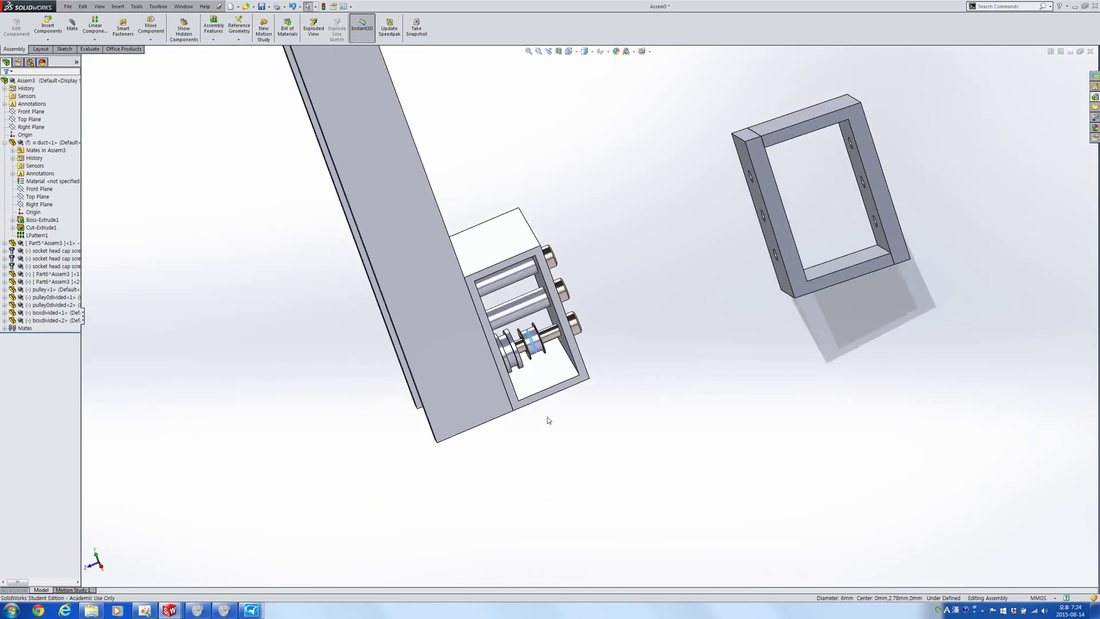